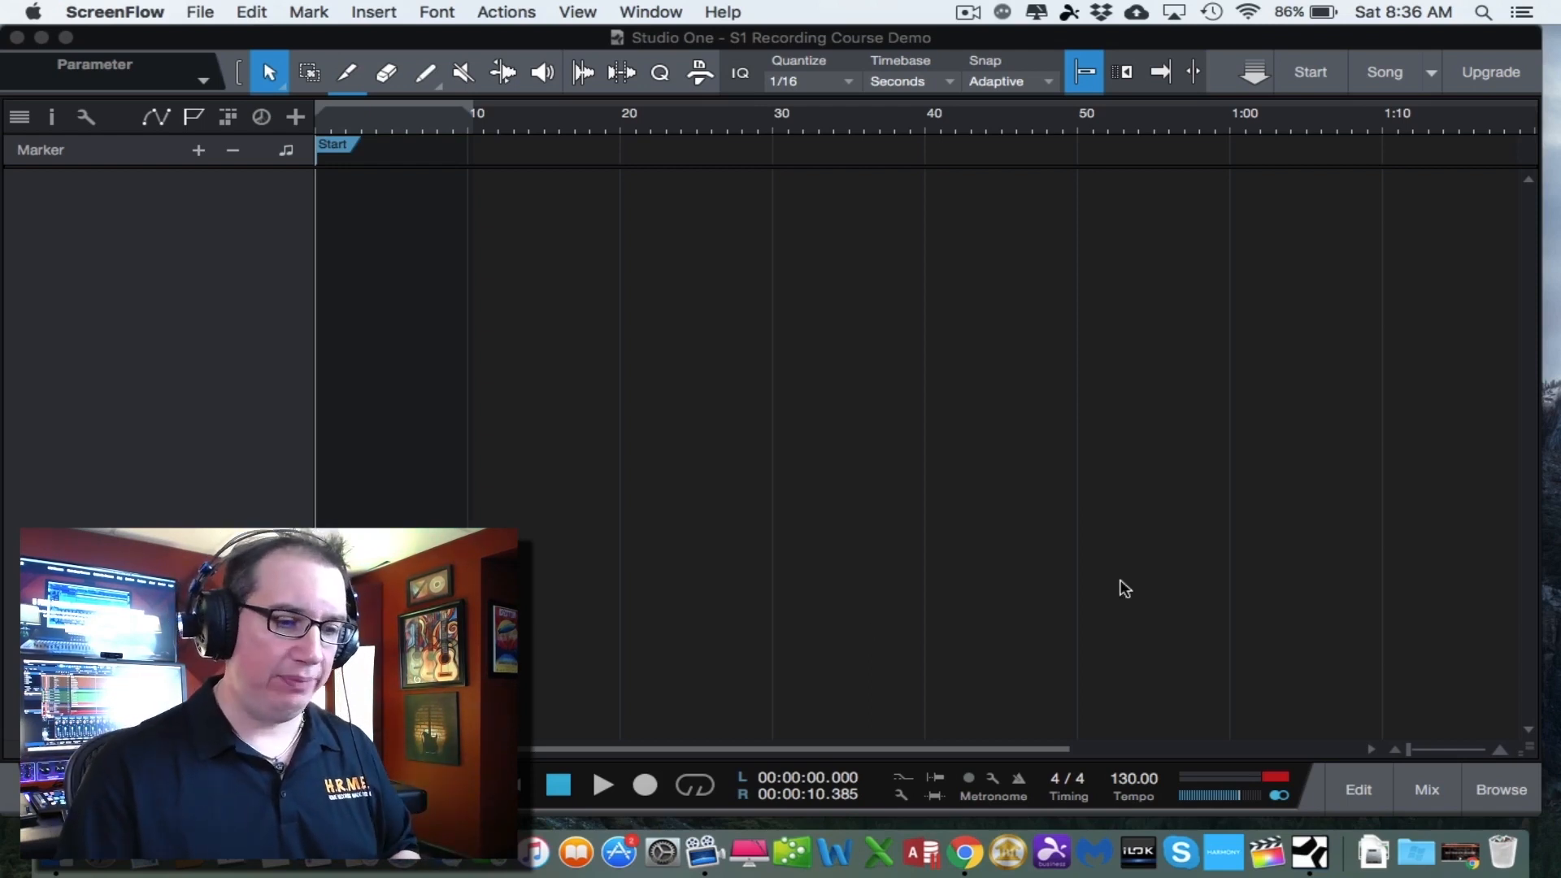
Show the loop library and expand the Blues folder down to its drum loops.
{"action": "left_click", "coordinate": [1488, 792]}
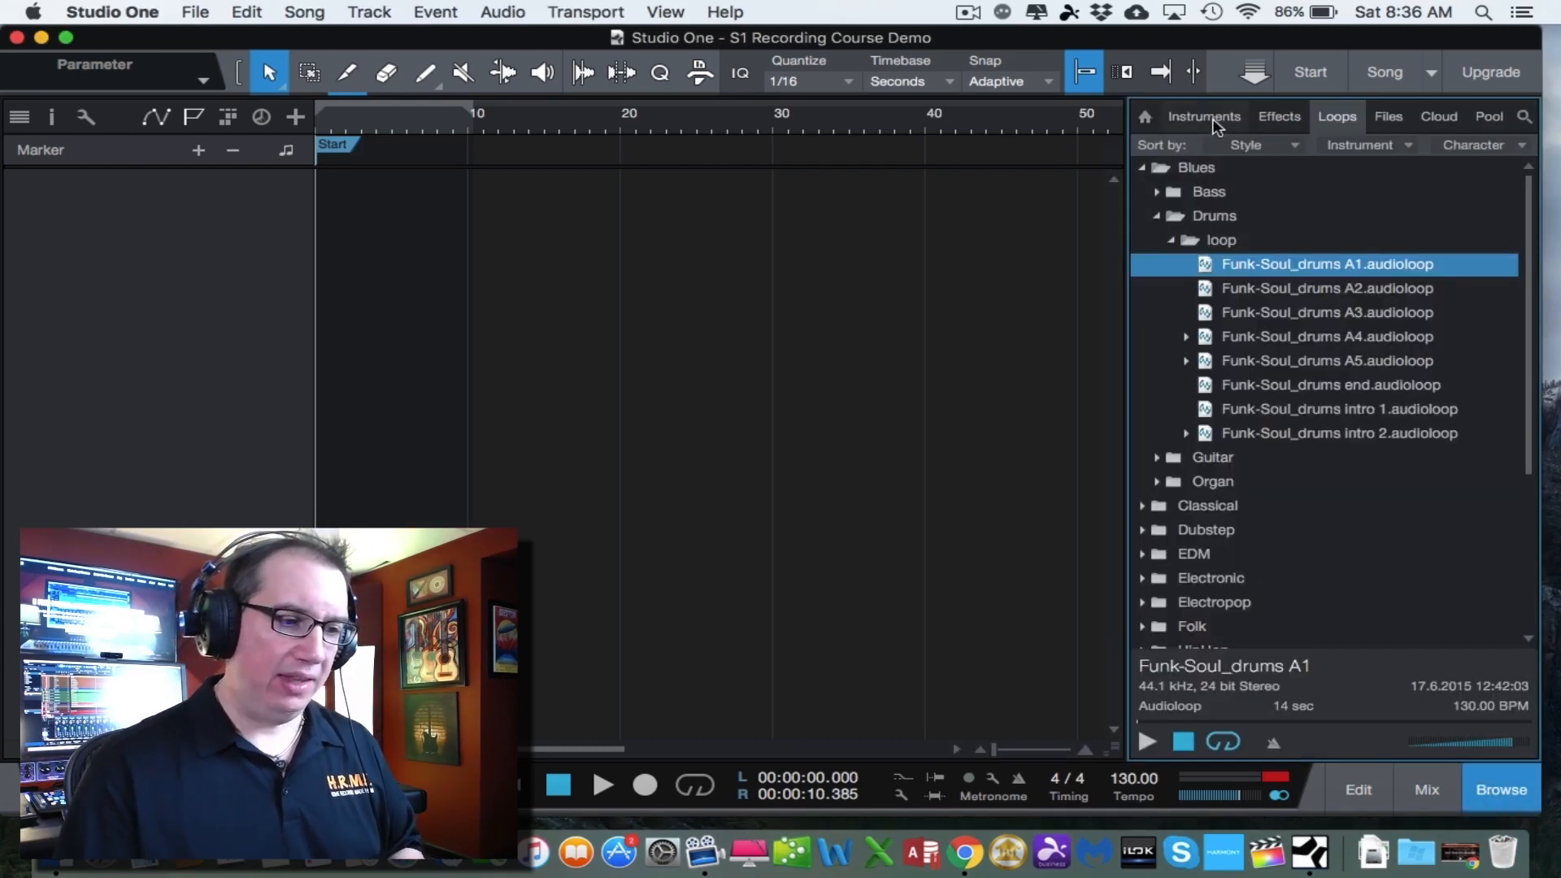
{"action": "left_click", "coordinate": [1213, 119]}
{"action": "left_click", "coordinate": [1333, 121]}
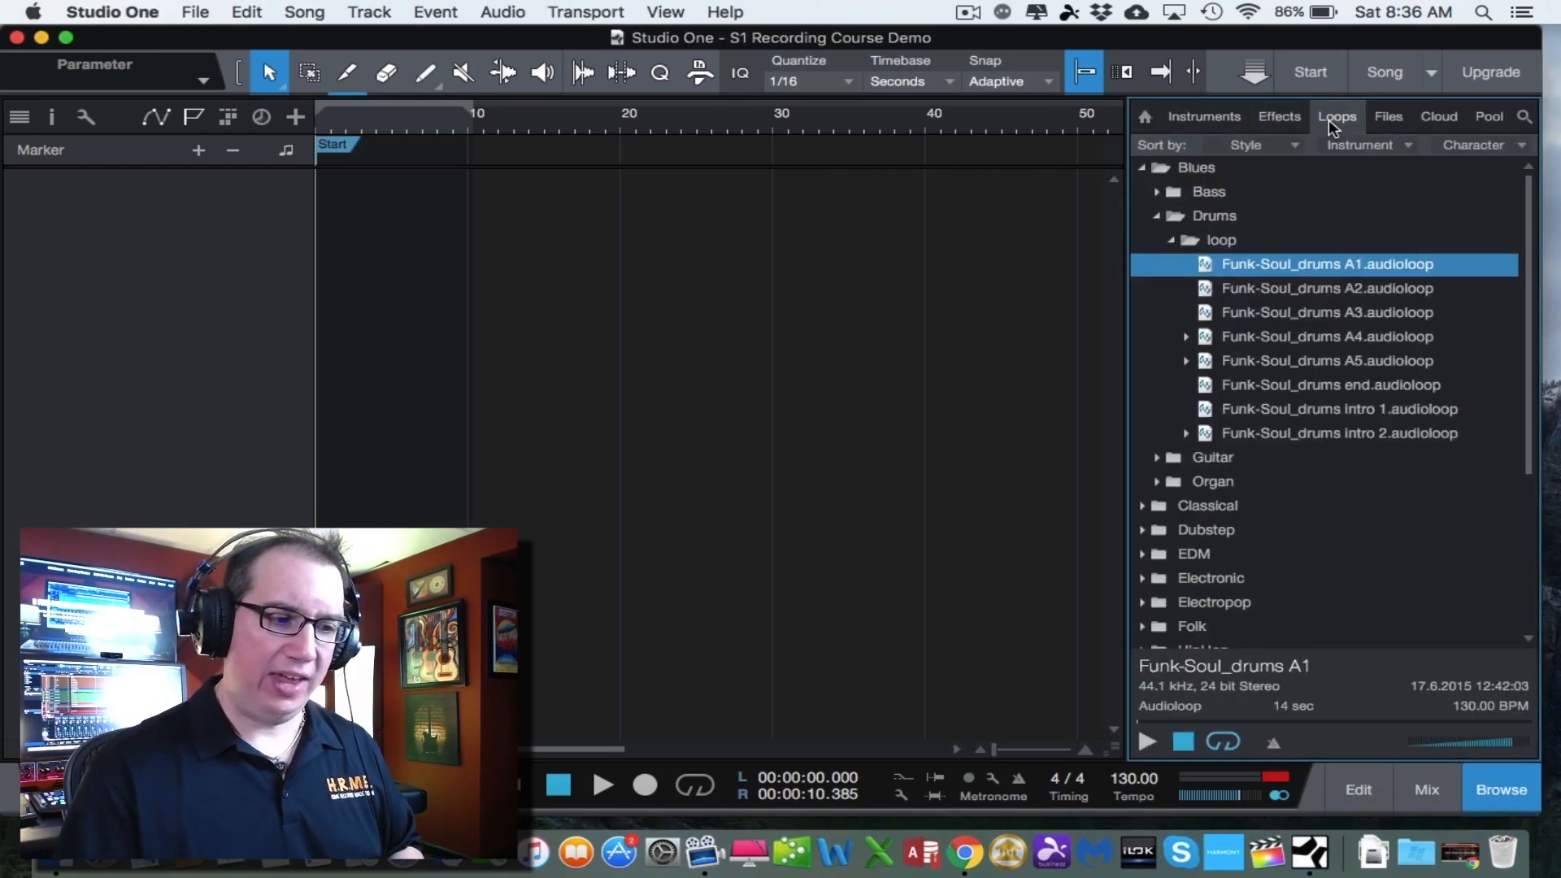
{"action": "left_click", "coordinate": [1143, 169]}
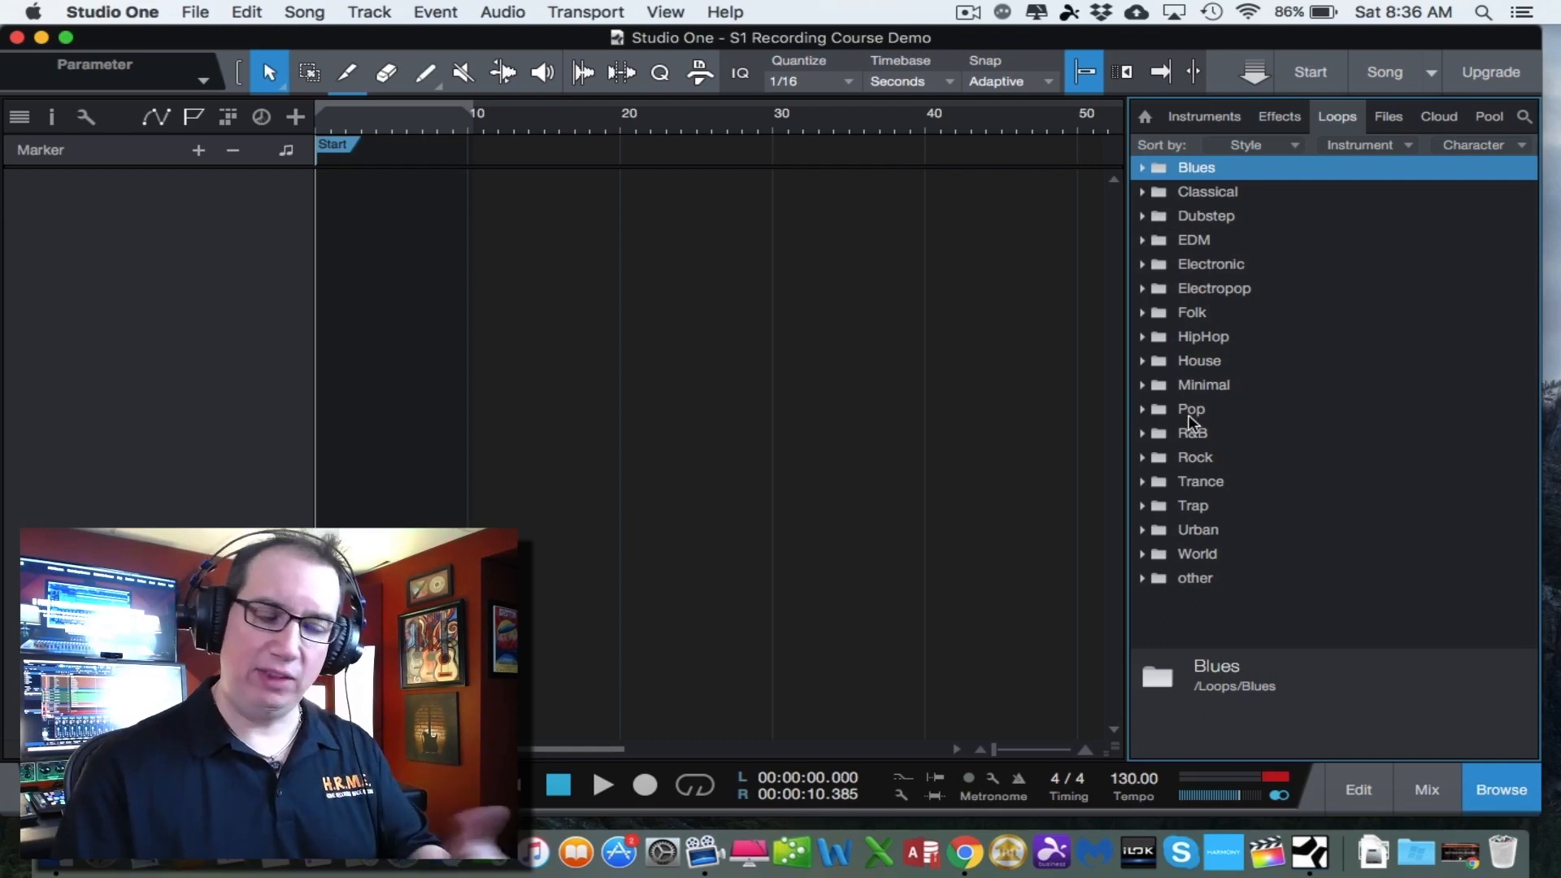
{"action": "left_click", "coordinate": [1142, 171]}
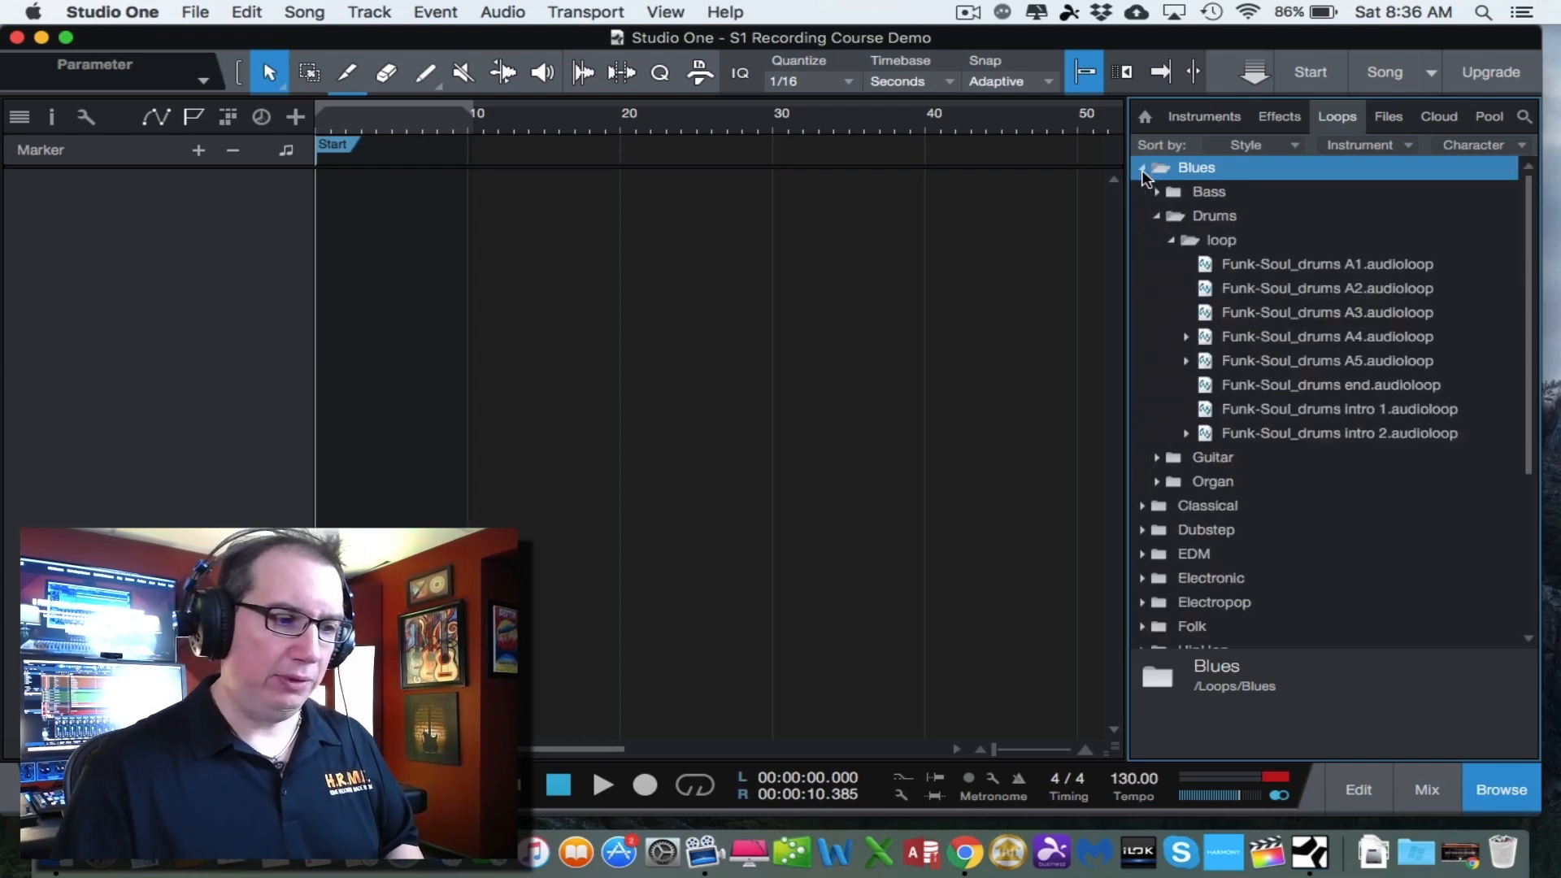
{"action": "left_click", "coordinate": [1157, 218]}
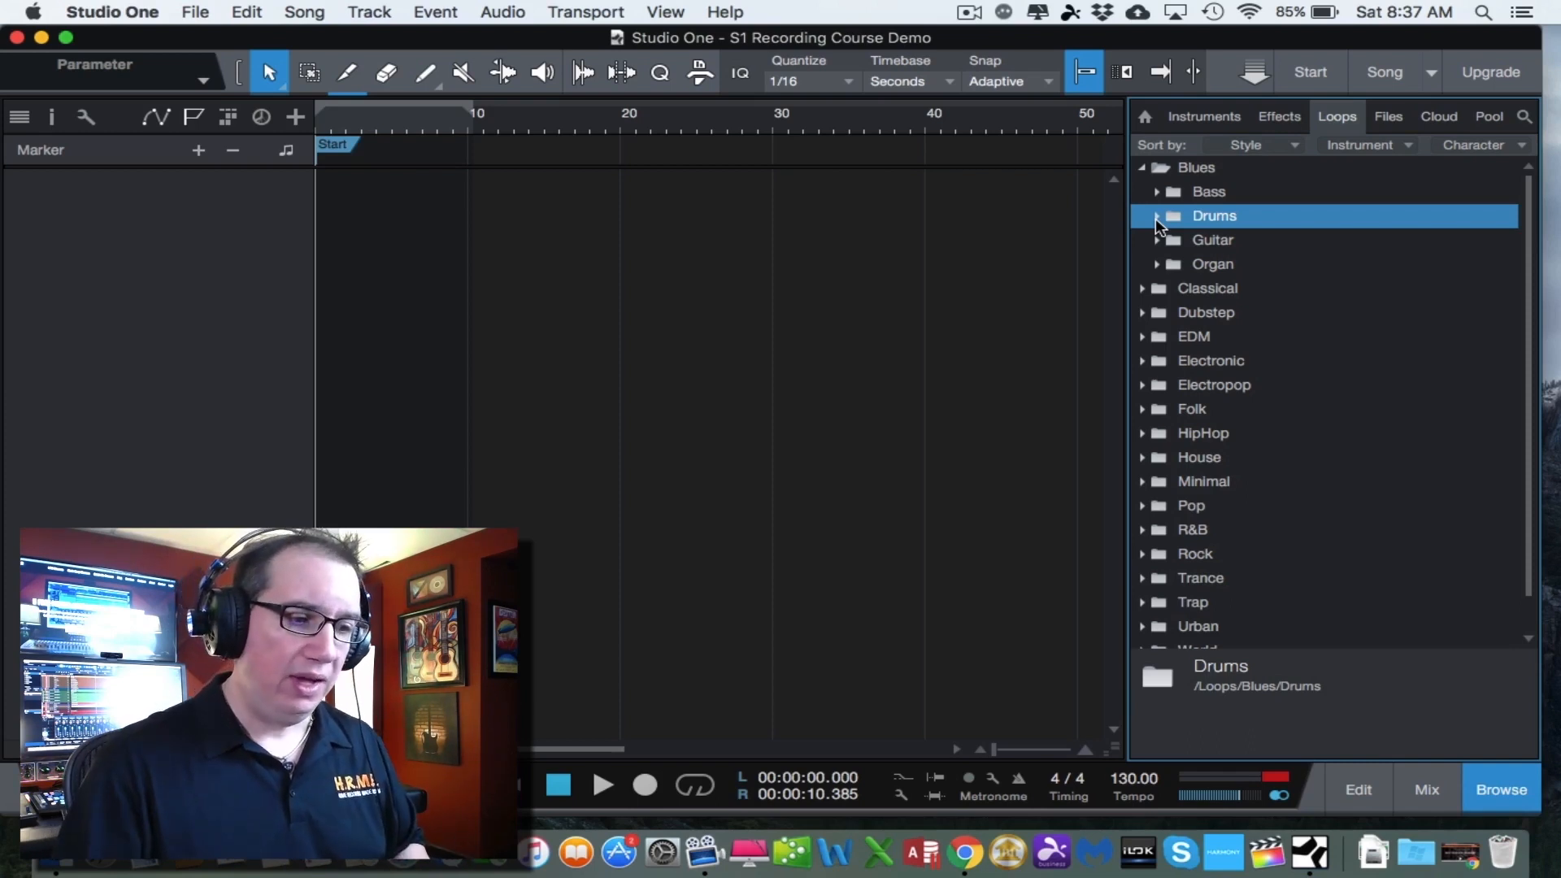
{"action": "left_click", "coordinate": [1158, 216]}
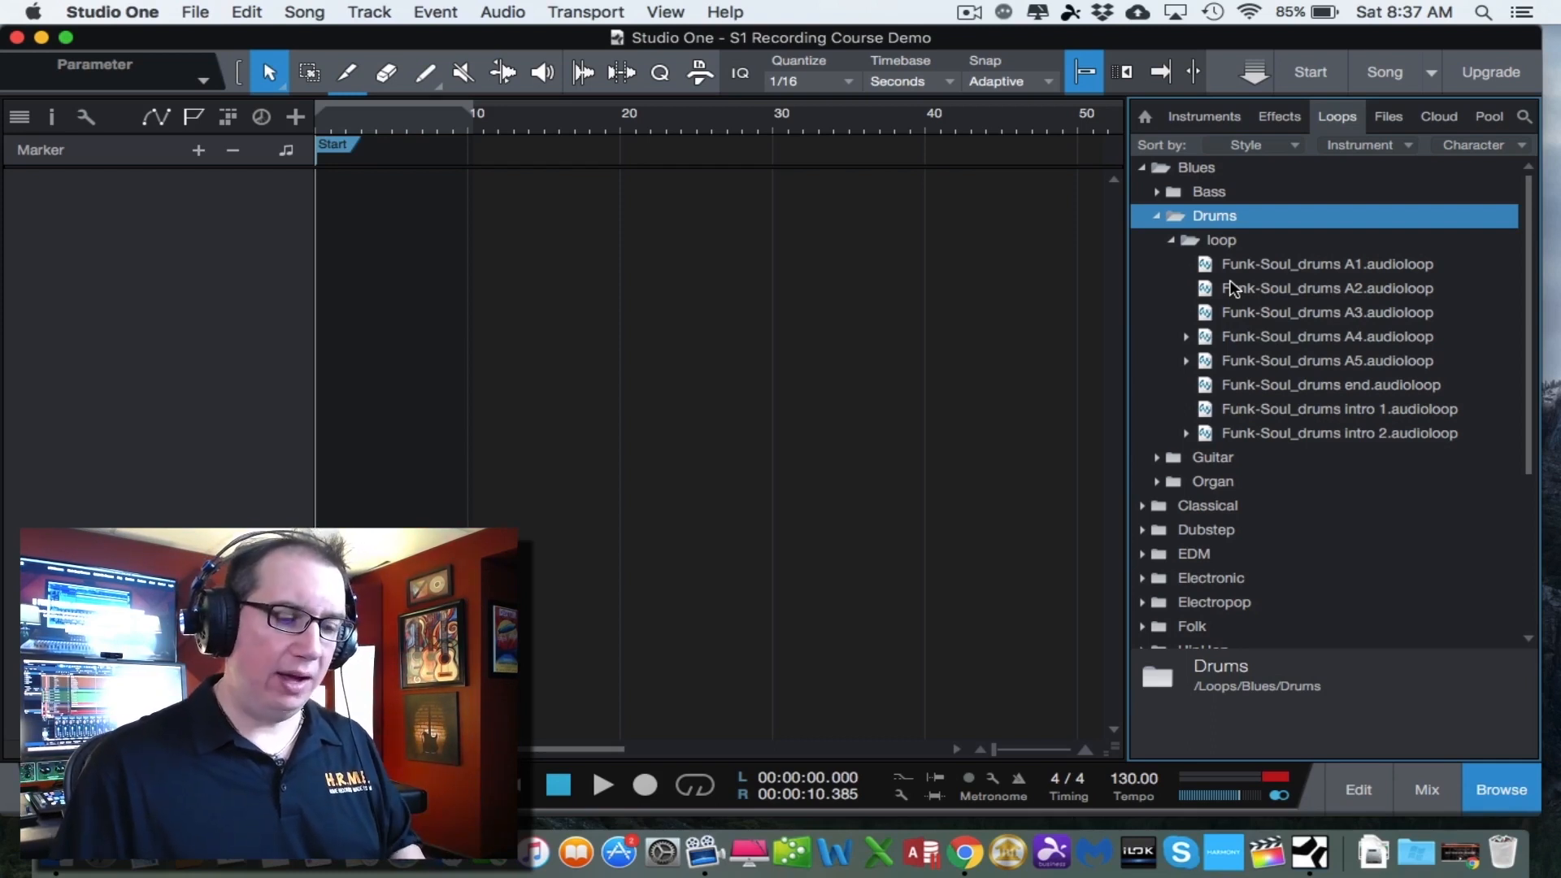
Look at the PreSonus virtual instruments, including the Impact drum sampler, and return to the loop library.
{"action": "left_click", "coordinate": [1215, 118]}
{"action": "left_click", "coordinate": [1164, 242]}
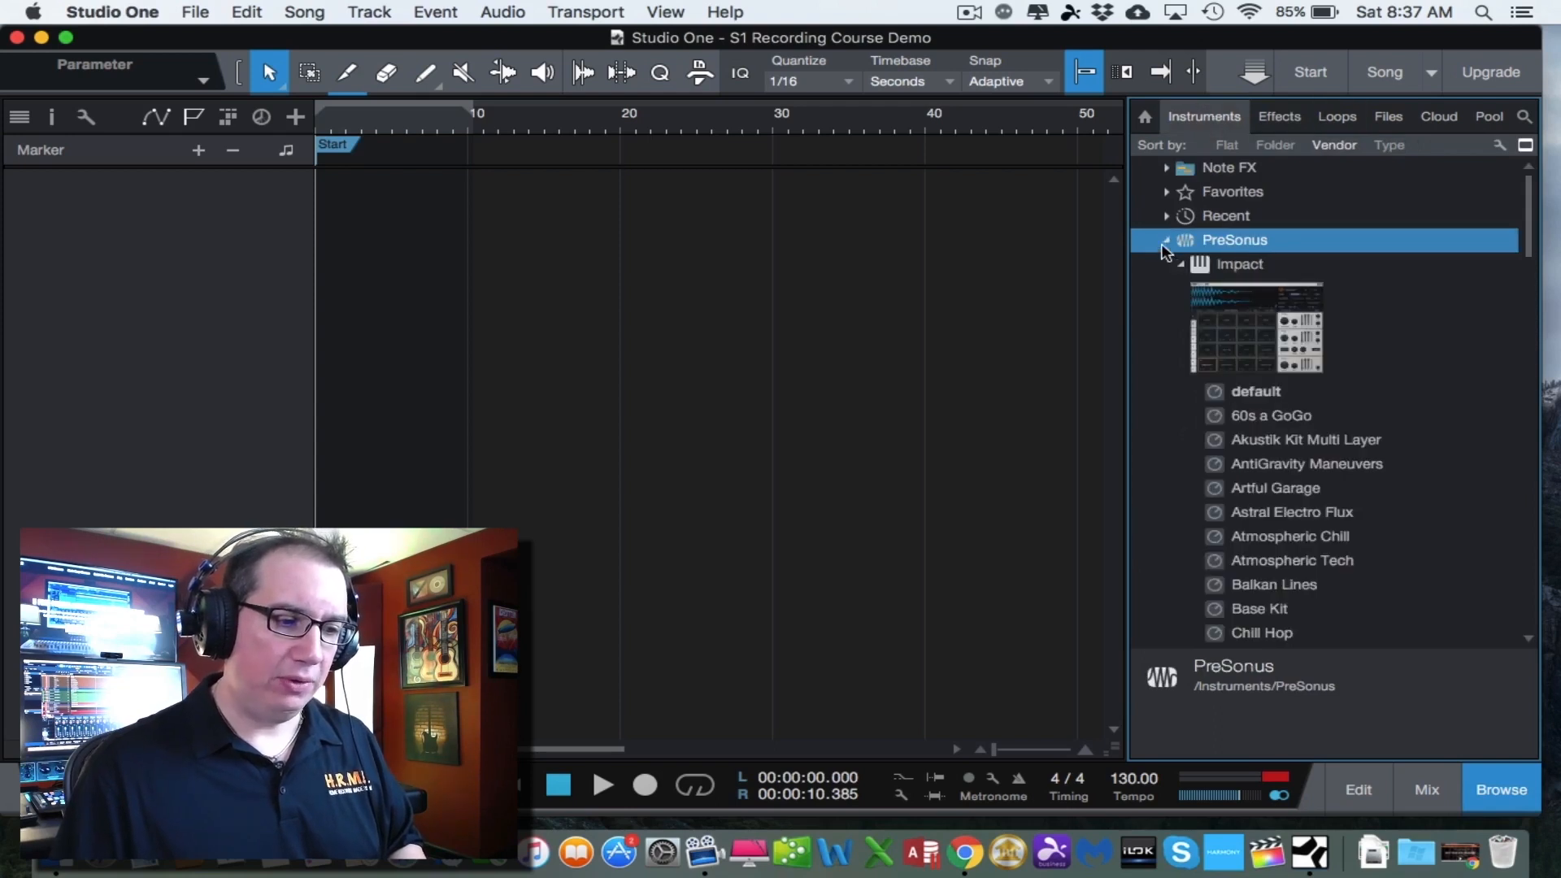
{"action": "left_click", "coordinate": [1231, 334]}
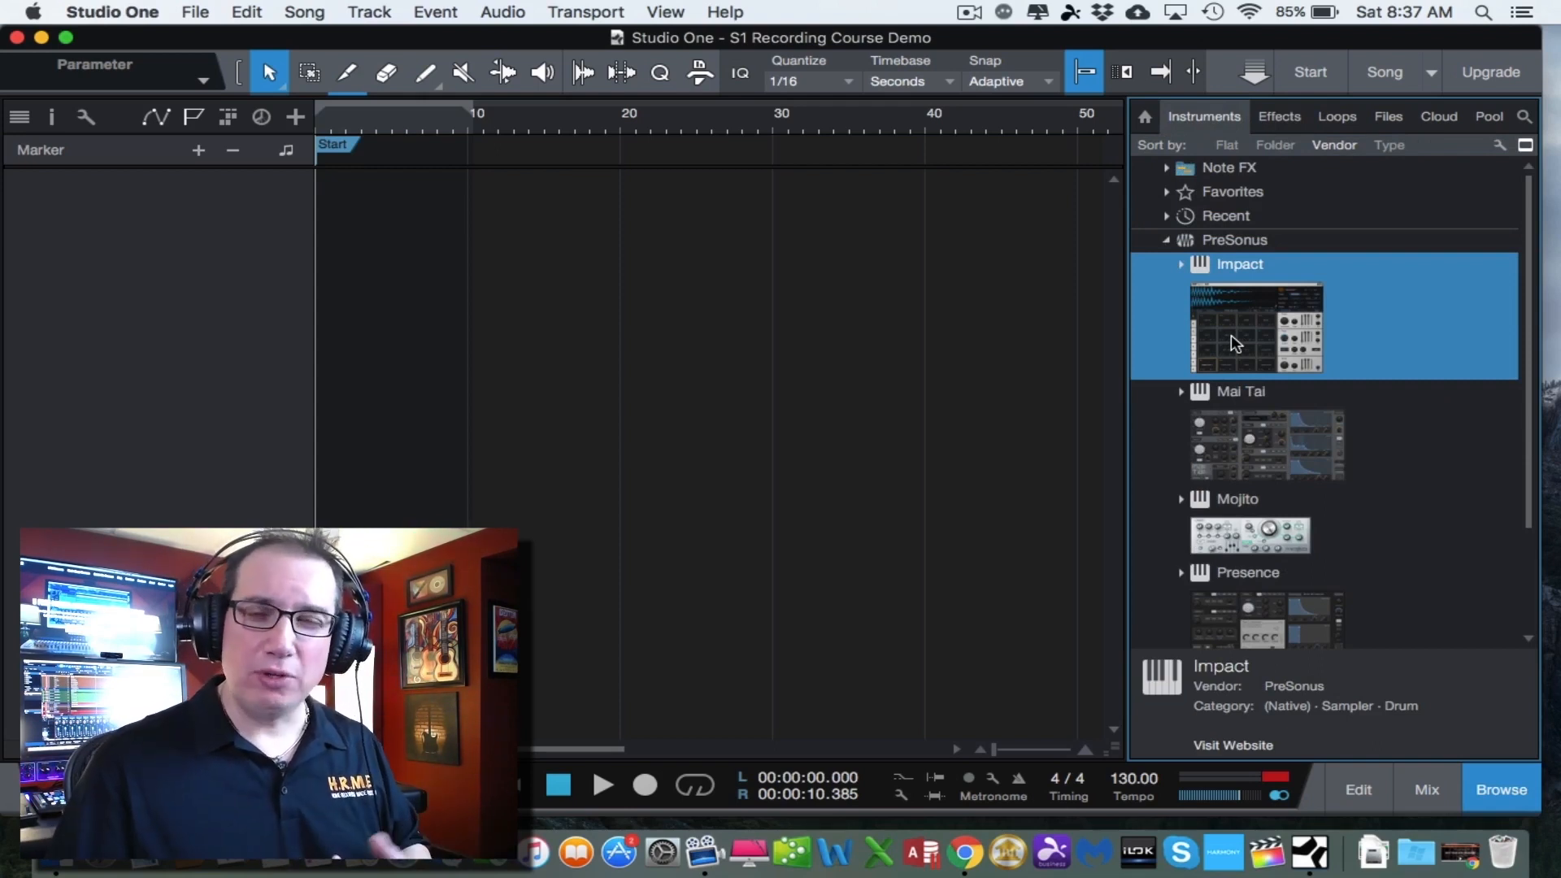
{"action": "left_click", "coordinate": [1168, 245]}
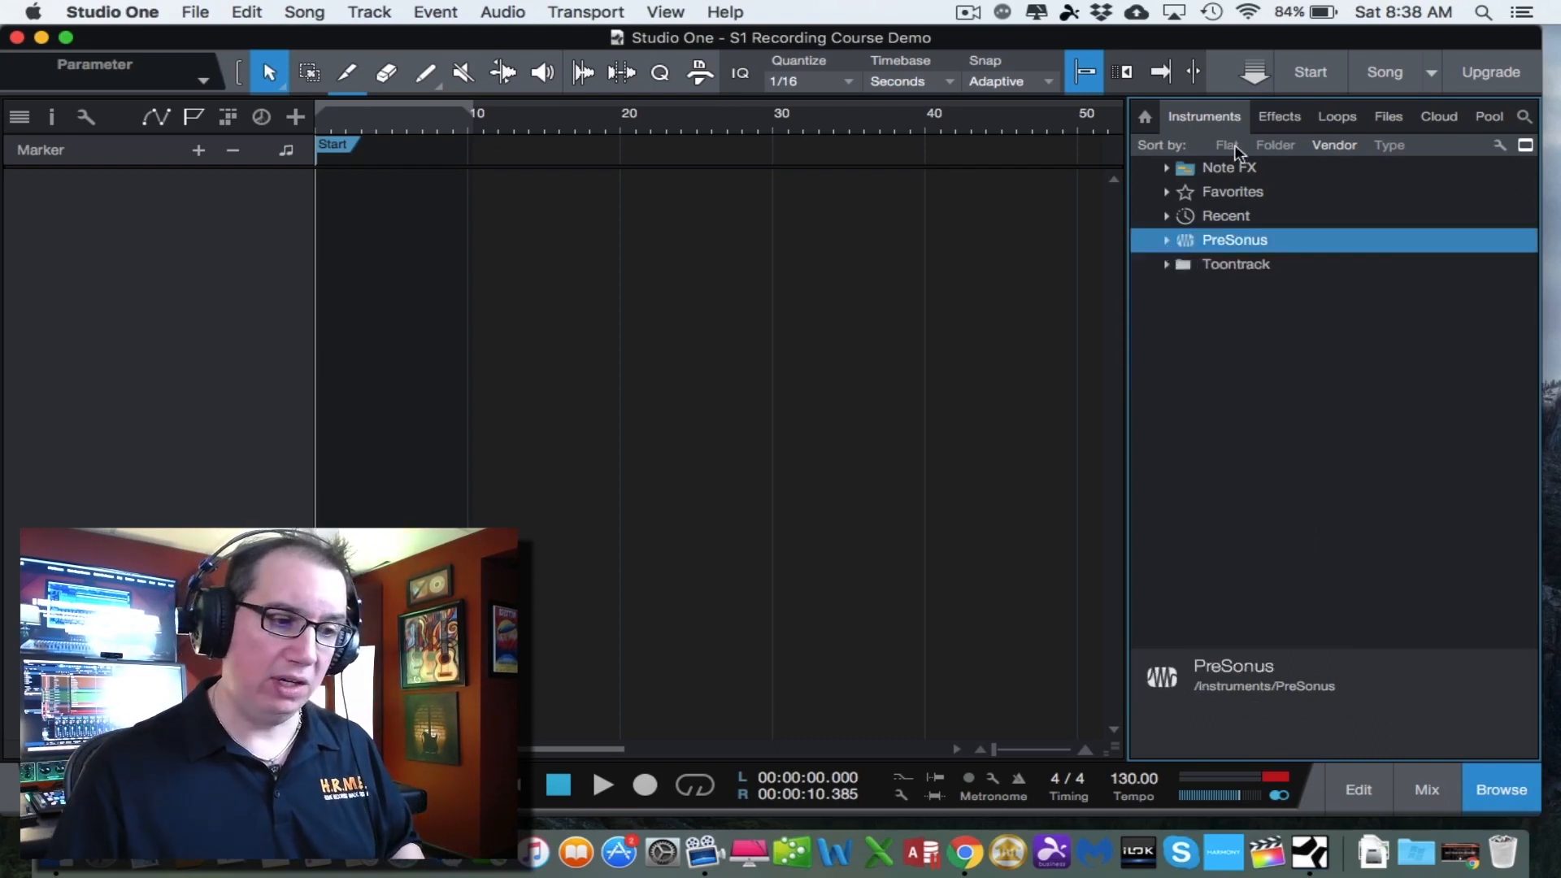
{"action": "left_click", "coordinate": [1327, 117]}
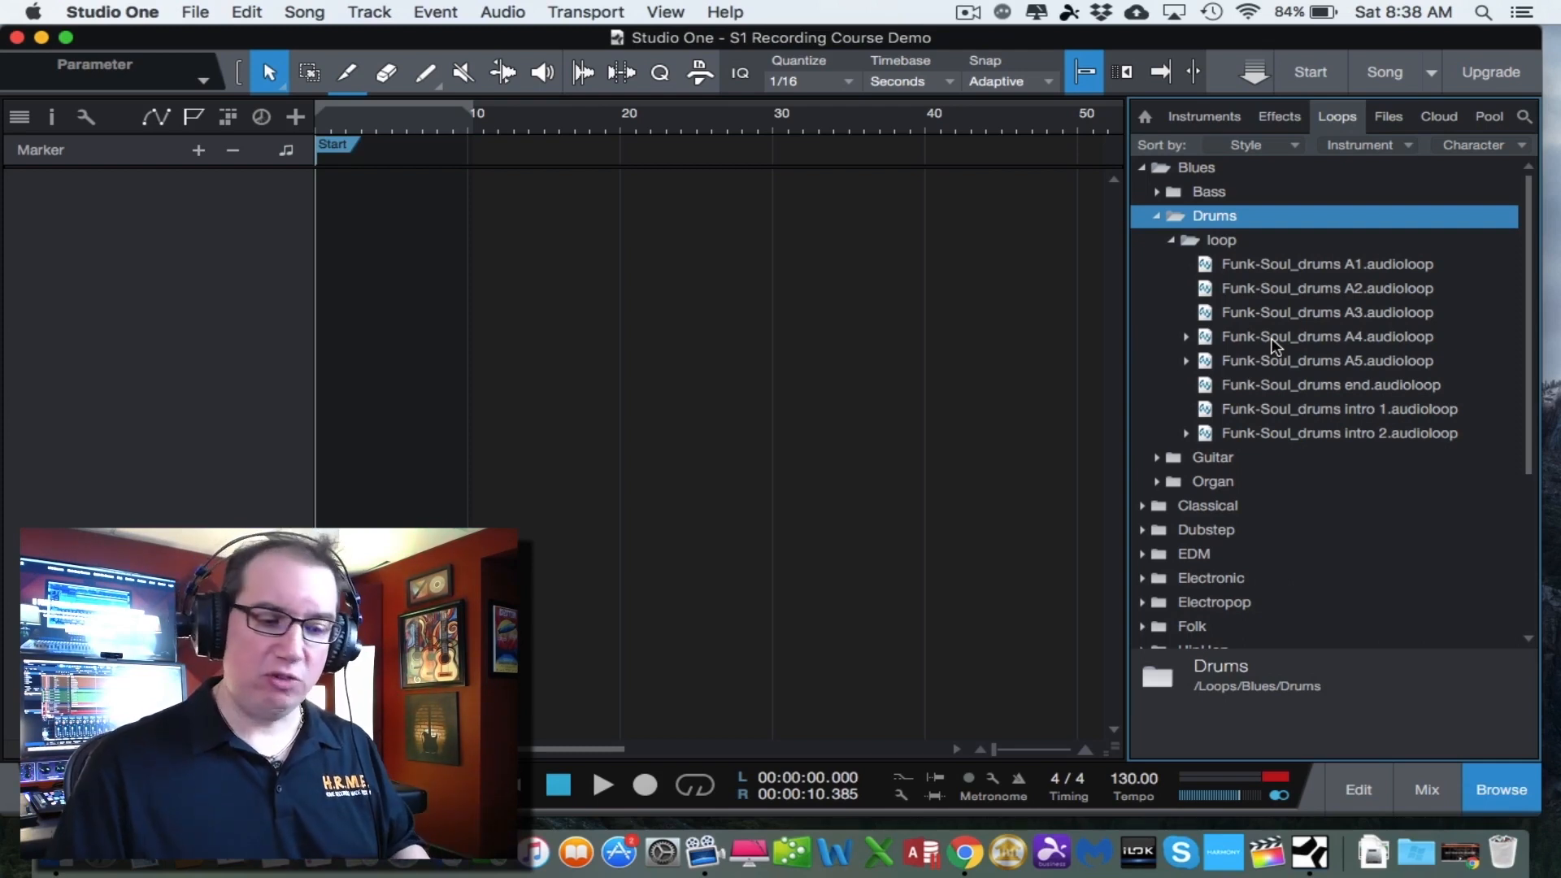
Switch to Chrome and look over Toontrack's EZdrummer 2 product page.
{"action": "left_click", "coordinate": [1459, 856]}
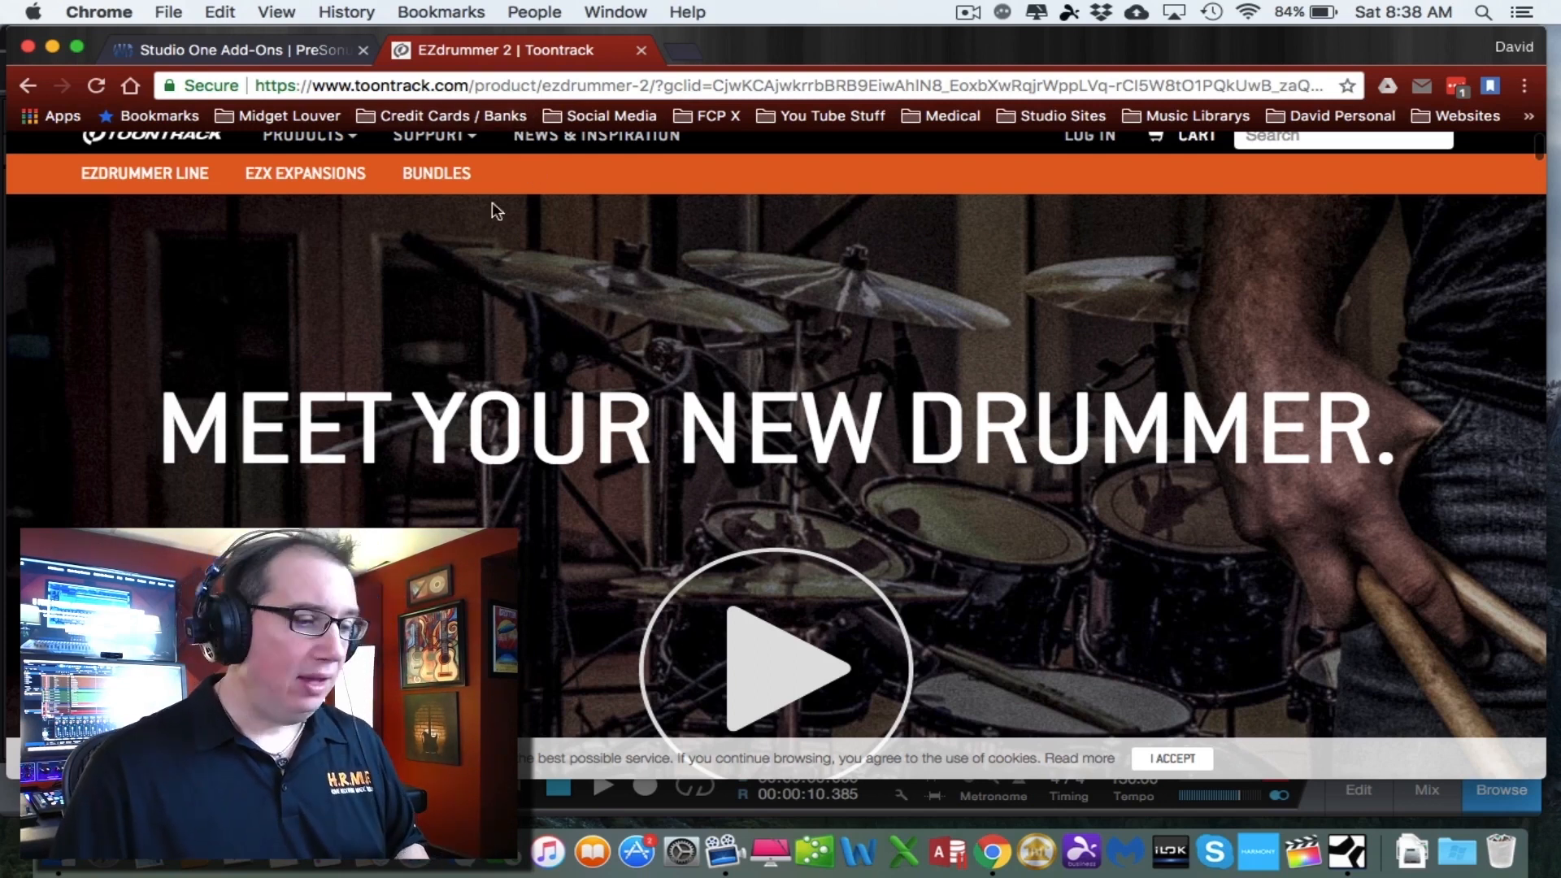
{"action": "scroll", "coordinate": [446, 250], "scroll_direction": "down", "scroll_amount": 5}
{"action": "scroll", "coordinate": [446, 251], "scroll_direction": "down", "scroll_amount": 5}
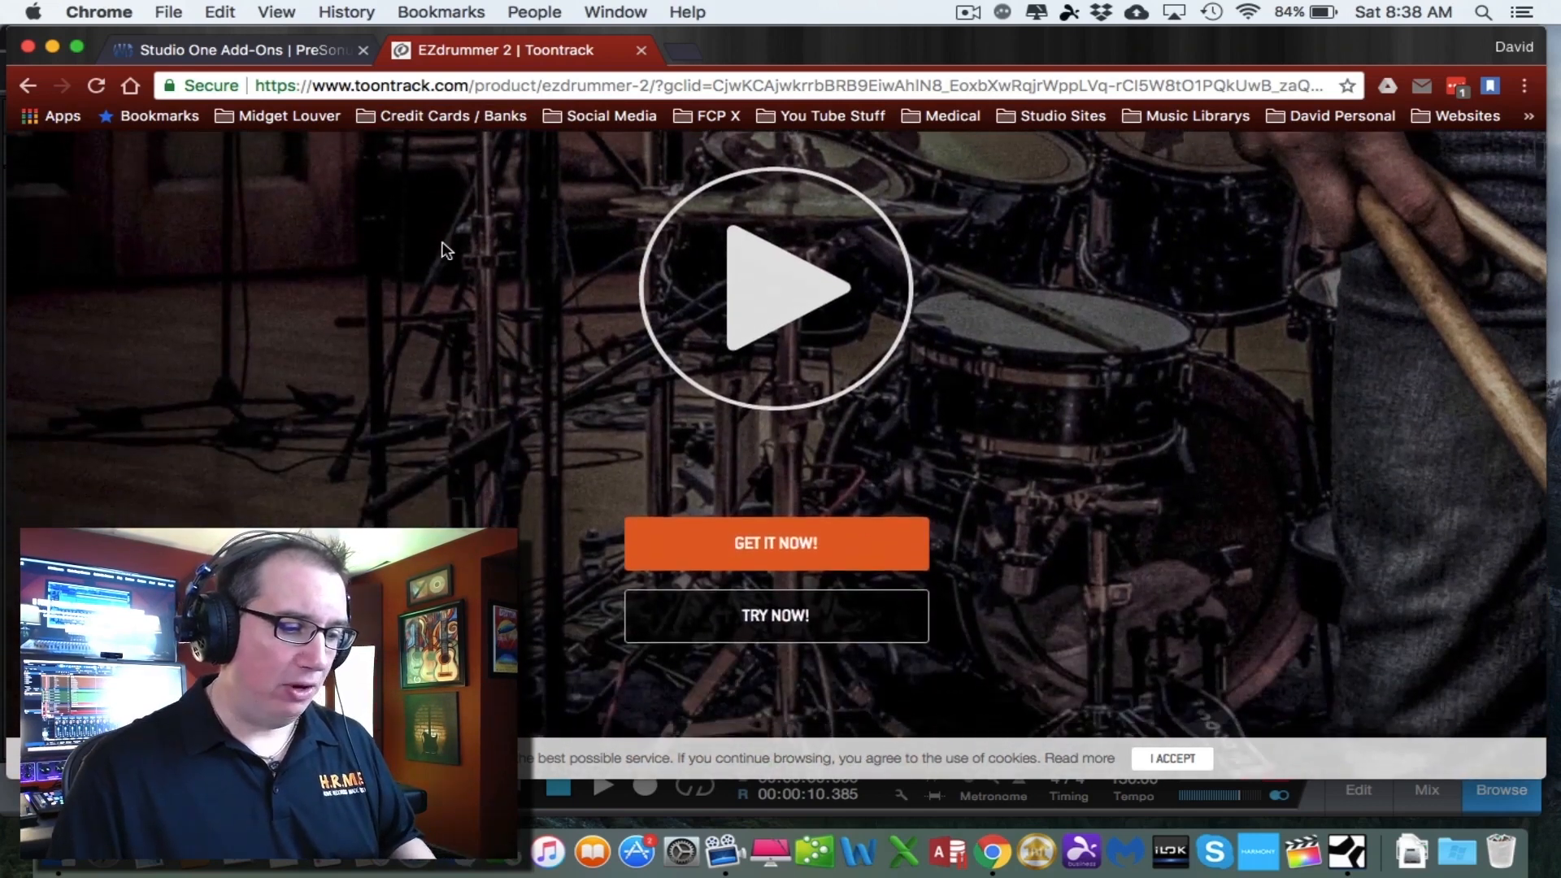
{"action": "scroll", "coordinate": [446, 251], "scroll_direction": "up", "scroll_amount": 10}
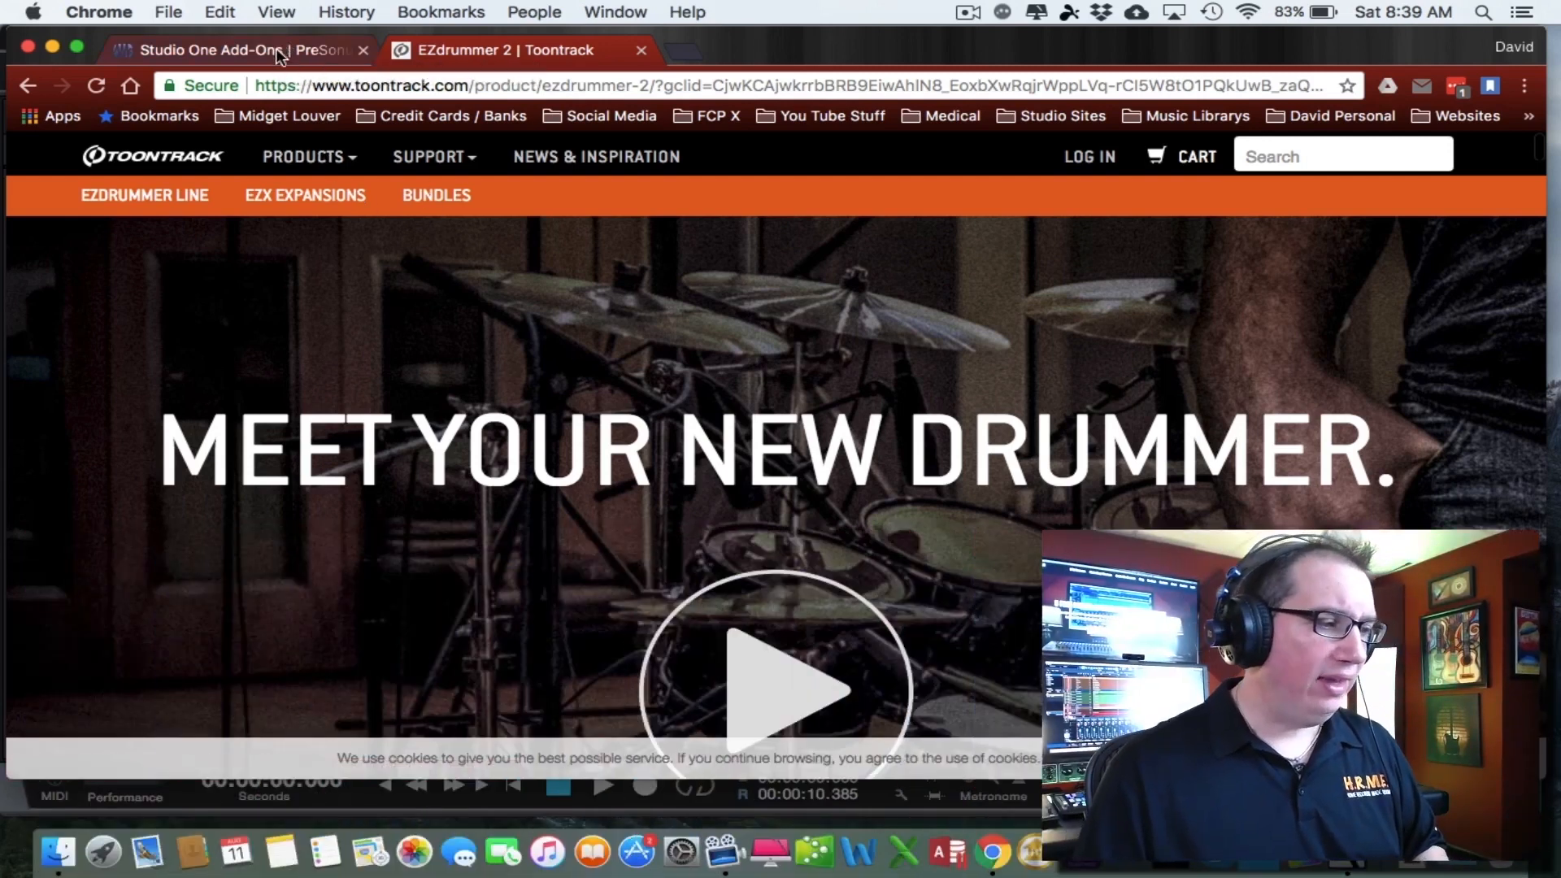
Review the Studio One add-ons in the PreSonus shop and switch back to Studio One.
{"action": "left_click", "coordinate": [275, 51]}
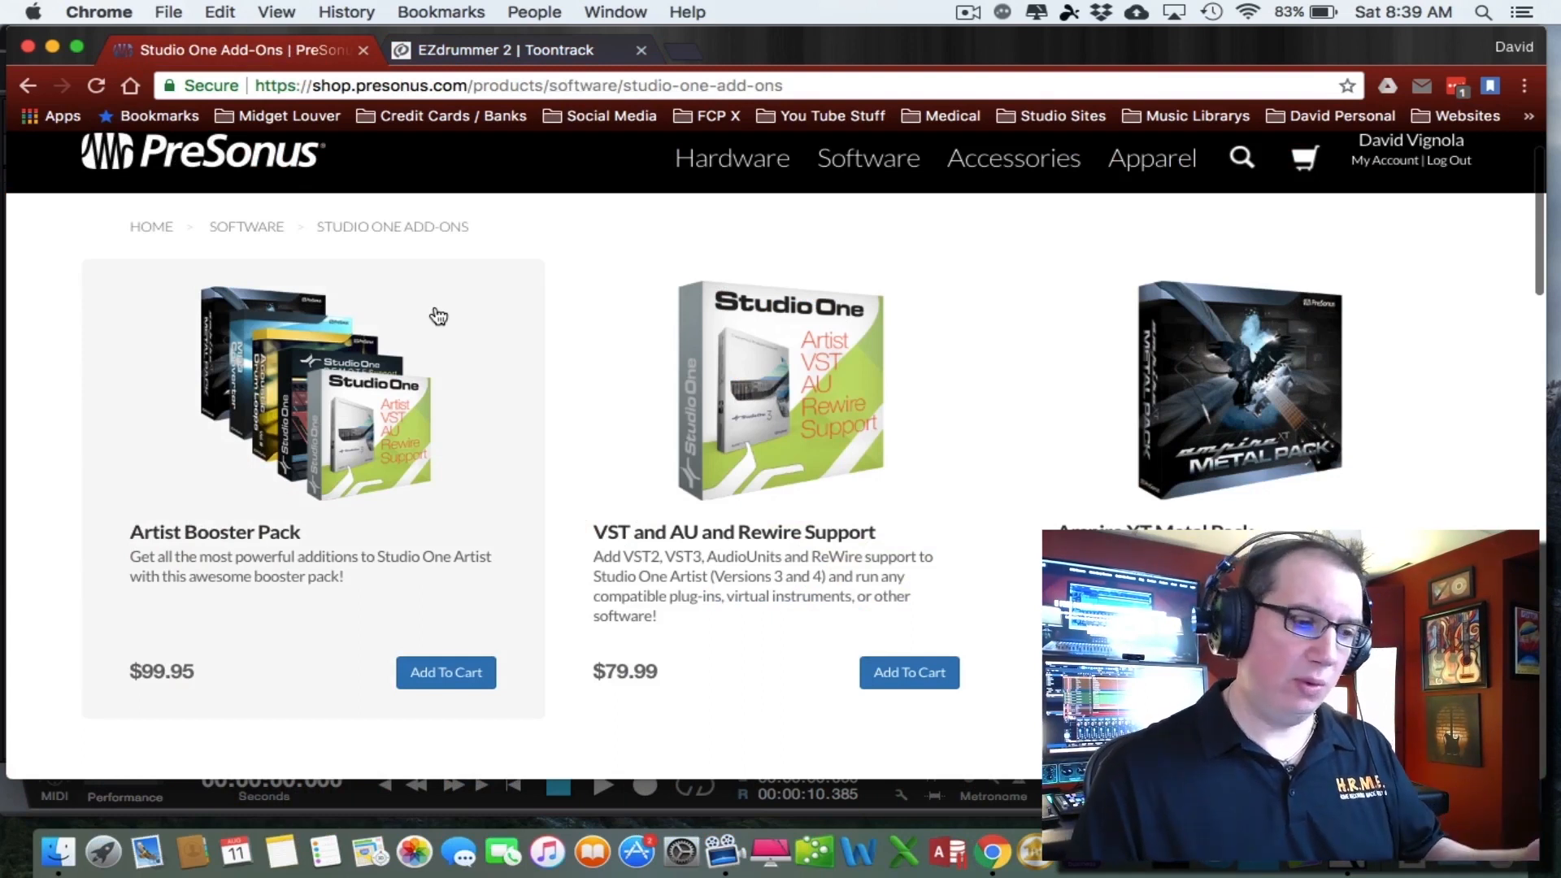
{"action": "scroll", "coordinate": [202, 448], "scroll_direction": "down", "scroll_amount": 1}
{"action": "scroll", "coordinate": [199, 447], "scroll_direction": "down", "scroll_amount": 2}
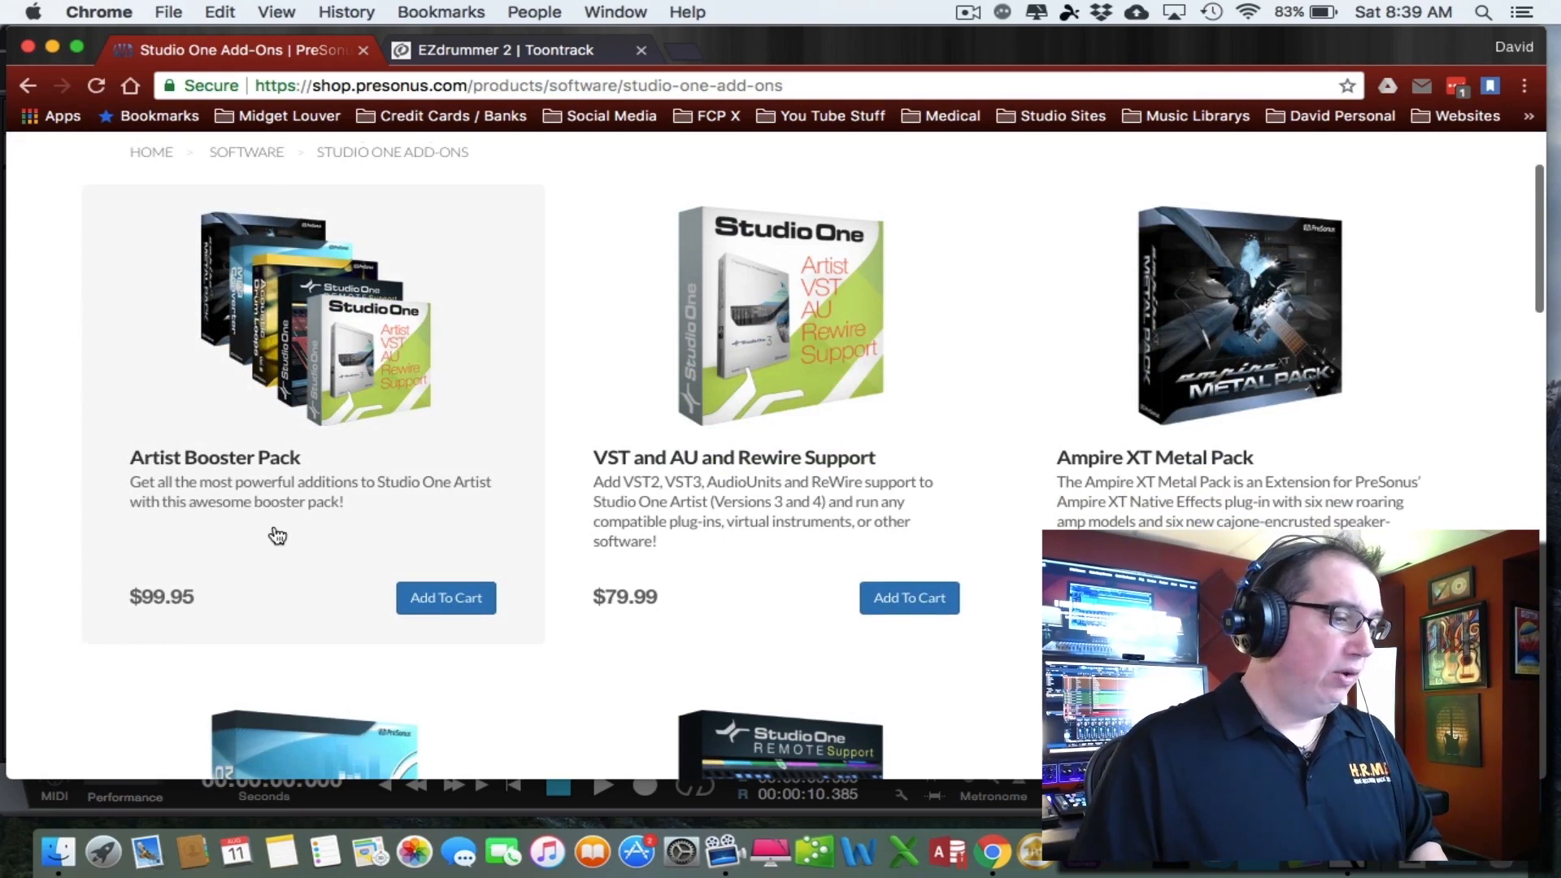
{"action": "scroll", "coordinate": [272, 532], "scroll_direction": "down", "scroll_amount": 2}
{"action": "scroll", "coordinate": [273, 533], "scroll_direction": "up", "scroll_amount": 1}
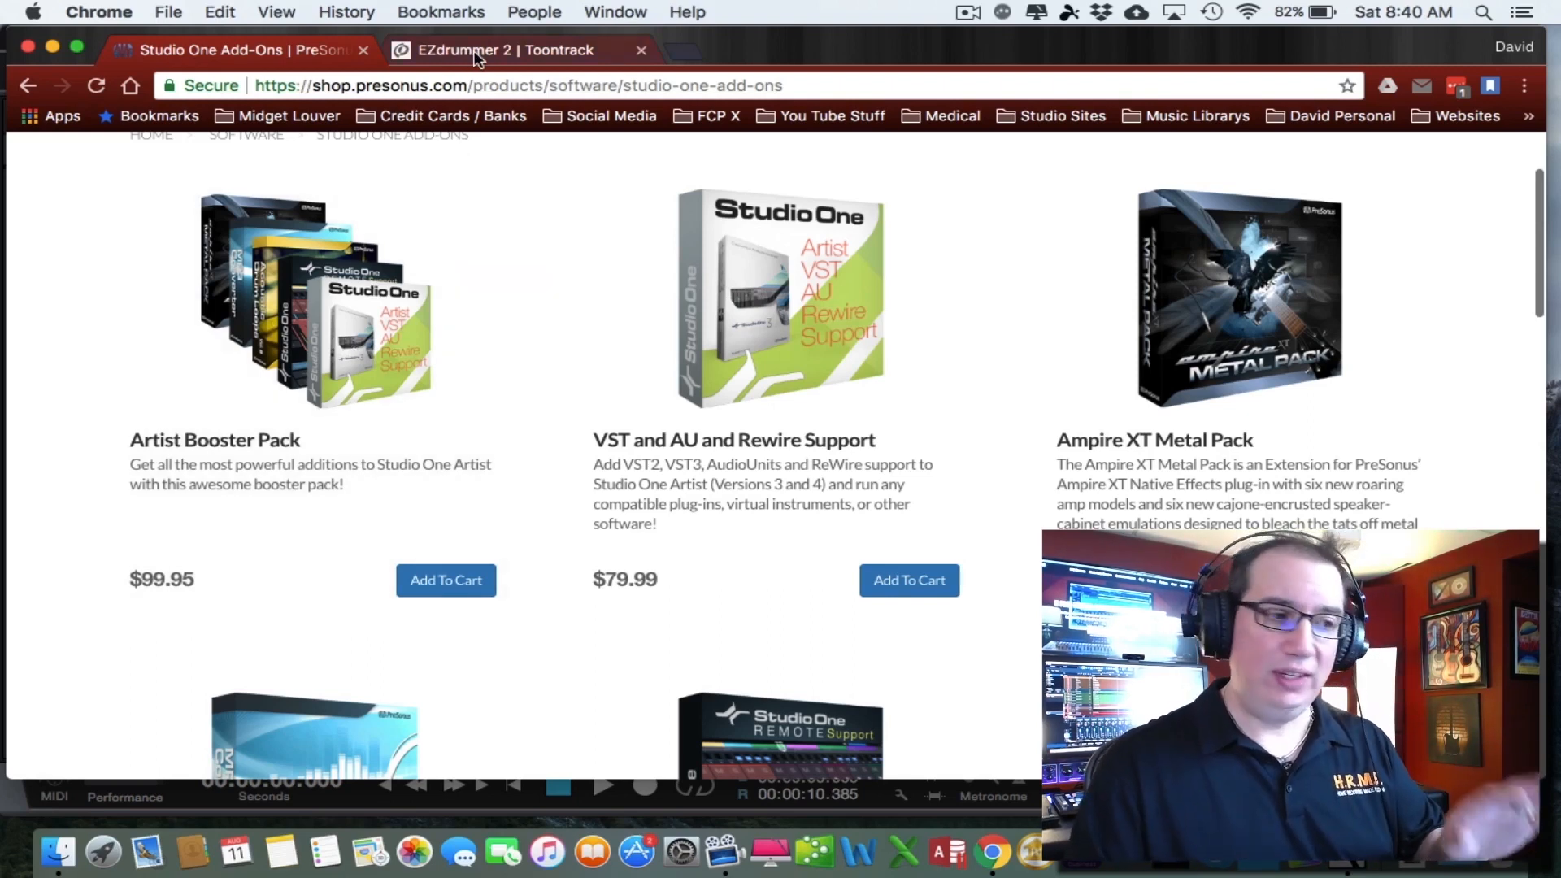
{"action": "left_click", "coordinate": [477, 54]}
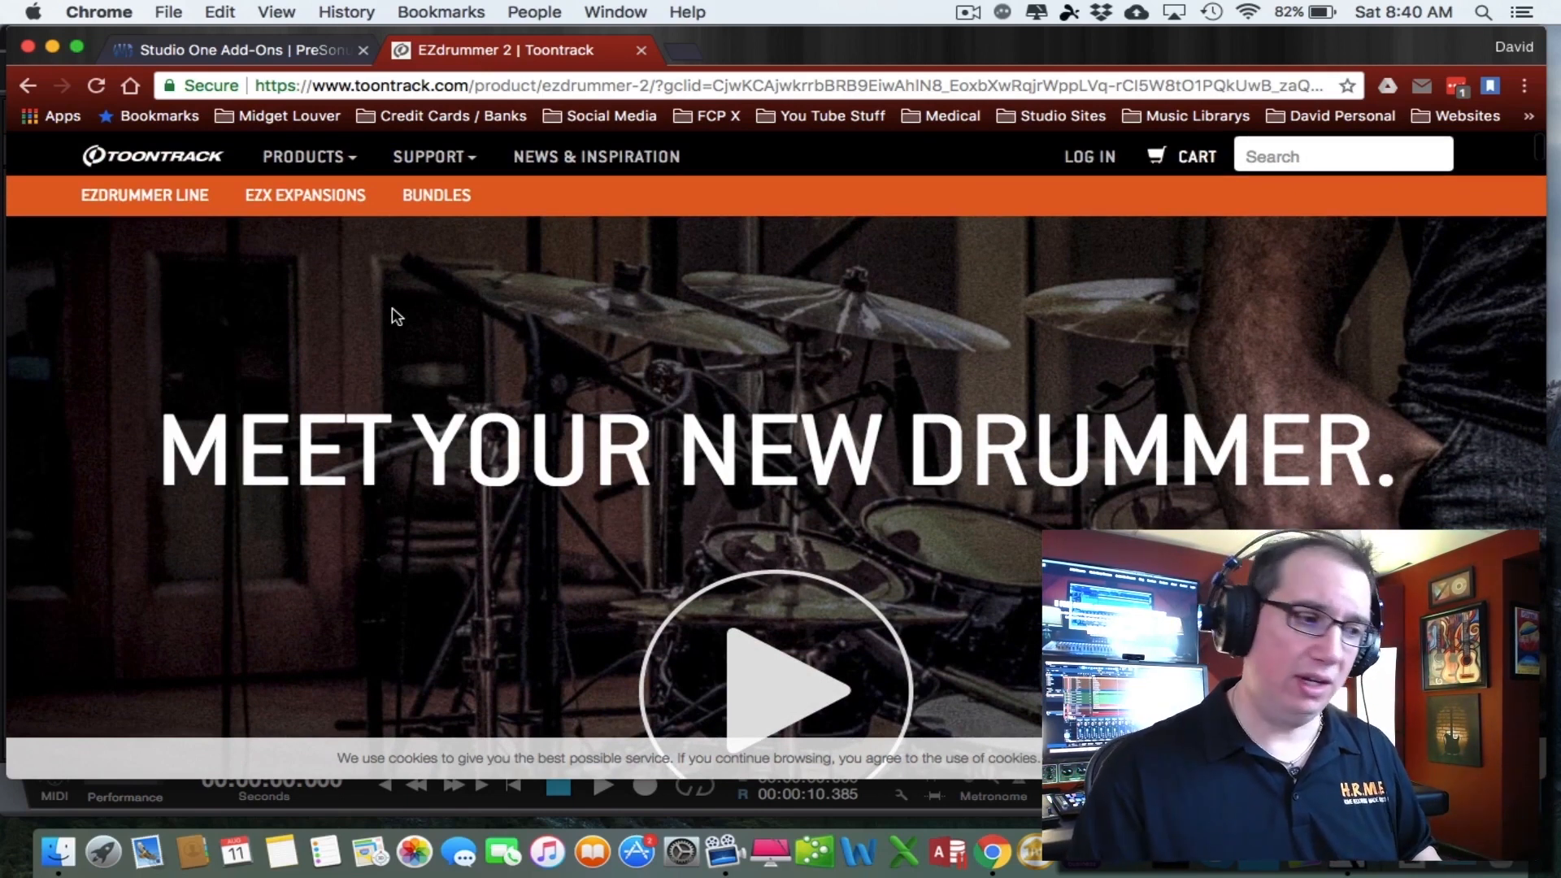
{"action": "left_click", "coordinate": [52, 46]}
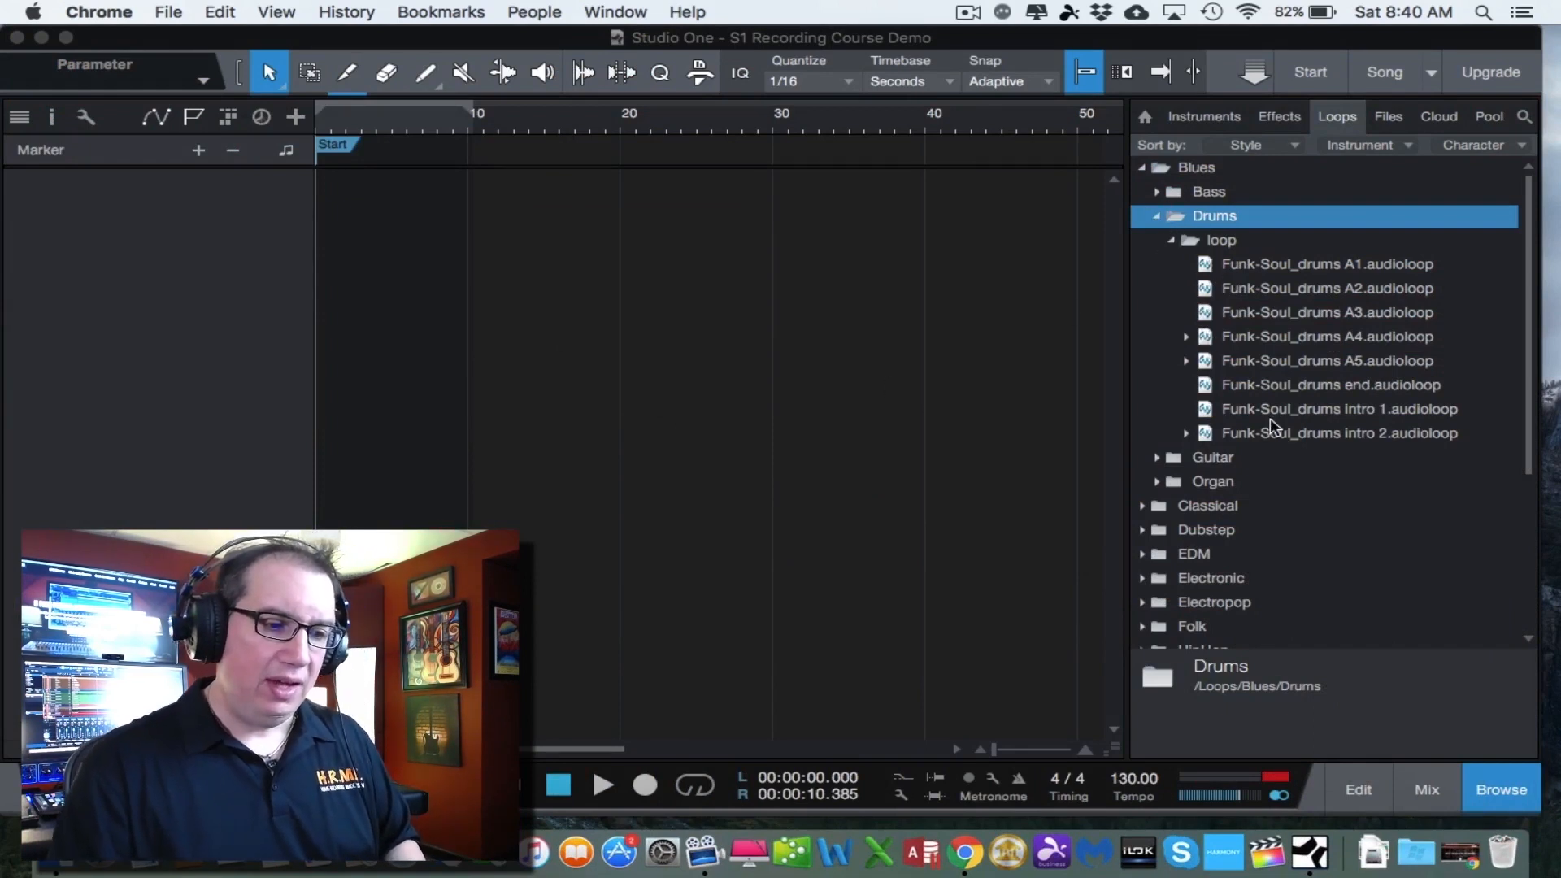
Look through the Funk-Soul drum loops from A1 to A5 and the end loop.
{"action": "left_click", "coordinate": [1273, 270]}
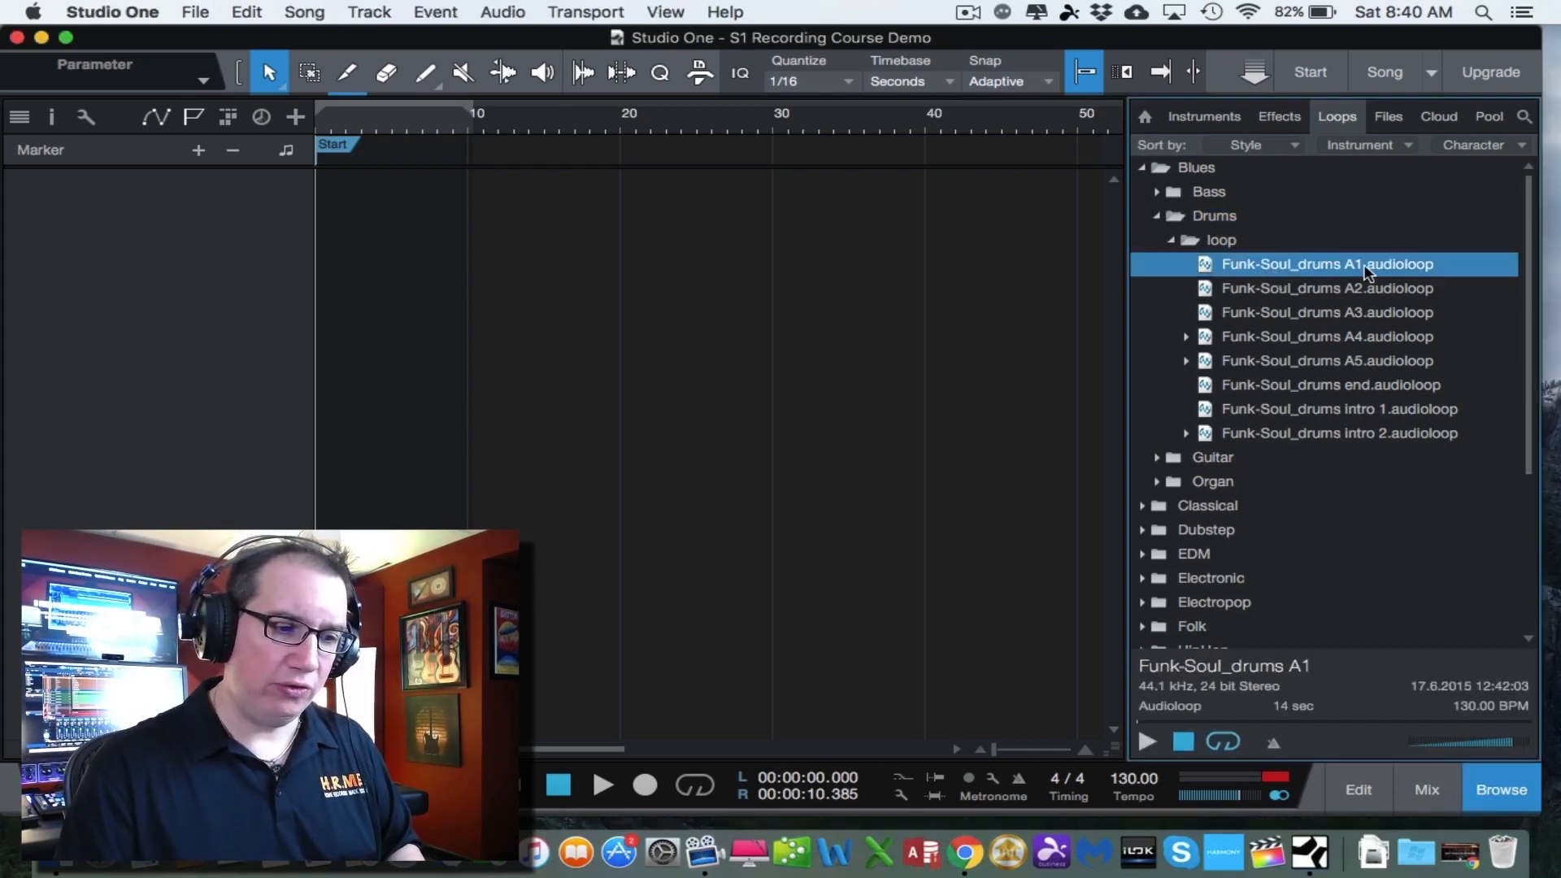
{"action": "left_click", "coordinate": [1285, 295]}
{"action": "left_click", "coordinate": [1291, 316]}
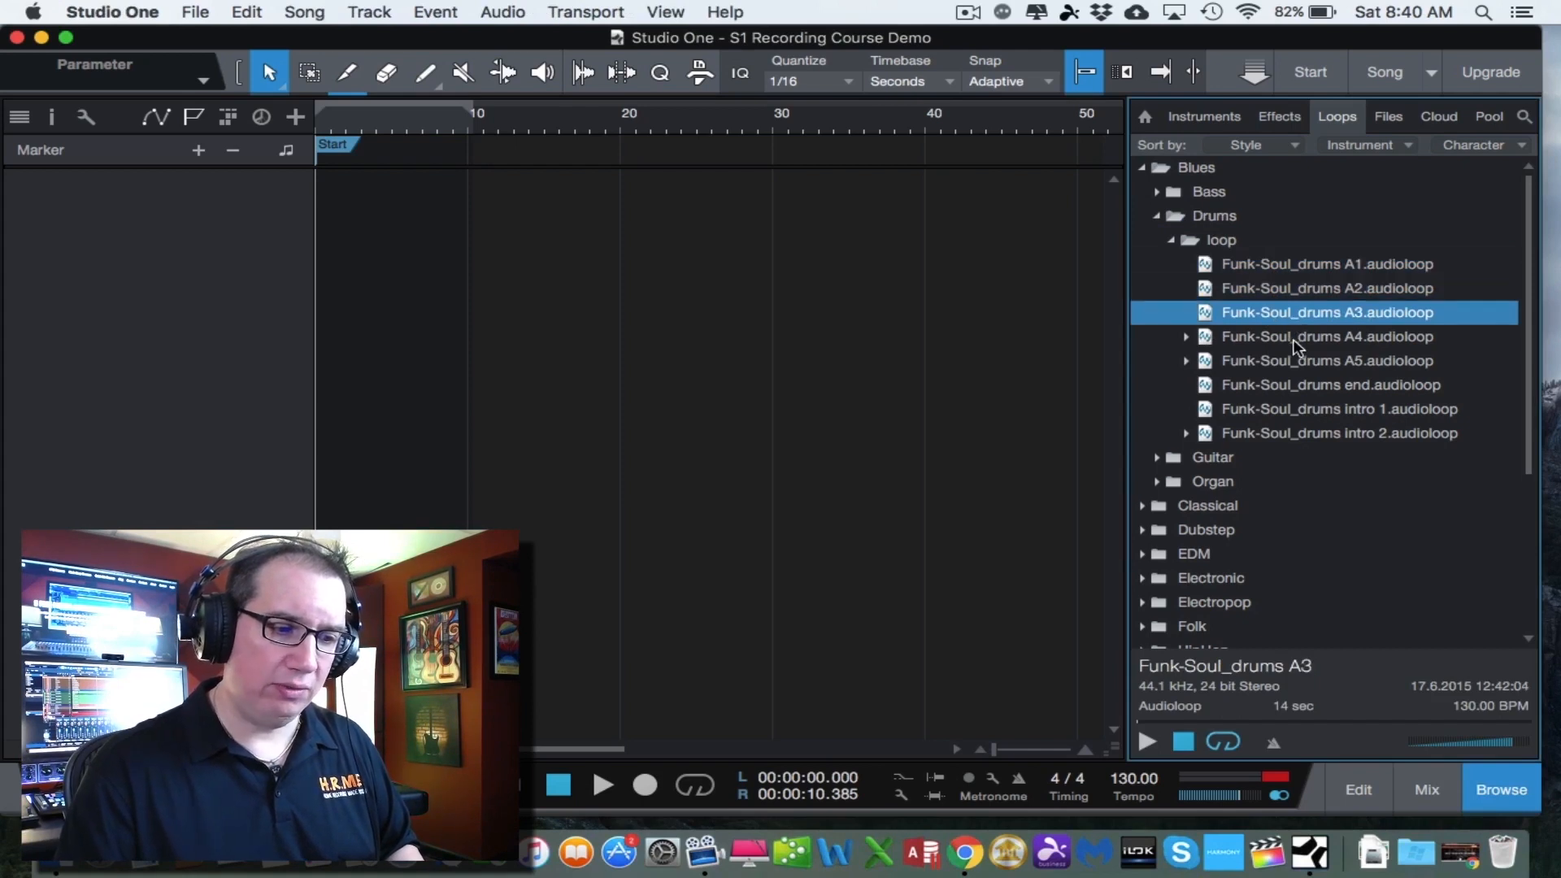
{"action": "left_click", "coordinate": [1291, 339]}
{"action": "left_click", "coordinate": [1294, 363]}
{"action": "left_click", "coordinate": [1302, 388]}
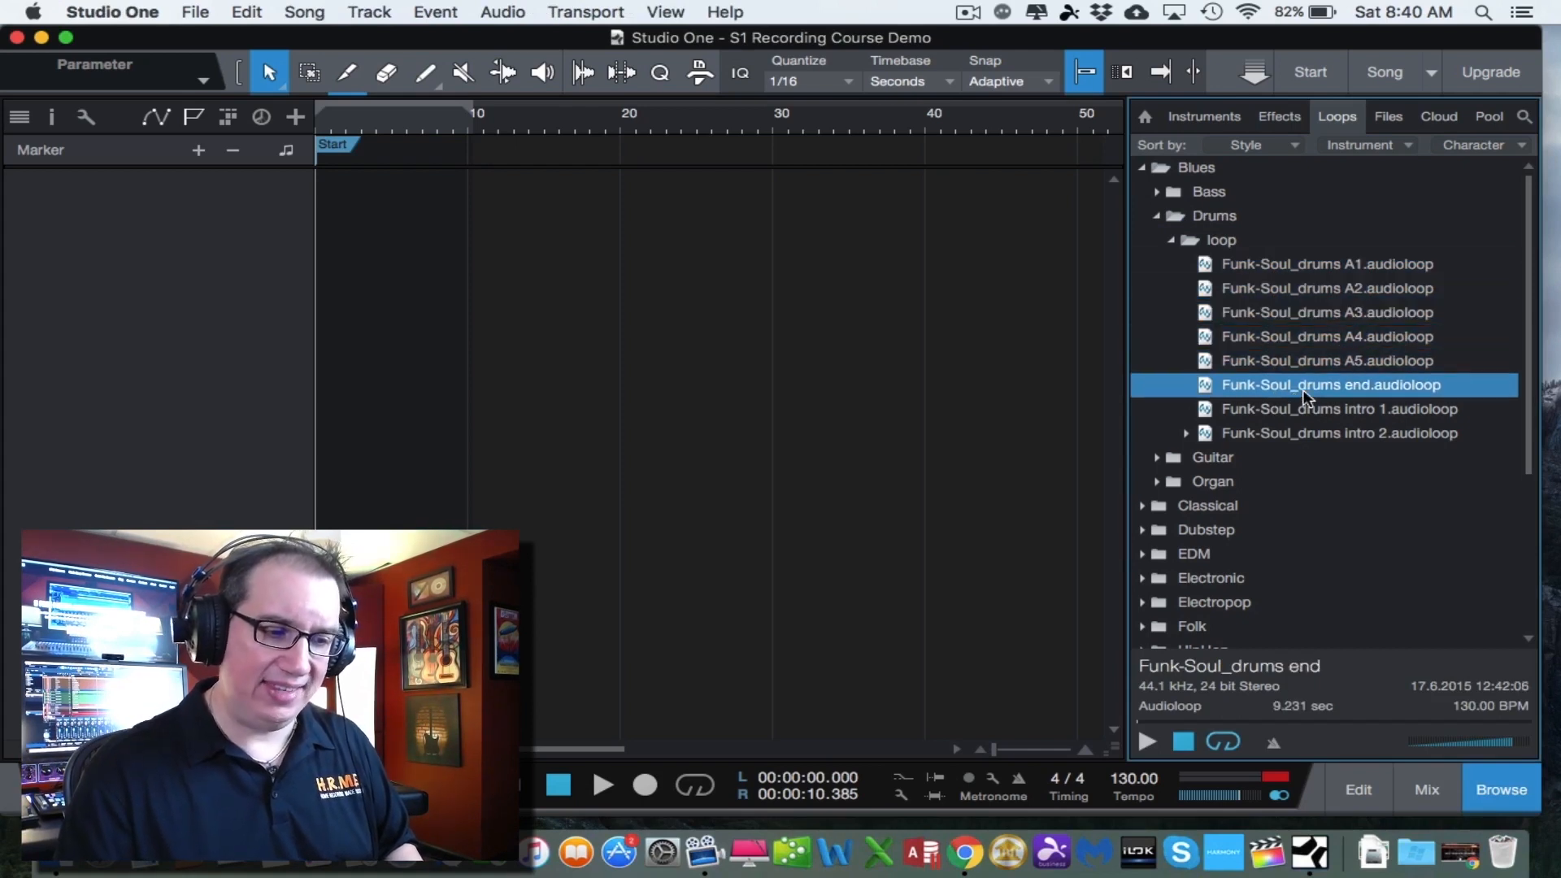
Place the Funk-Soul_drums intro 1 loop at the song's start on a new track and increase the track's height.
{"action": "left_click", "coordinate": [1299, 417]}
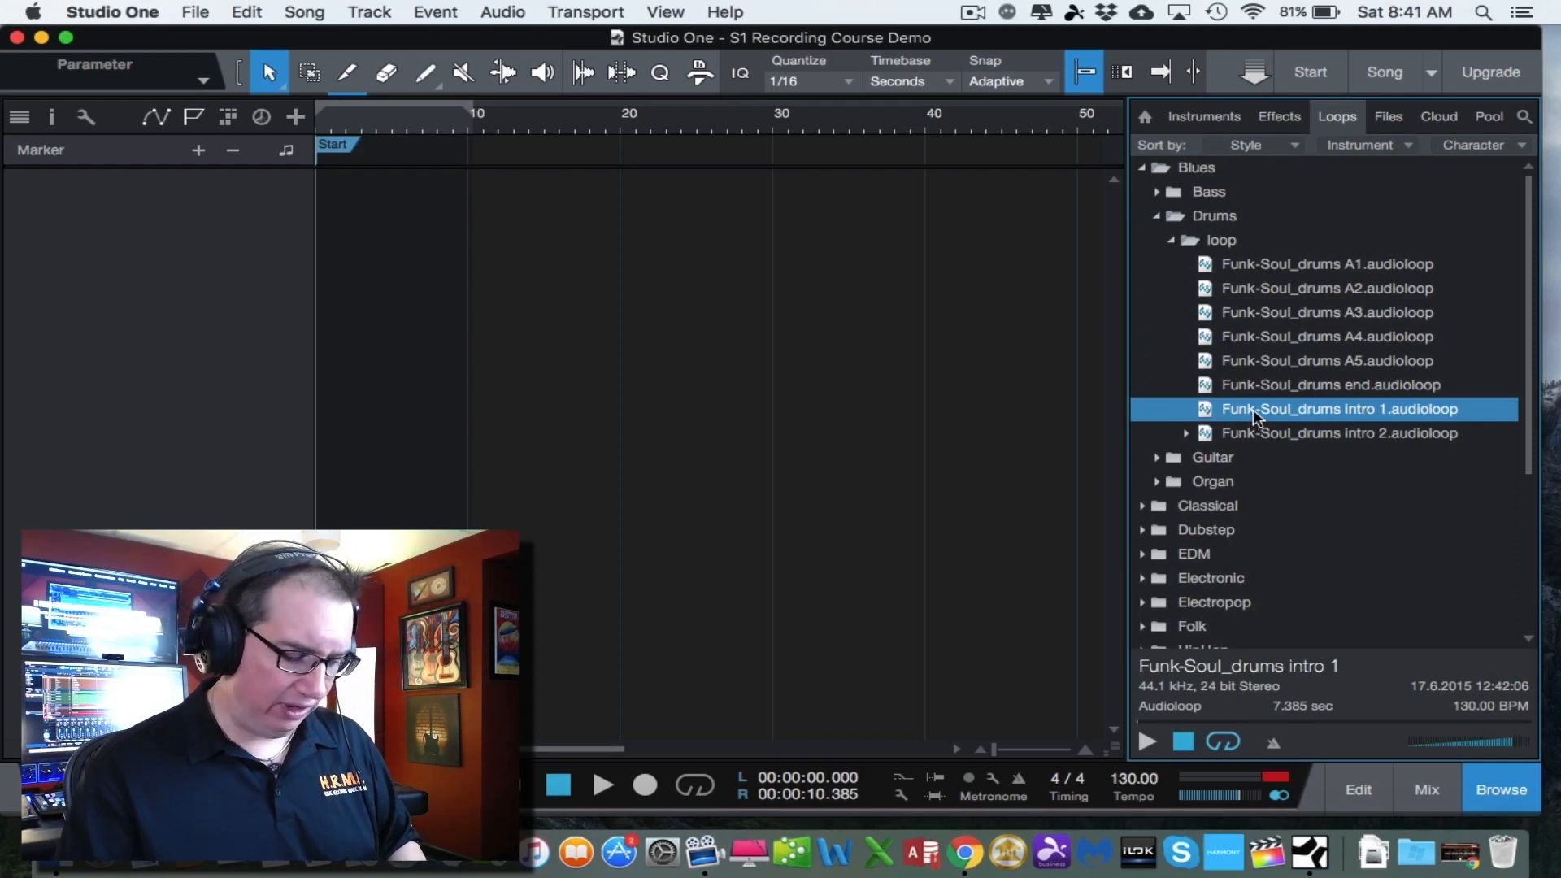
{"action": "left_click_drag", "start_coordinate": [1252, 408], "coordinate": [352, 292]}
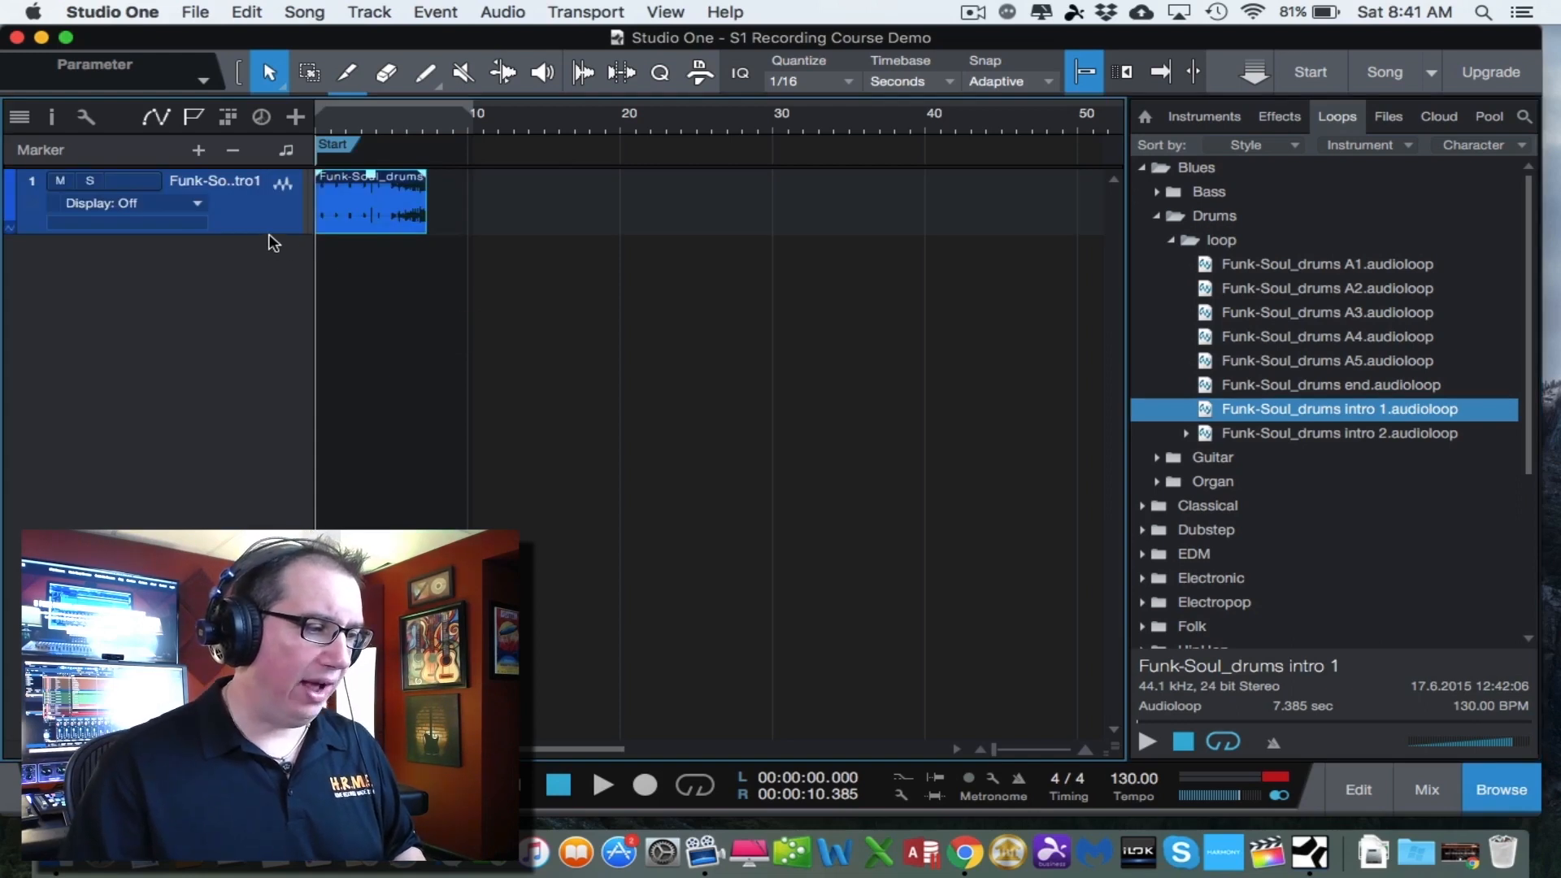
{"action": "left_click_drag", "start_coordinate": [271, 244], "coordinate": [271, 304]}
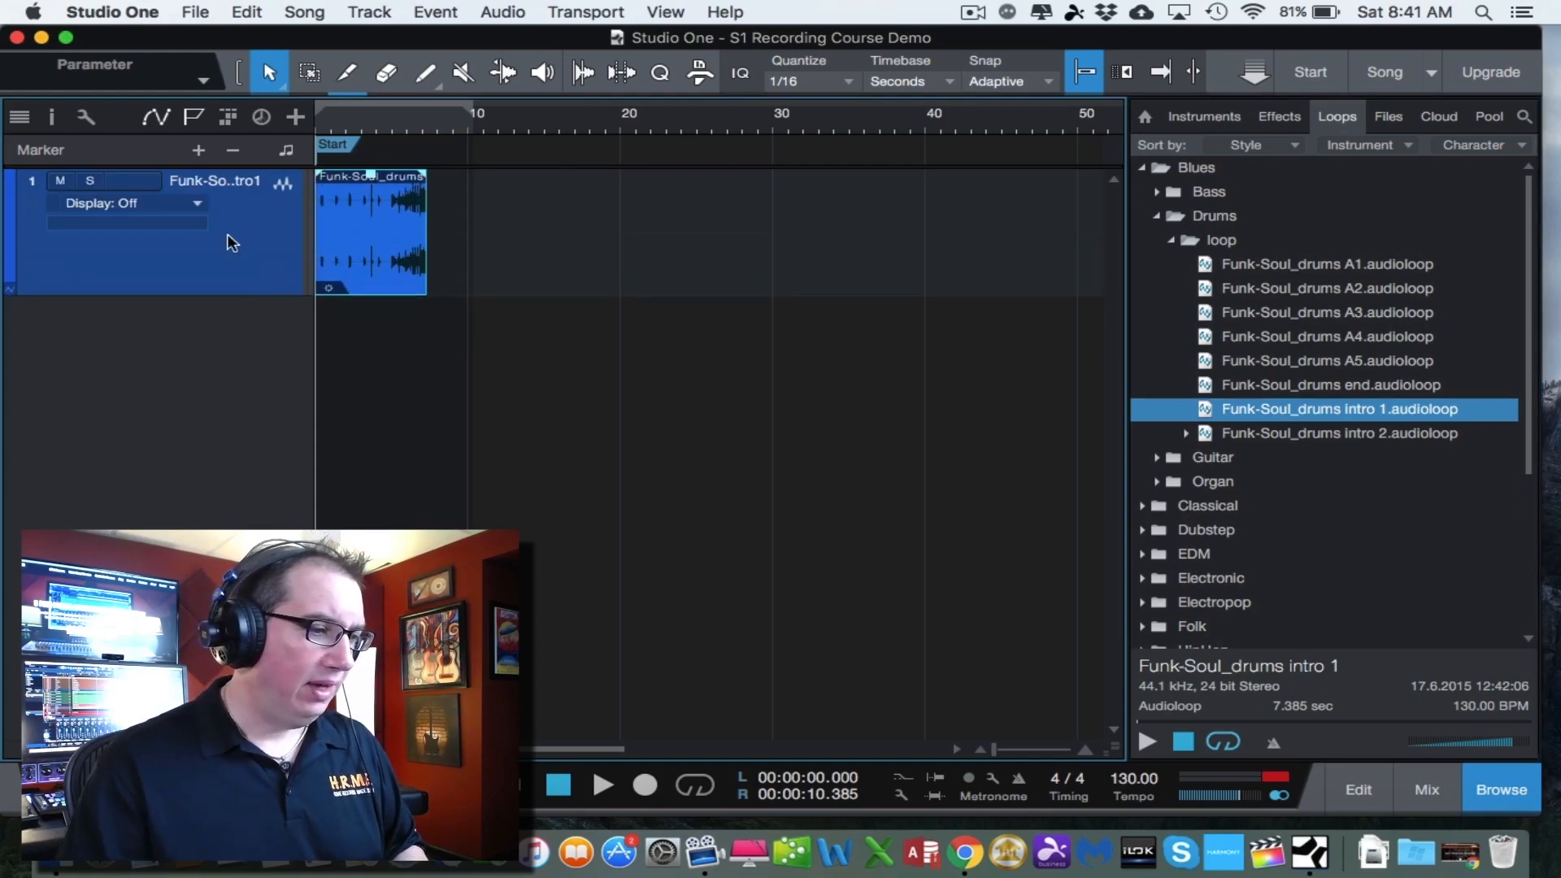
Rename the new loop track as Drums.
{"action": "double_click", "coordinate": [221, 180]}
{"action": "type", "text": "Funk-"}
{"action": "key", "text": "BackSpace"}
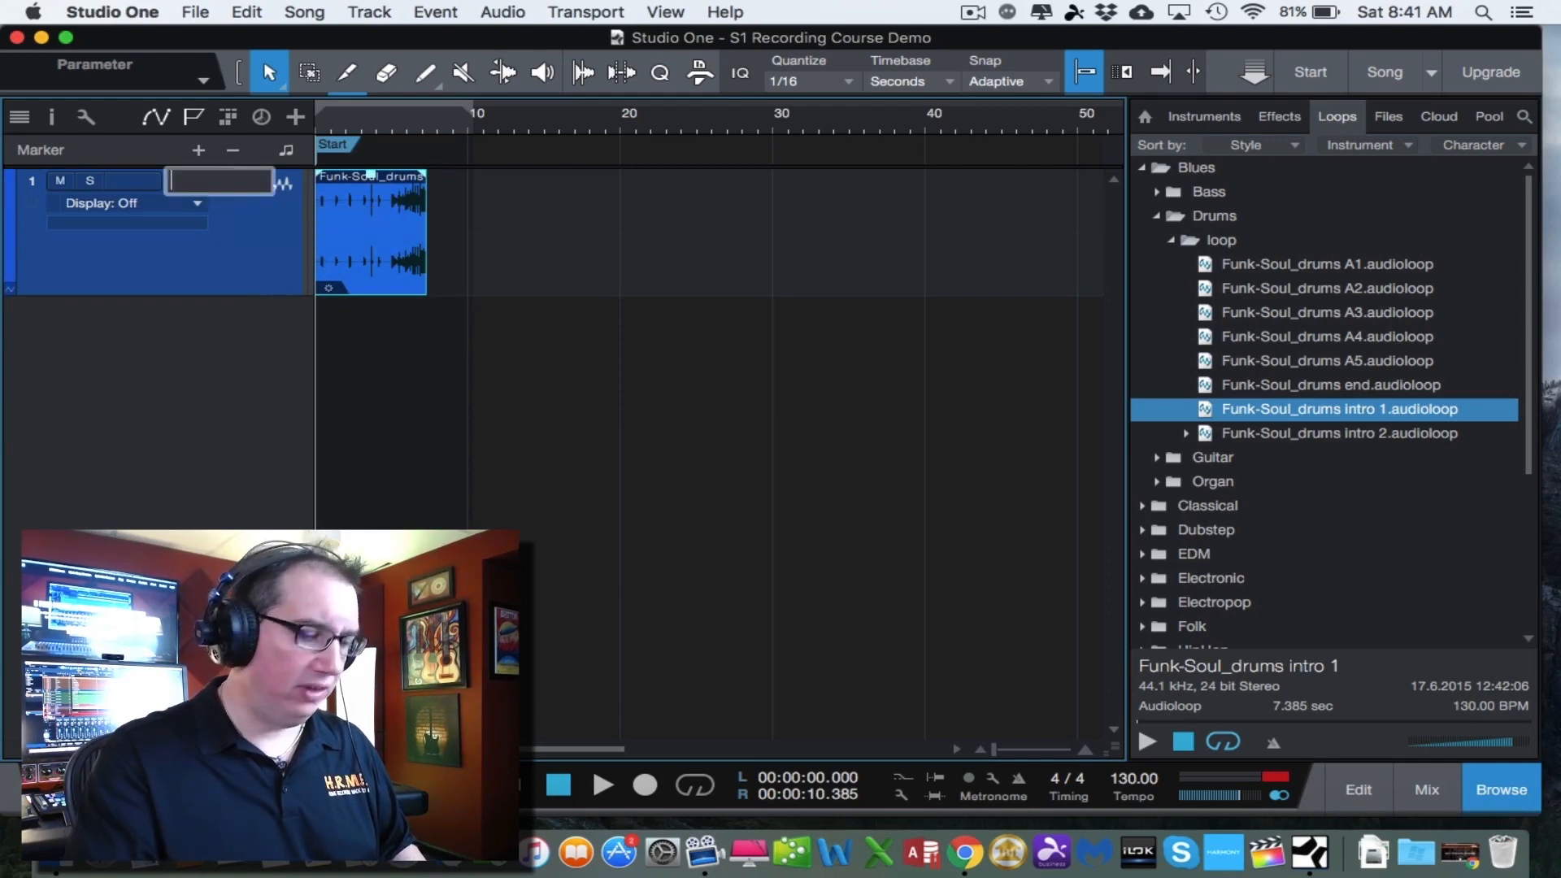
{"action": "type", "text": "Drums"}
{"action": "key", "text": "Return"}
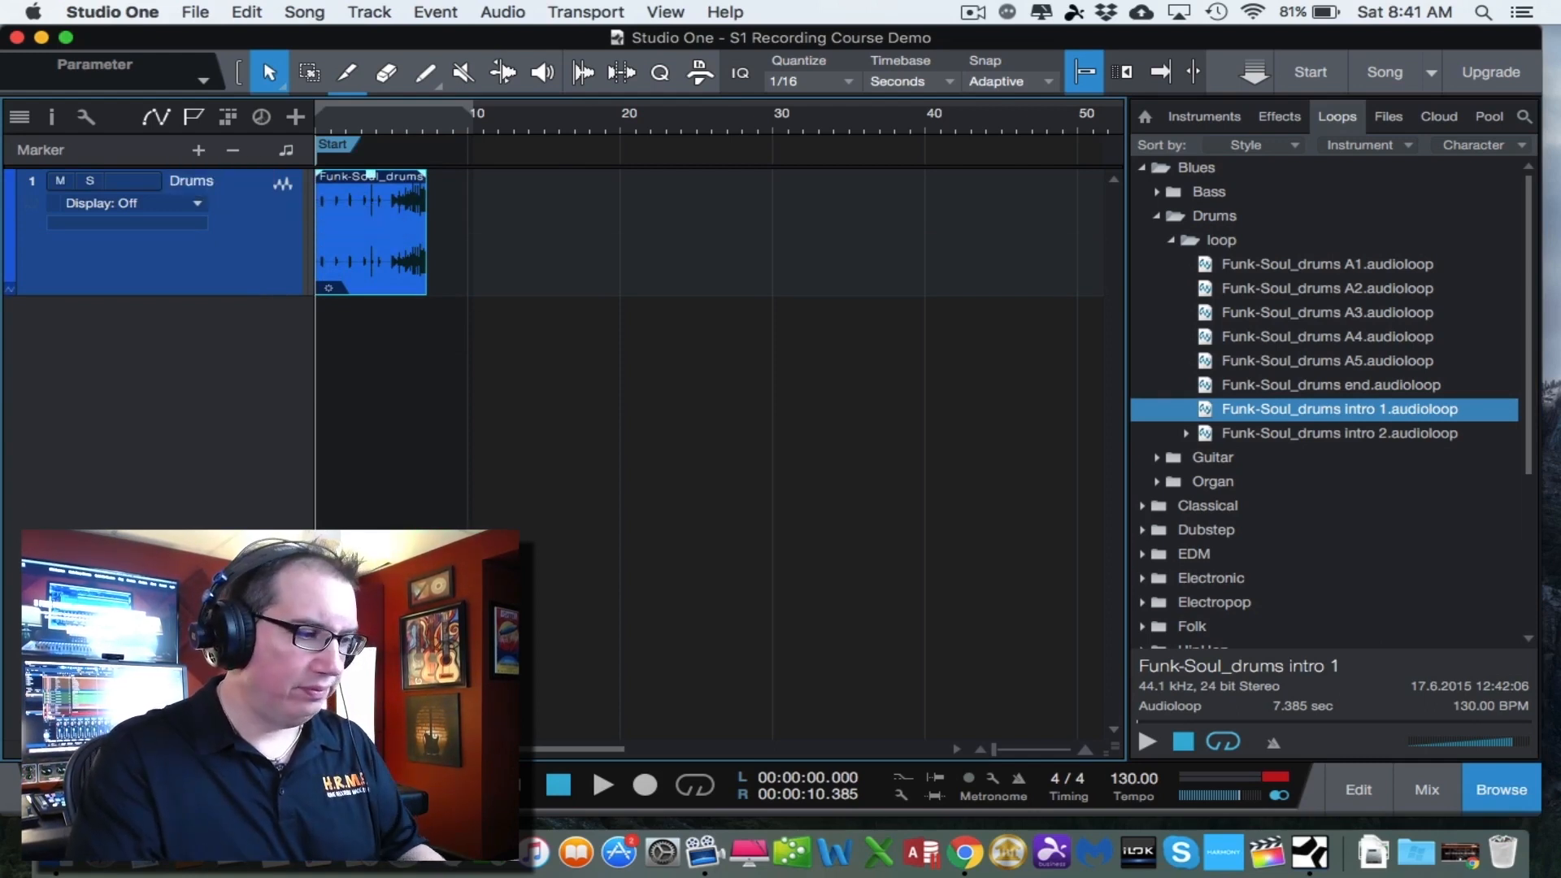
Play the drum intro loop through at a closer timeline zoom and return the playhead to the start.
{"action": "key", "text": "e"}
{"action": "key", "text": "e"}
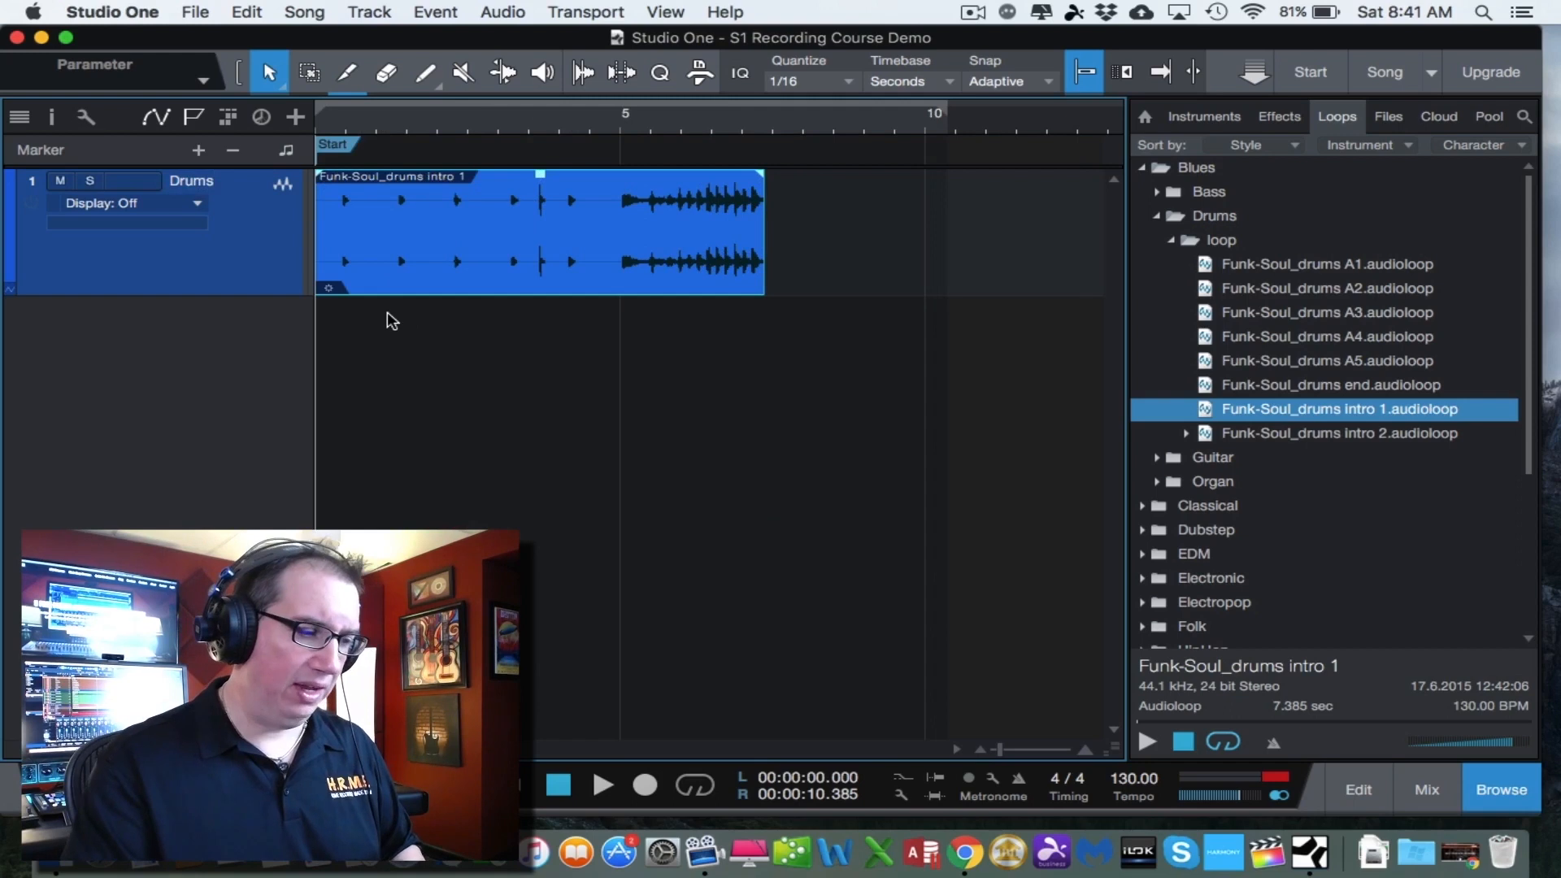
{"action": "key", "text": "space"}
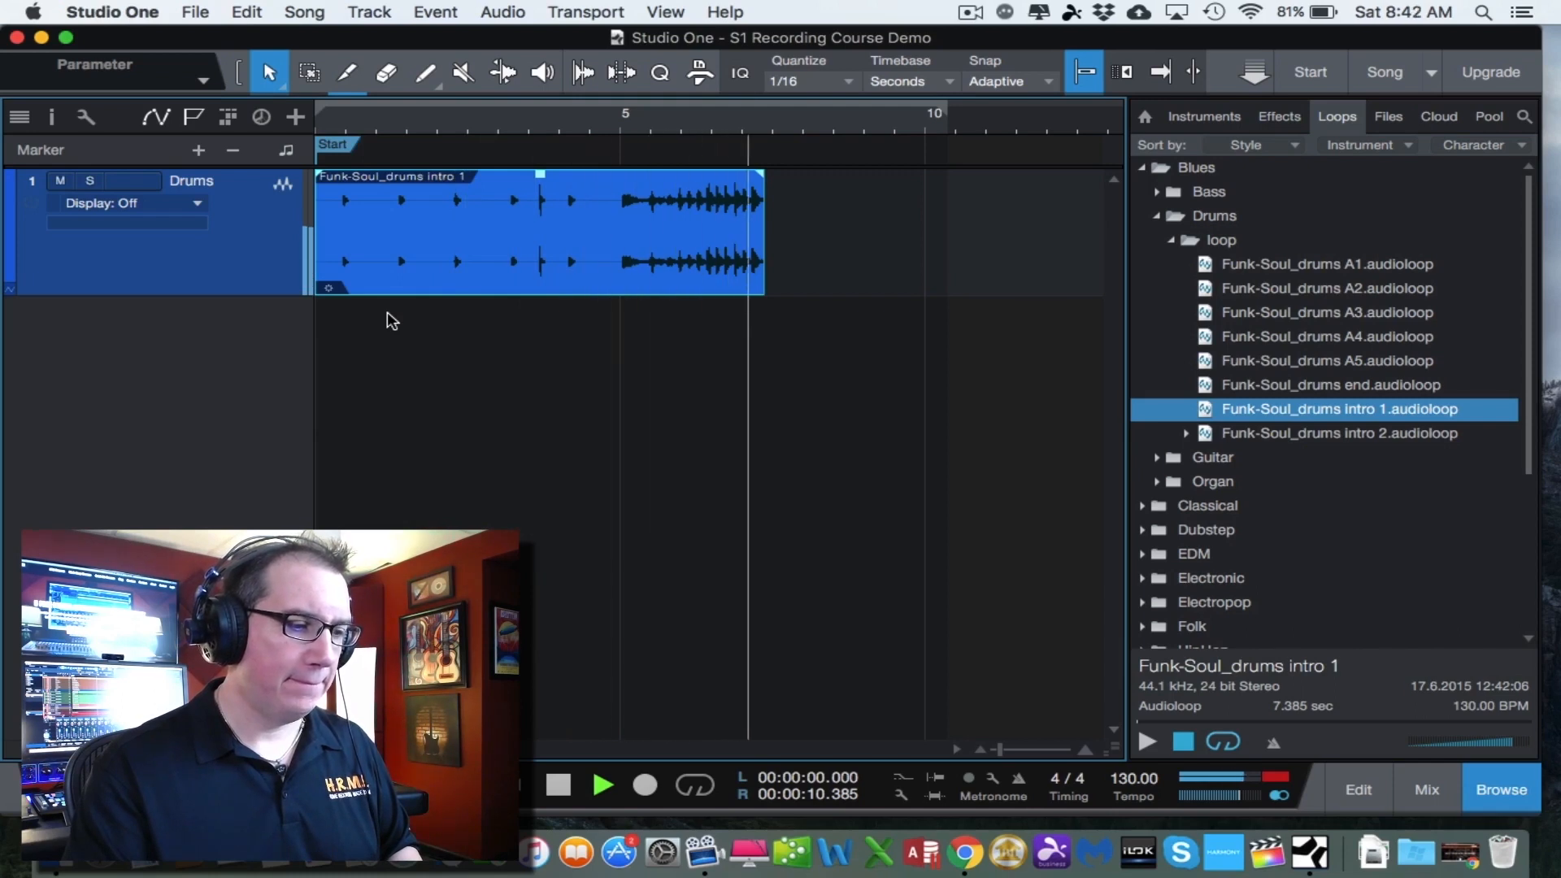
{"action": "key", "text": "space"}
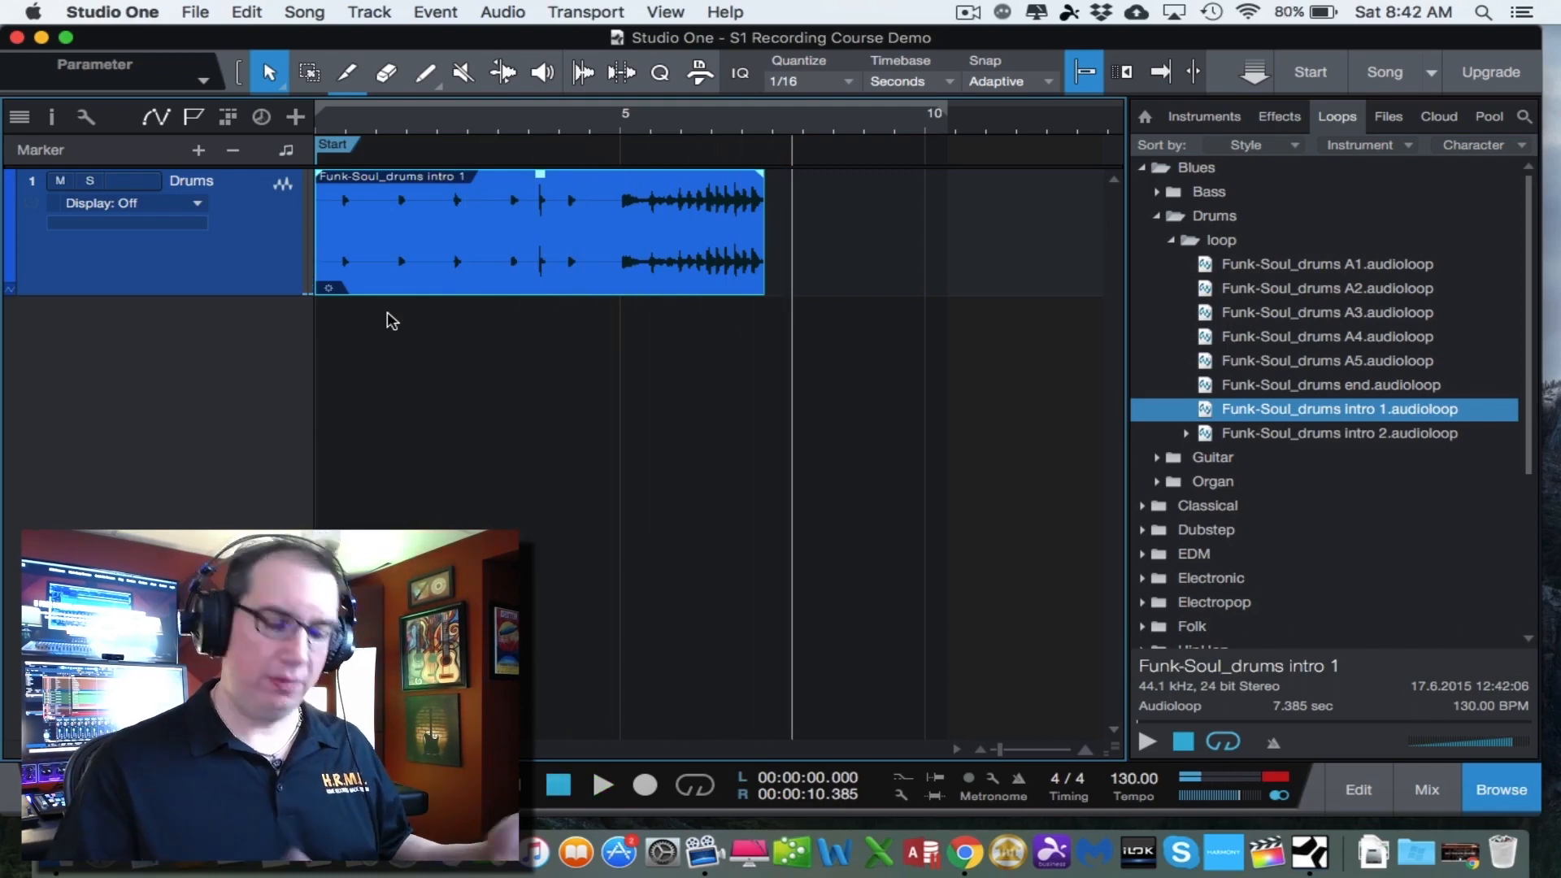
{"action": "key", "text": "comma"}
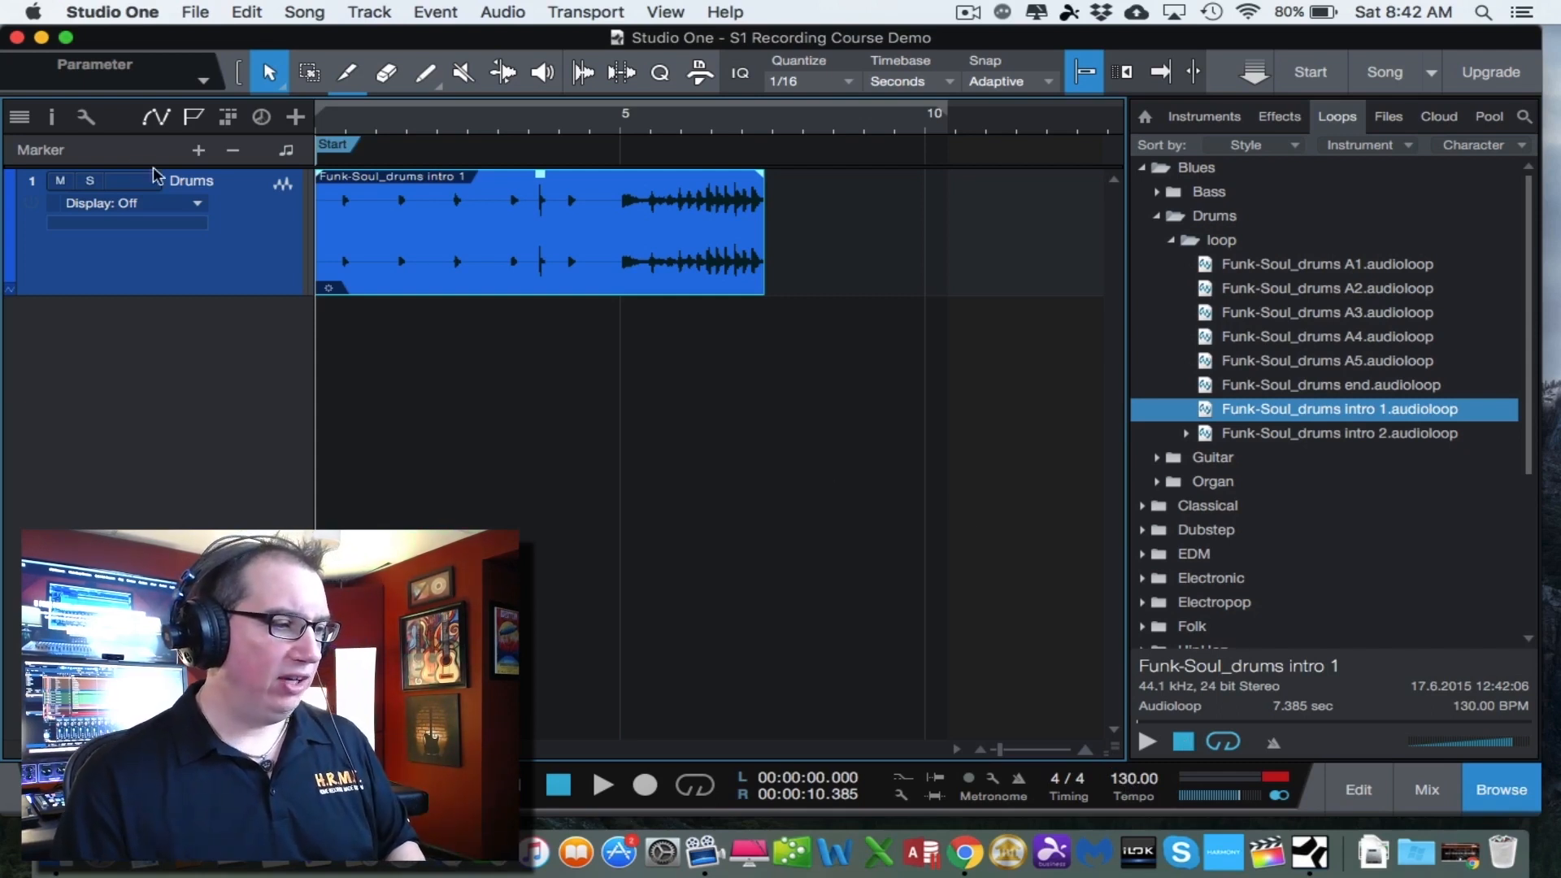
Set the Drums track's tempo mode to Don't follow.
{"action": "left_click", "coordinate": [54, 118]}
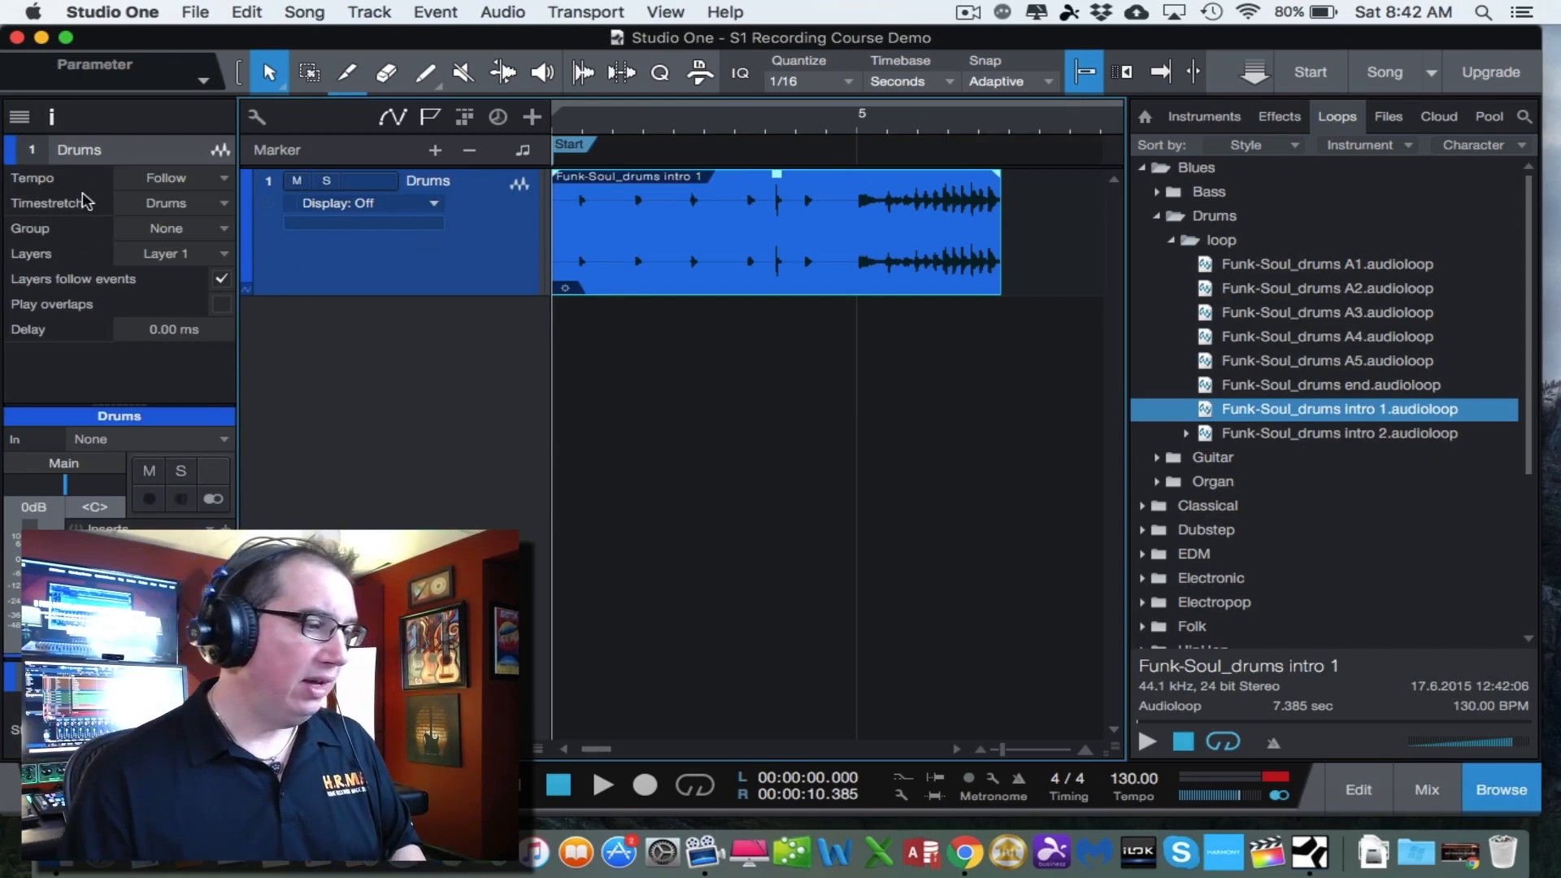
{"action": "left_click", "coordinate": [225, 179]}
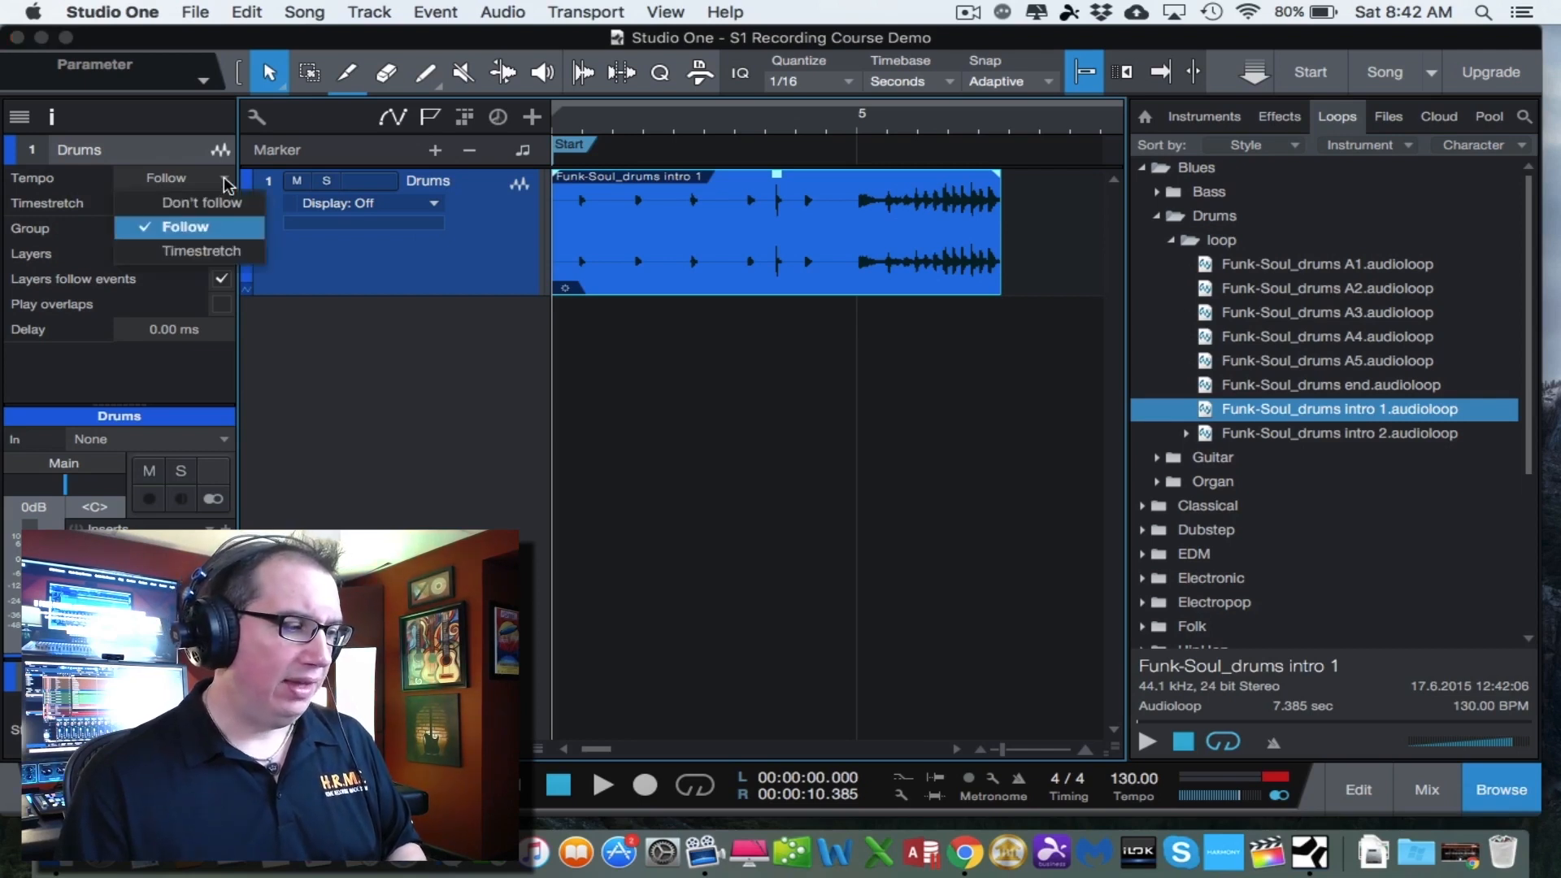
{"action": "left_click", "coordinate": [213, 203]}
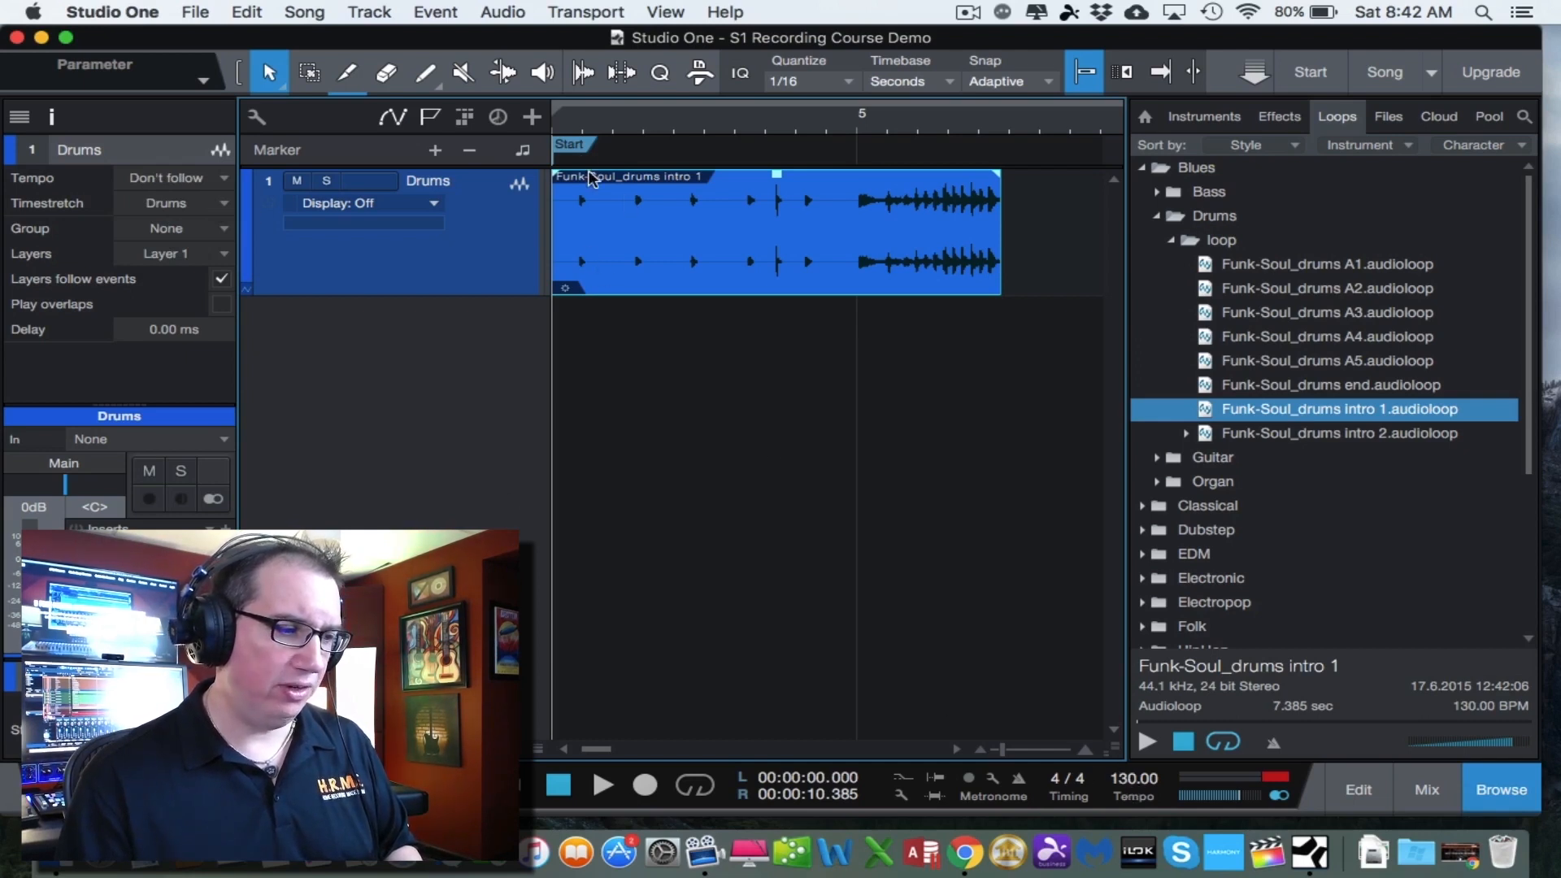
Set the song tempo to 100 BPM and play the drum loop.
{"action": "left_click", "coordinate": [1134, 778]}
{"action": "type", "text": "100"}
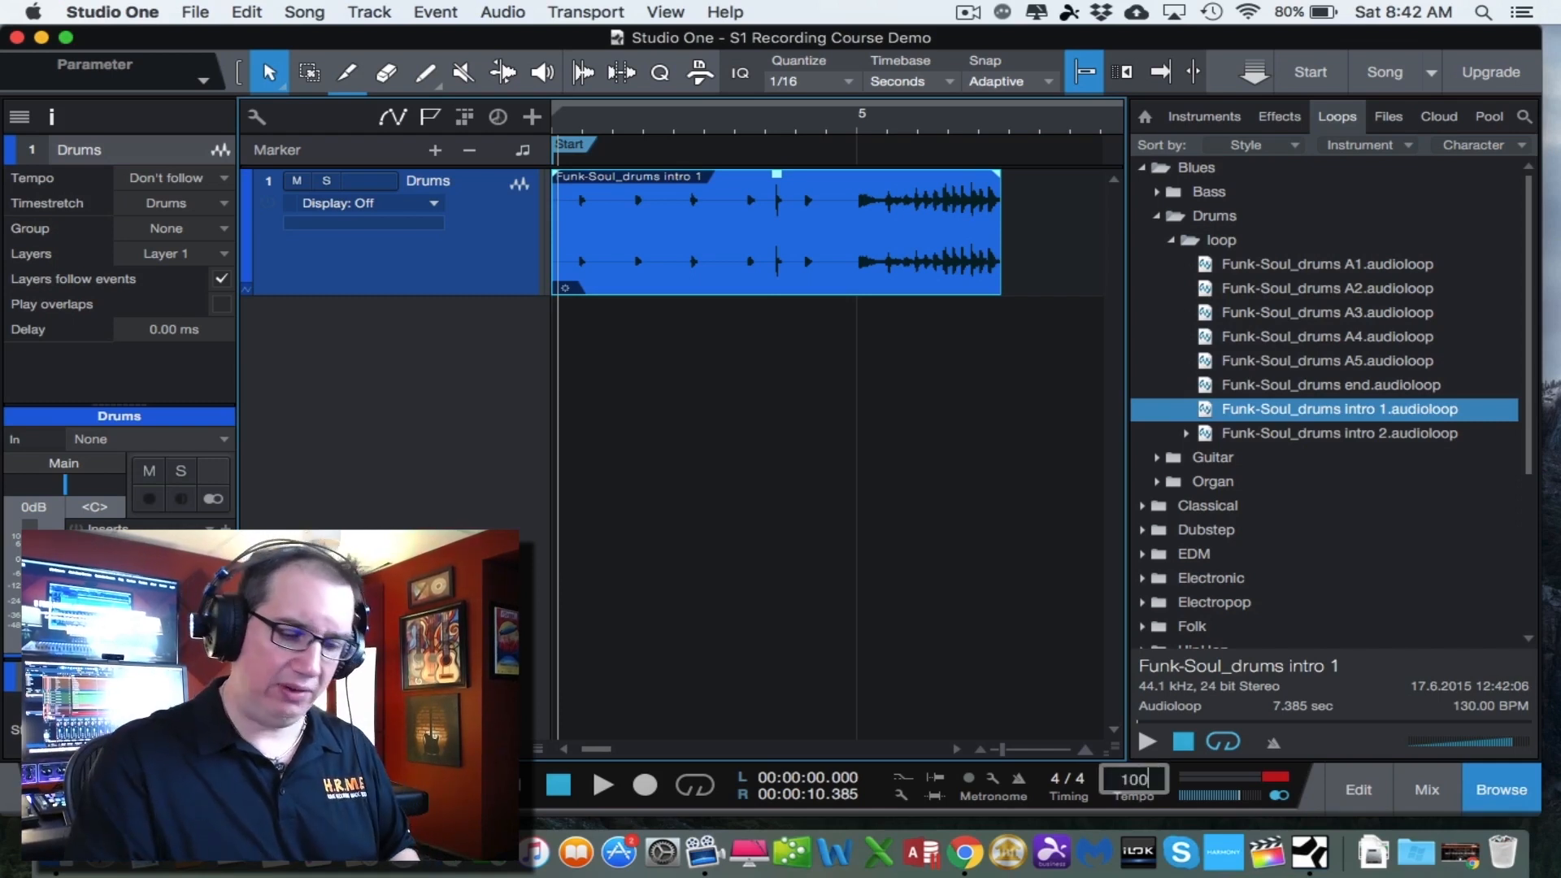
{"action": "key", "text": "Return"}
{"action": "key", "text": "space"}
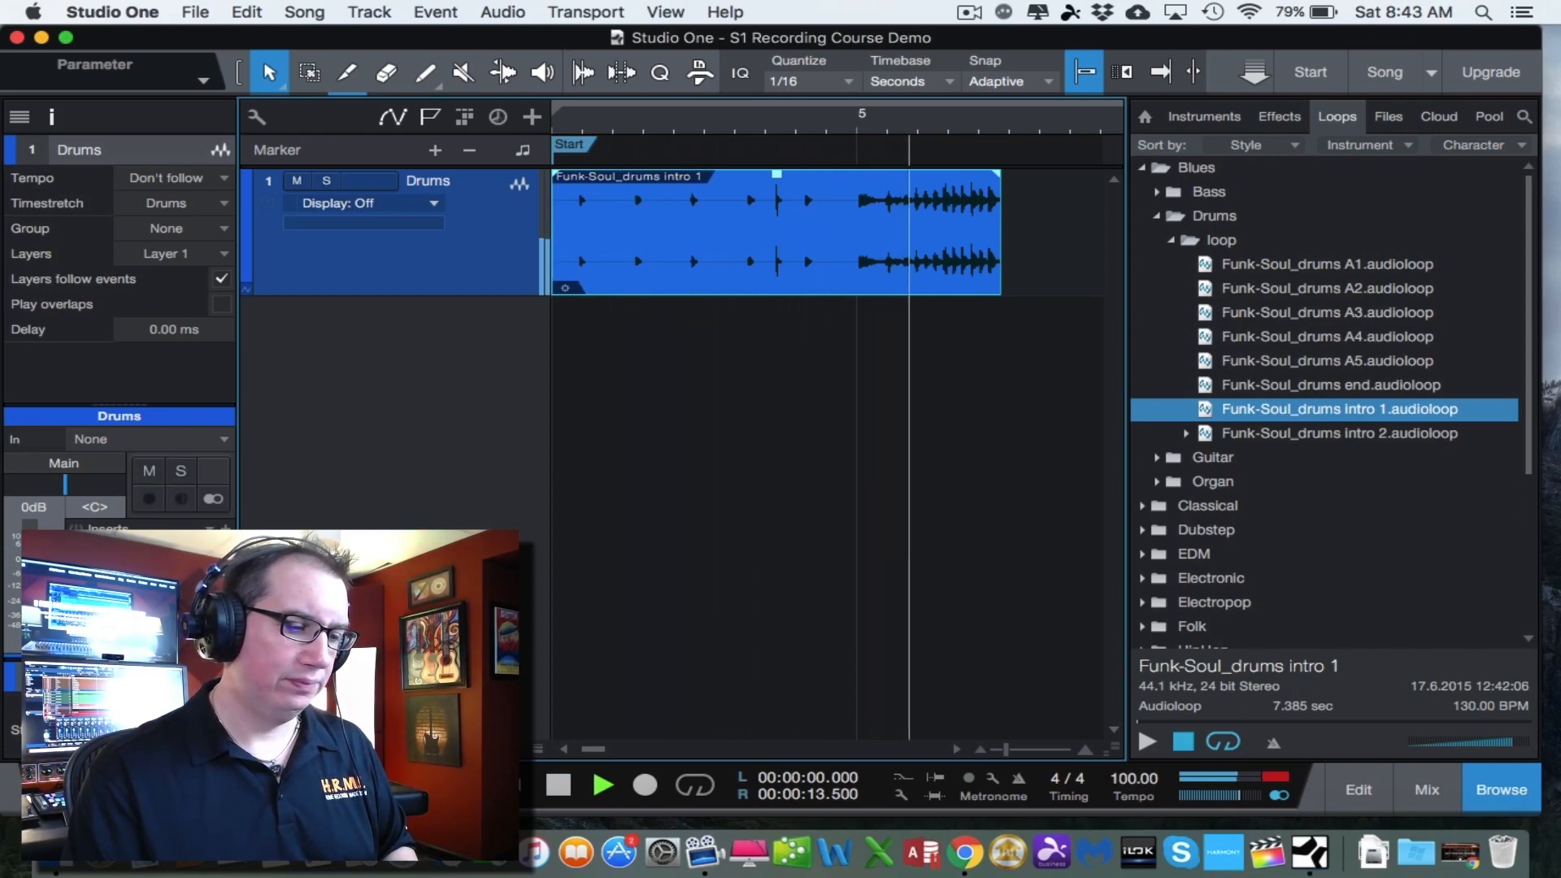
Stop playback, set the Drums track's tempo mode to Follow, and play the loop from the song start.
{"action": "key", "text": "space"}
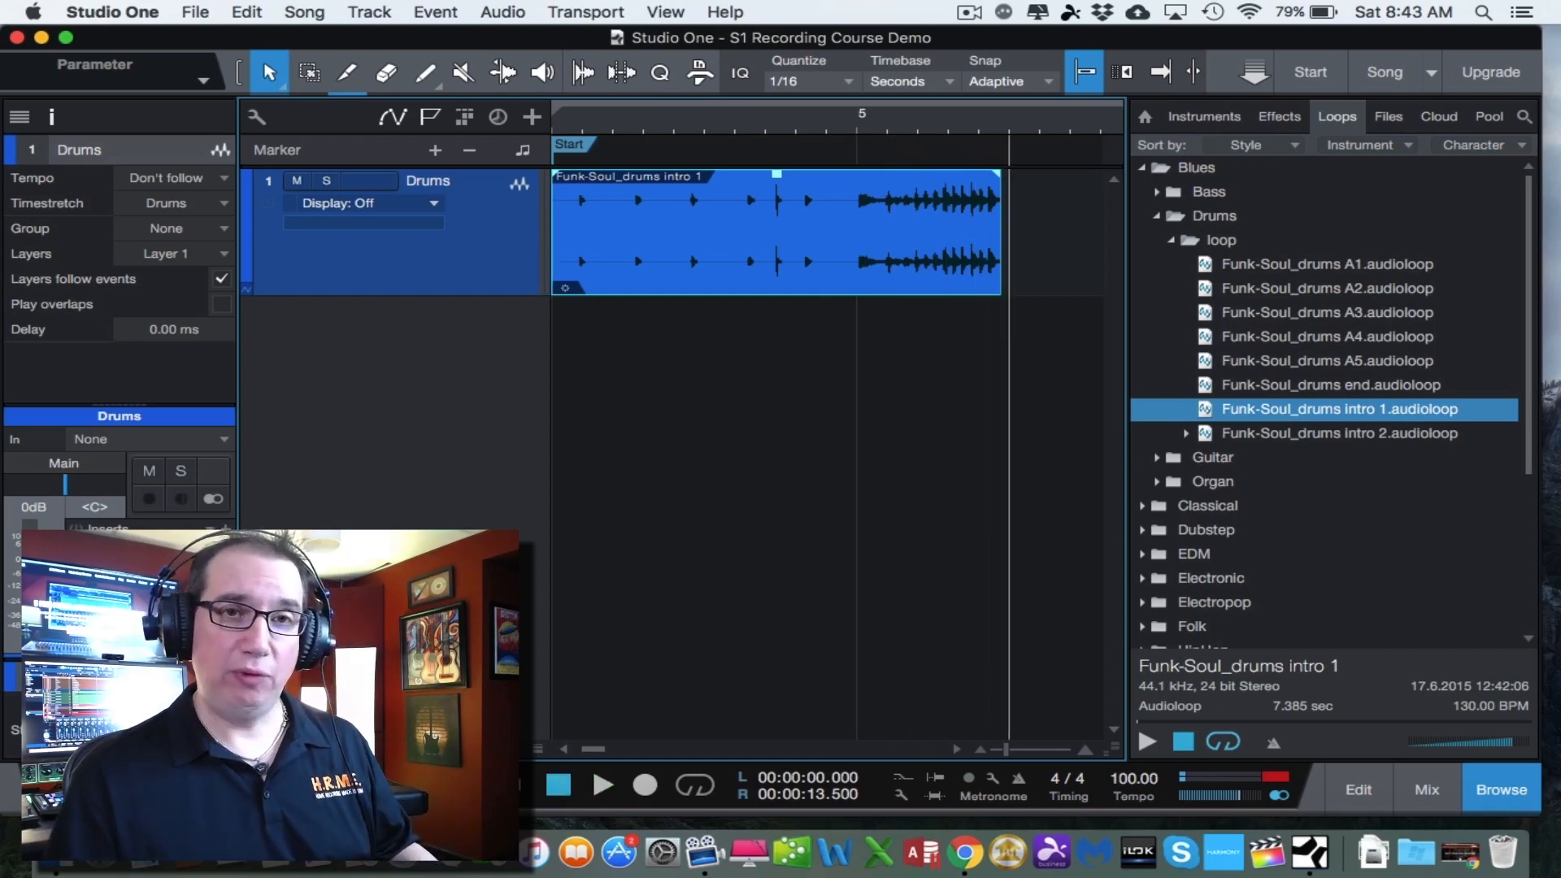
{"action": "key", "text": "comma"}
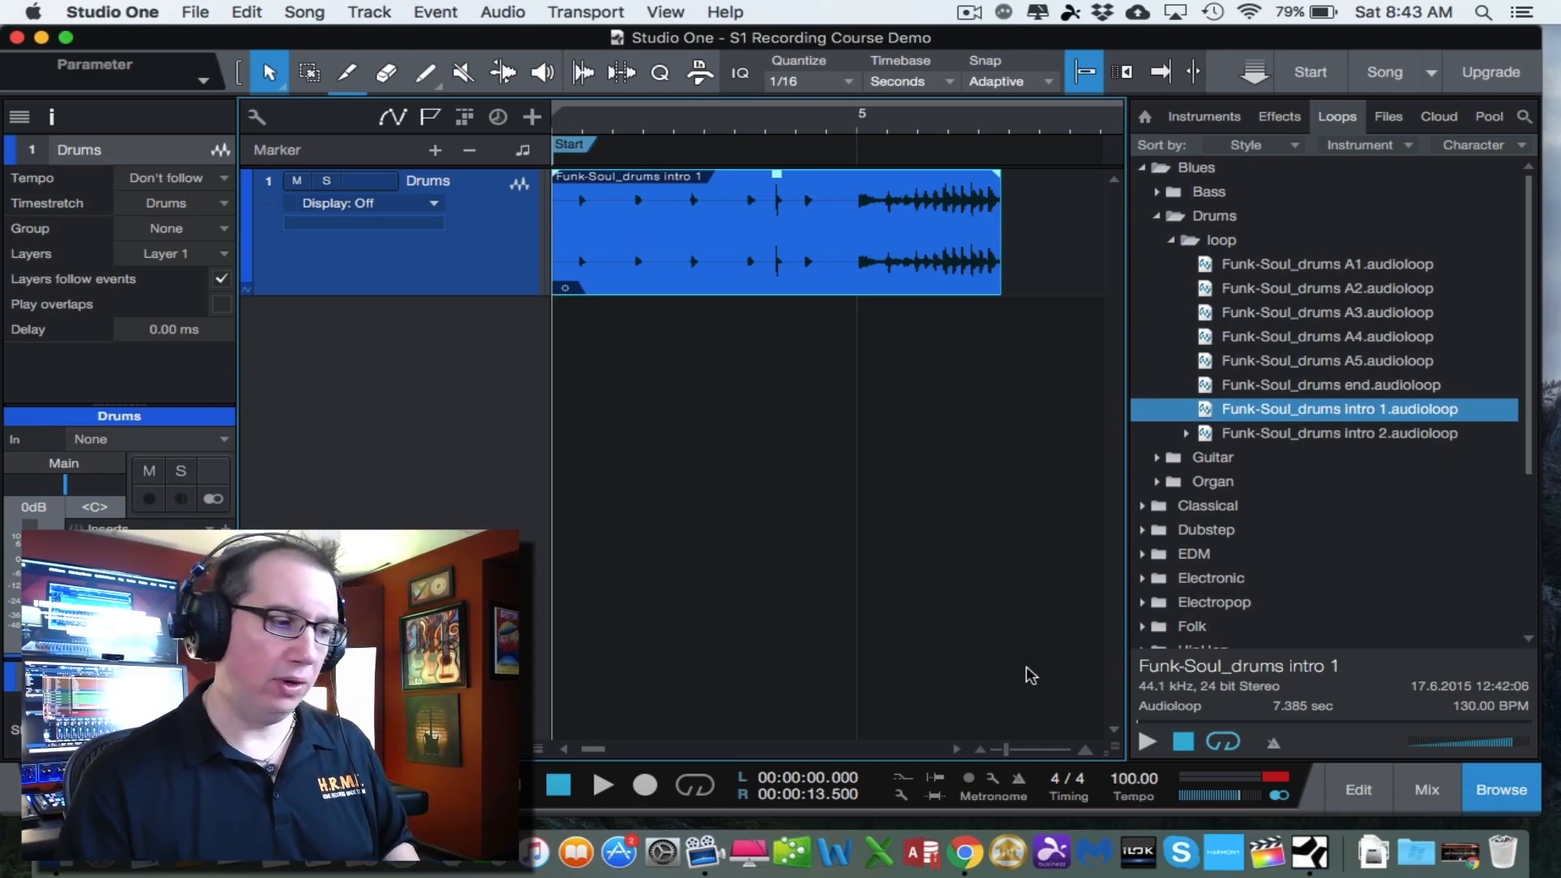
{"action": "left_click", "coordinate": [221, 178]}
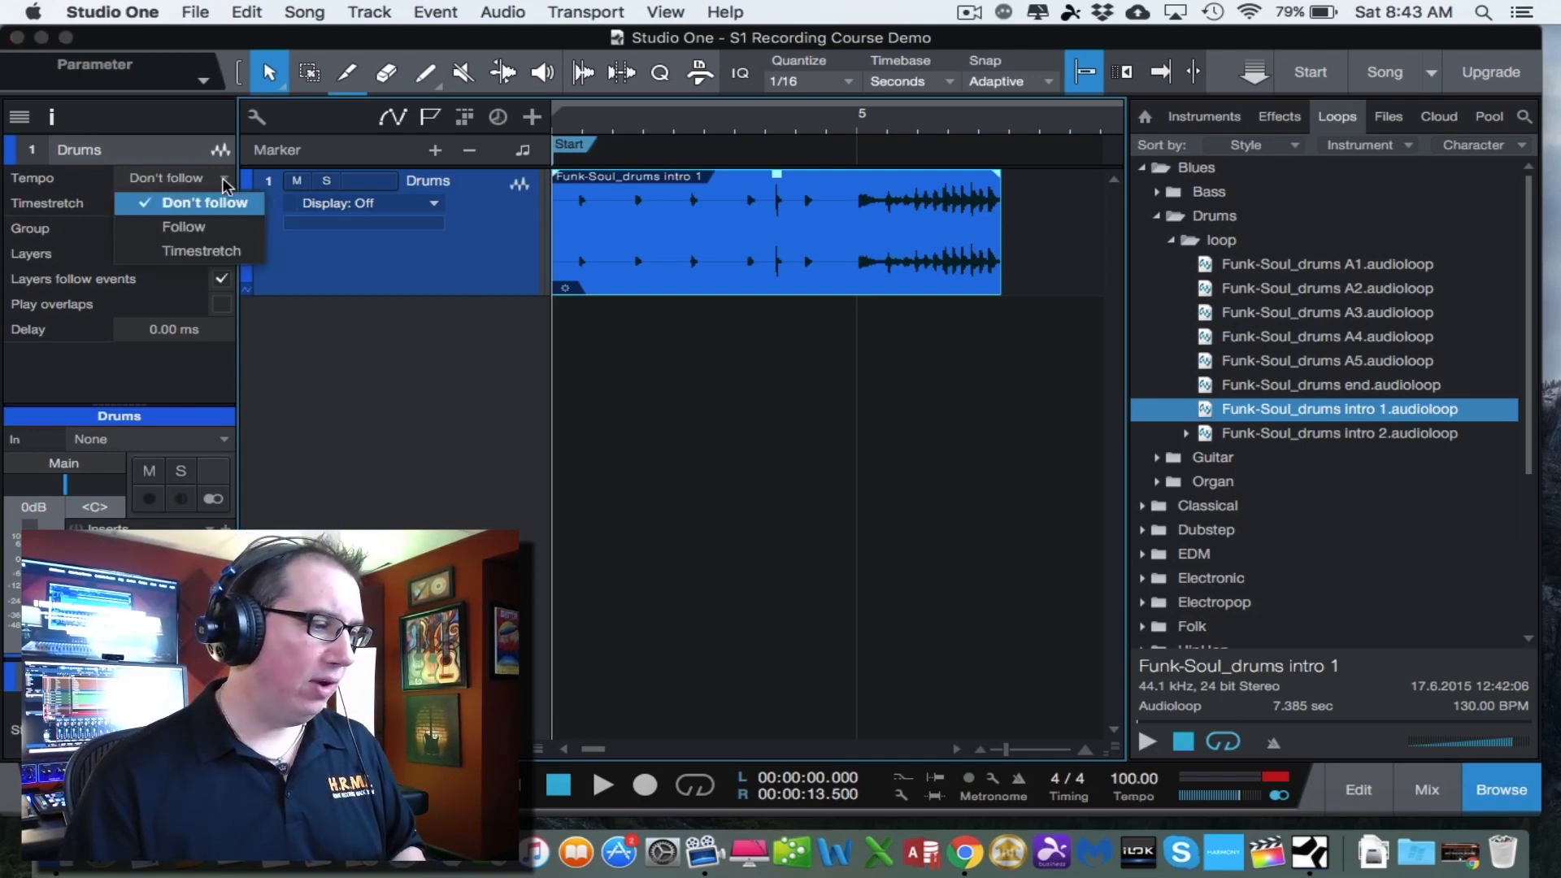
{"action": "left_click", "coordinate": [213, 224]}
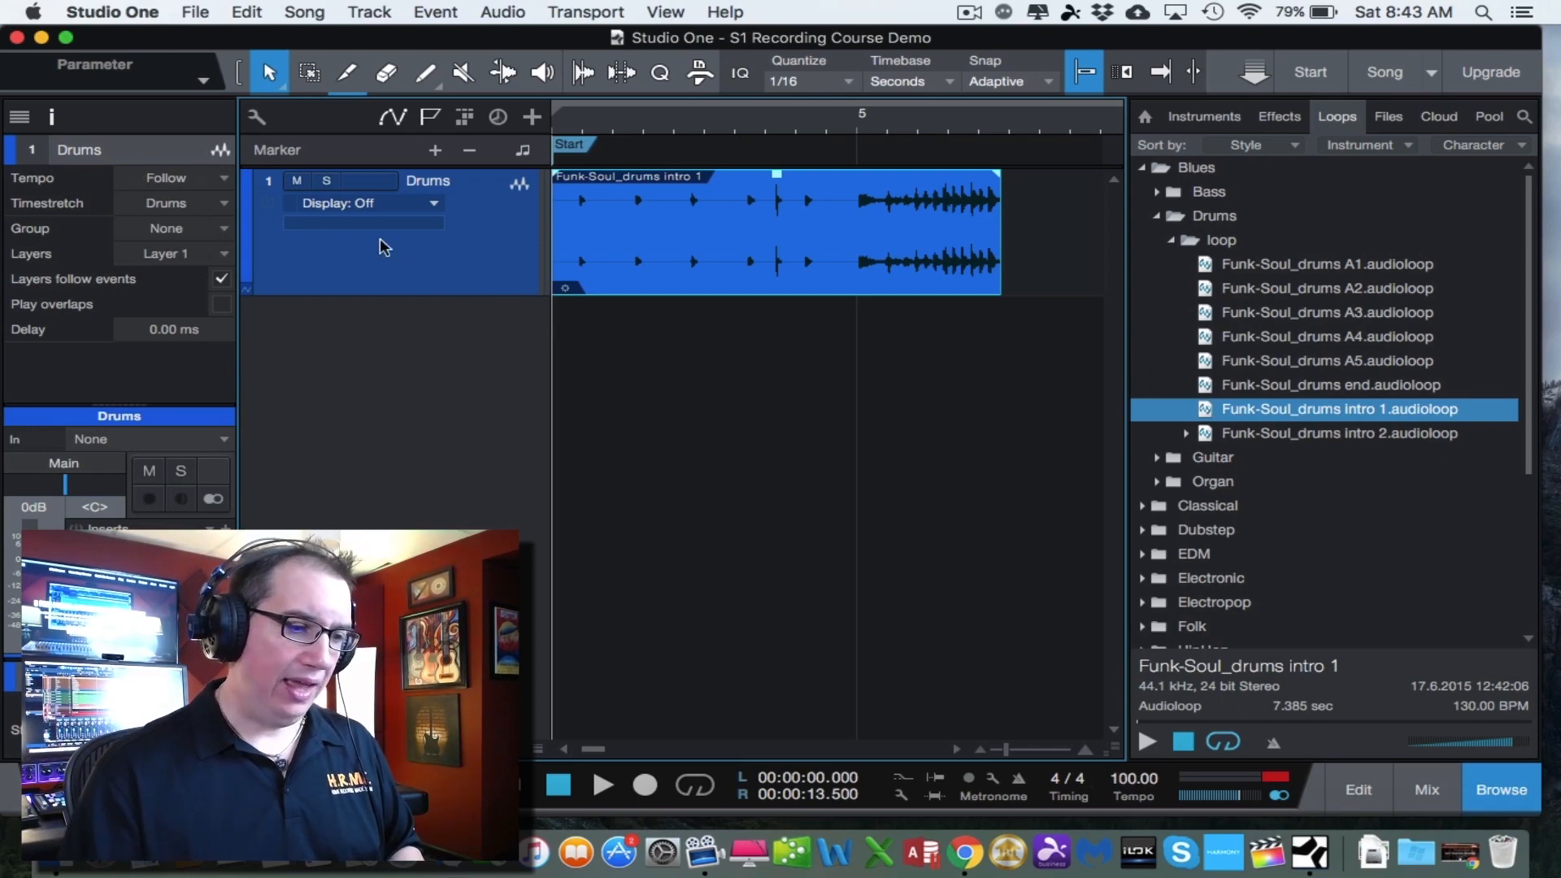
{"action": "key", "text": "space"}
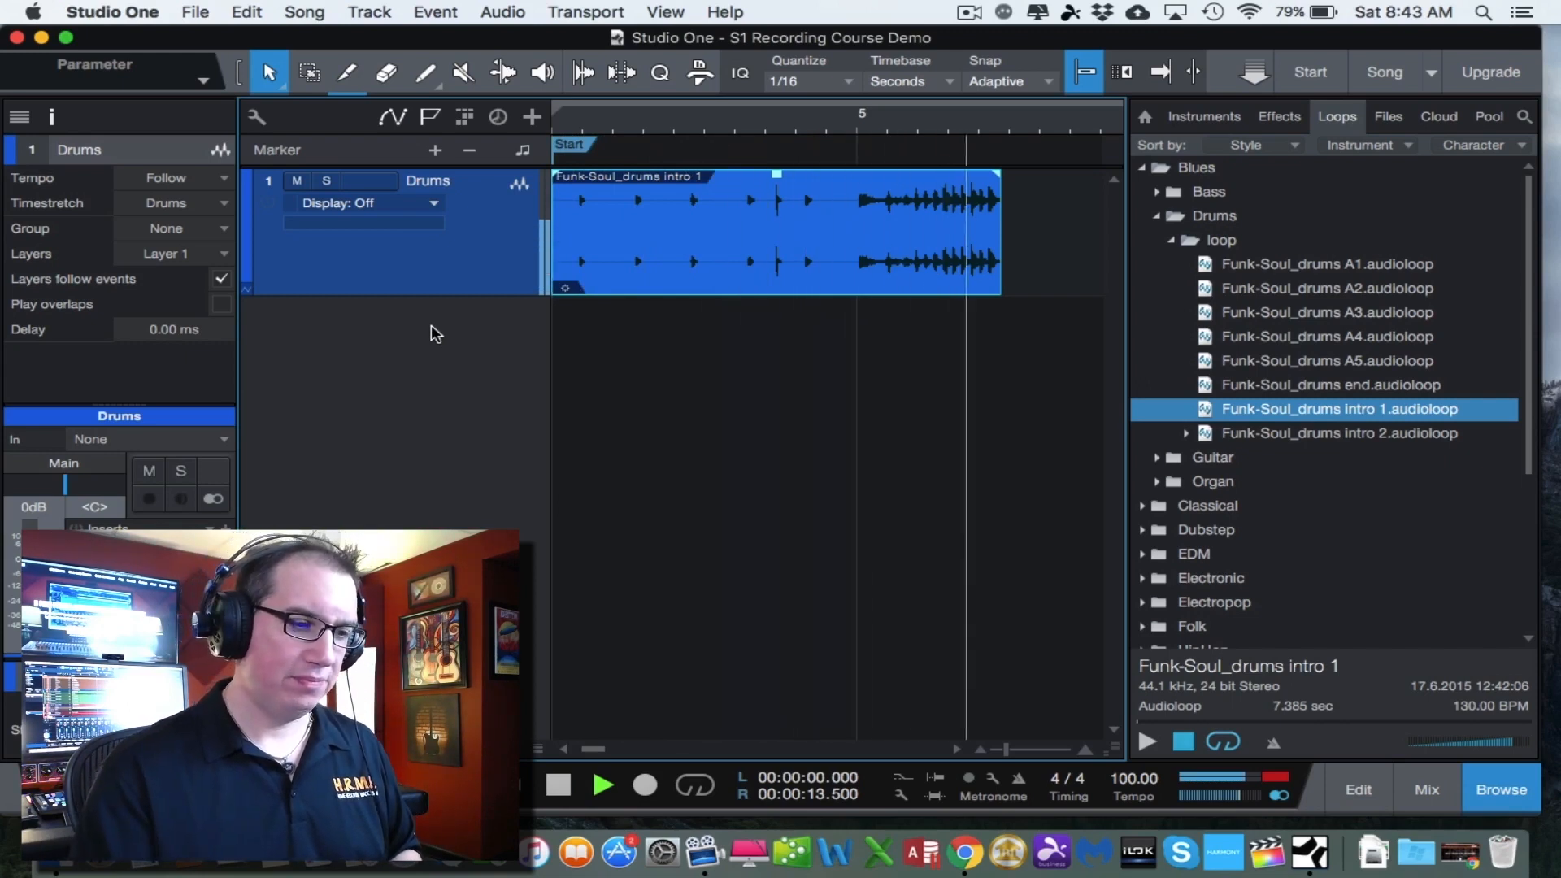
{"action": "key", "text": "space"}
{"action": "key", "text": "comma"}
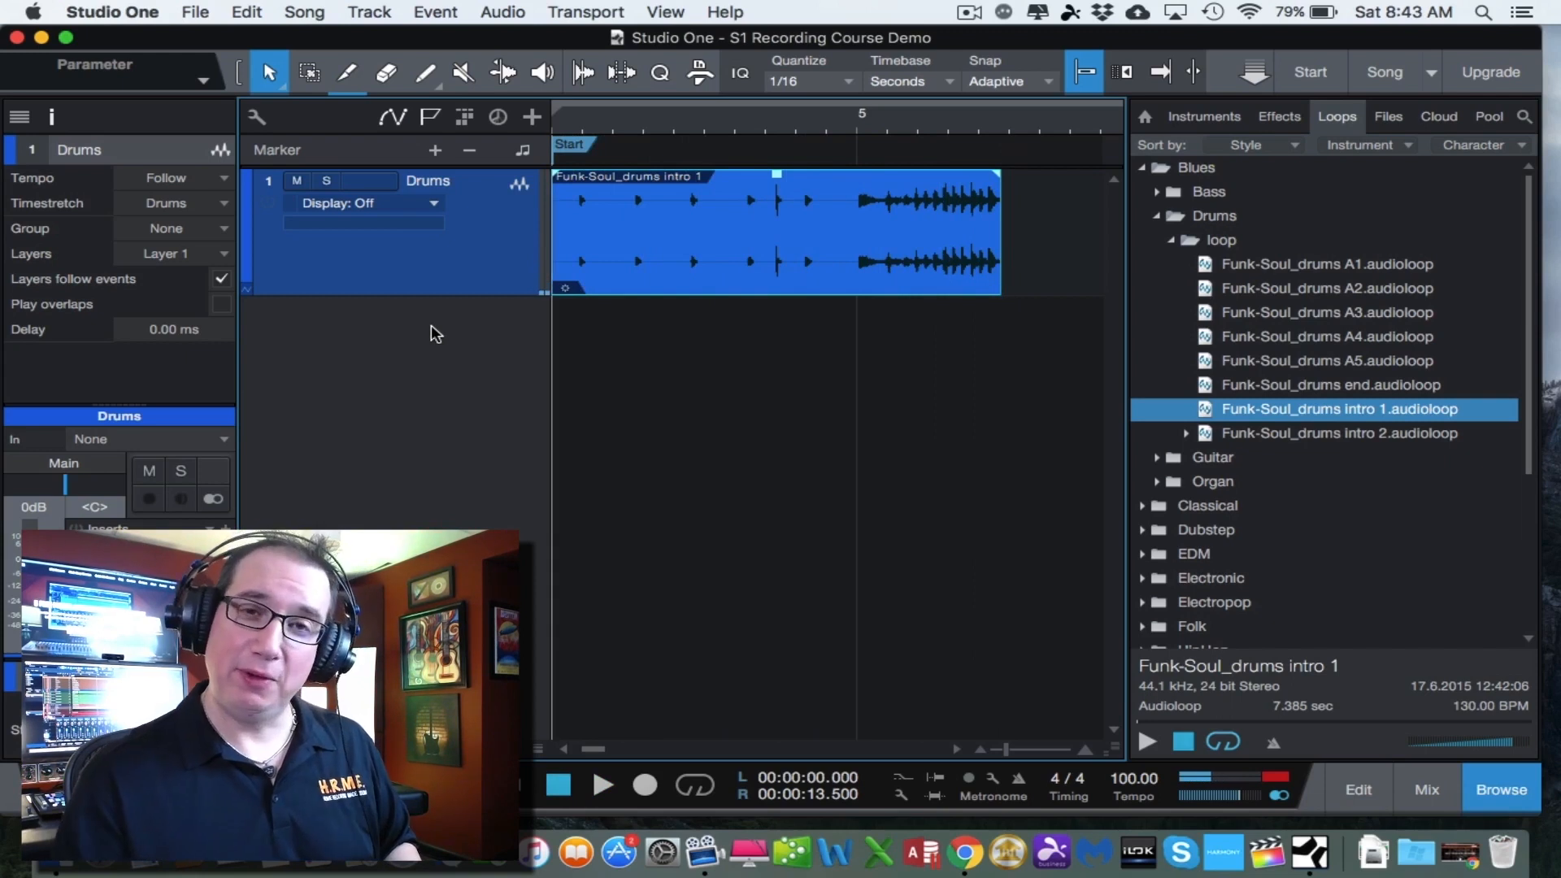
Set the Drums track's tempo mode to Timestretch, comparing the clip's length with Don't follow.
{"action": "left_click", "coordinate": [213, 179]}
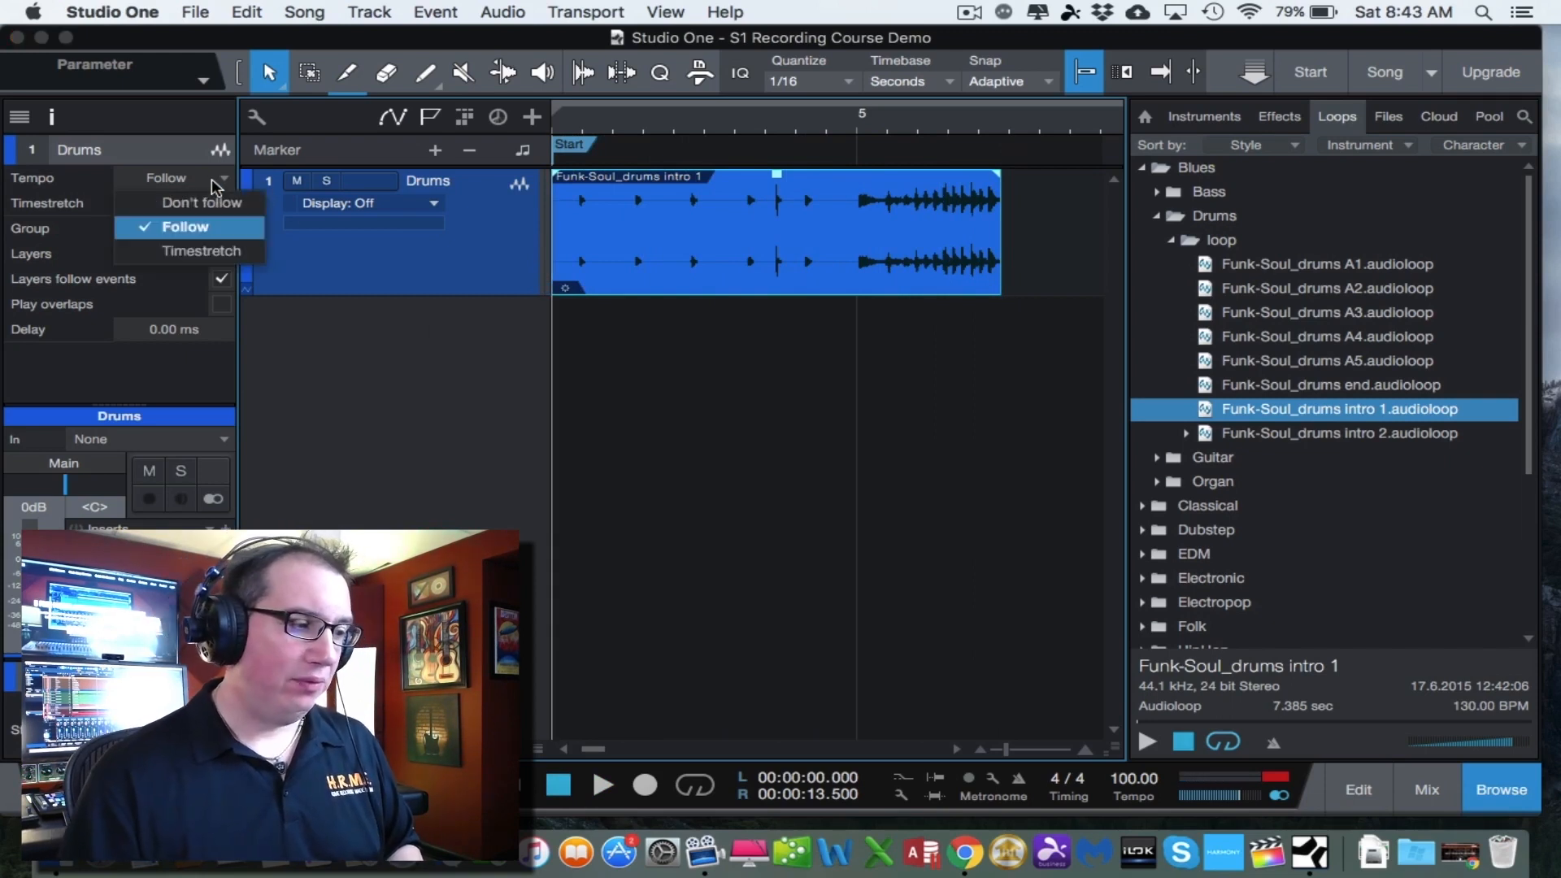
{"action": "left_click", "coordinate": [219, 255]}
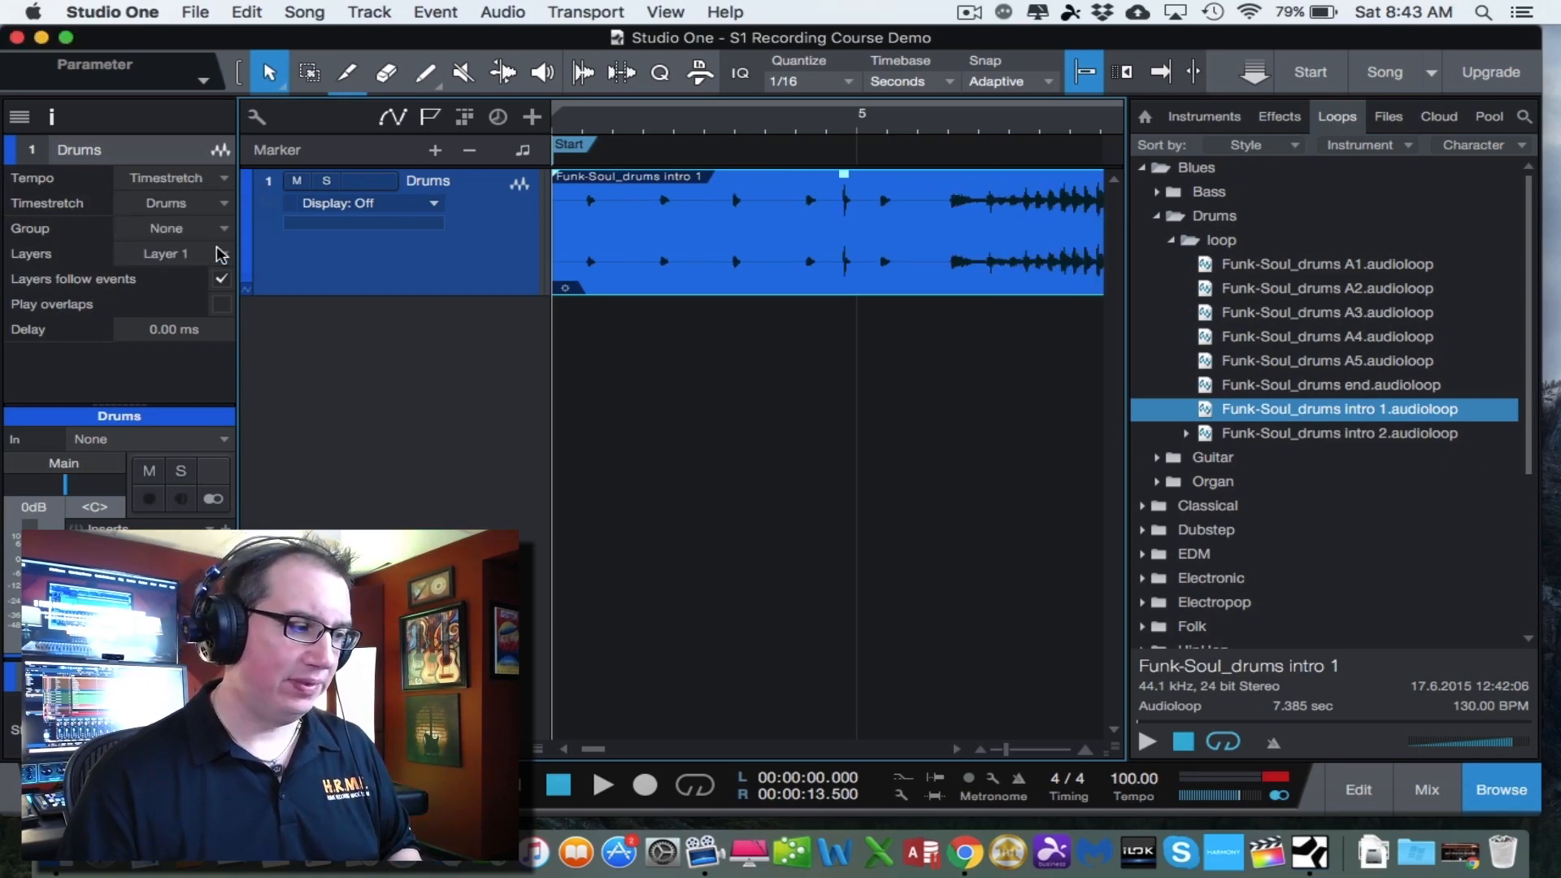
{"action": "left_click", "coordinate": [219, 180]}
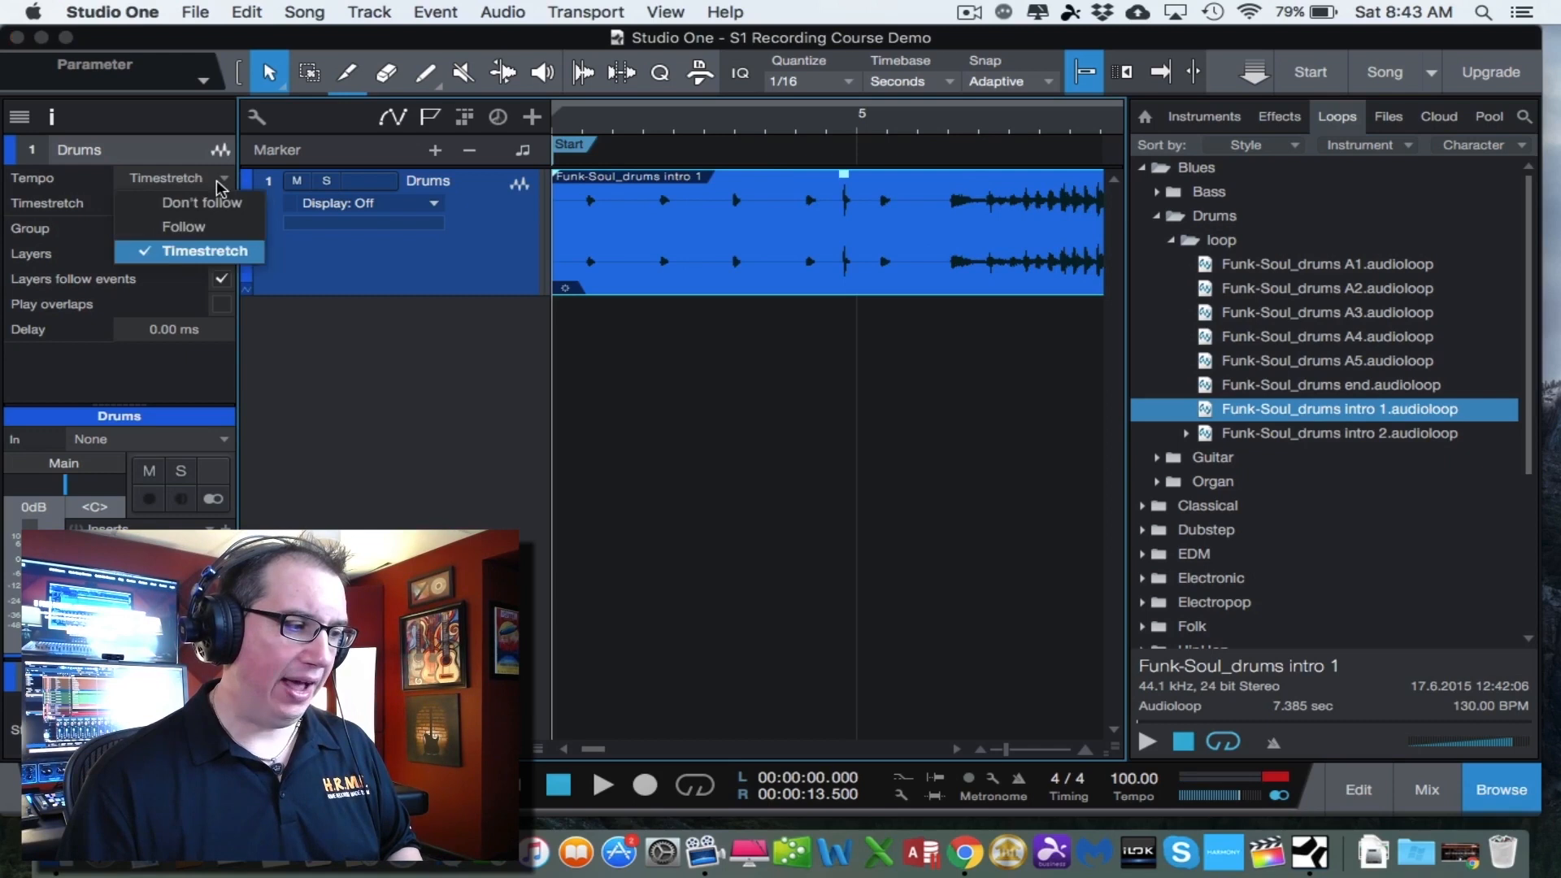
{"action": "left_click", "coordinate": [218, 205]}
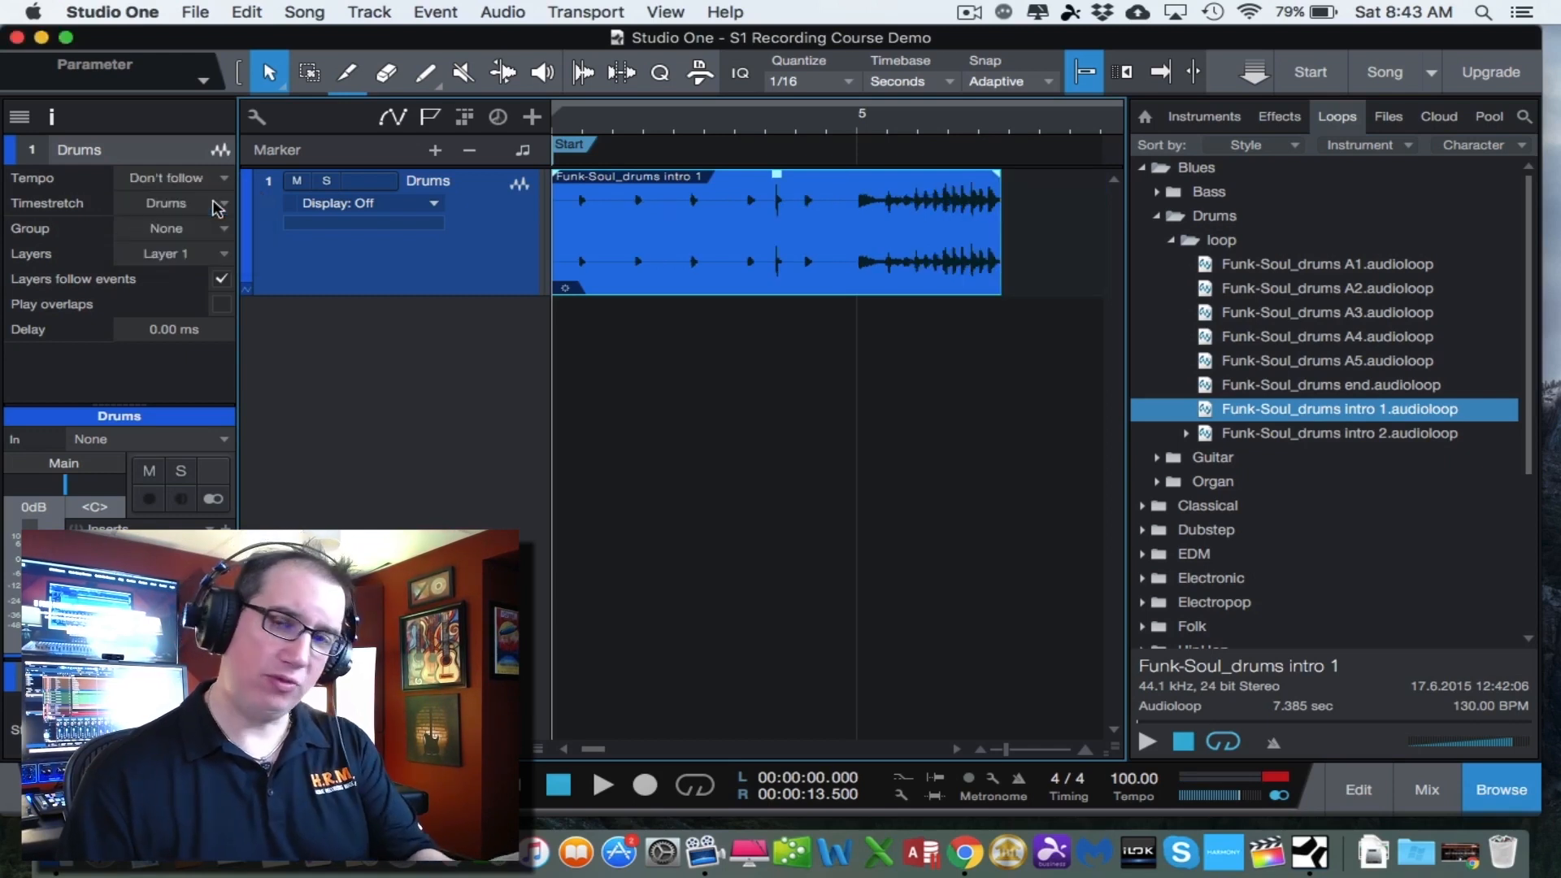
{"action": "left_click", "coordinate": [213, 187]}
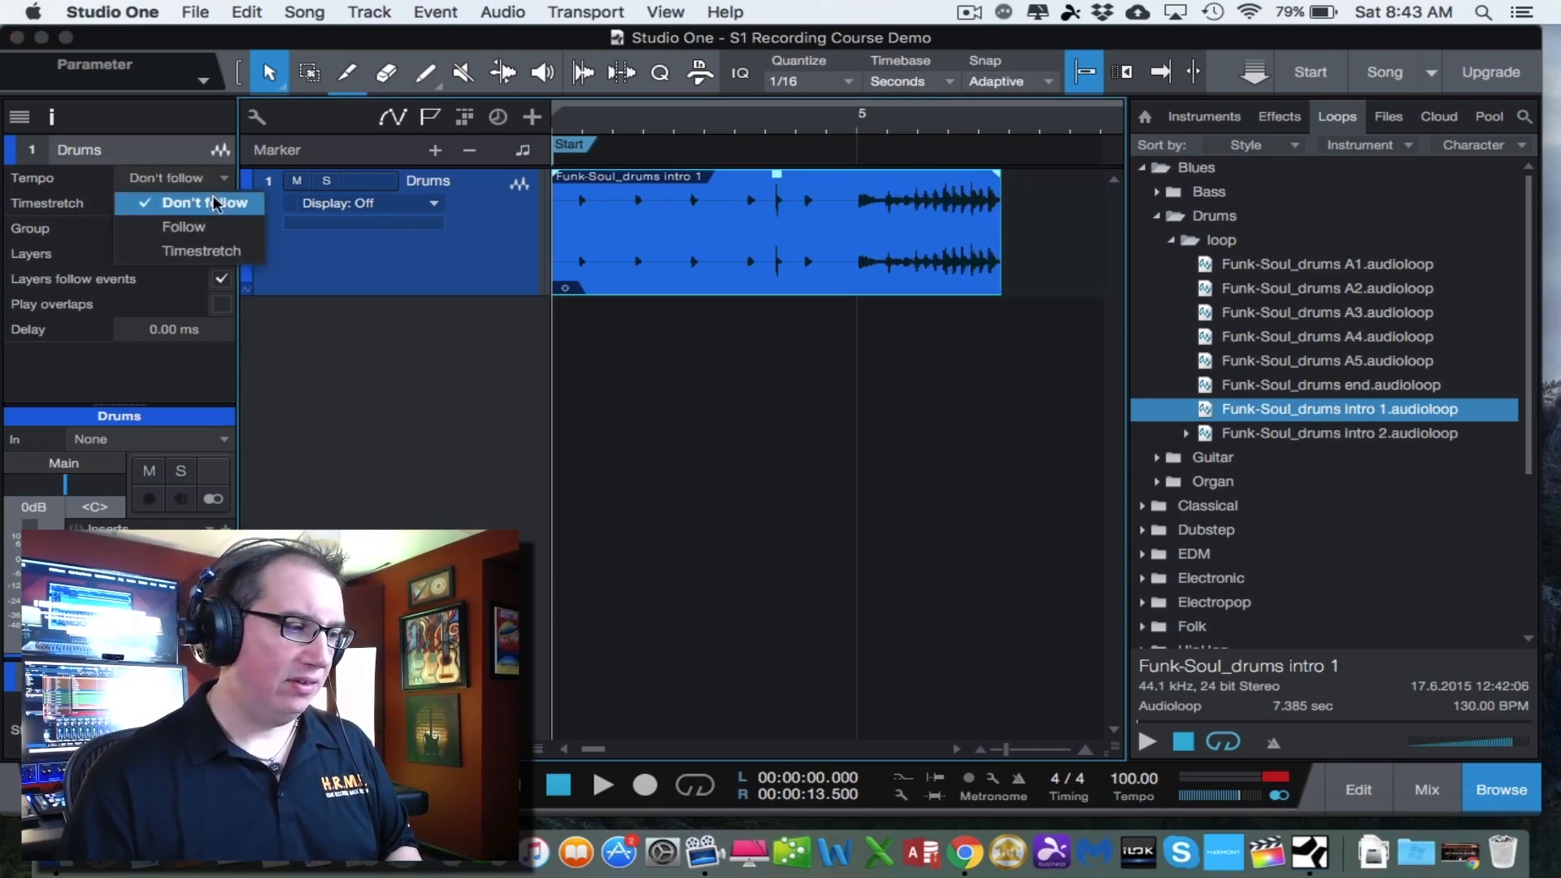
{"action": "left_click", "coordinate": [208, 248]}
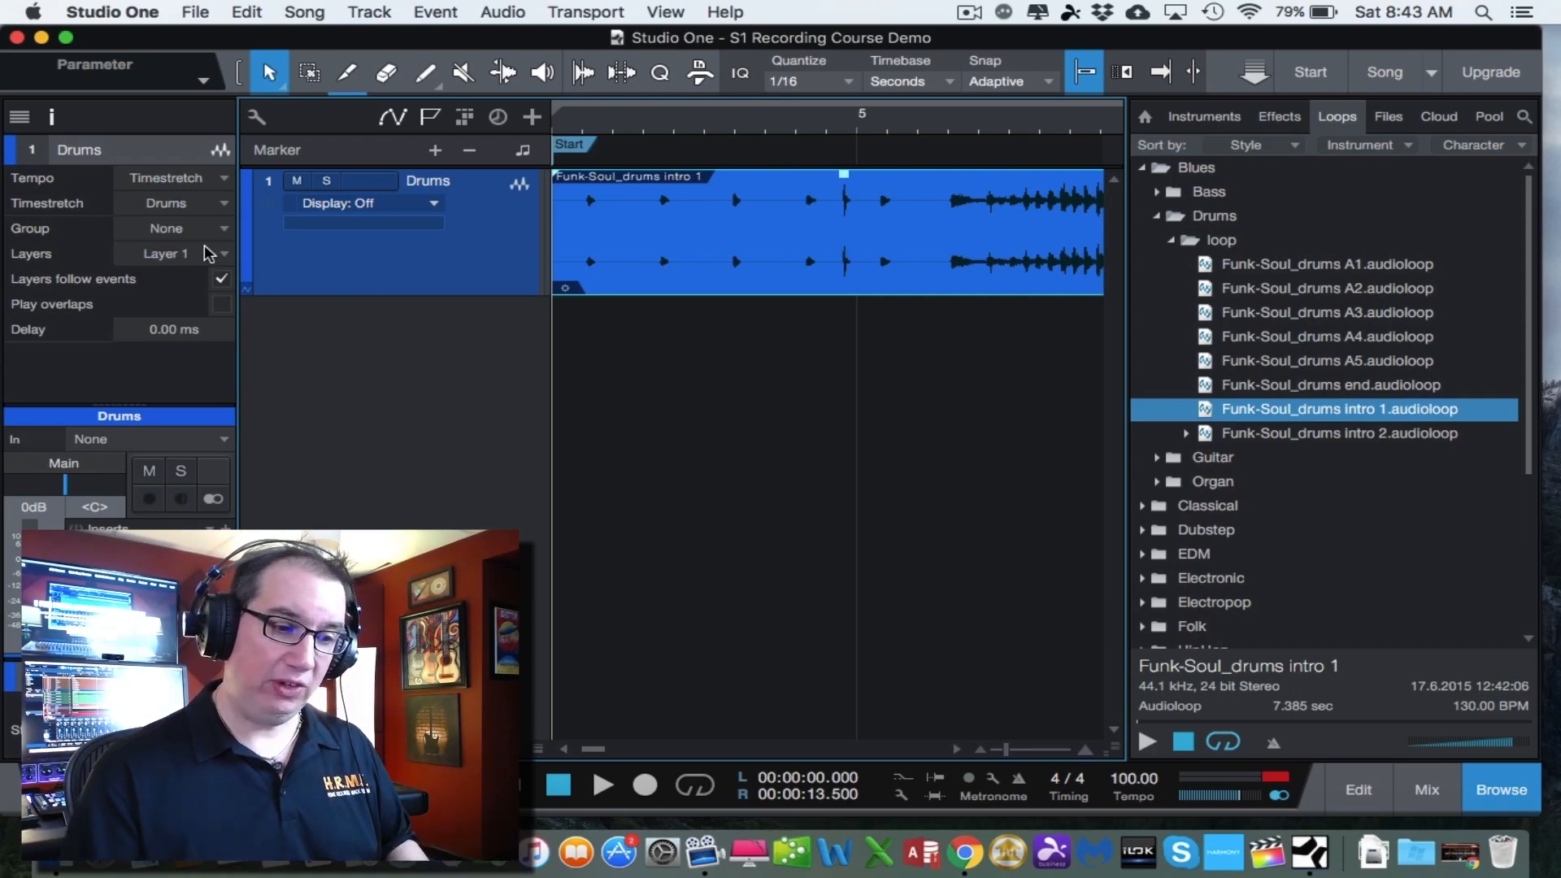
Hide the browser and play the timestretched drum intro loop through to its end.
{"action": "left_click", "coordinate": [1519, 786]}
{"action": "key", "text": "space"}
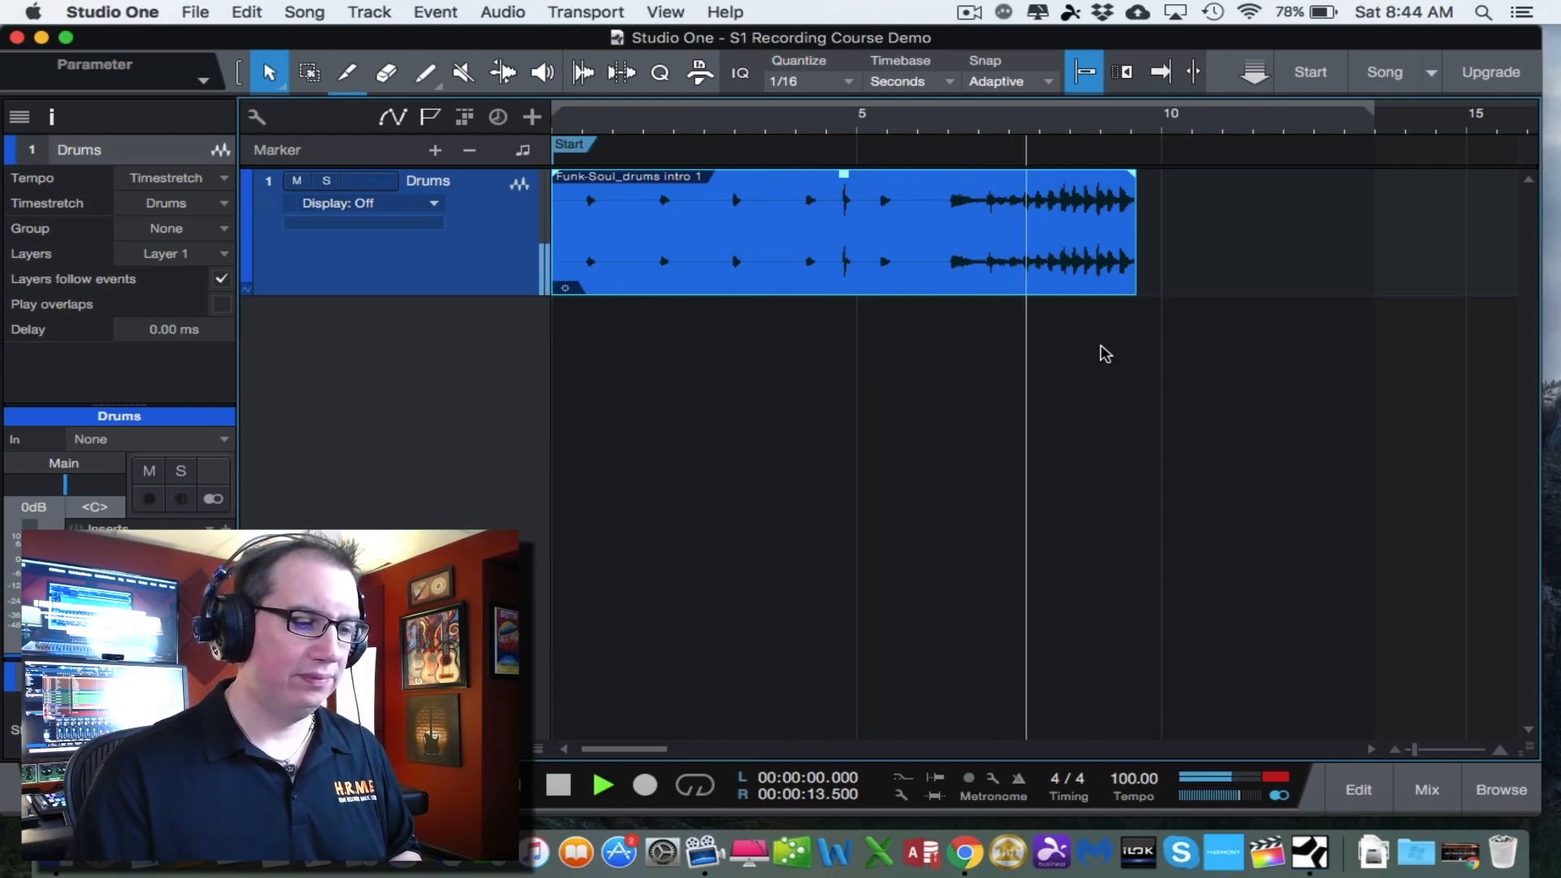
{"action": "key", "text": "space"}
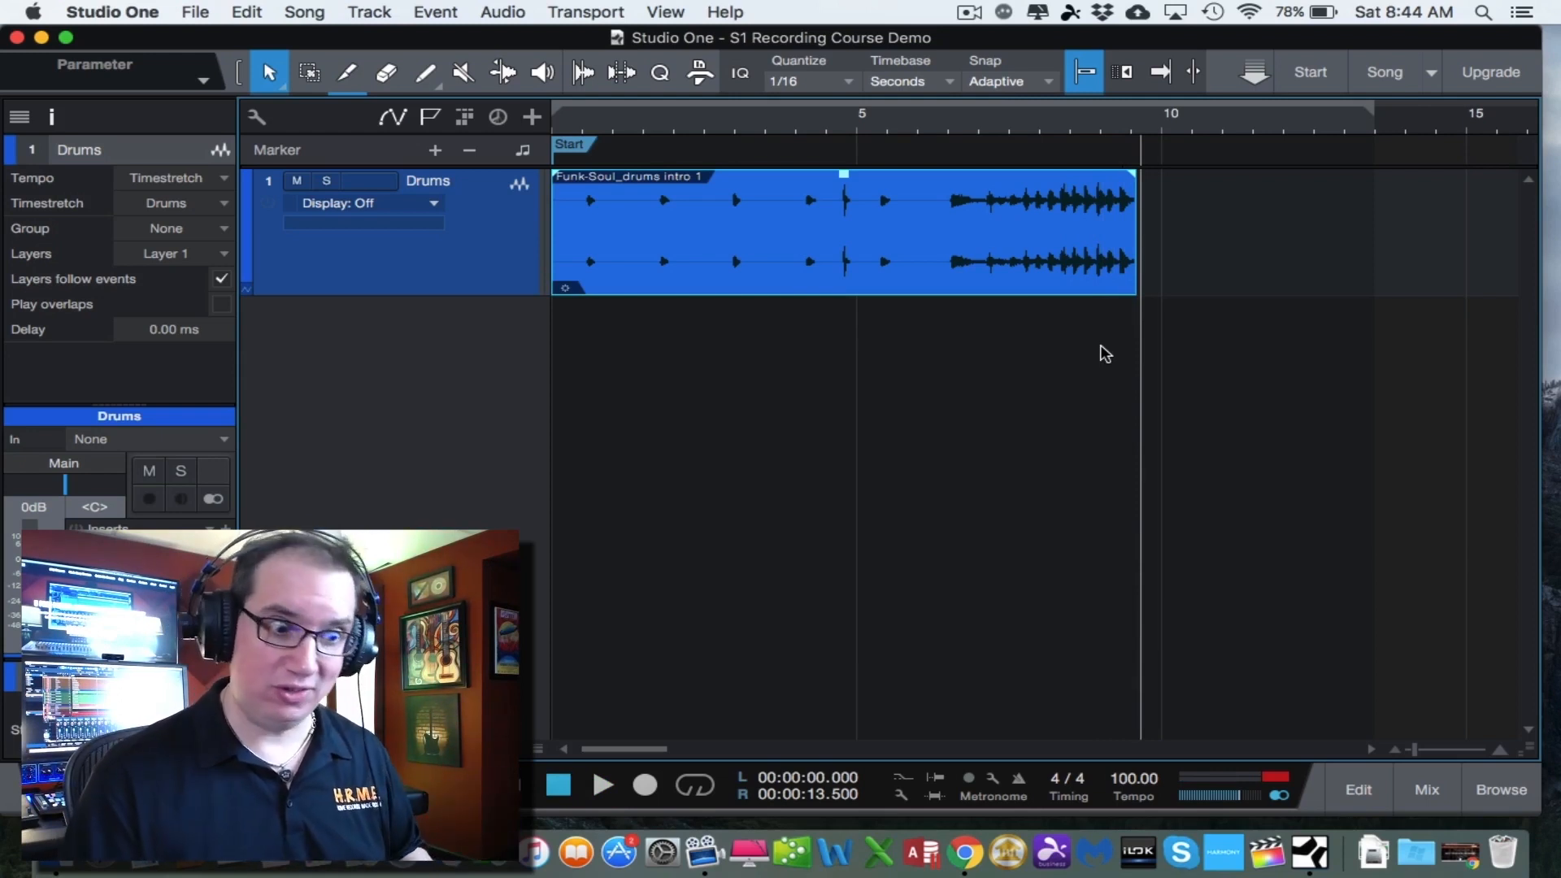
Set the song tempo to 130 BPM.
{"action": "double_click", "coordinate": [1134, 780]}
{"action": "type", "text": "130"}
{"action": "key", "text": "Return"}
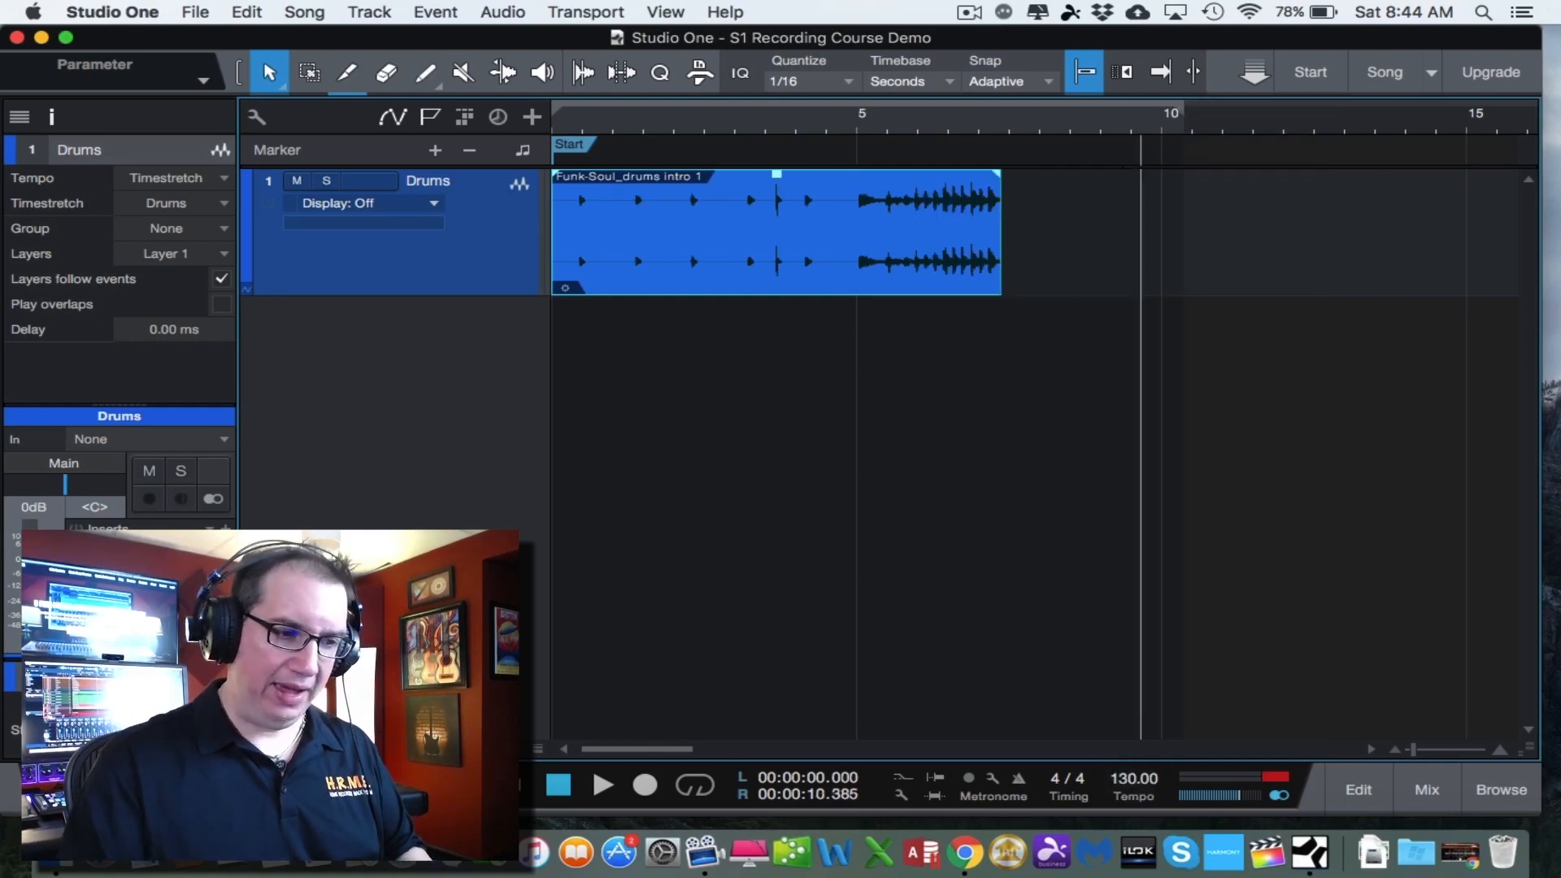
Show the loop browser again and set the Drums track's tempo mode to Don't follow.
{"action": "left_click", "coordinate": [1494, 800]}
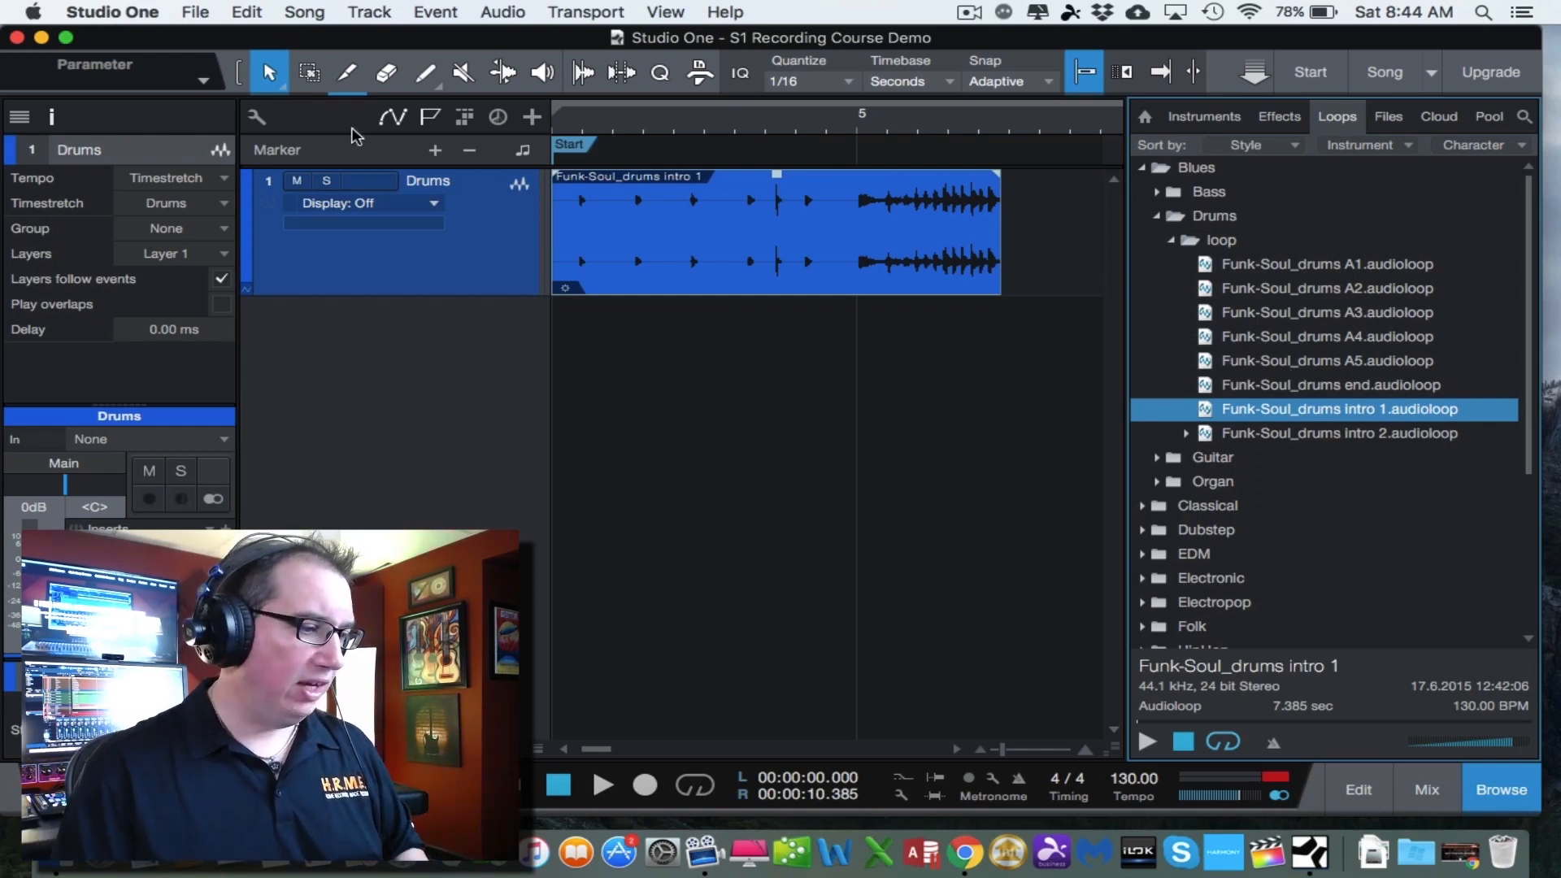
{"action": "left_click", "coordinate": [225, 186]}
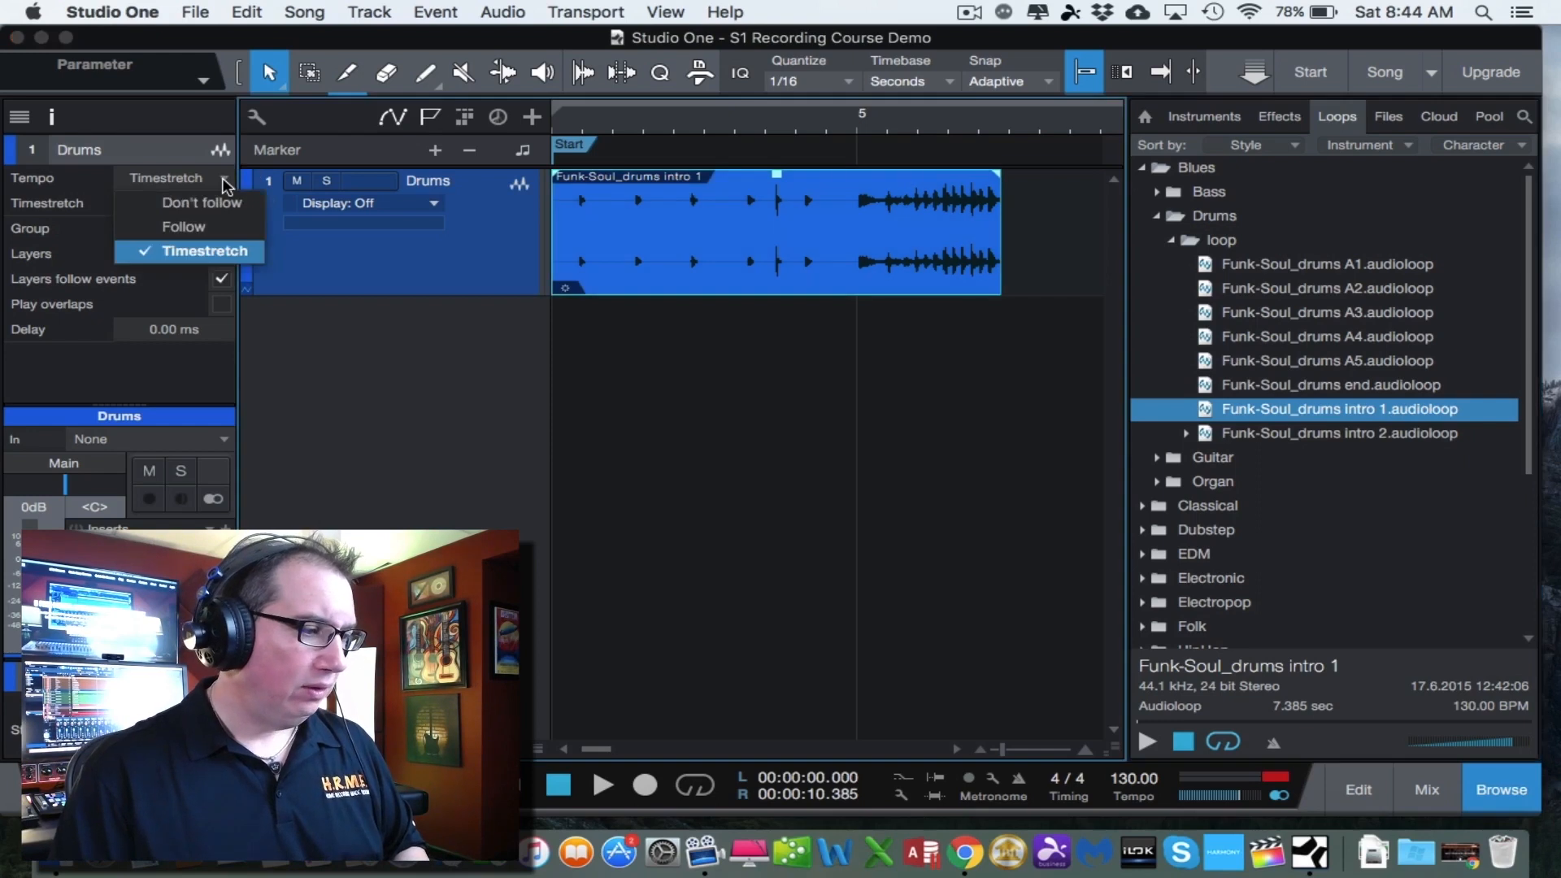
{"action": "left_click", "coordinate": [218, 203]}
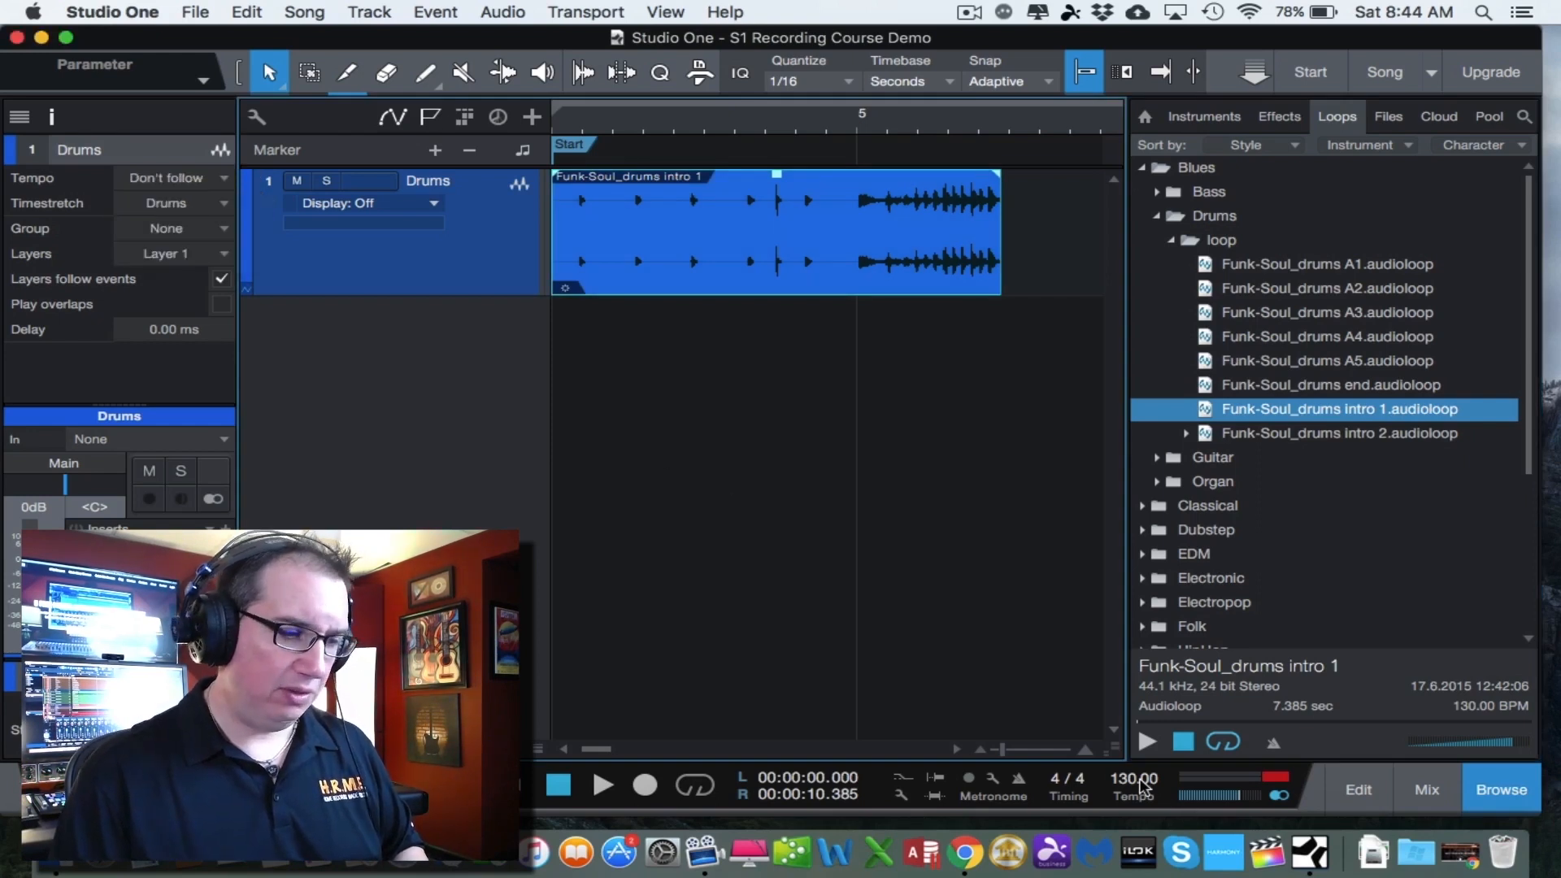
Dismiss the reminder notification and preview the Funk-Soul_drums A1 loop in the browser.
{"action": "key", "text": "w"}
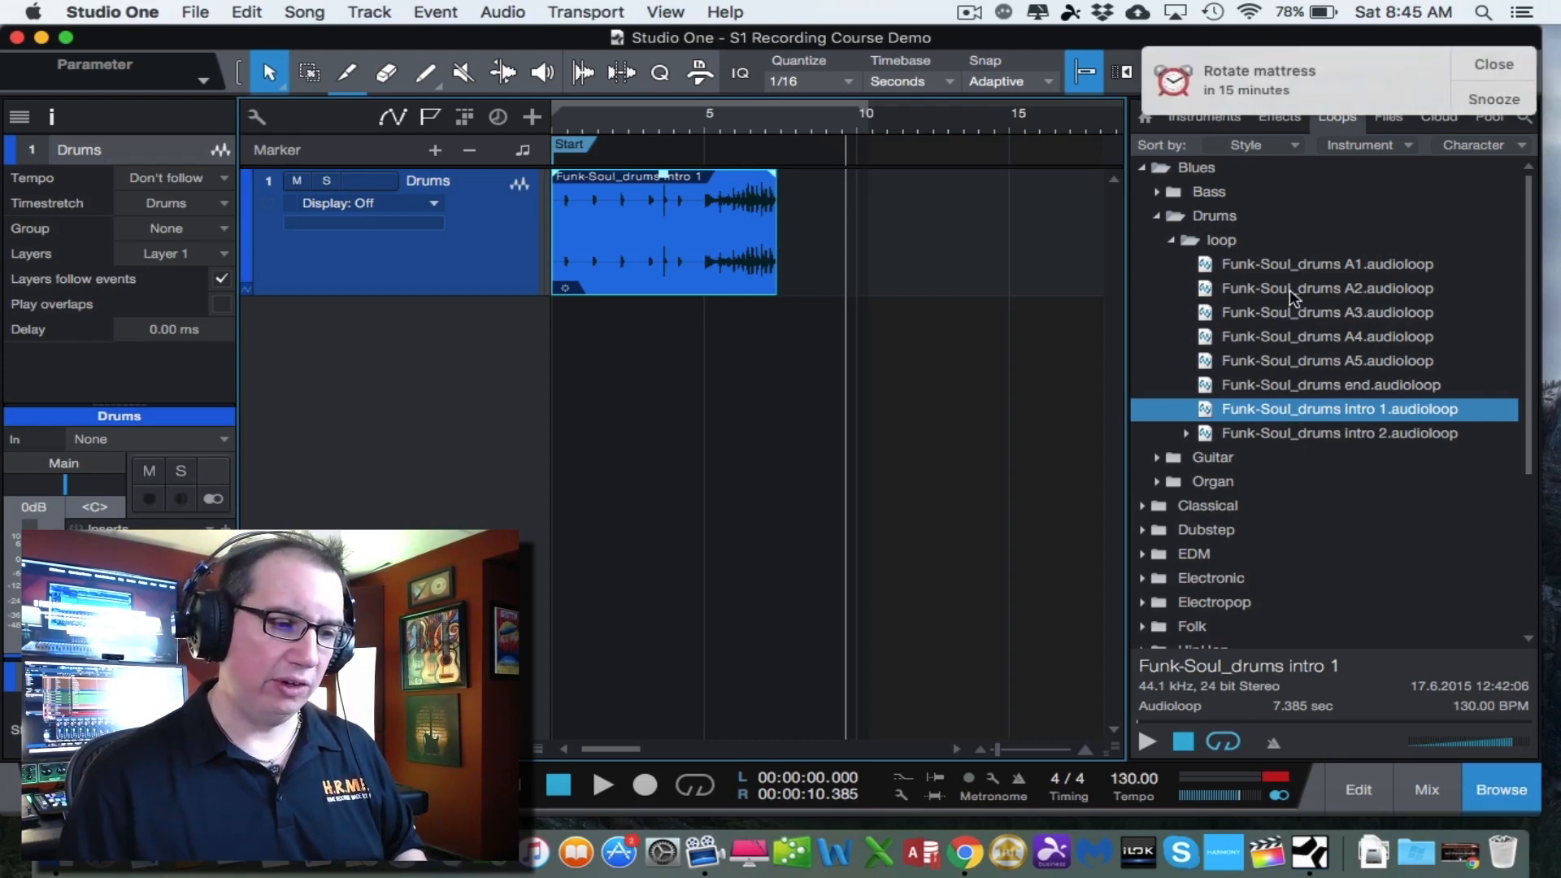
{"action": "left_click", "coordinate": [1494, 55]}
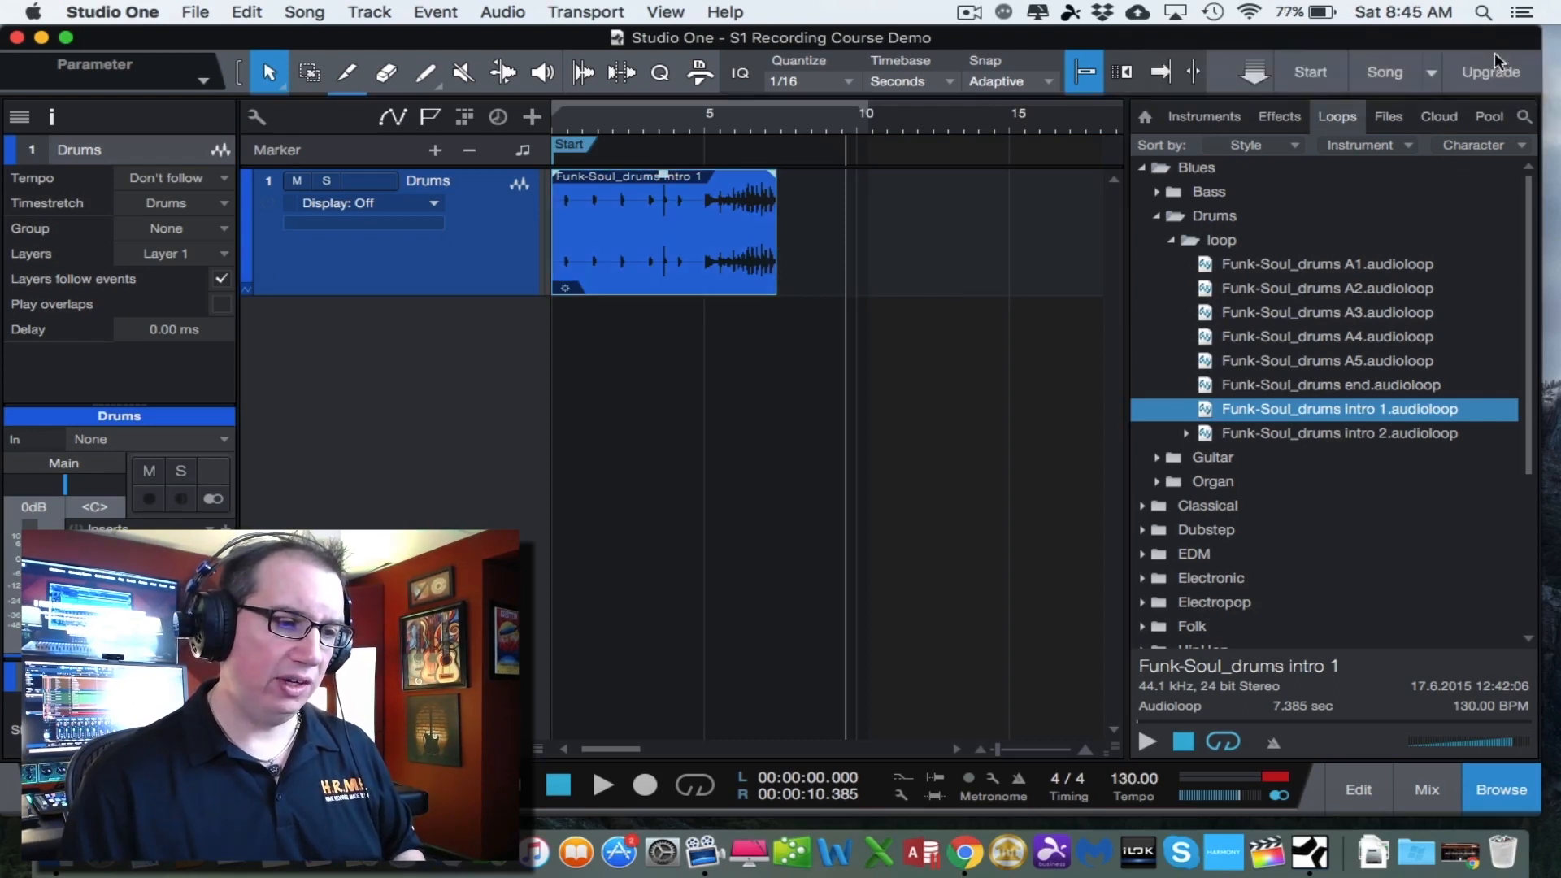
{"action": "left_click", "coordinate": [1299, 265]}
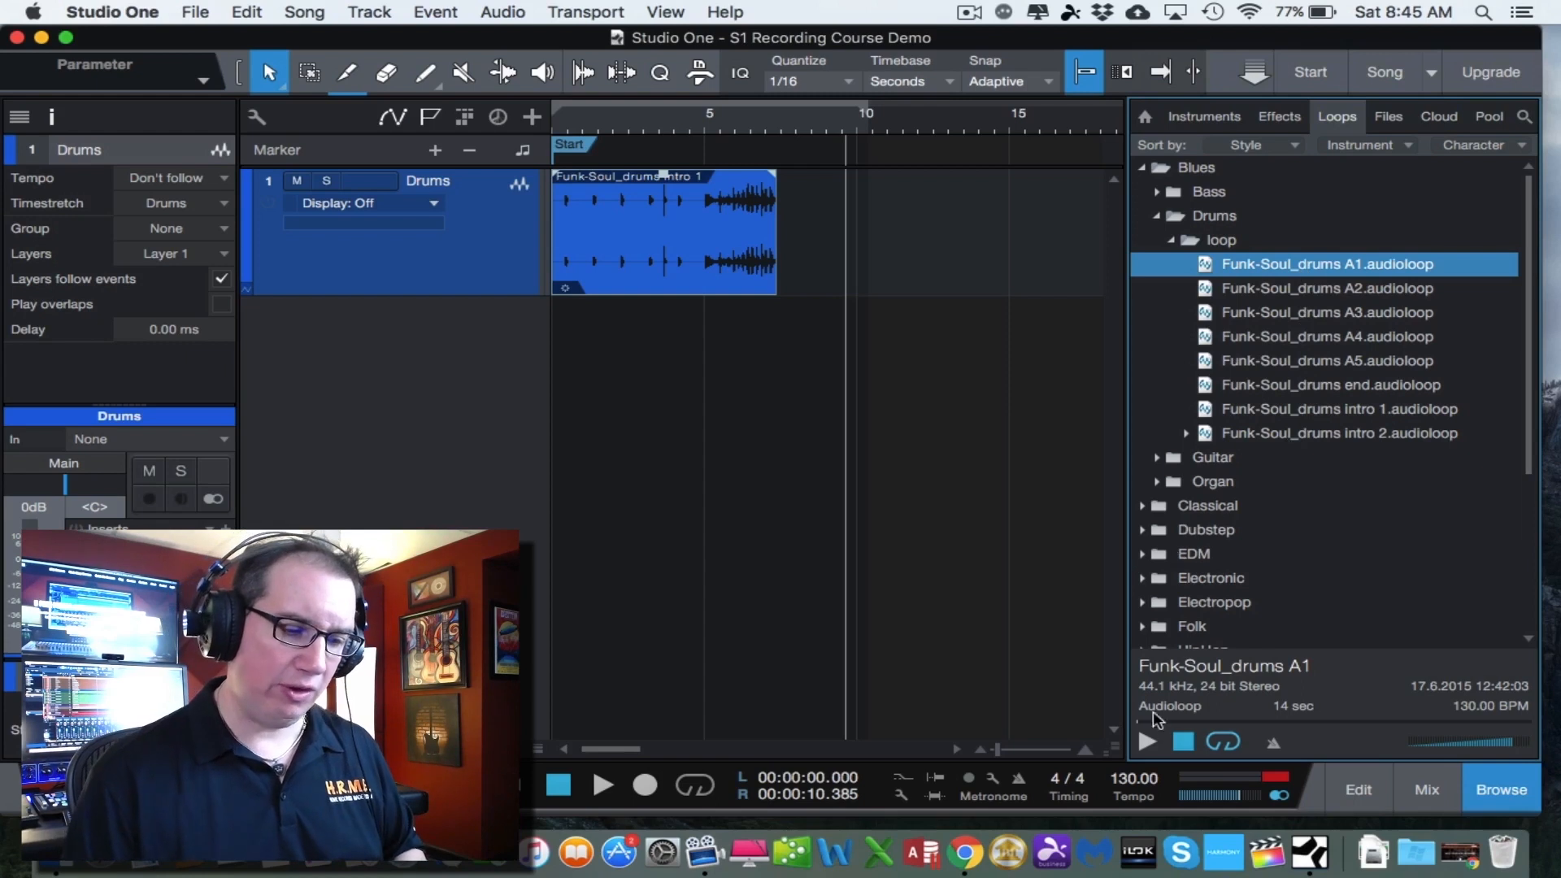
{"action": "left_click", "coordinate": [1143, 743]}
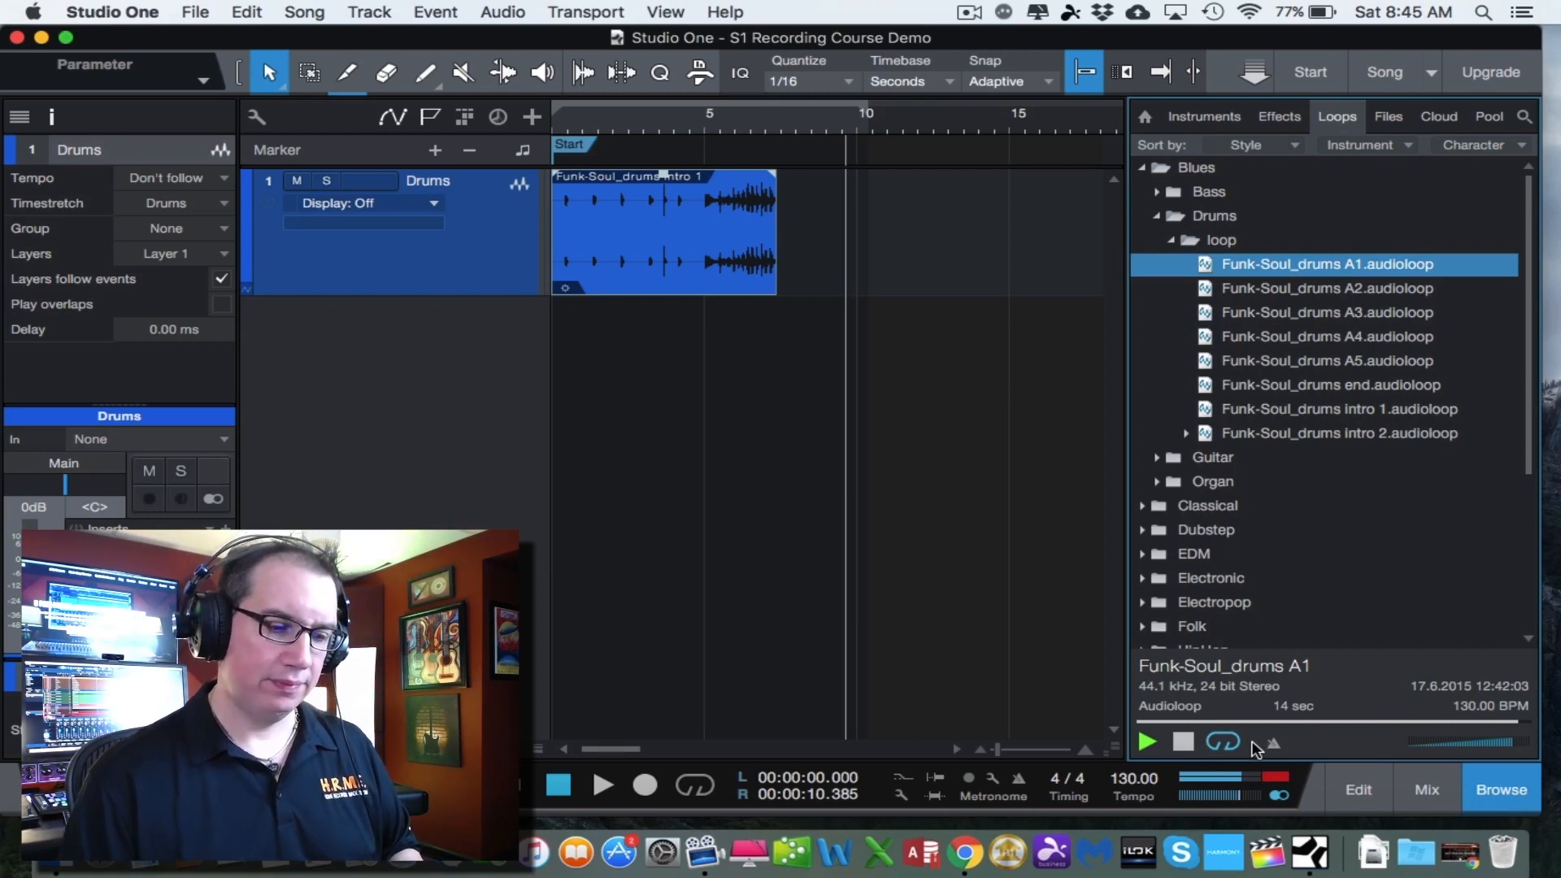
{"action": "left_click", "coordinate": [1182, 743]}
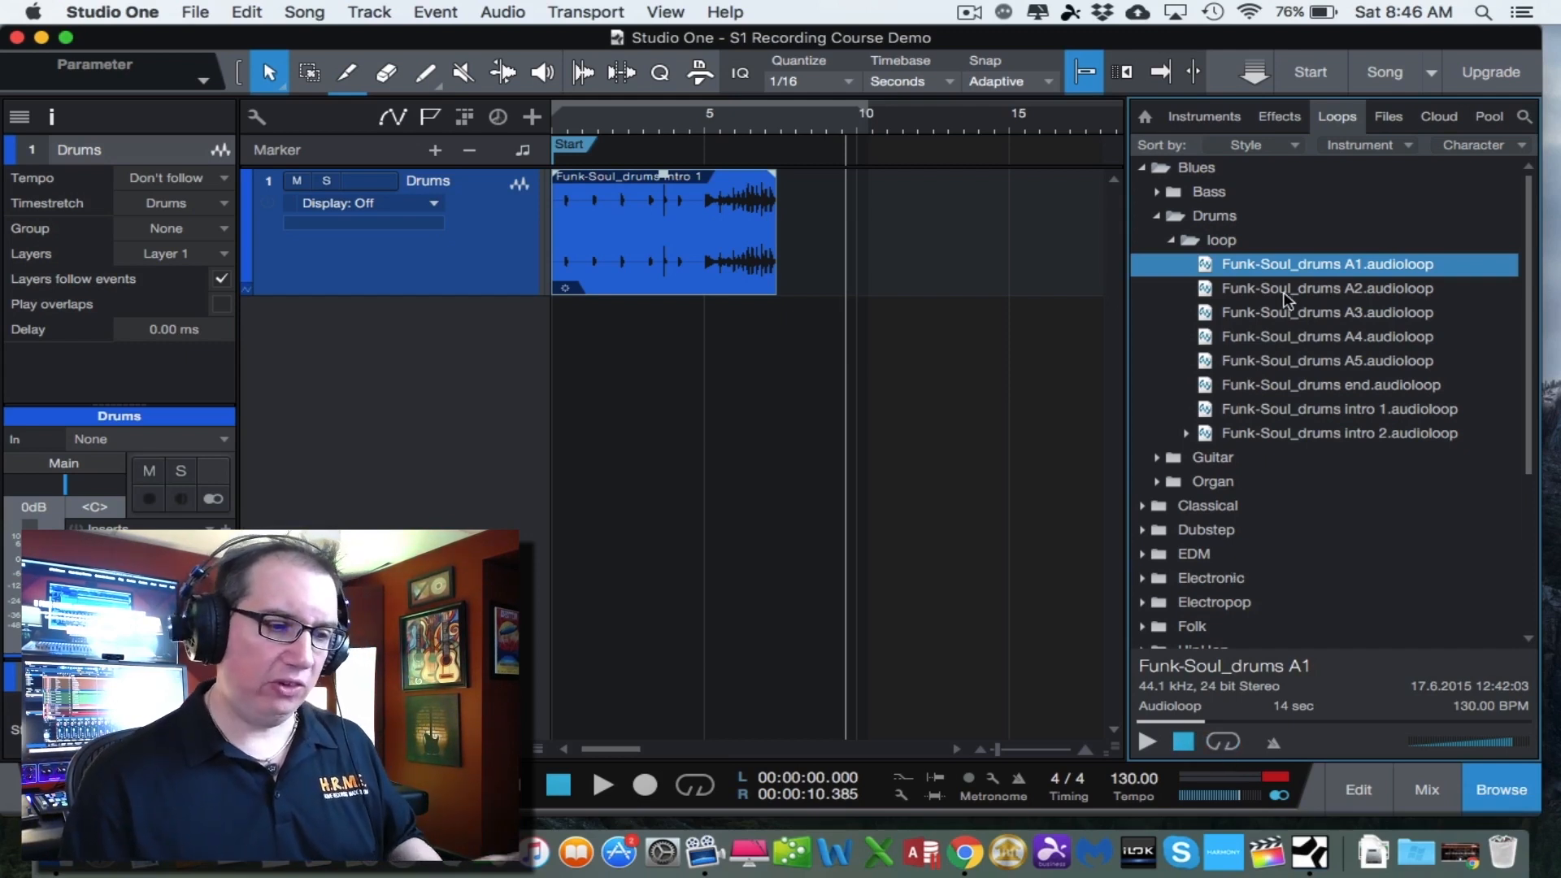
Add the Funk-Soul_drums A1 loop to the Drums track near the end of the intro clip and hide the browser.
{"action": "left_click_drag", "start_coordinate": [1301, 272], "coordinate": [821, 261]}
{"action": "left_click", "coordinate": [1502, 790]}
{"action": "left_click", "coordinate": [1090, 80]}
{"action": "left_click", "coordinate": [1091, 80]}
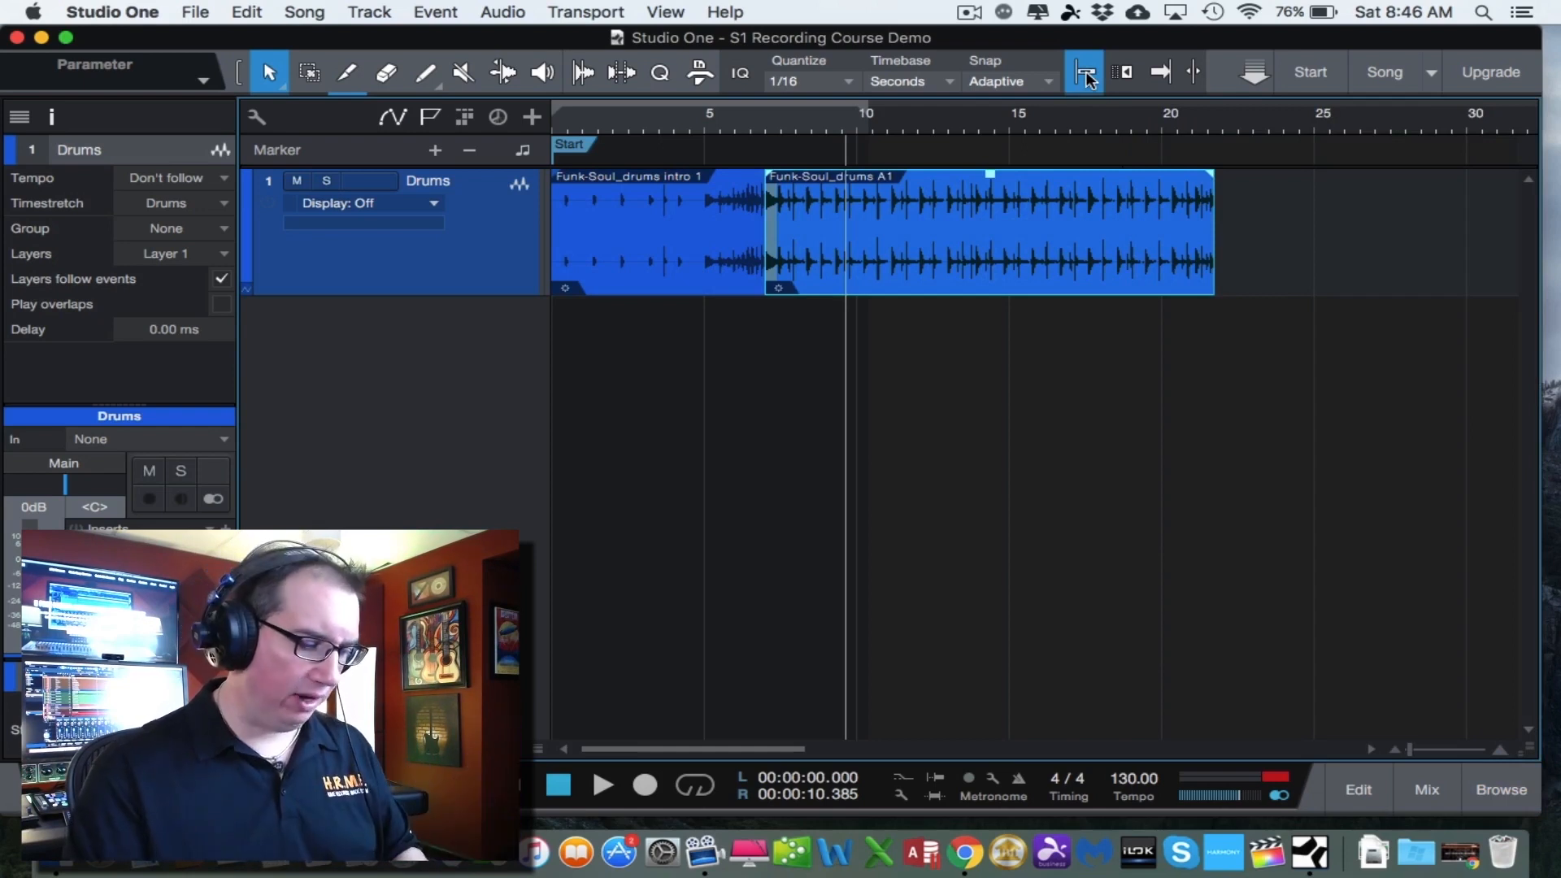
Move the Funk-Soul_drums A1 clip later so that it starts at the end of the intro clip.
{"action": "key", "text": "e"}
{"action": "key", "text": "e"}
{"action": "key", "text": "e"}
{"action": "key", "text": "e"}
{"action": "scroll", "coordinate": [894, 381], "scroll_direction": "left", "scroll_amount": 10}
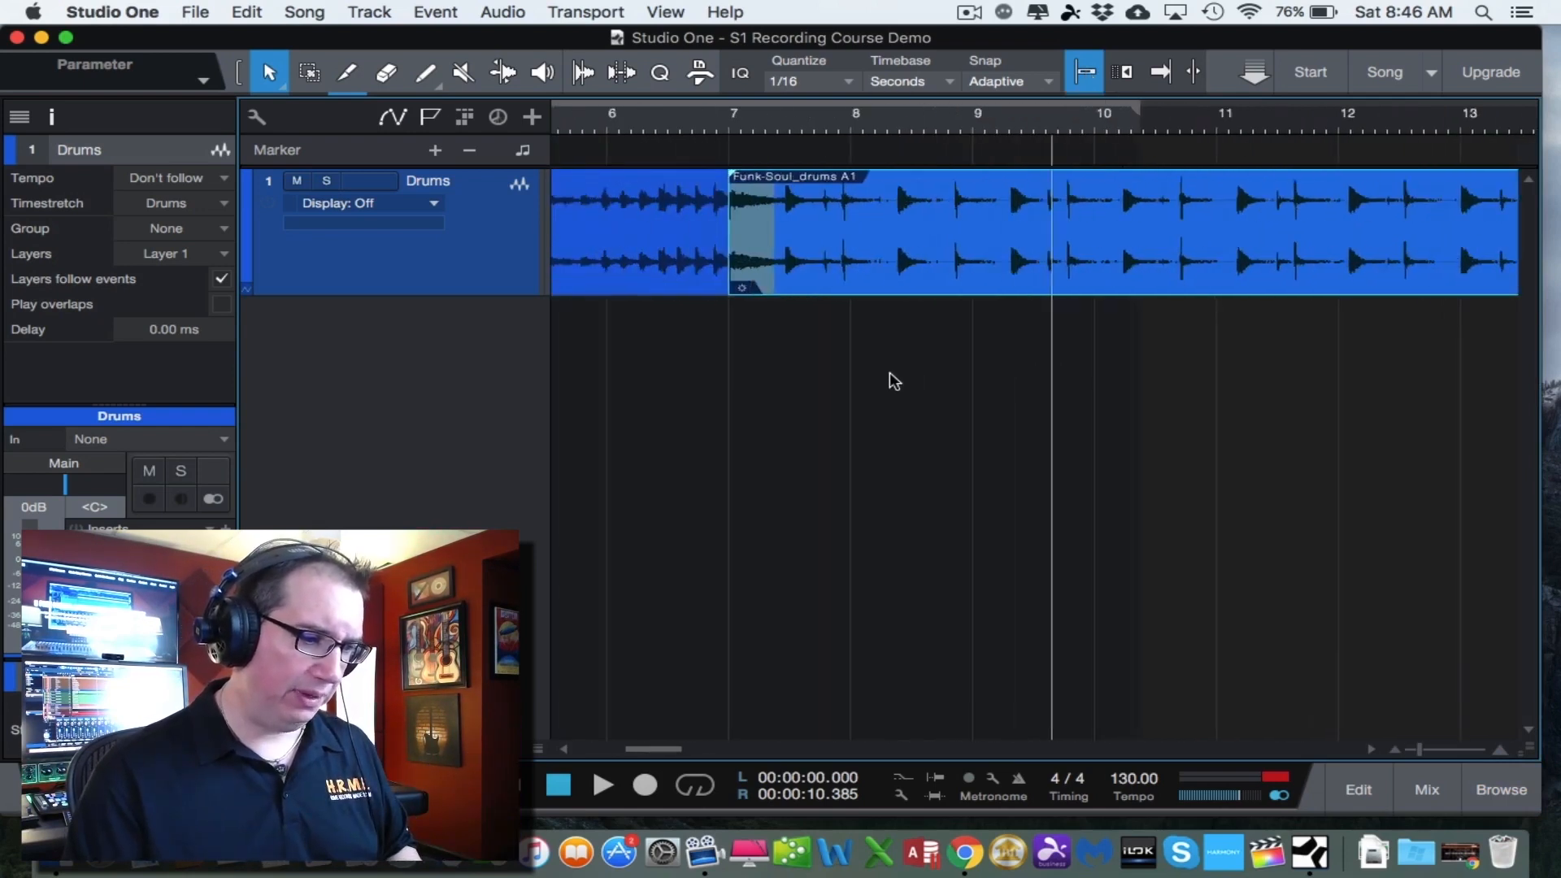
{"action": "left_click_drag", "start_coordinate": [992, 255], "coordinate": [1031, 259]}
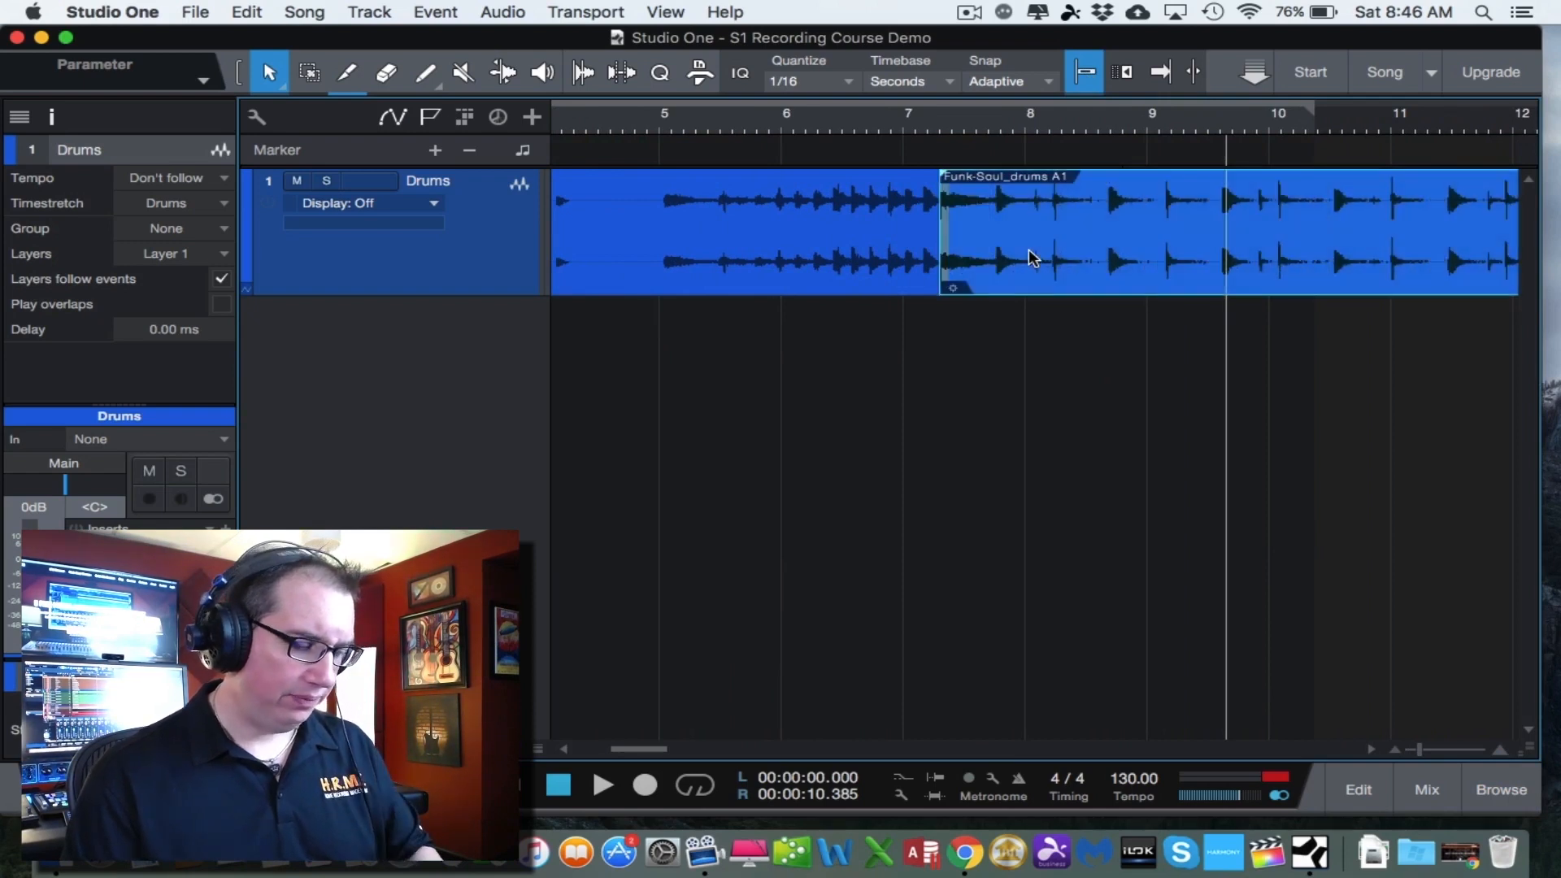
Play the drum clips from the song start through the transition from the intro into the A1 loop.
{"action": "key", "text": "w"}
{"action": "key", "text": "w"}
{"action": "key", "text": "w"}
{"action": "key", "text": "comma"}
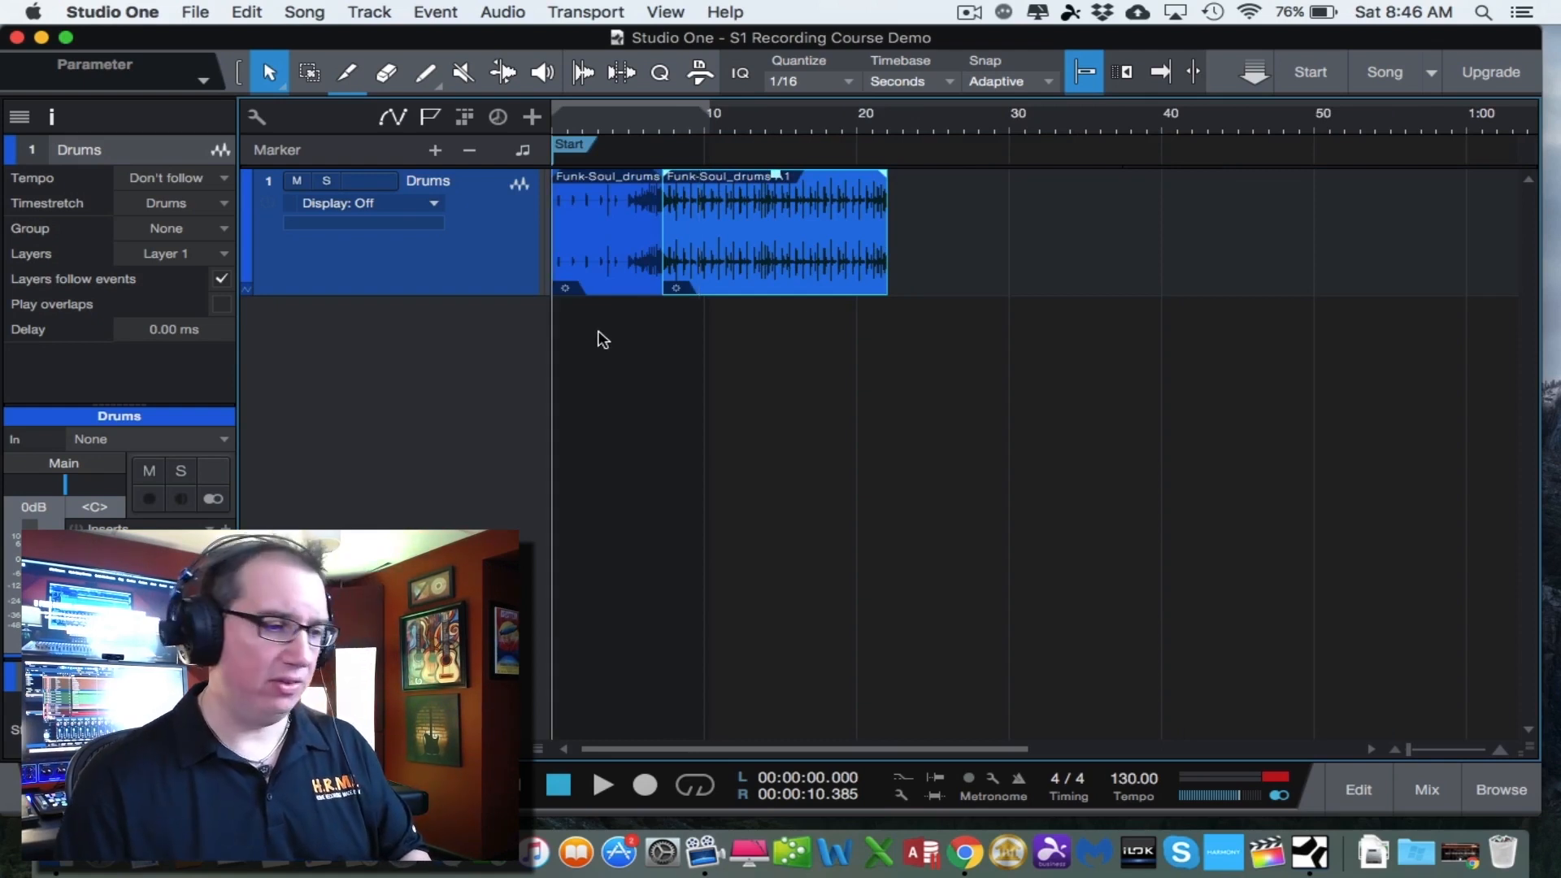
{"action": "key", "text": "space"}
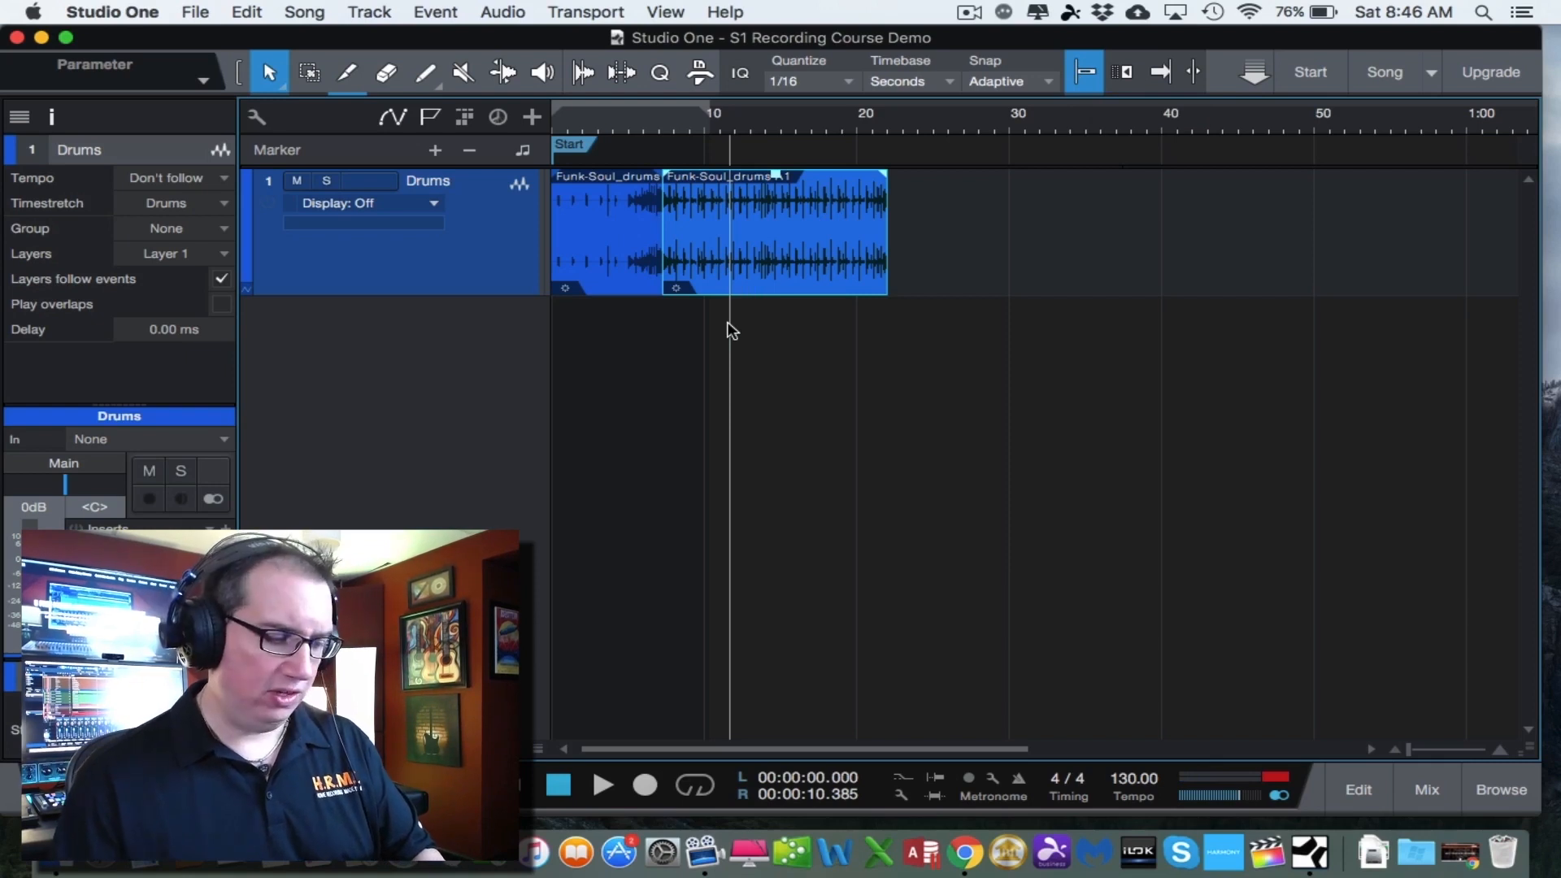
Examine the drum clips at different timeline zoom levels, from the whole song down to individual hits around the playhead.
{"action": "key", "text": "e"}
{"action": "key", "text": "e"}
{"action": "key", "text": "e"}
{"action": "key", "text": "w"}
{"action": "key", "text": "w"}
{"action": "key", "text": "e"}
{"action": "key", "text": "e"}
{"action": "key", "text": "w"}
{"action": "key", "text": "w"}
{"action": "key", "text": "e"}
{"action": "key", "text": "e"}
{"action": "key", "text": "w"}
{"action": "key", "text": "w"}
{"action": "key", "text": "e"}
{"action": "key", "text": "e"}
{"action": "key", "text": "w"}
{"action": "key", "text": "w"}
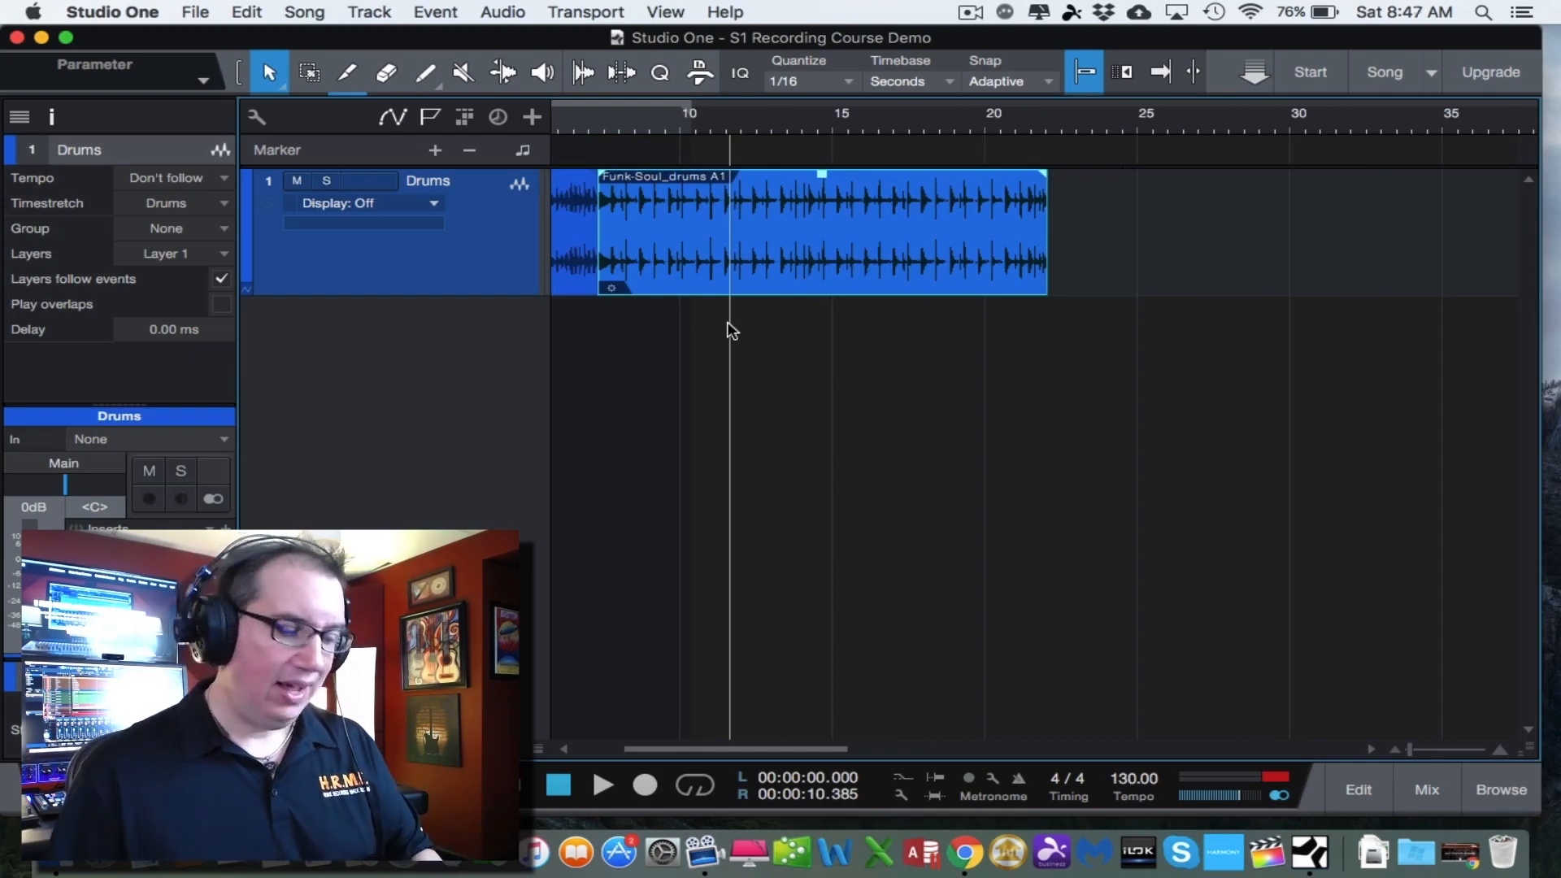
{"action": "key", "text": "w"}
{"action": "key", "text": "w"}
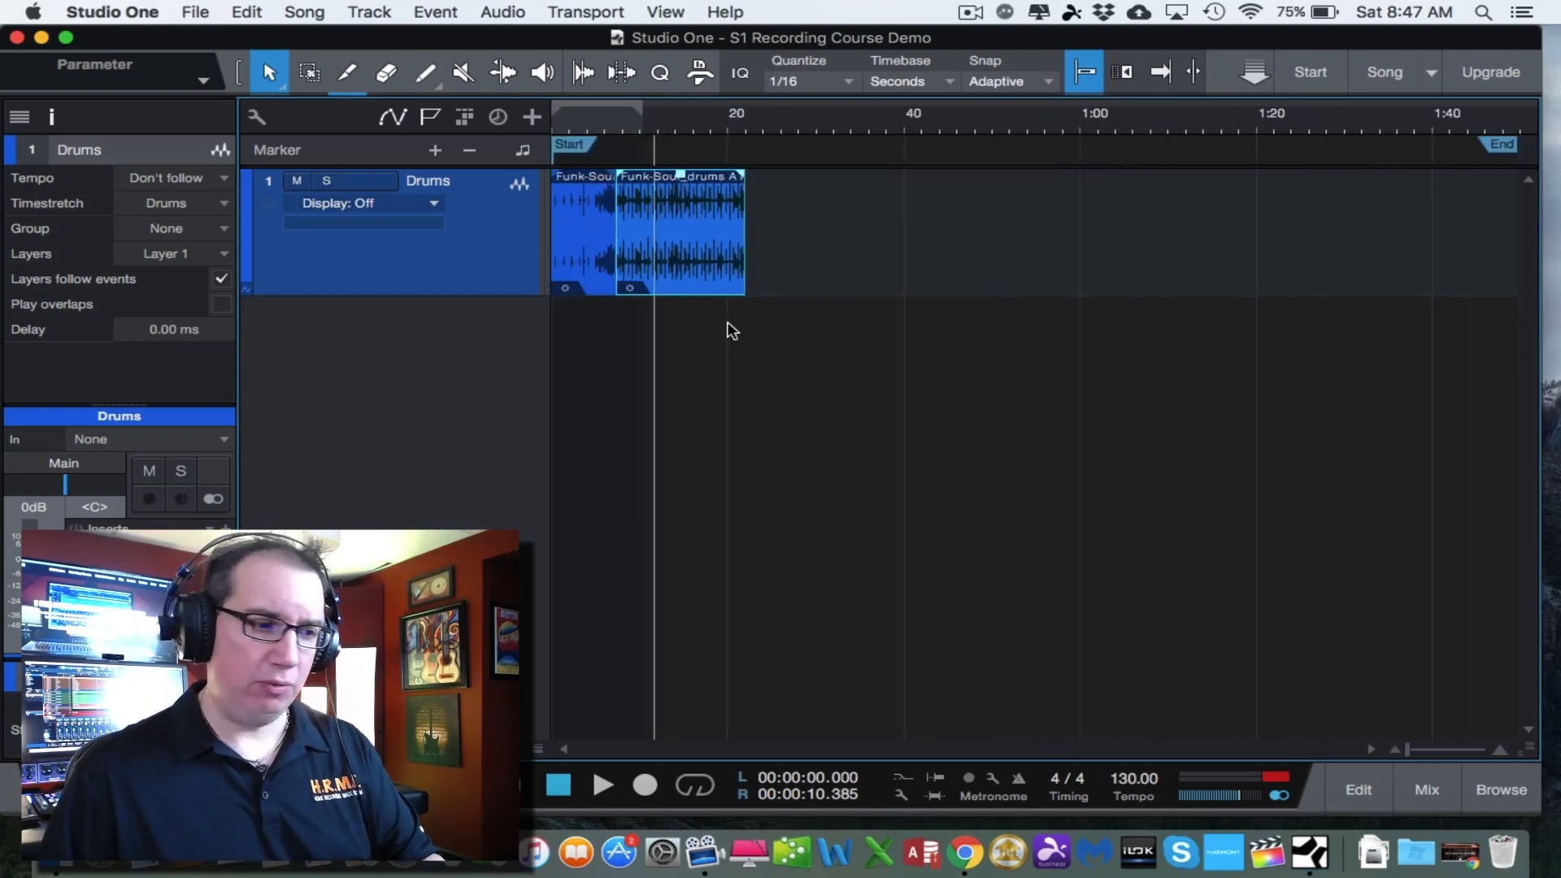
{"action": "key", "text": "e"}
{"action": "key", "text": "e"}
{"action": "key", "text": "e"}
{"action": "key", "text": "e"}
{"action": "key", "text": "e"}
{"action": "key", "text": "e"}
{"action": "key", "text": "e"}
{"action": "key", "text": "w"}
{"action": "key", "text": "w"}
{"action": "key", "text": "w"}
{"action": "key", "text": "w"}
{"action": "key", "text": "w"}
{"action": "key", "text": "w"}
{"action": "key", "text": "w"}
{"action": "key", "text": "w"}
{"action": "key", "text": "e"}
{"action": "key", "text": "e"}
{"action": "key", "text": "e"}
{"action": "key", "text": "e"}
{"action": "key", "text": "e"}
{"action": "key", "text": "e"}
{"action": "key", "text": "w"}
{"action": "key", "text": "w"}
{"action": "key", "text": "w"}
{"action": "key", "text": "w"}
{"action": "key", "text": "w"}
{"action": "key", "text": "w"}
{"action": "key", "text": "e"}
{"action": "key", "text": "e"}
{"action": "key", "text": "e"}
{"action": "key", "text": "w"}
{"action": "key", "text": "w"}
{"action": "key", "text": "w"}
{"action": "key", "text": "w"}
{"action": "key", "text": "w"}
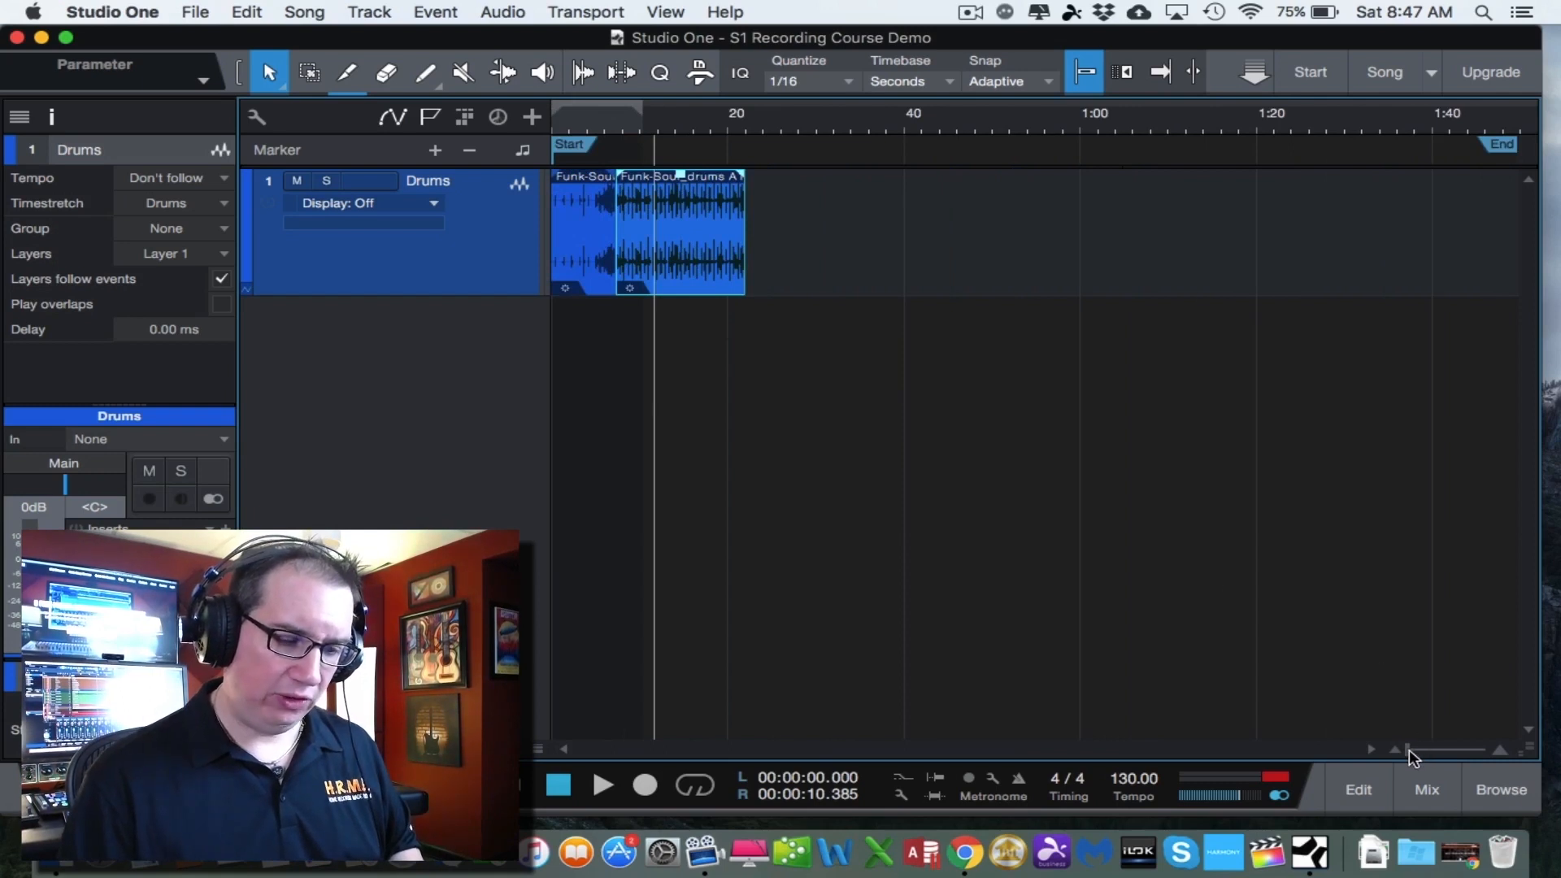
{"action": "mouse_move", "coordinate": [1408, 750]}
{"action": "left_mouse_down"}
{"action": "mouse_move", "coordinate": [1453, 749]}
{"action": "mouse_move", "coordinate": [1408, 749]}
{"action": "left_mouse_up"}
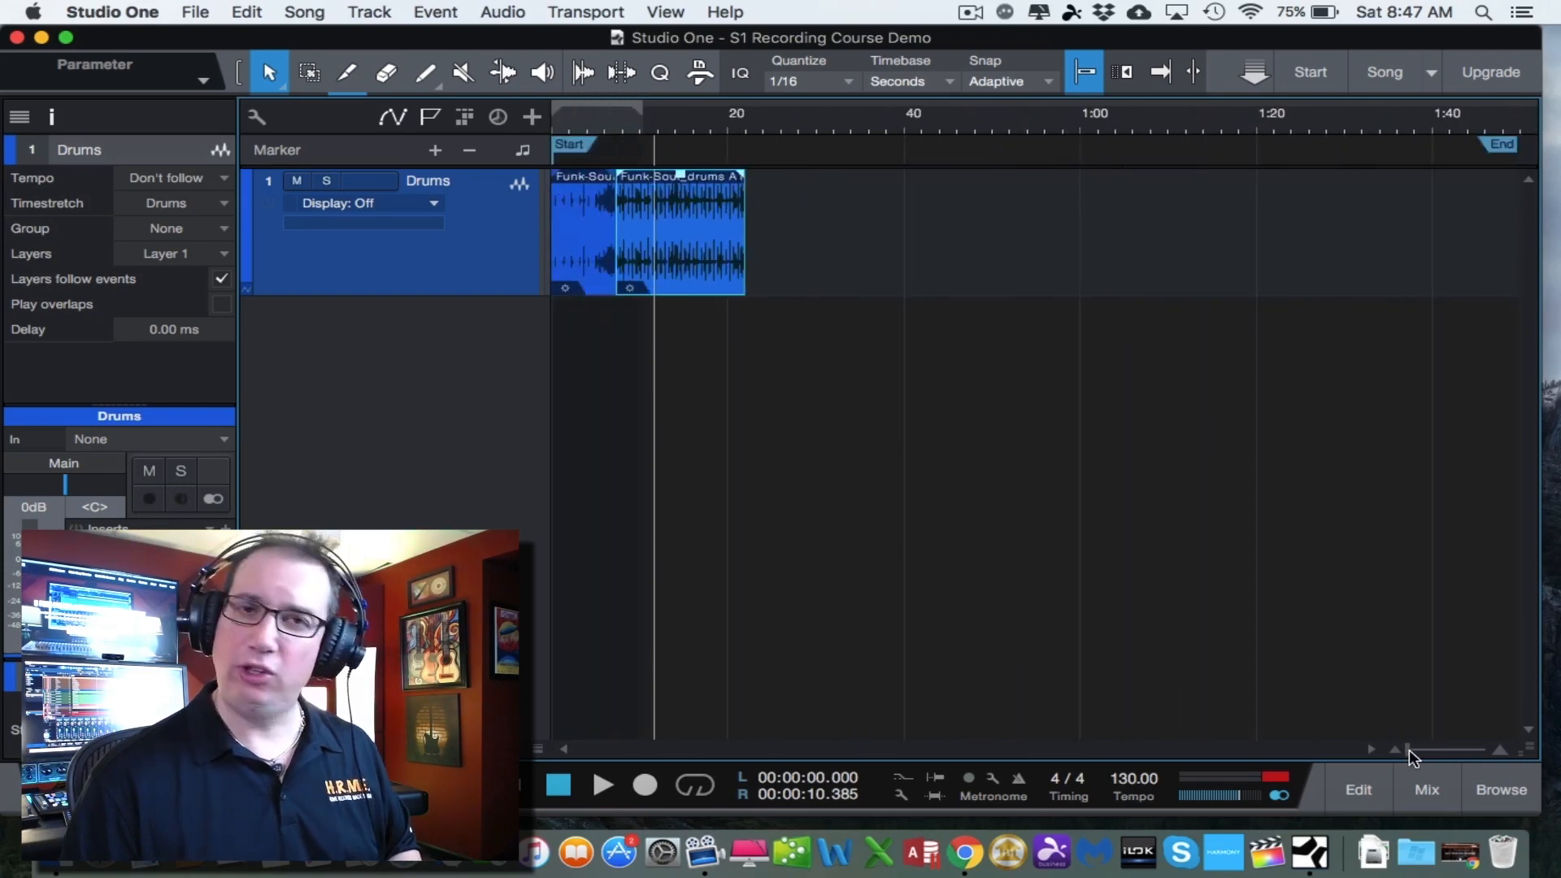
{"action": "key", "text": "e"}
{"action": "key", "text": "e"}
{"action": "key", "text": "e"}
{"action": "key", "text": "e"}
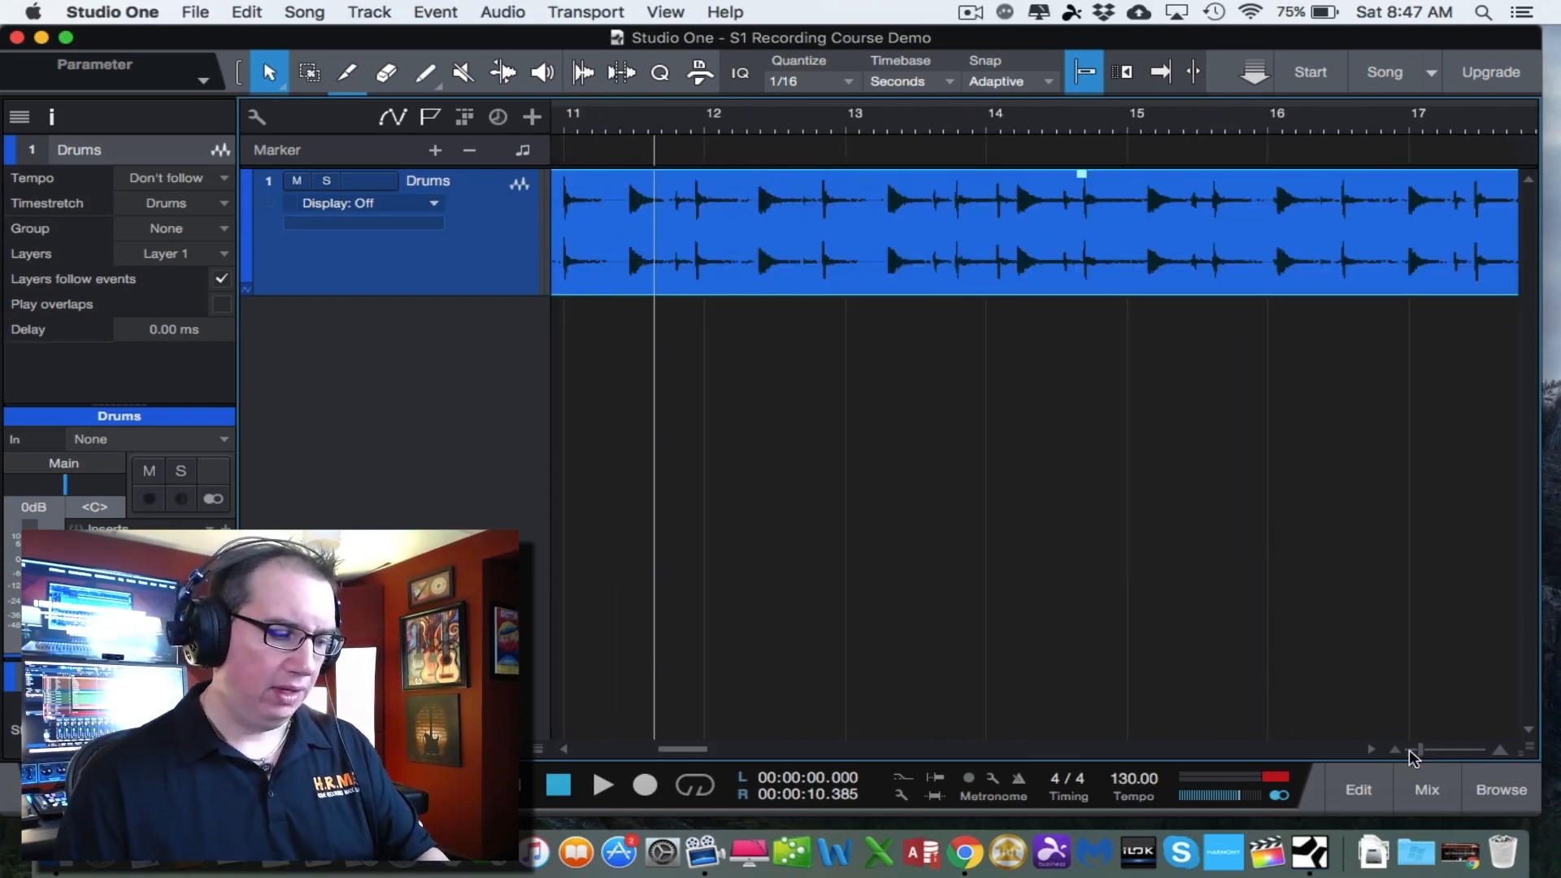
{"action": "key", "text": "e"}
{"action": "key", "text": "e"}
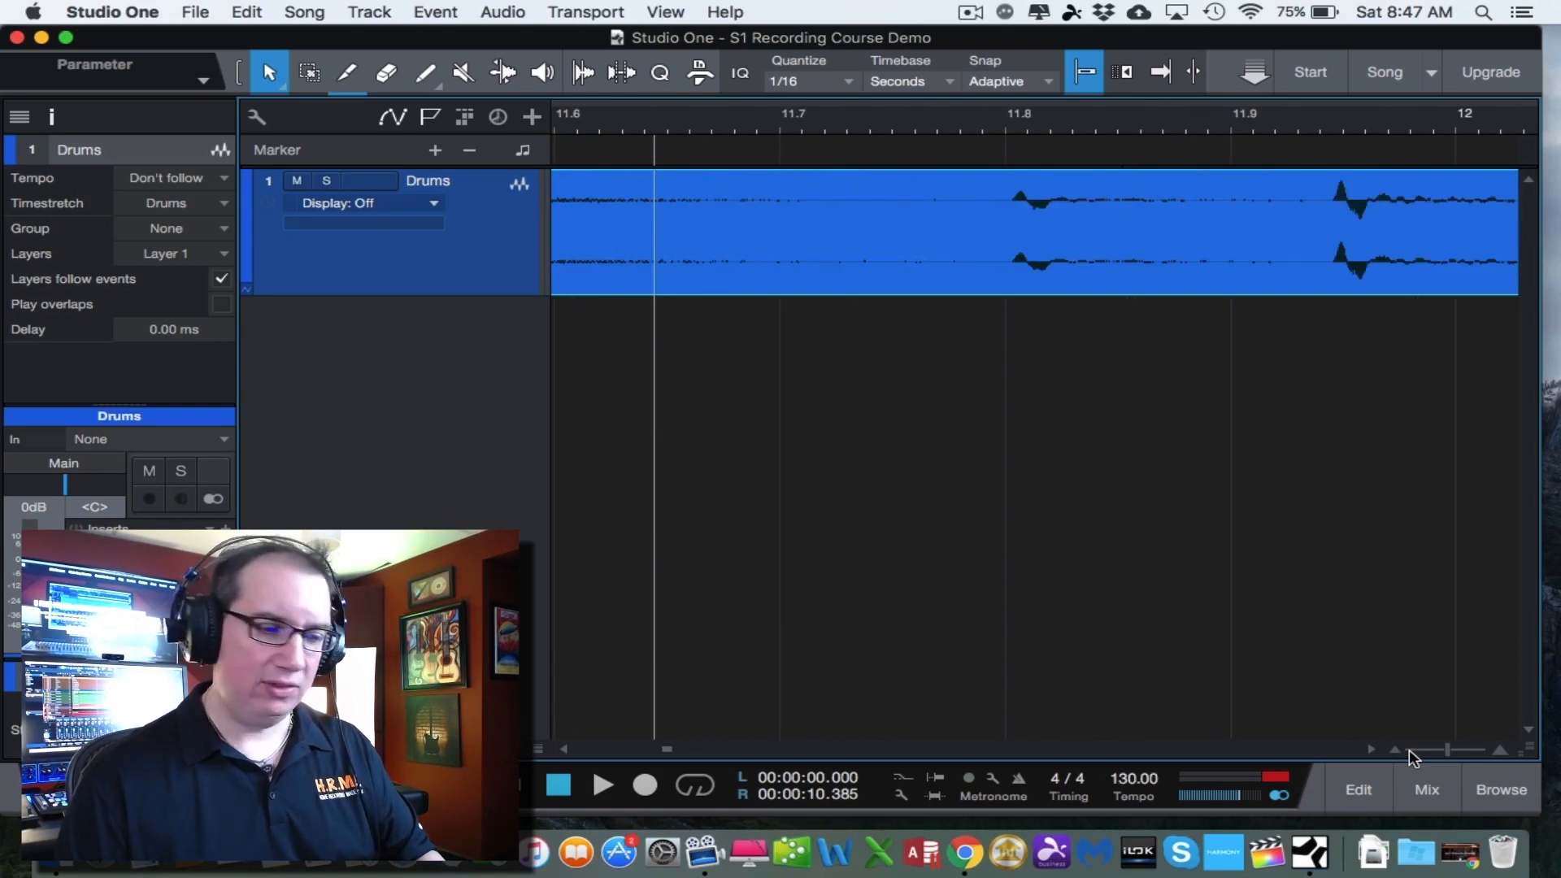
{"action": "key", "text": "w"}
{"action": "key", "text": "w"}
{"action": "key", "text": "w"}
{"action": "key", "text": "w"}
{"action": "key", "text": "w"}
{"action": "key", "text": "w"}
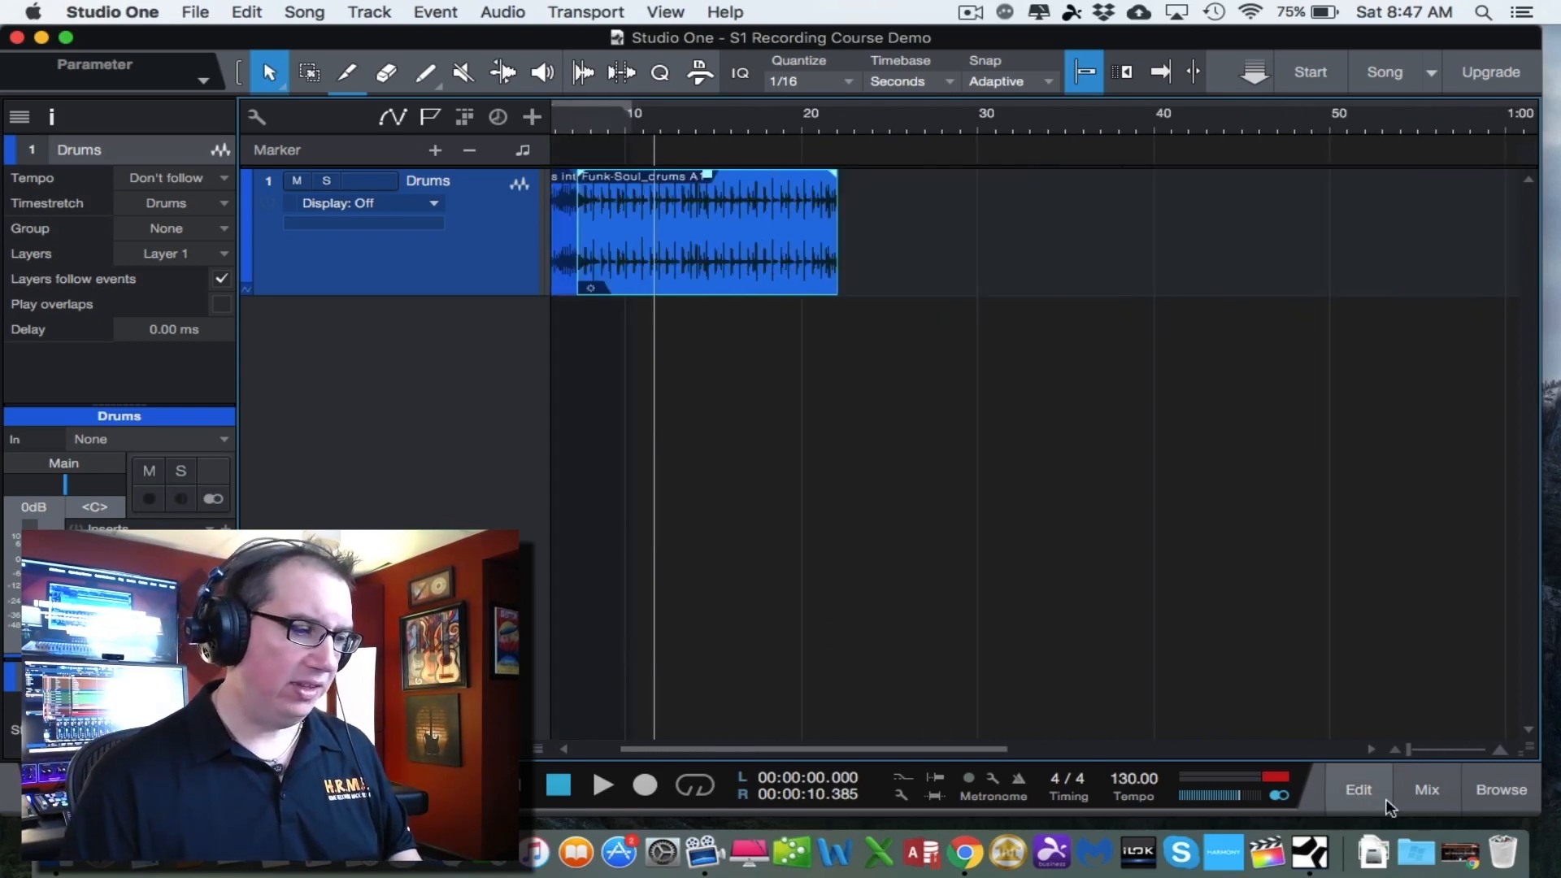
Preview the Funk-Soul_drums A1, A5, A4 and A3 loops in the loop browser.
{"action": "left_click", "coordinate": [1502, 782]}
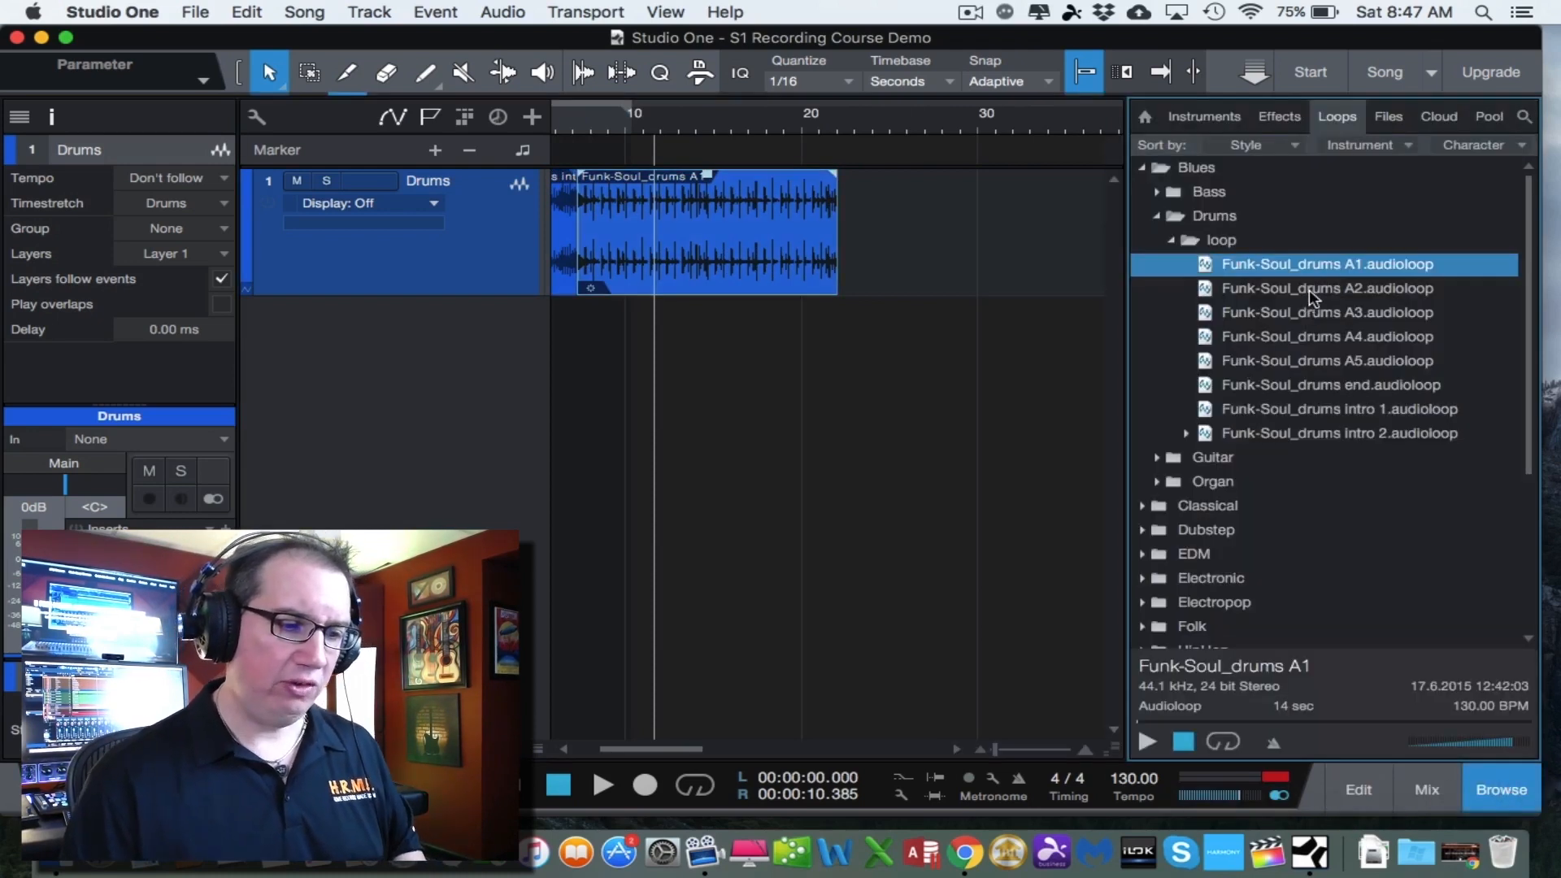
{"action": "left_click", "coordinate": [1307, 361]}
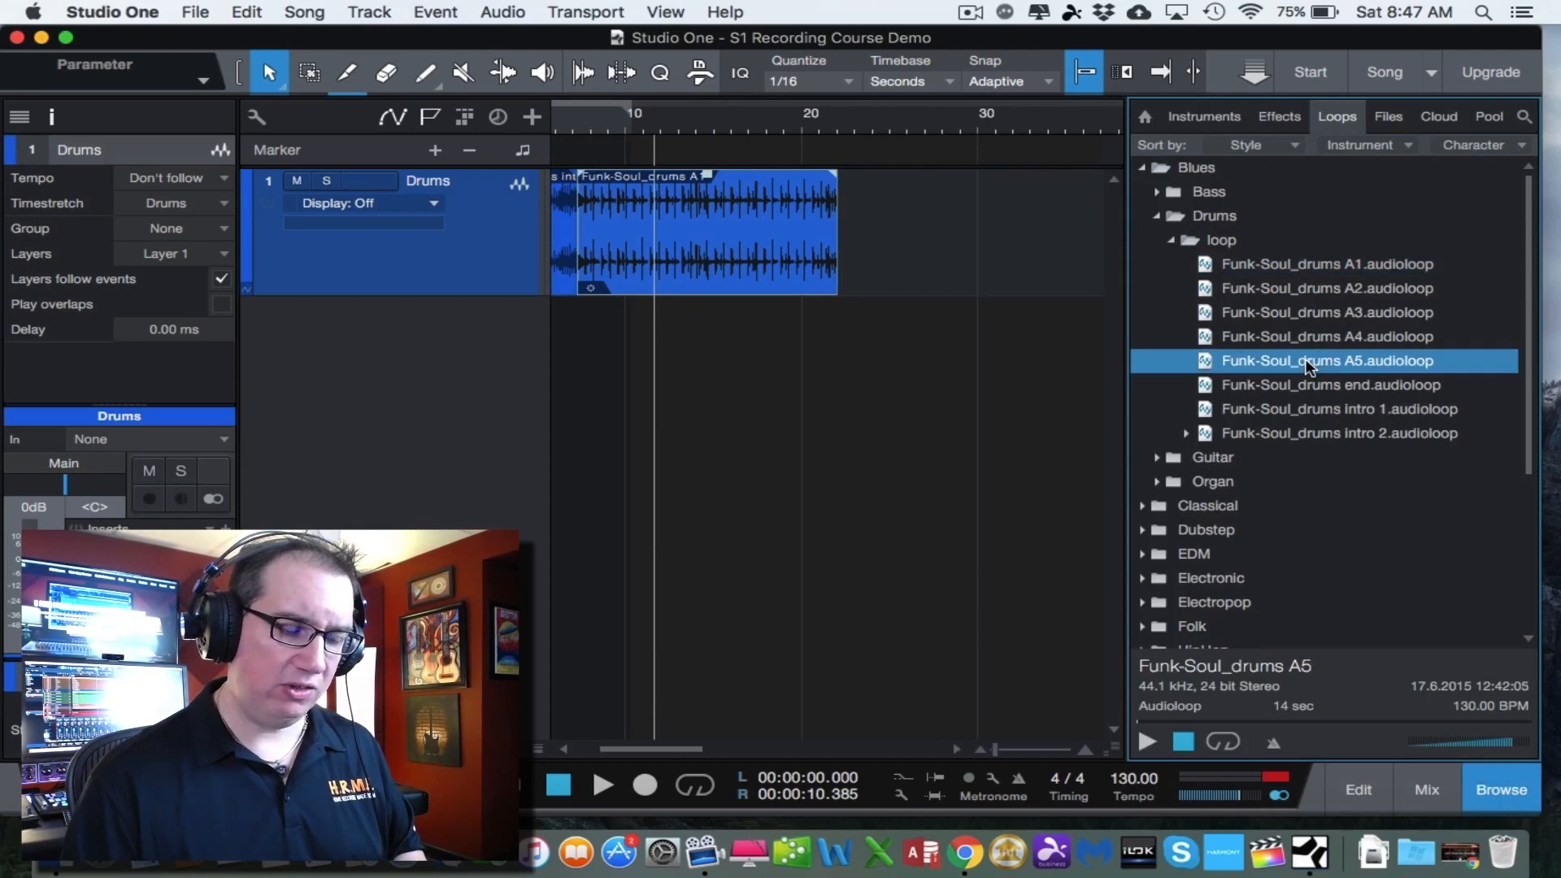
{"action": "left_click", "coordinate": [1246, 266]}
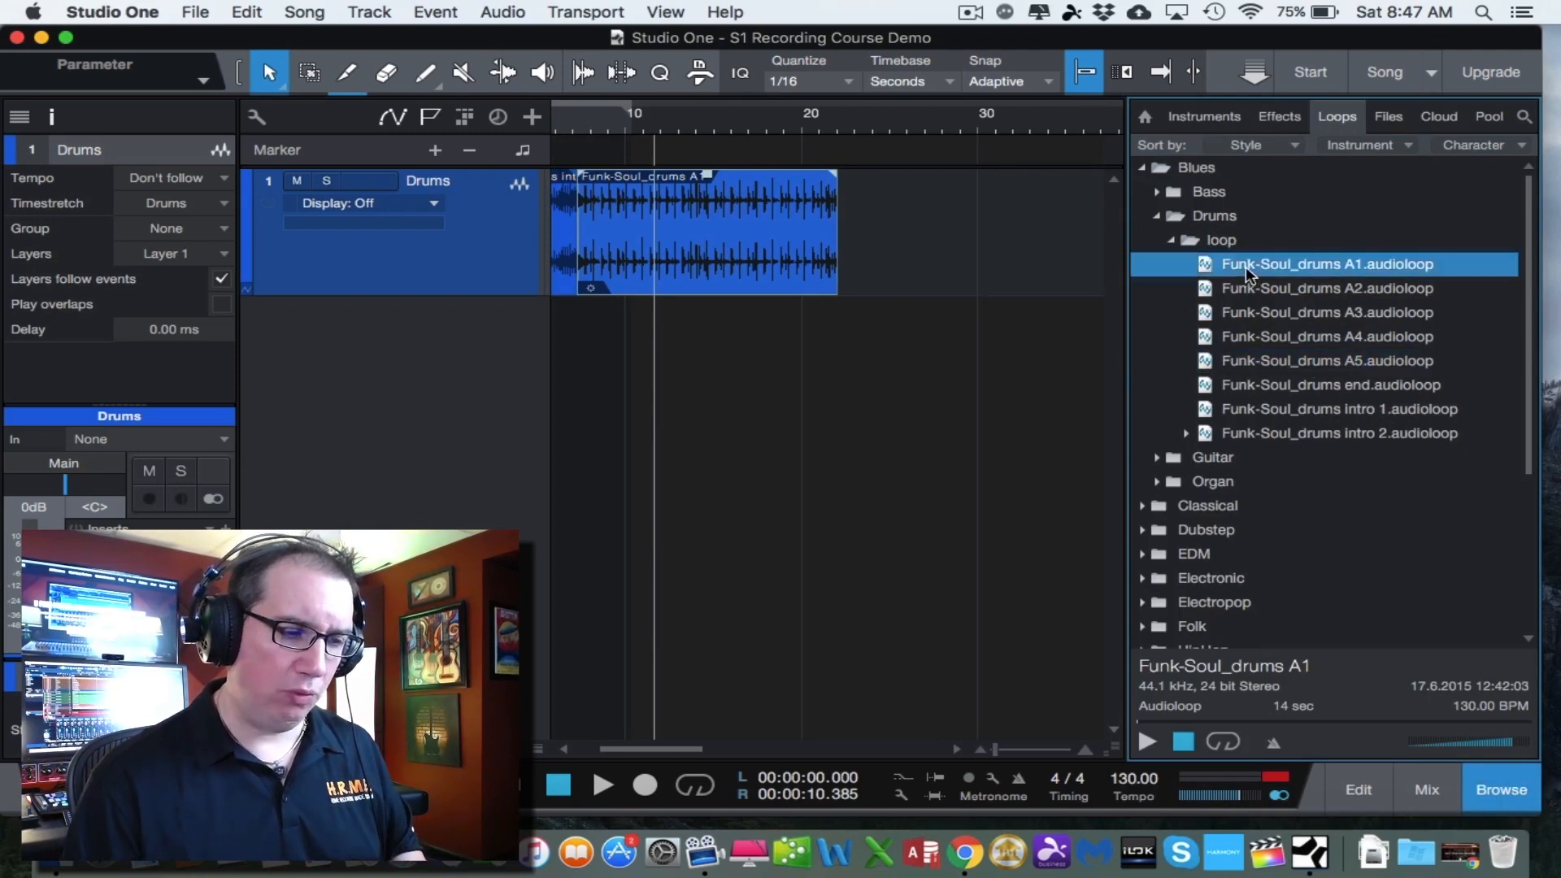
{"action": "left_click", "coordinate": [1150, 743]}
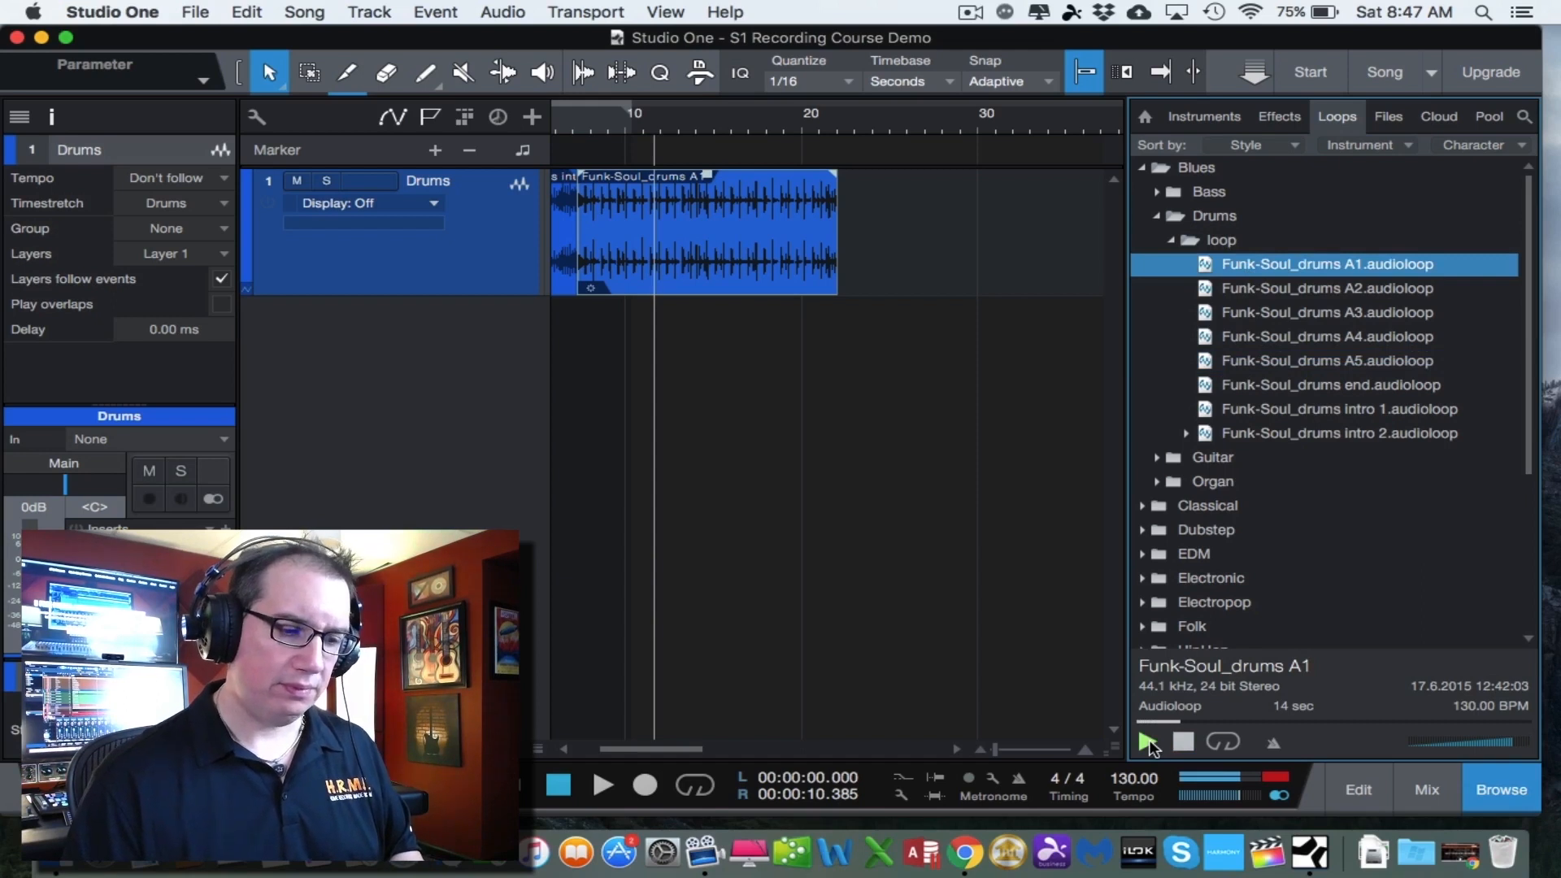
{"action": "left_click", "coordinate": [1301, 361]}
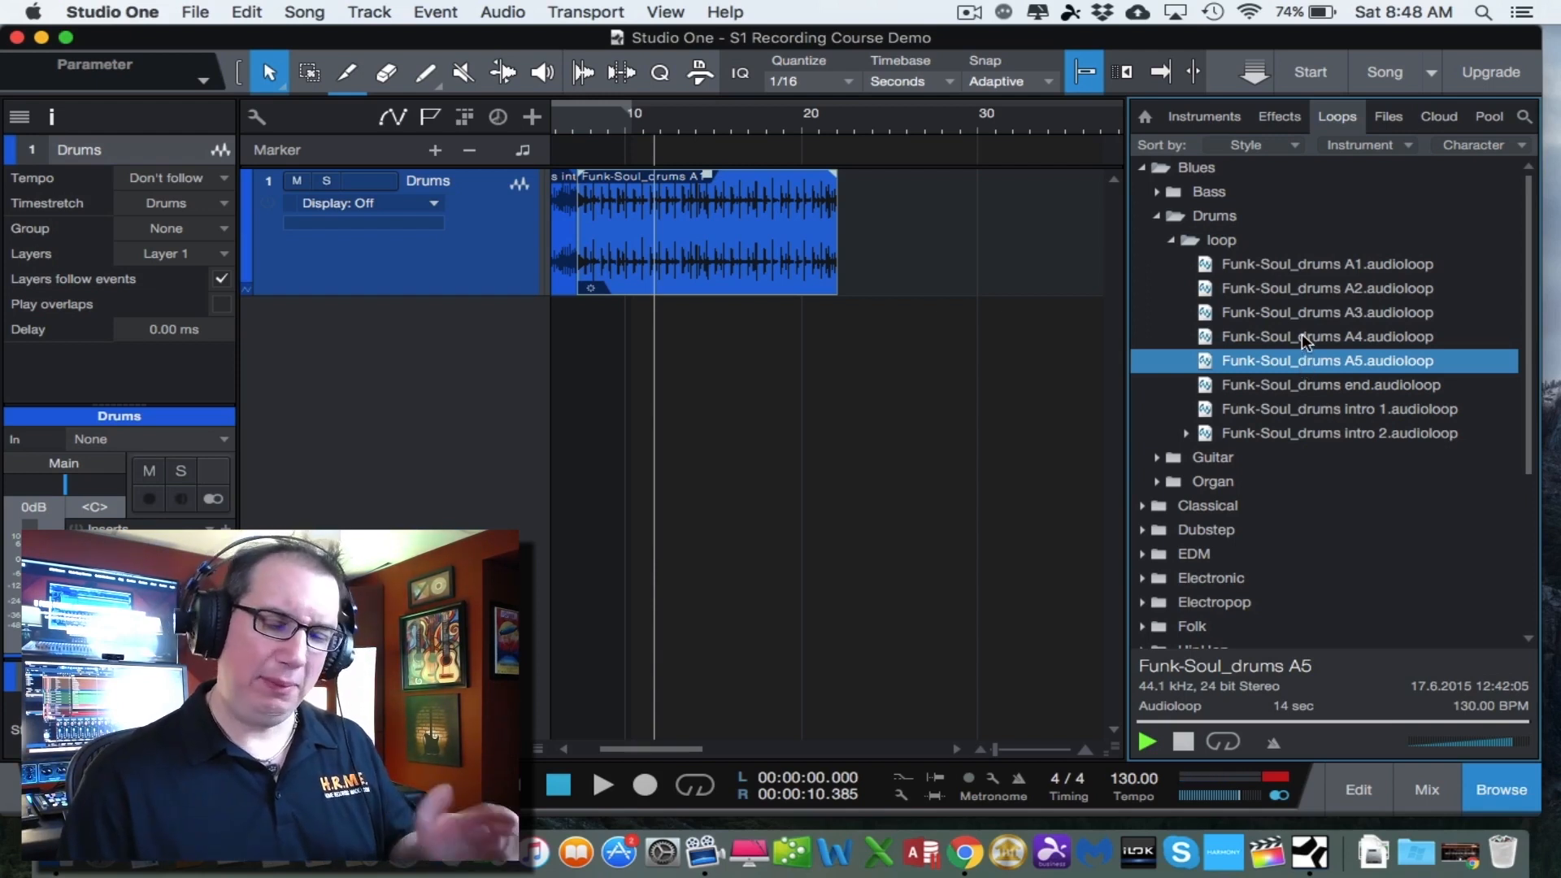
{"action": "left_click", "coordinate": [1301, 336]}
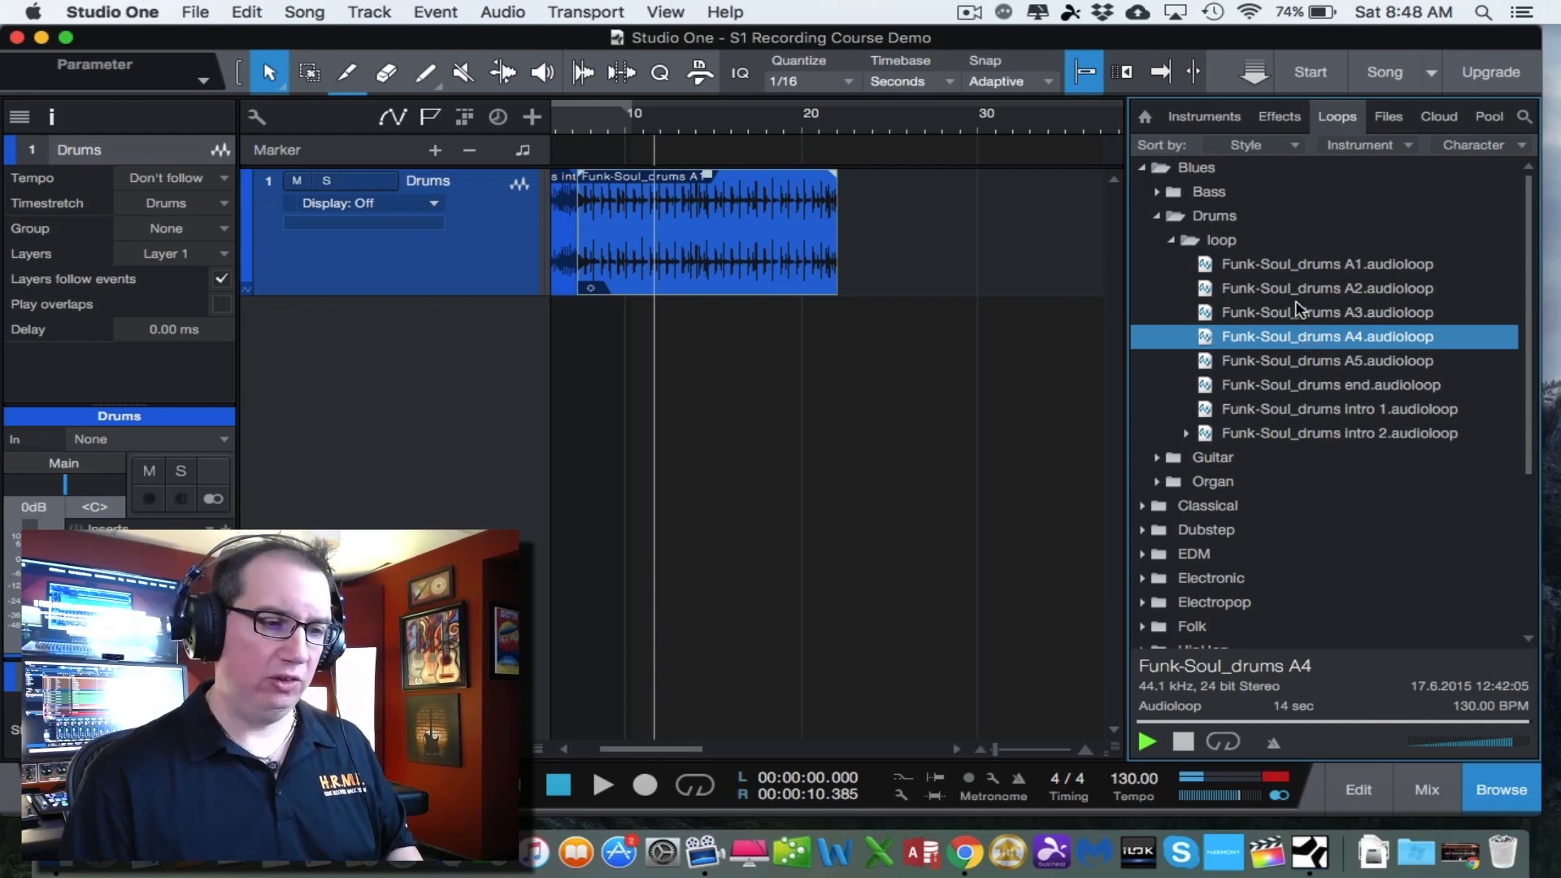
{"action": "left_click", "coordinate": [1300, 312]}
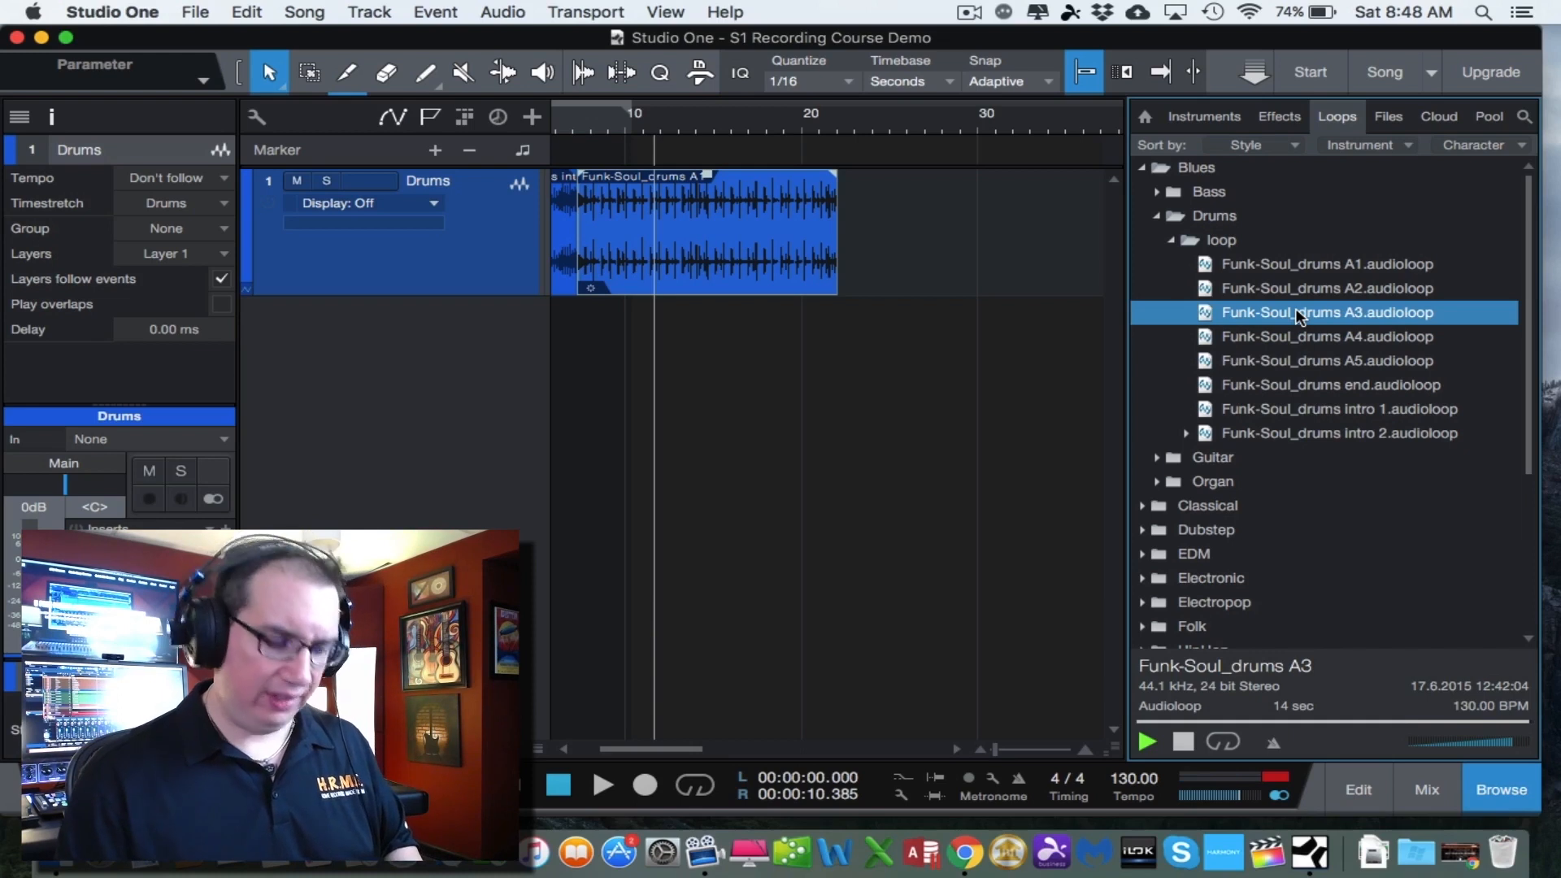
Add the Funk-Soul_drums A3 loop to the Drums track after the A1 clip, return to the song start and hide the browser.
{"action": "left_click_drag", "start_coordinate": [1299, 317], "coordinate": [887, 242]}
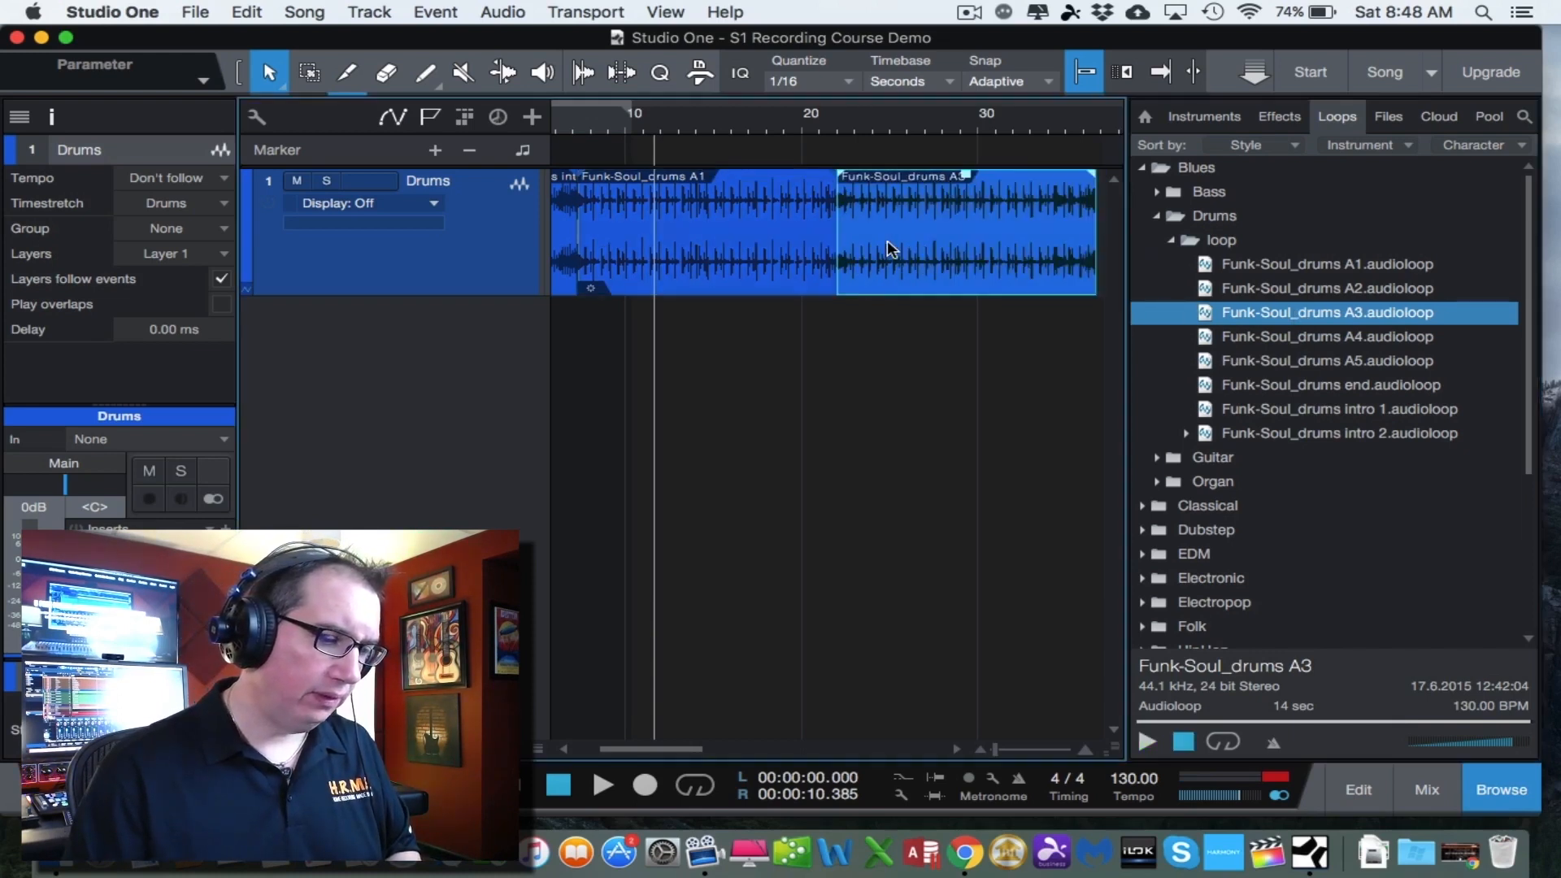
{"action": "left_click", "coordinate": [723, 118]}
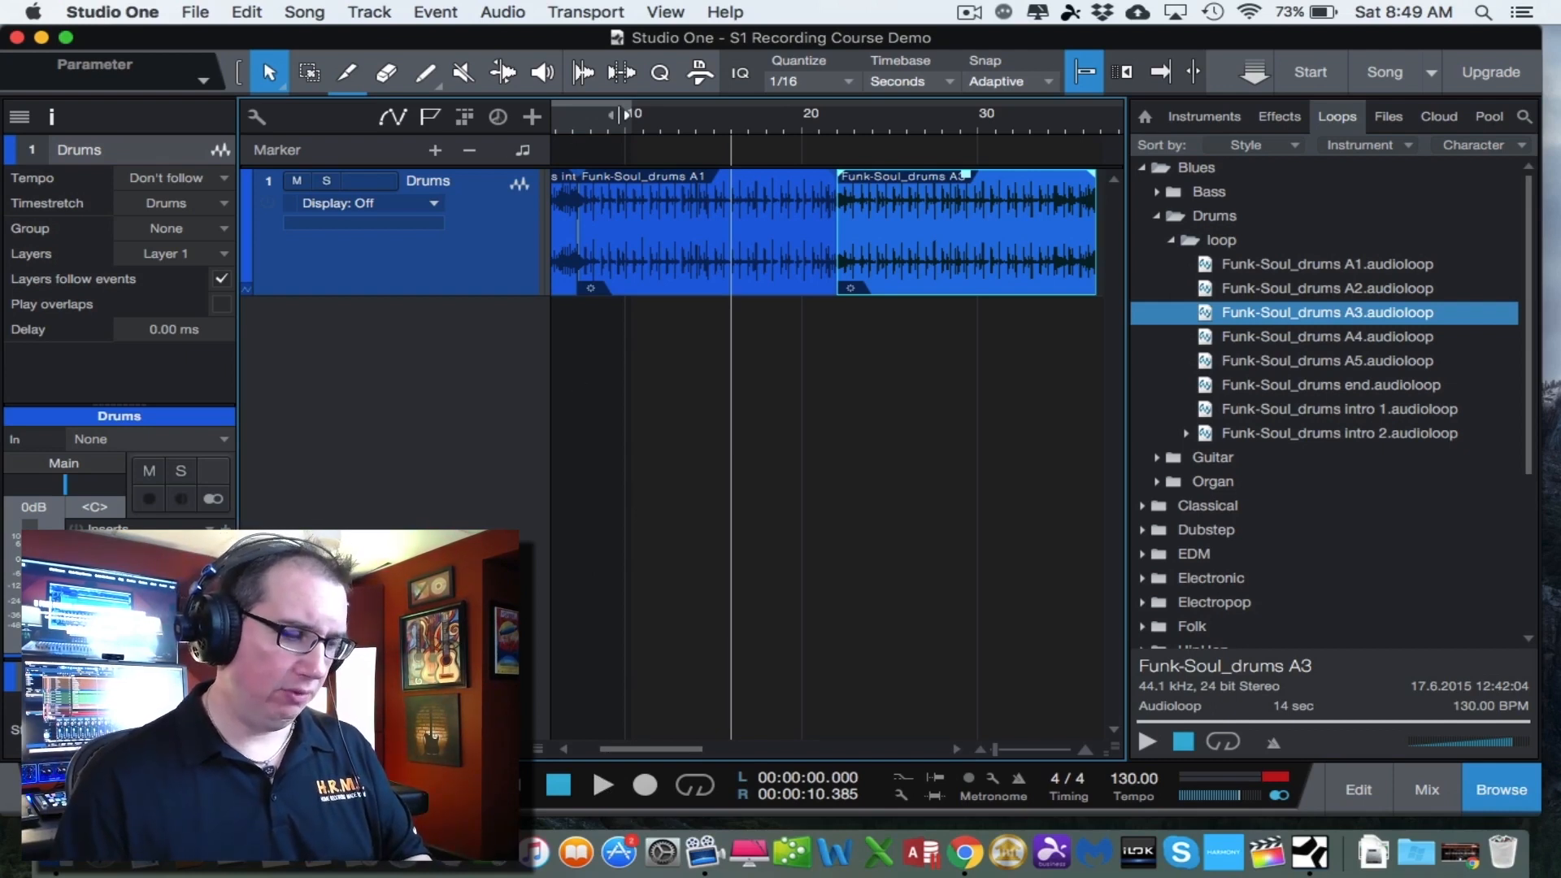
{"action": "key", "text": "comma"}
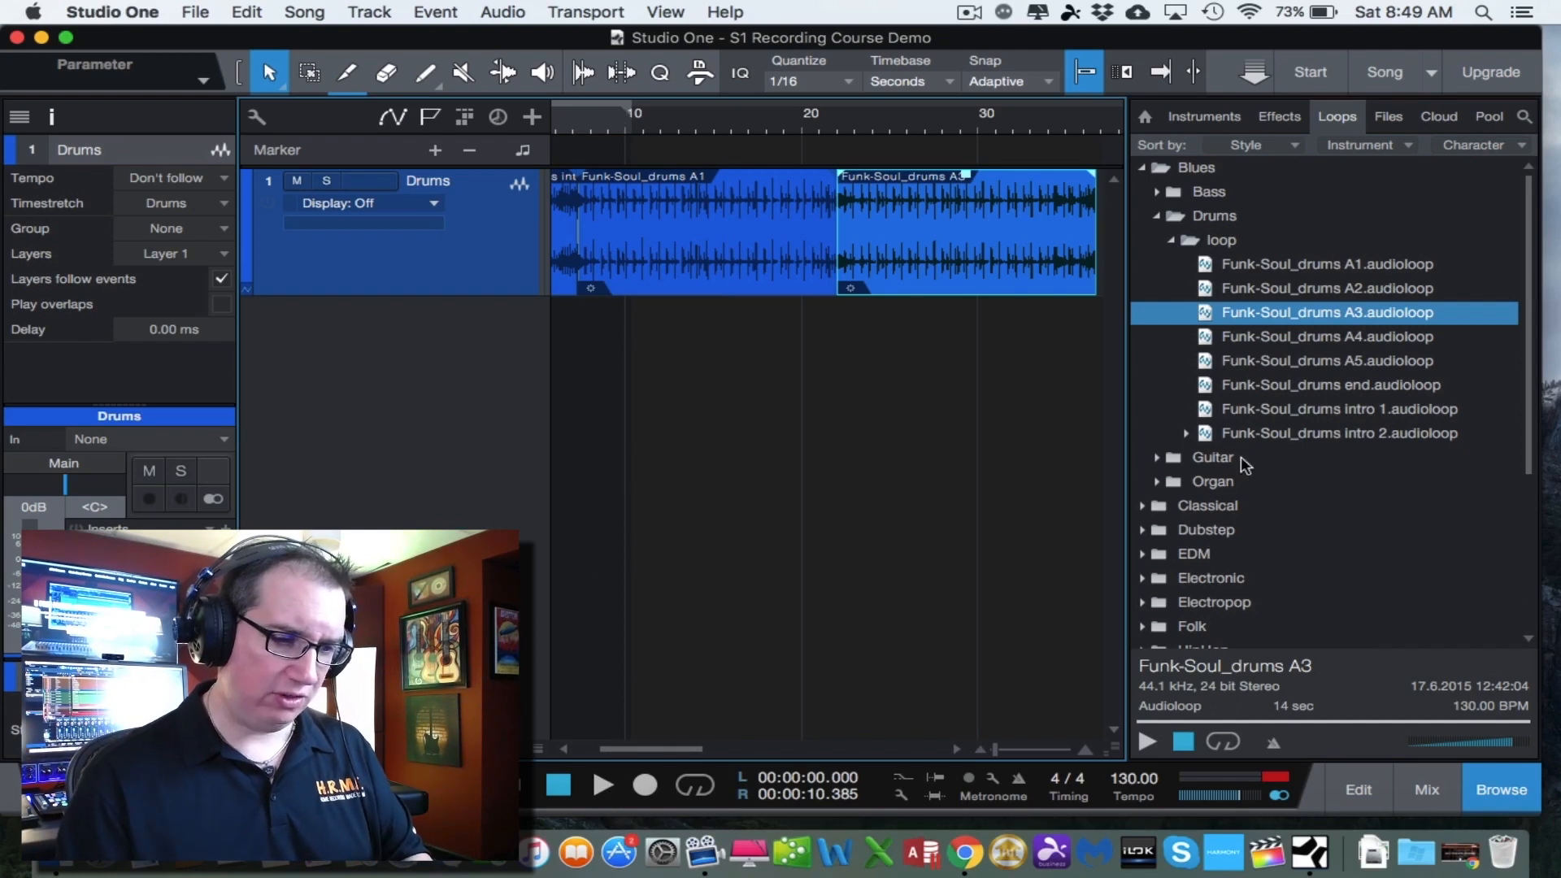
{"action": "left_click", "coordinate": [1491, 785]}
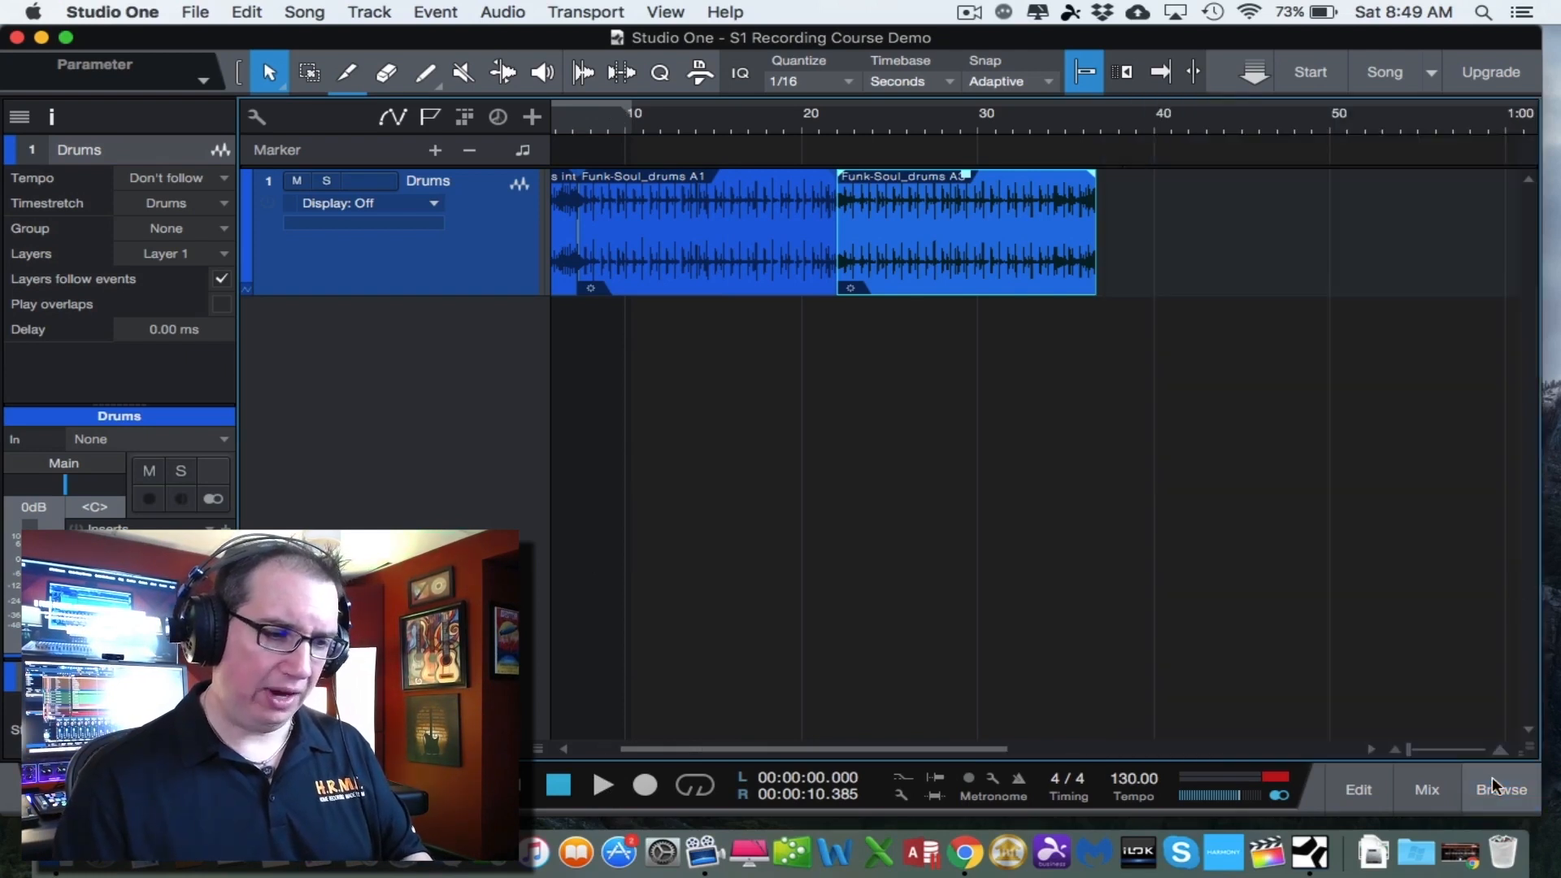
Play the drum clips from the song start through the transition from the A1 loop into the A3 loop.
{"action": "key", "text": "space"}
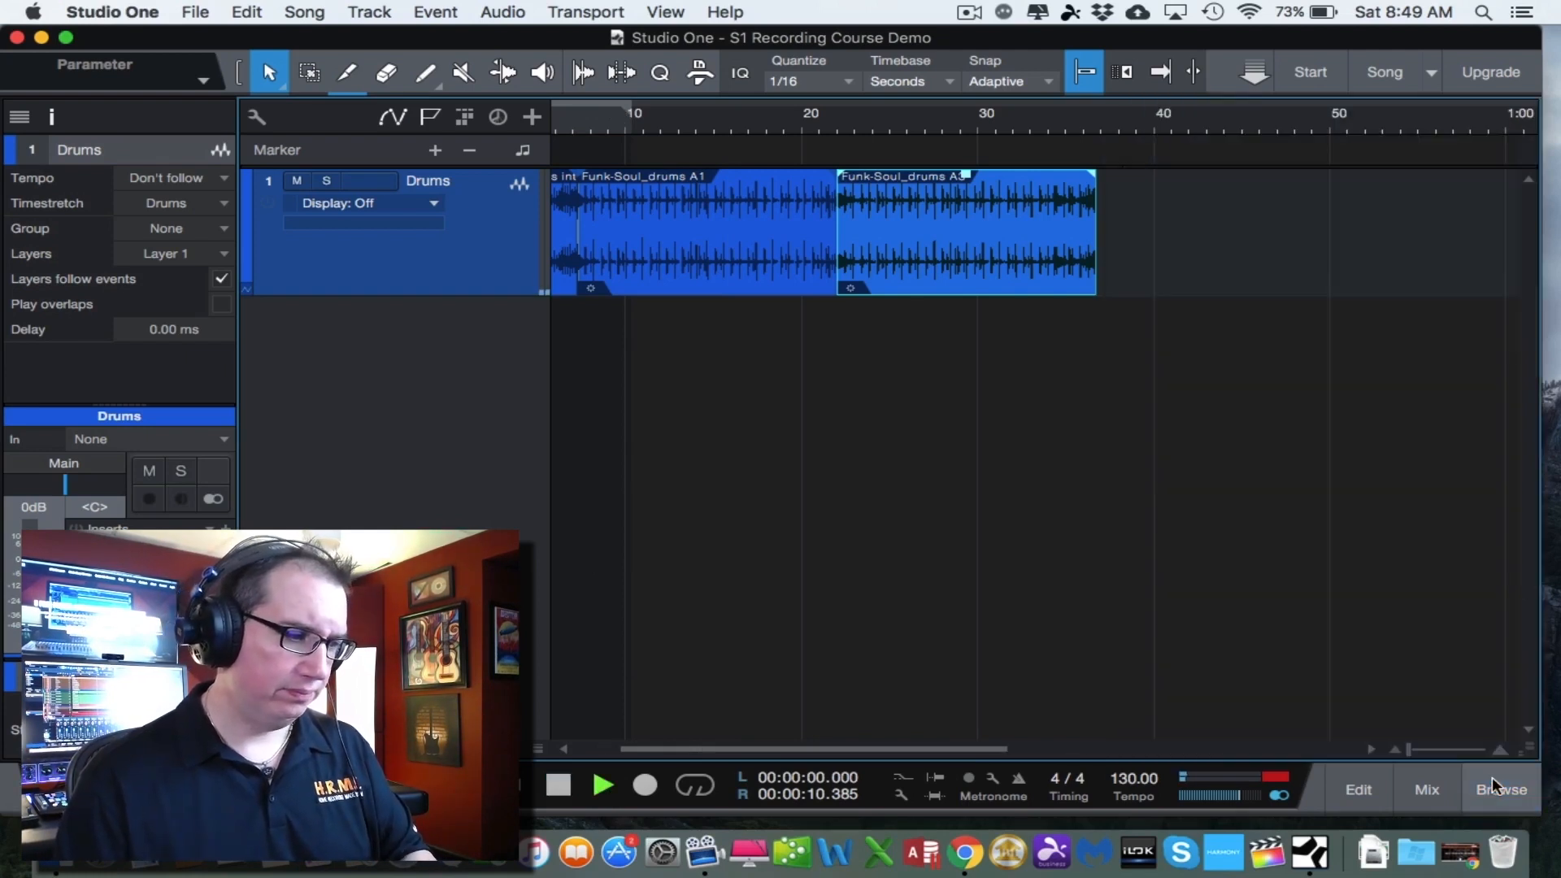
{"action": "key", "text": "e"}
{"action": "key", "text": "e"}
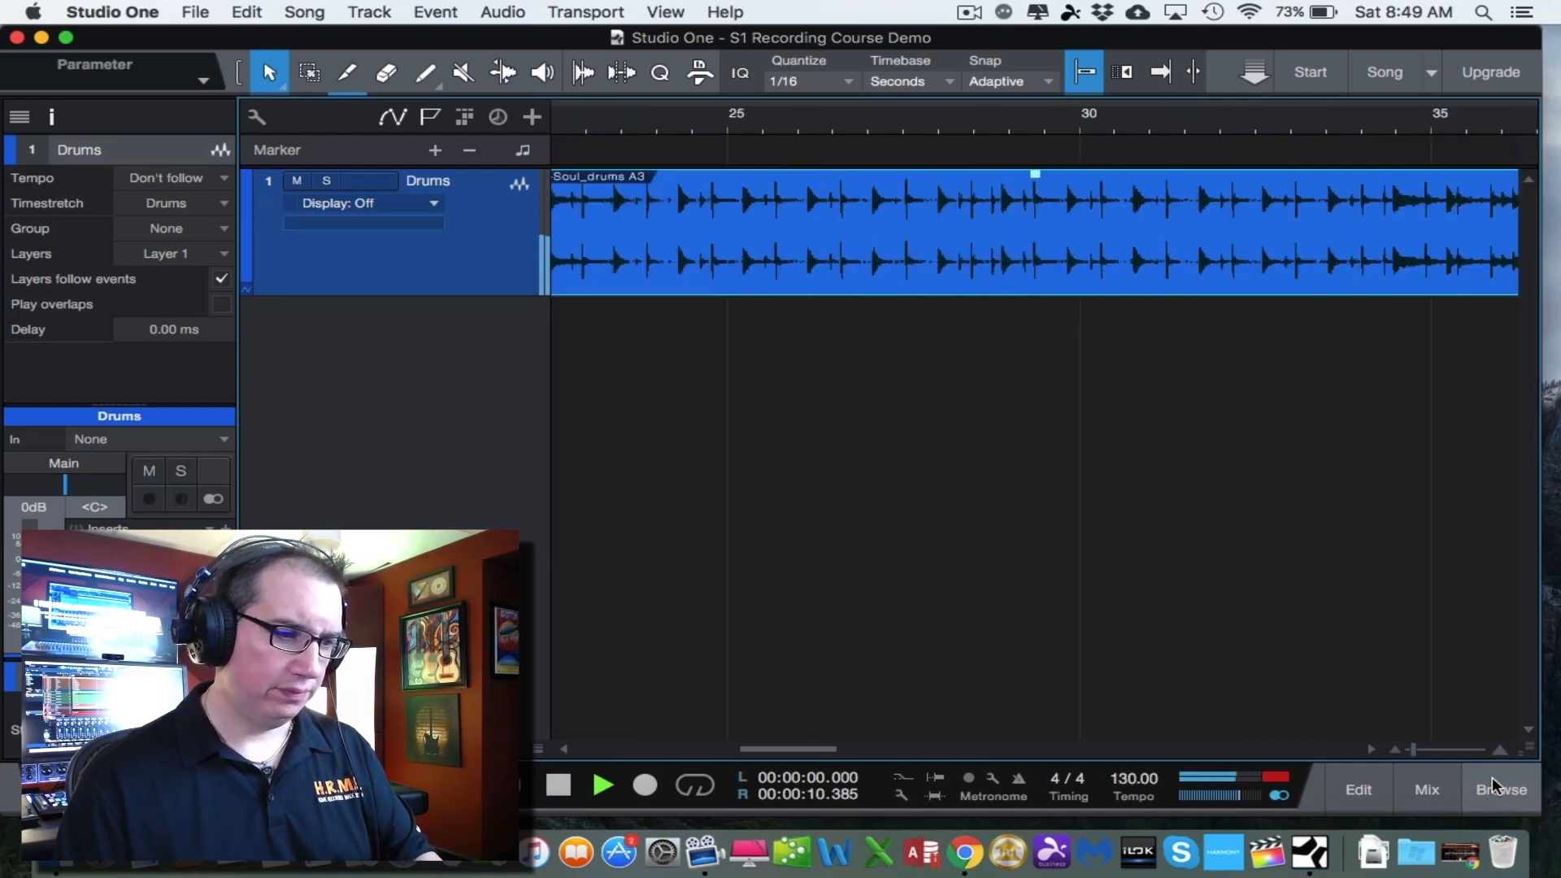
{"action": "key", "text": "w"}
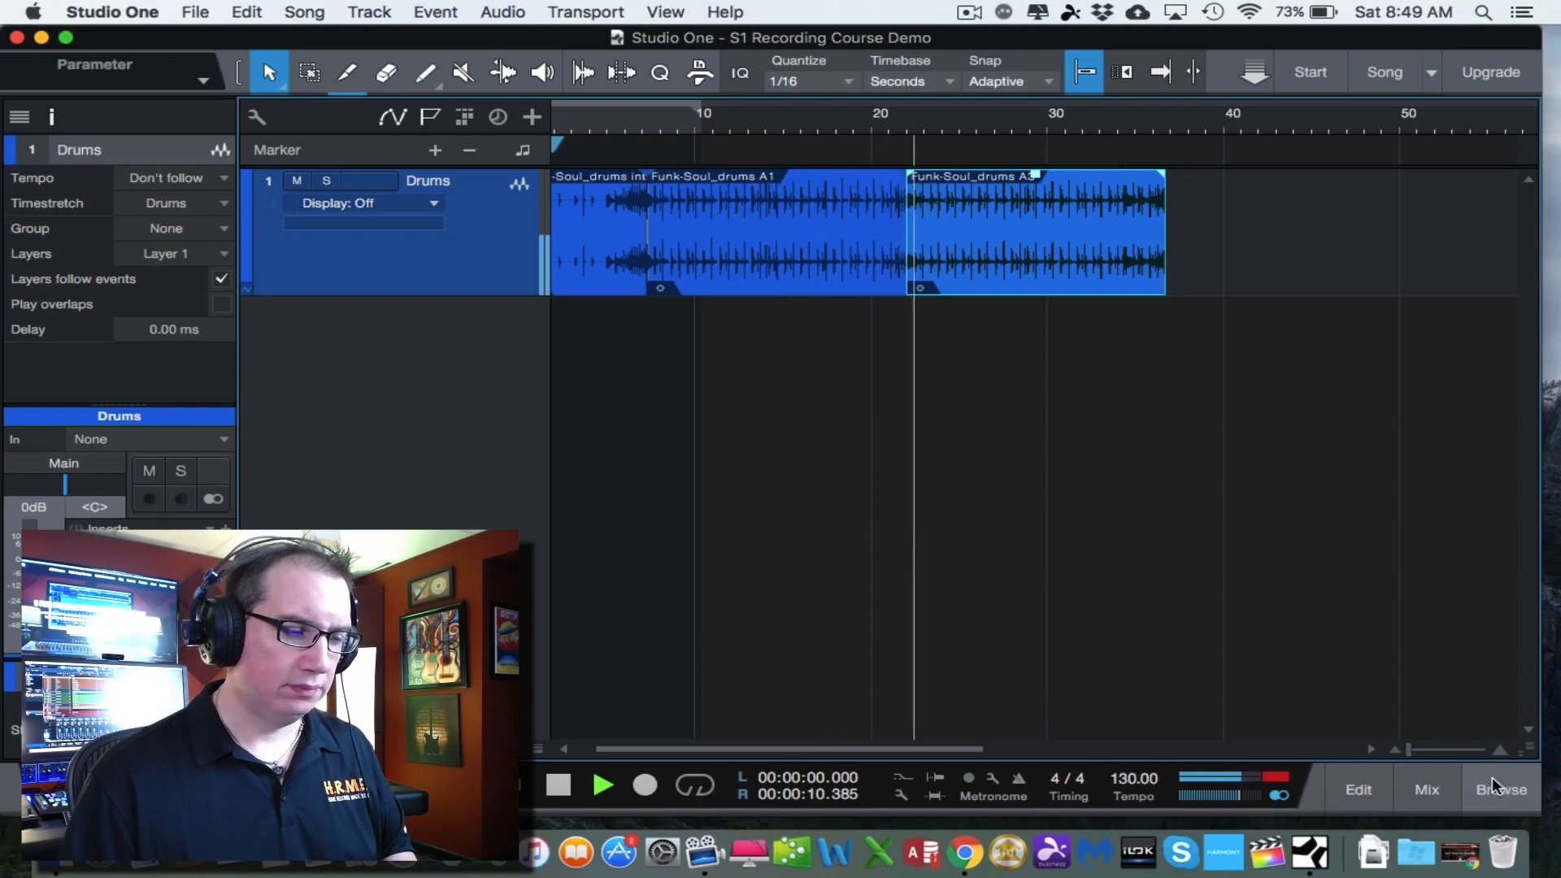
{"action": "key", "text": "space"}
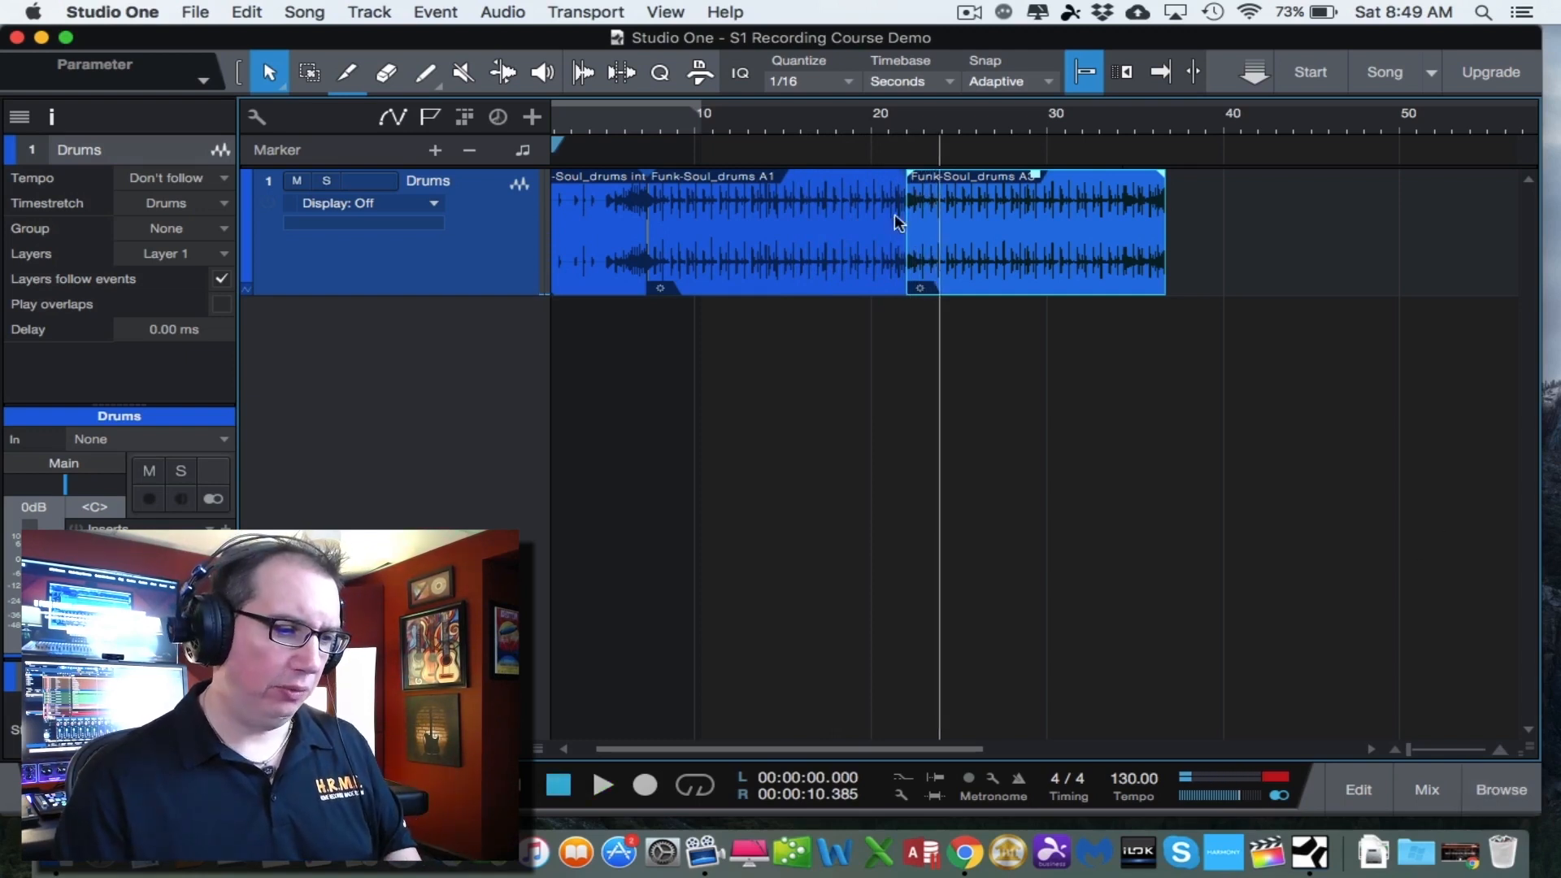
Move the Funk-Soul_drums A3 clip slightly later so that it starts at the end of the A1 clip.
{"action": "left_click", "coordinate": [894, 116]}
{"action": "left_click", "coordinate": [913, 116]}
{"action": "key", "text": "e"}
{"action": "key", "text": "e"}
{"action": "key", "text": "e"}
{"action": "key", "text": "e"}
{"action": "key", "text": "e"}
{"action": "key", "text": "e"}
{"action": "key", "text": "e"}
{"action": "key", "text": "e"}
{"action": "key", "text": "e"}
{"action": "key", "text": "e"}
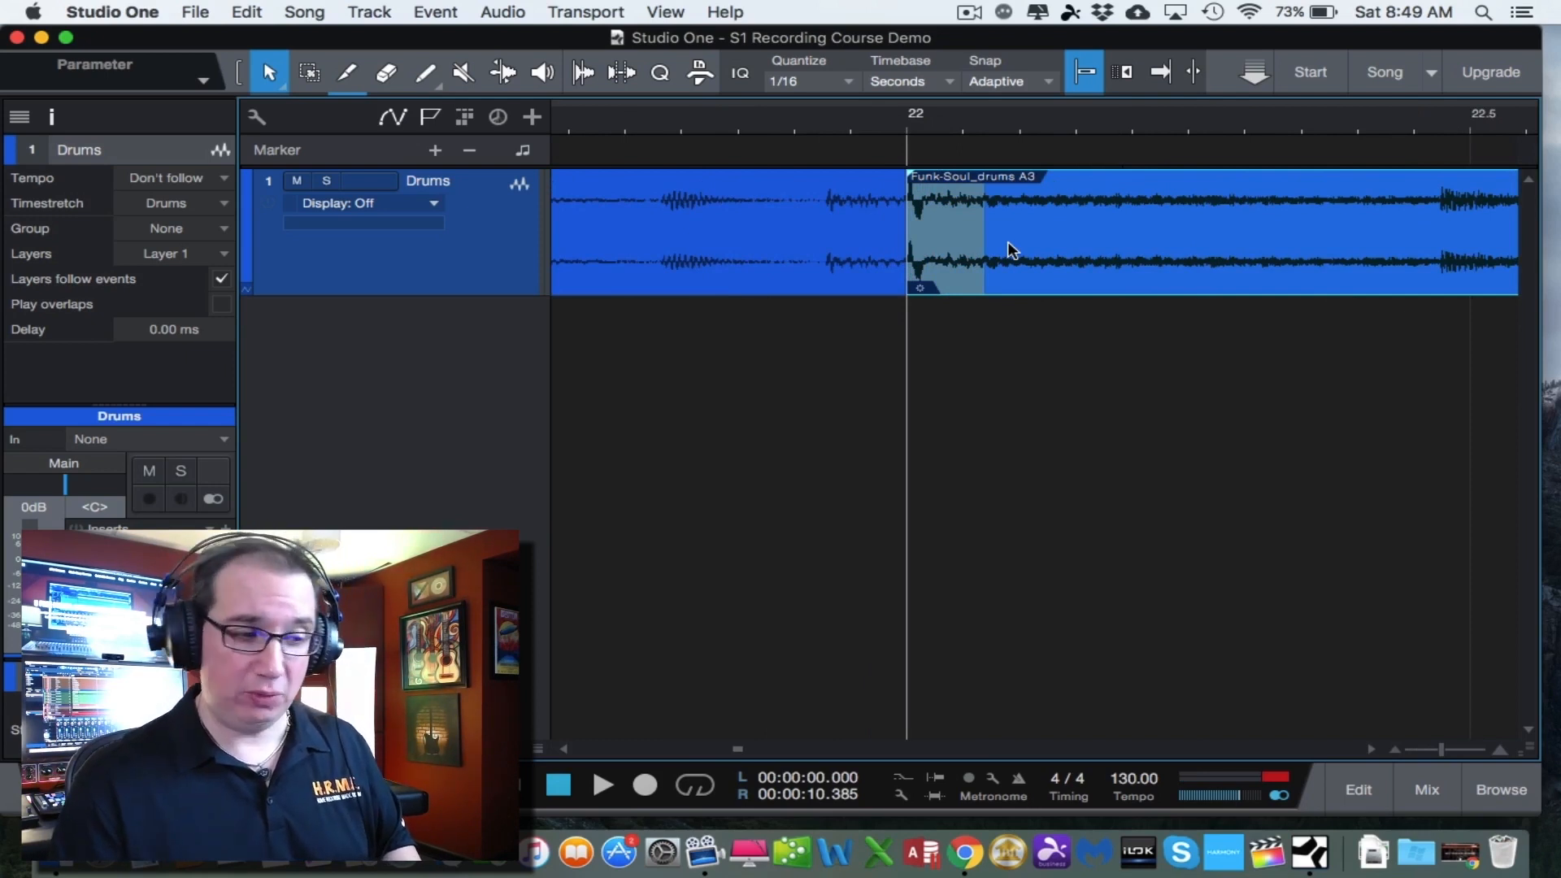
{"action": "left_click_drag", "start_coordinate": [991, 232], "coordinate": [1069, 236]}
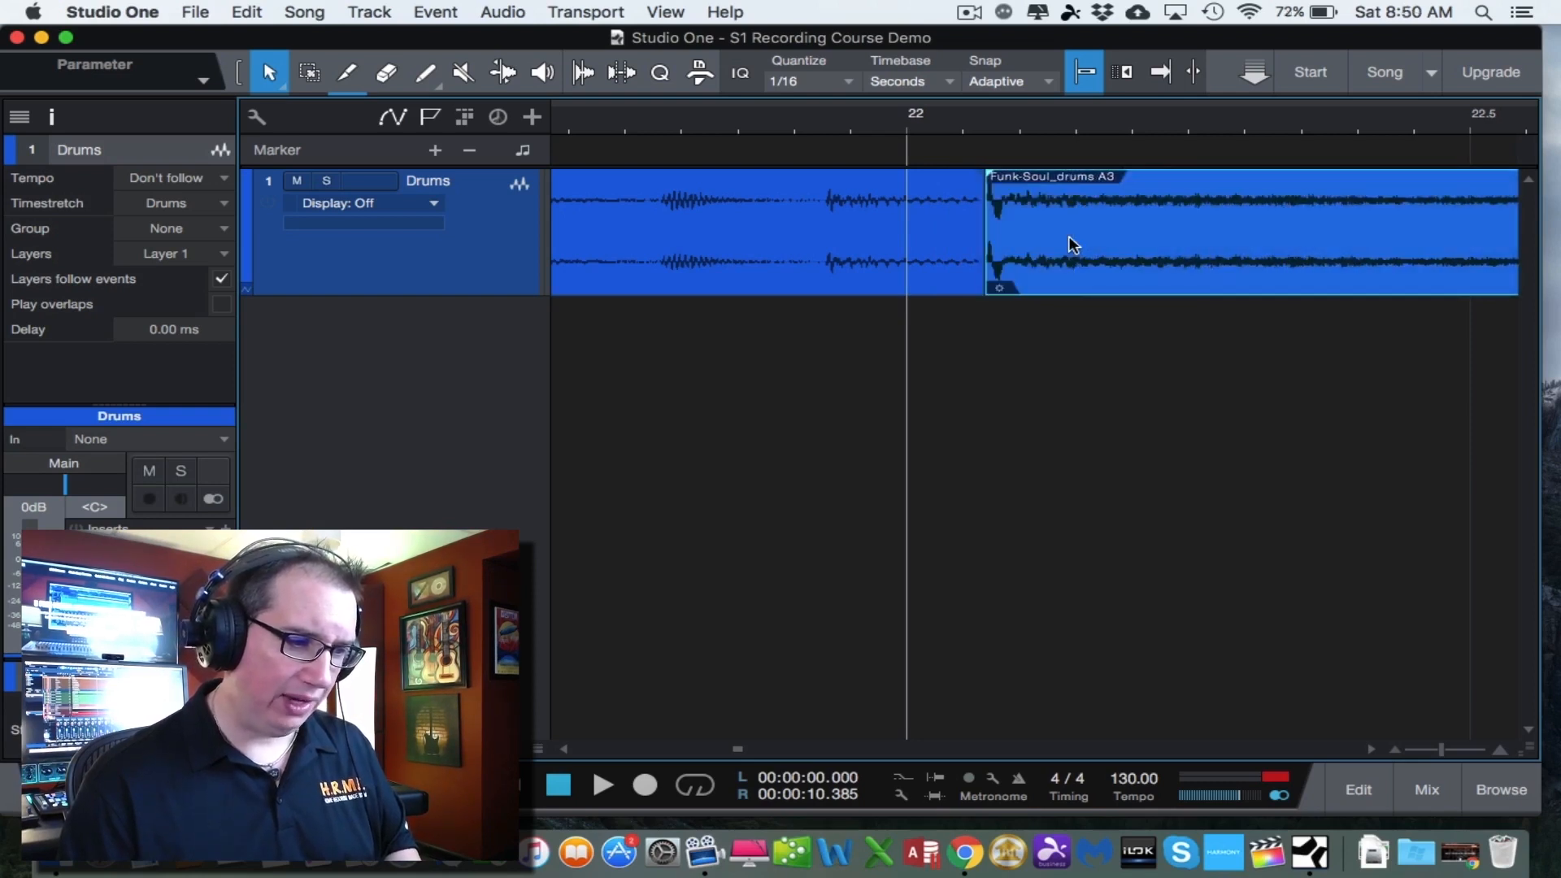
Examine the join between the A1 and A3 clips at different timeline zoom levels.
{"action": "key", "text": "e"}
{"action": "key", "text": "e"}
{"action": "key", "text": "e"}
{"action": "key", "text": "e"}
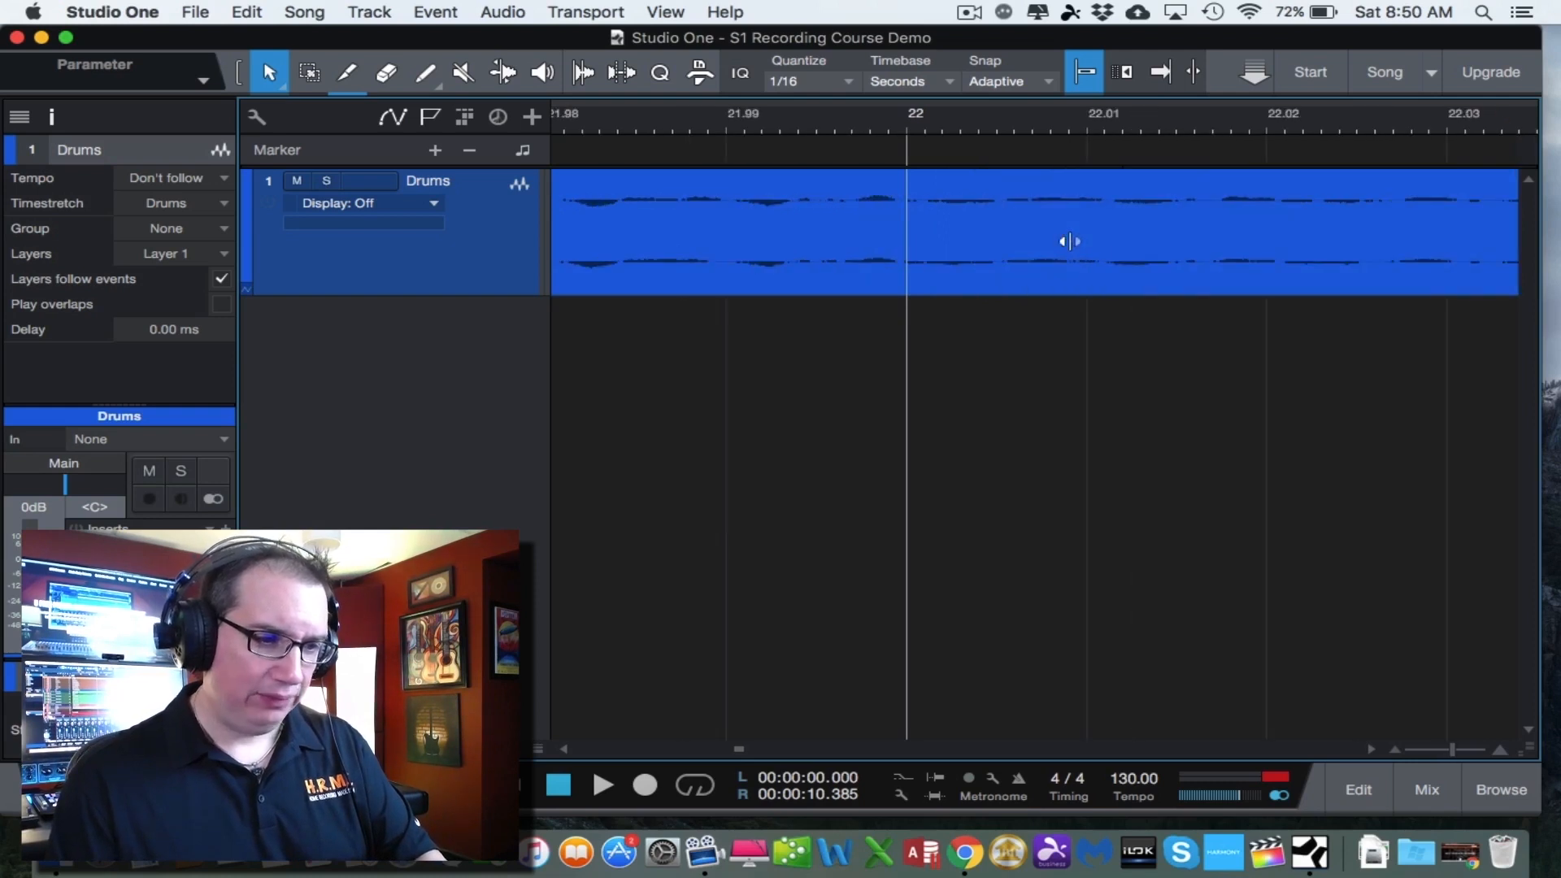
{"action": "key", "text": "w"}
{"action": "key", "text": "w"}
{"action": "key", "text": "w"}
{"action": "key", "text": "w"}
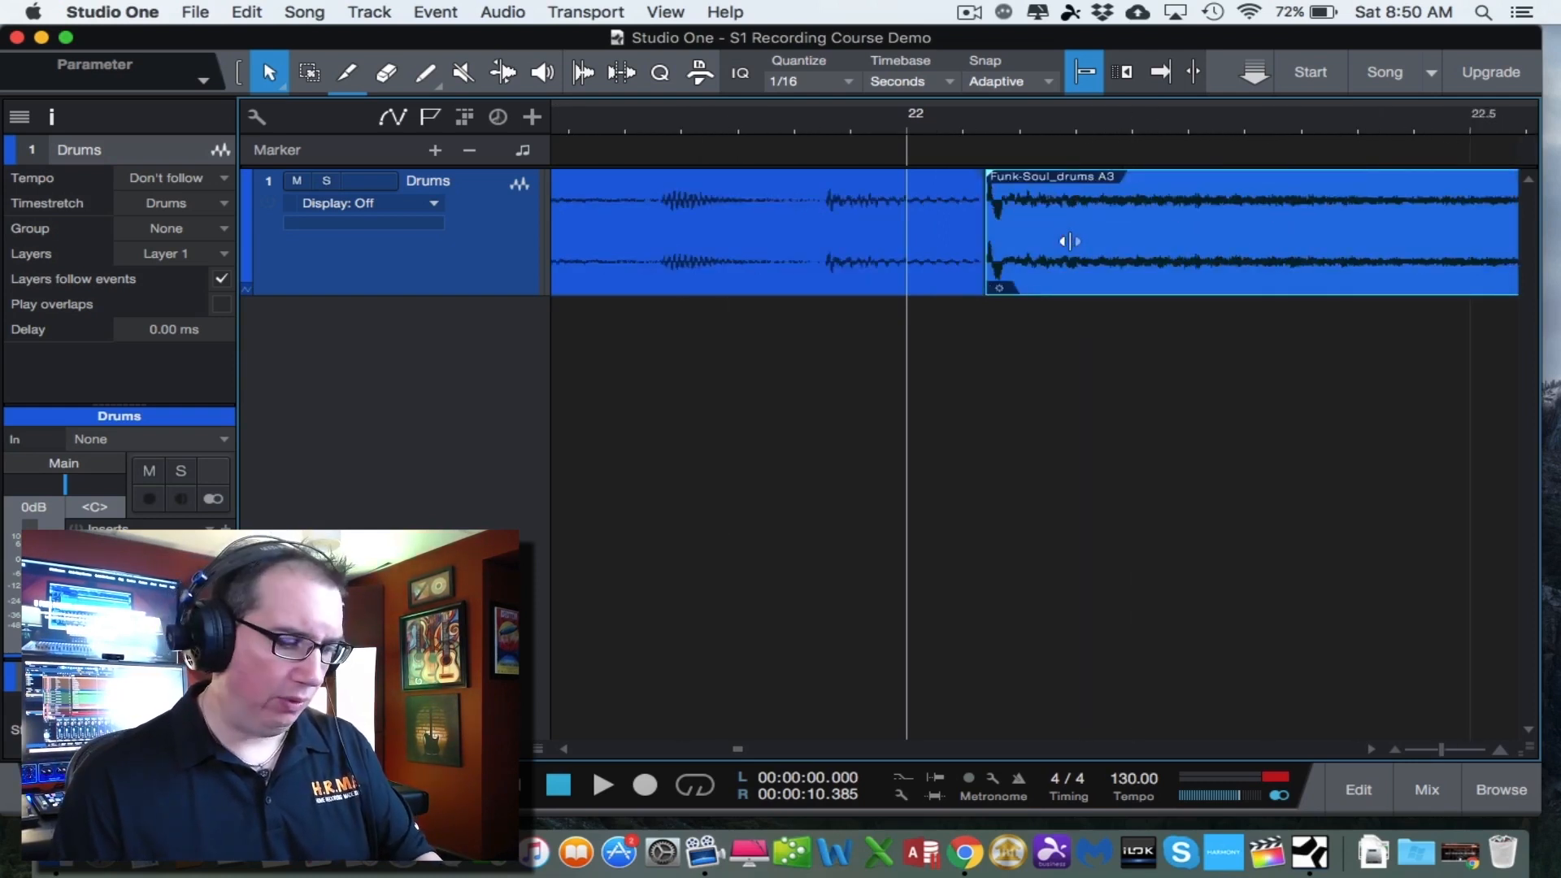
{"action": "key", "text": "w"}
{"action": "key", "text": "w"}
{"action": "key", "text": "w"}
{"action": "key", "text": "w"}
{"action": "key", "text": "w"}
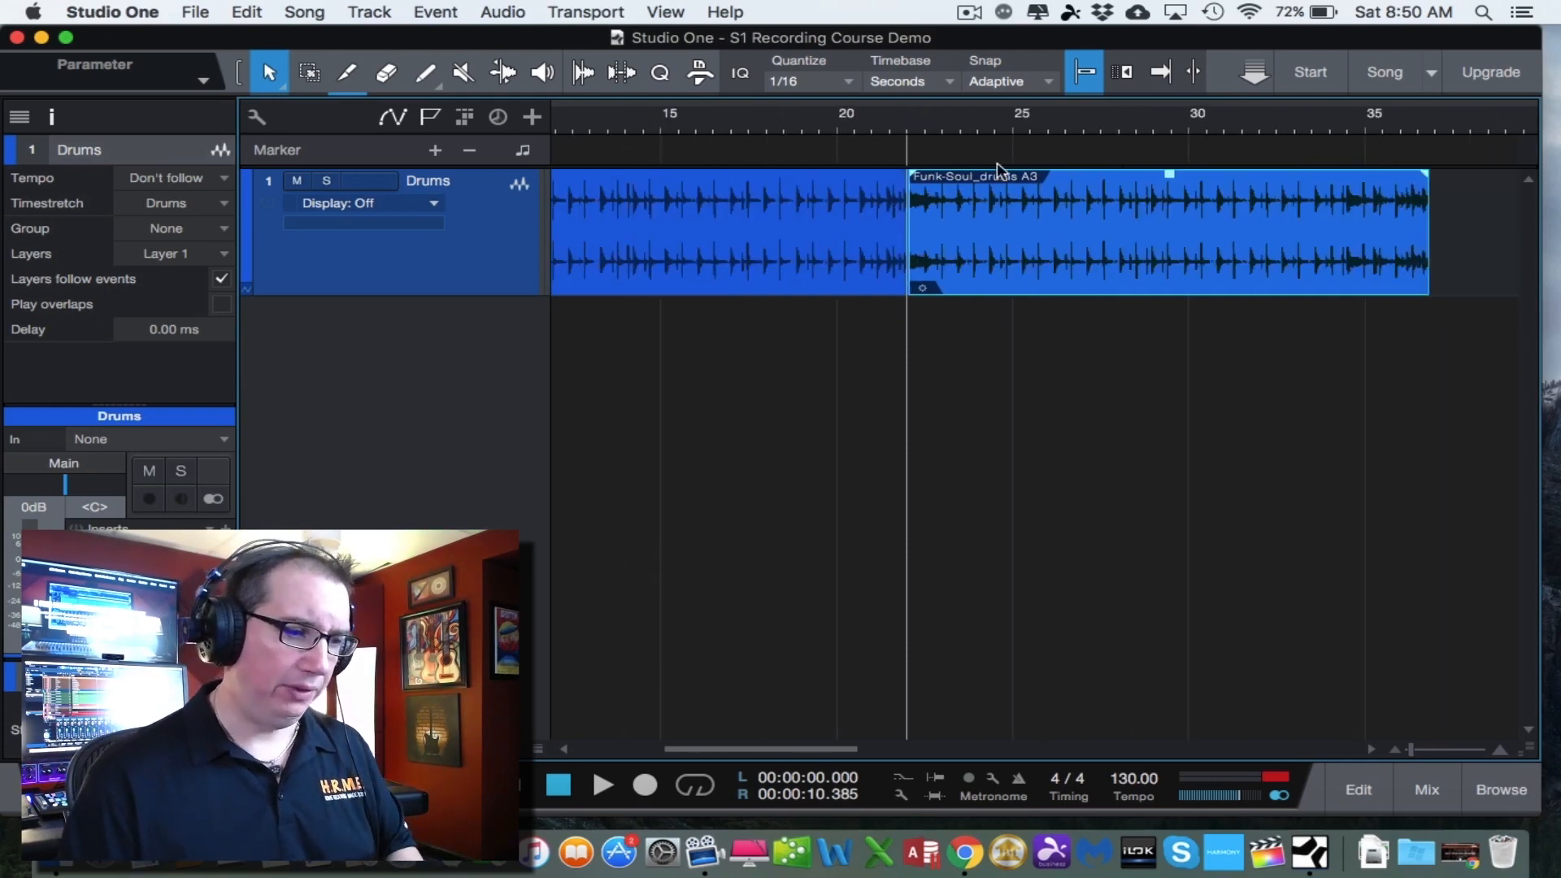
Play the Drums track from about 17.5 seconds through the A1 to A3 transition to the end of the A3 clip.
{"action": "left_click", "coordinate": [748, 137]}
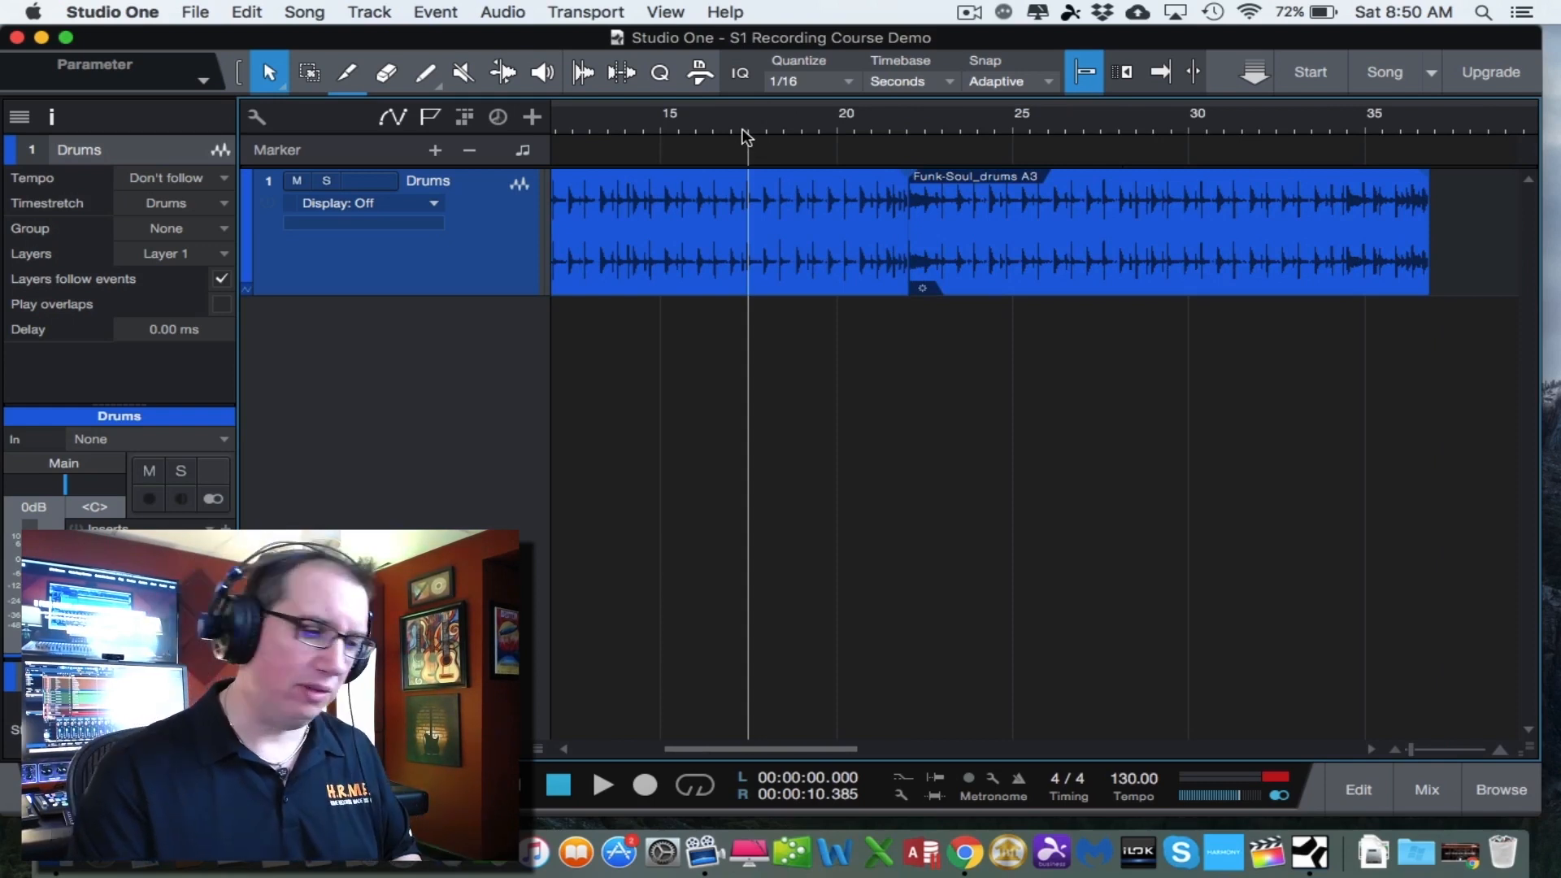
{"action": "key", "text": "space"}
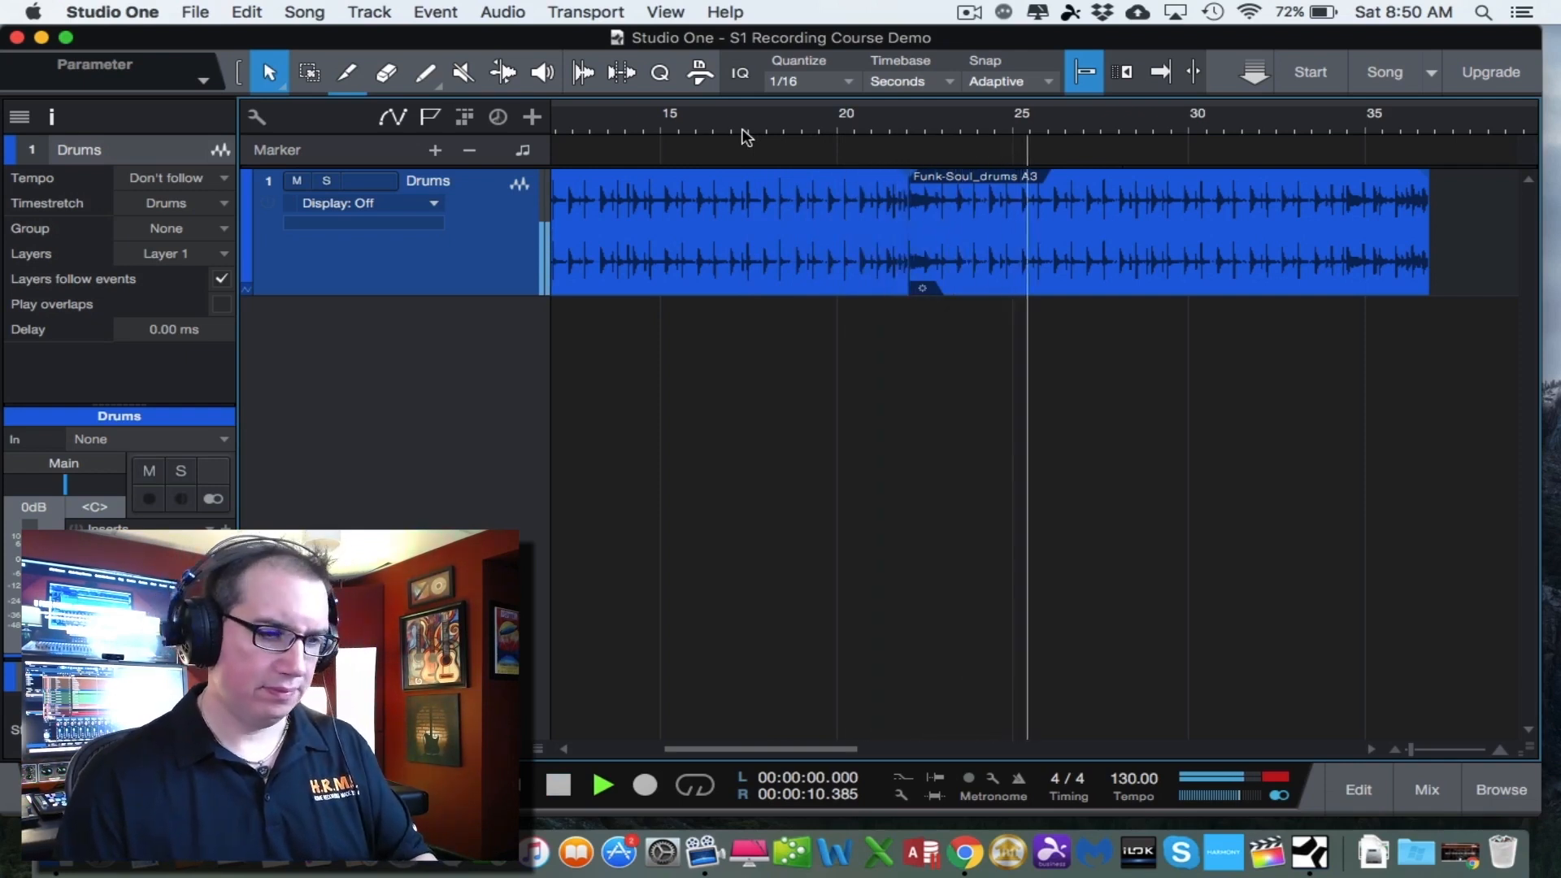
{"action": "key", "text": "w"}
{"action": "key", "text": "w"}
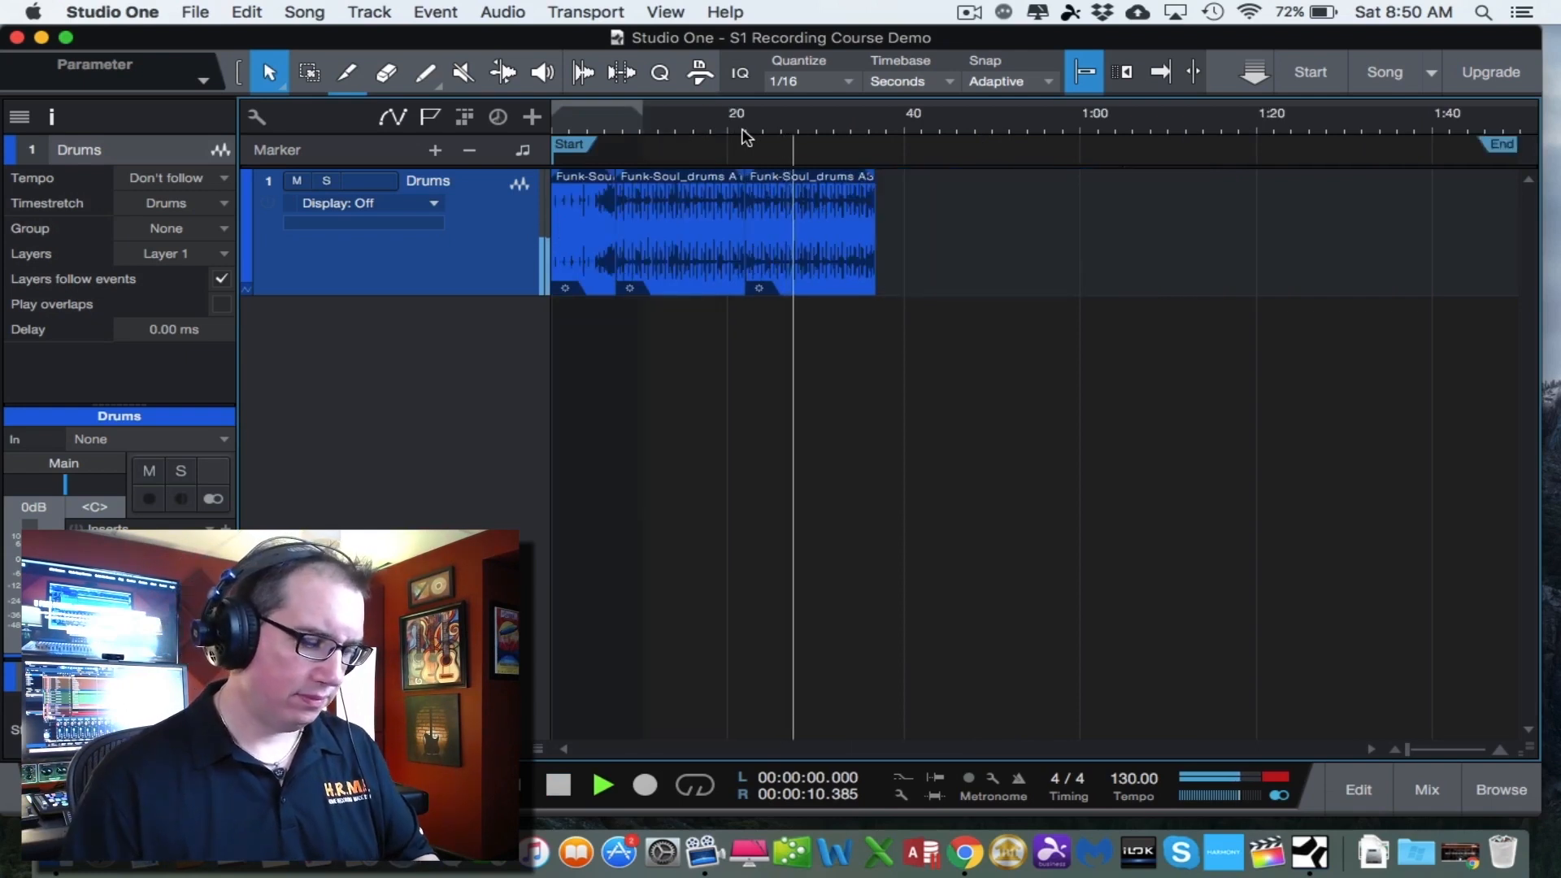
{"action": "key", "text": "e"}
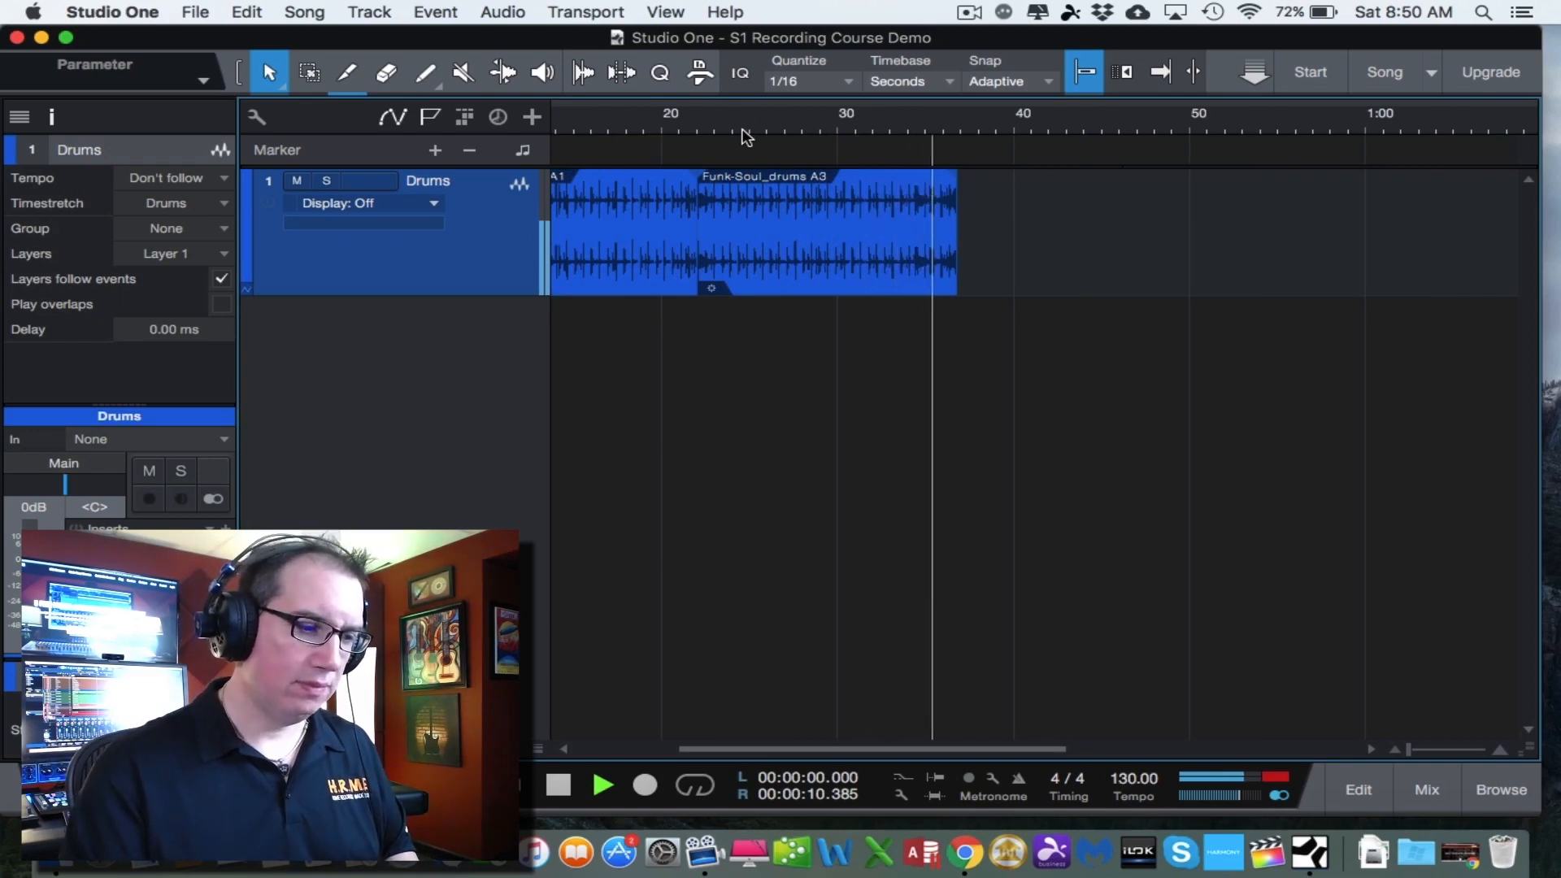
{"action": "key", "text": "space"}
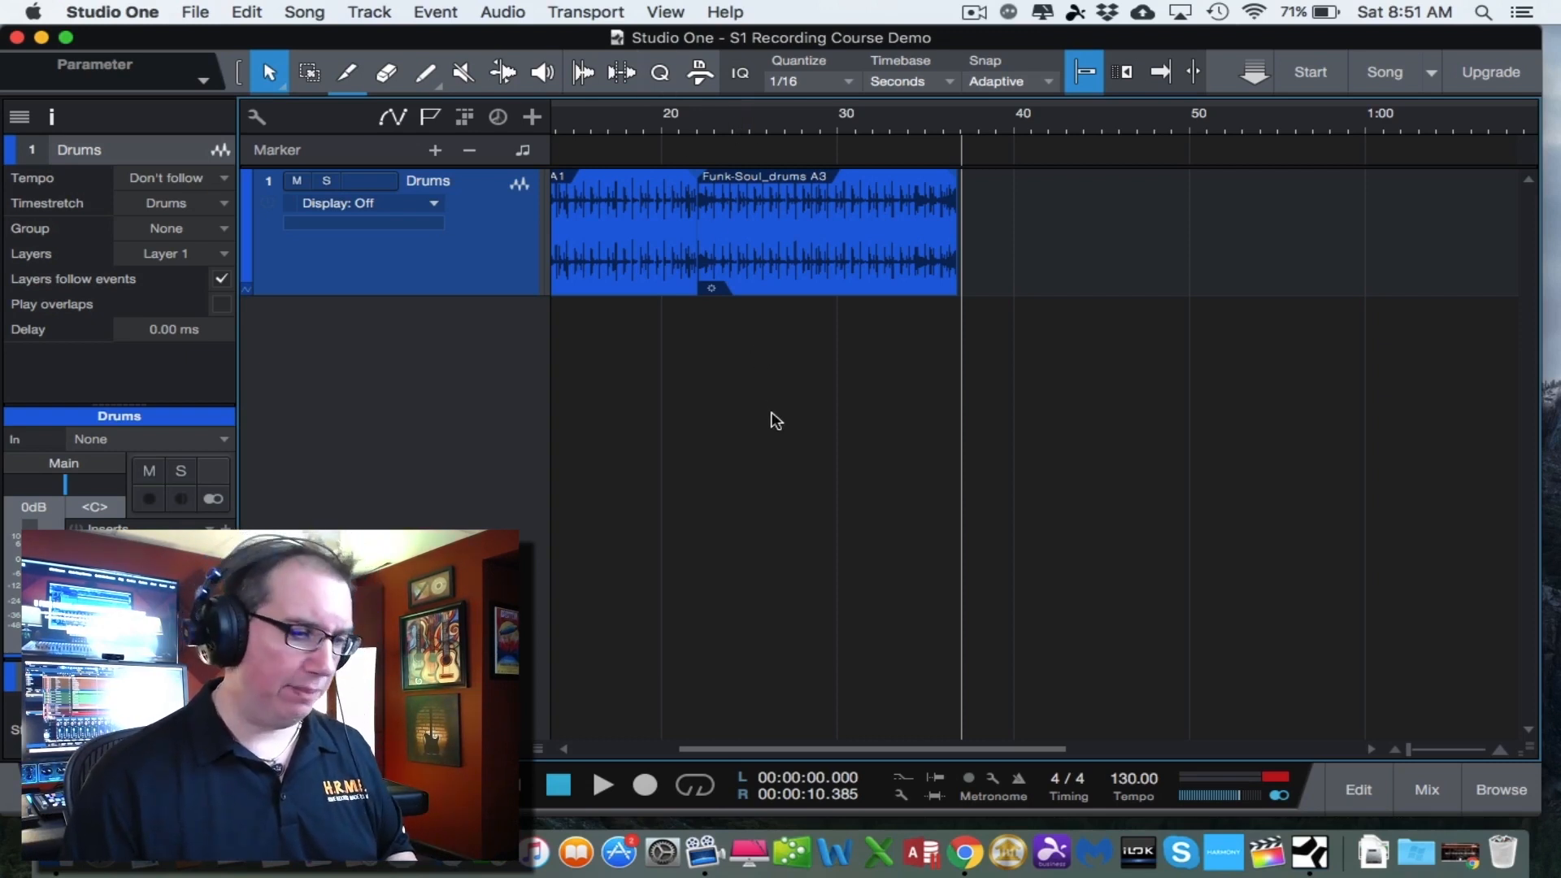
Move the clip selection along the Drums track from the intro clip through A1 to the A3 clip.
{"action": "scroll", "coordinate": [699, 388], "scroll_direction": "left", "scroll_amount": 5}
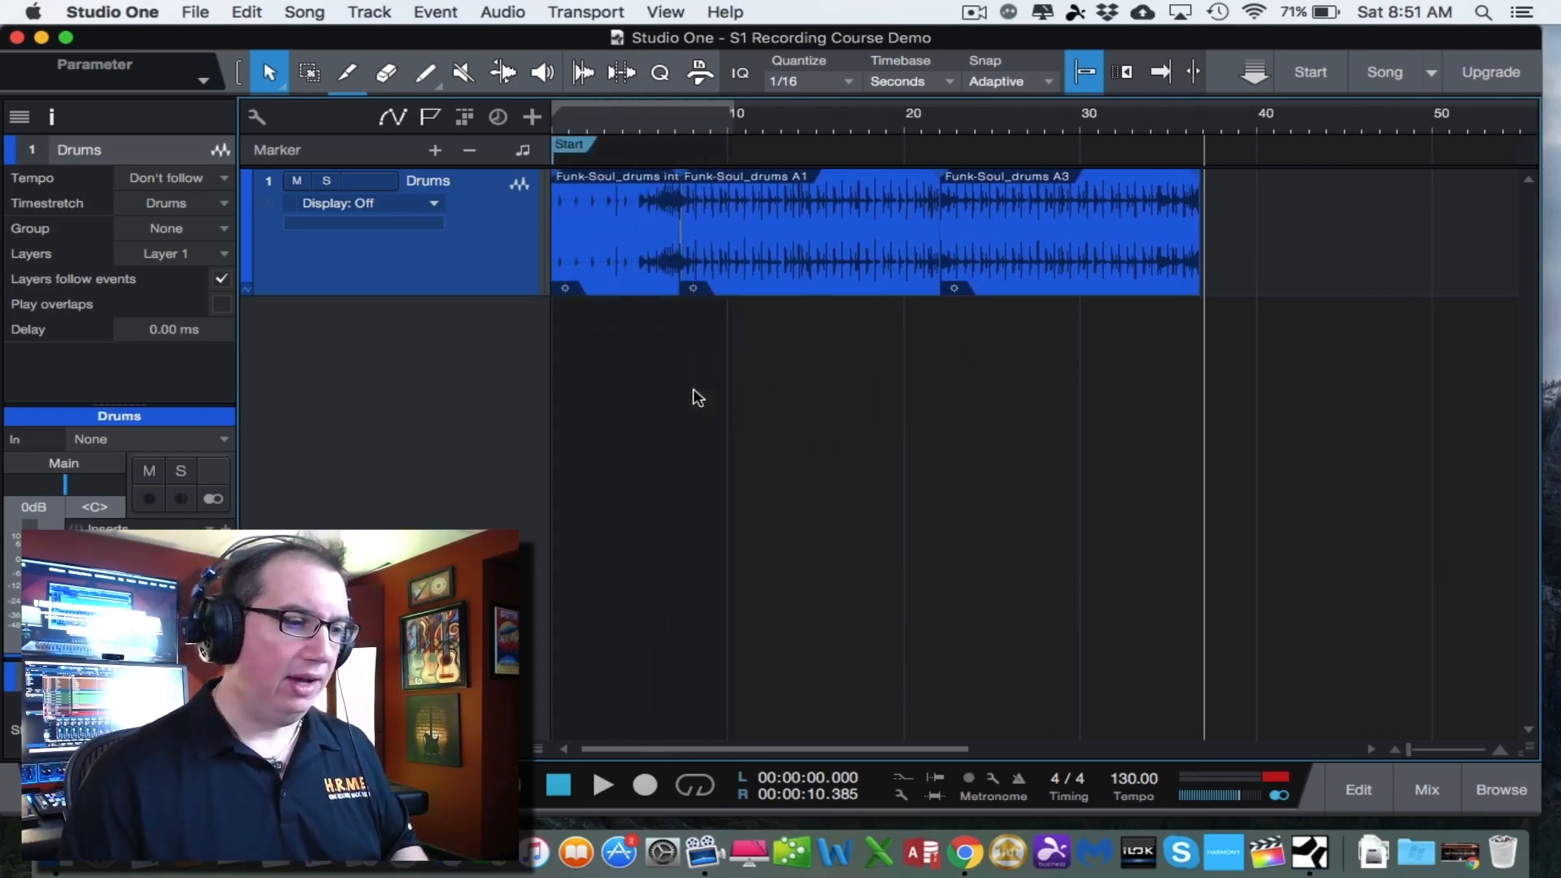
{"action": "left_click", "coordinate": [595, 234]}
{"action": "key", "text": "Right"}
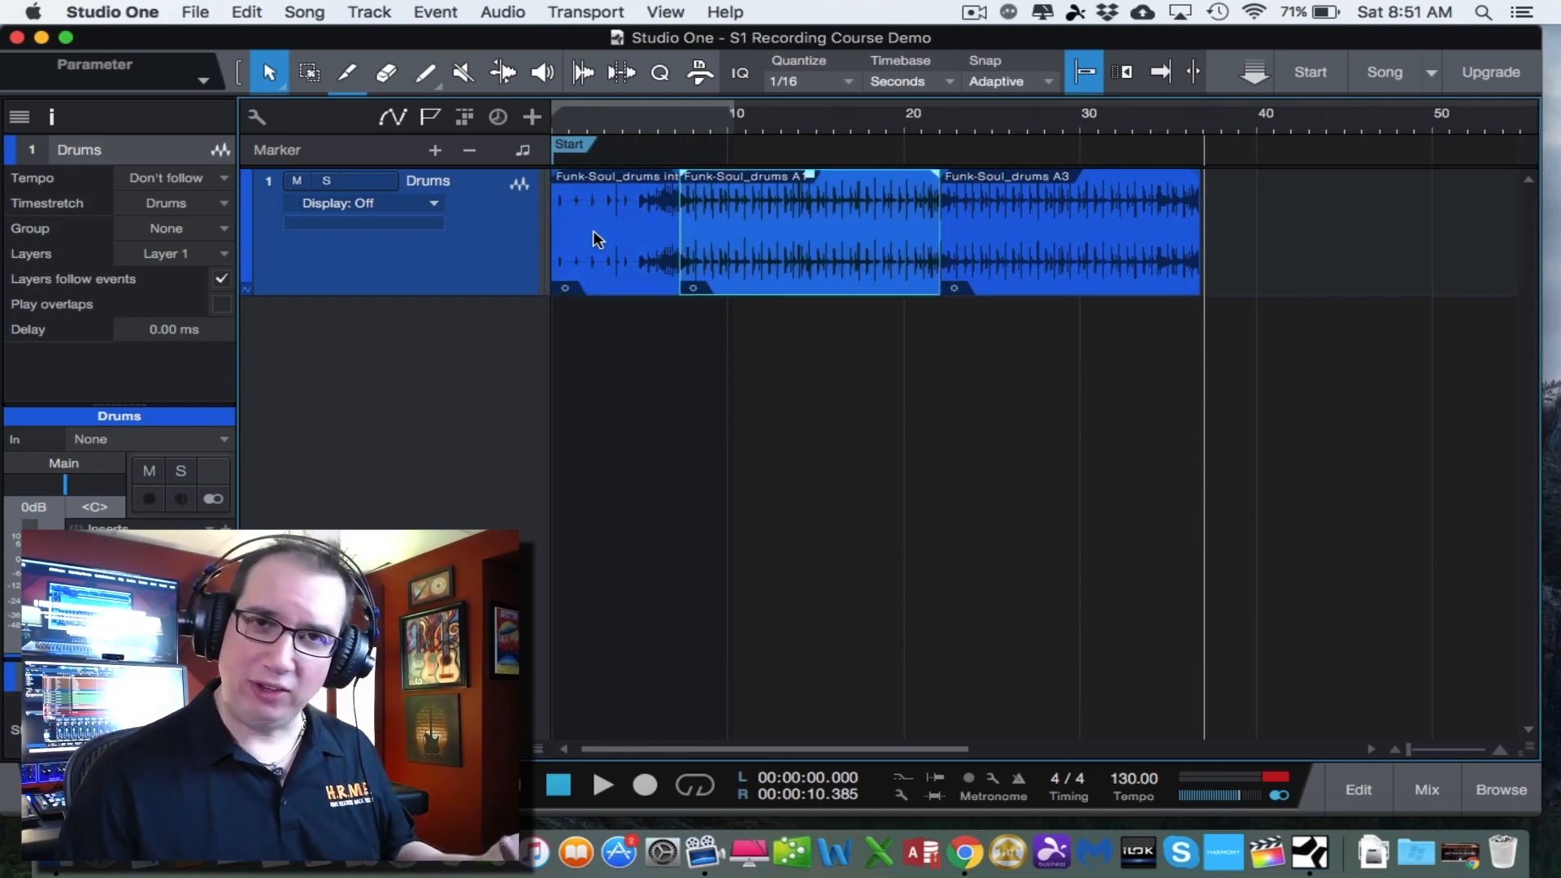
{"action": "key", "text": "Right"}
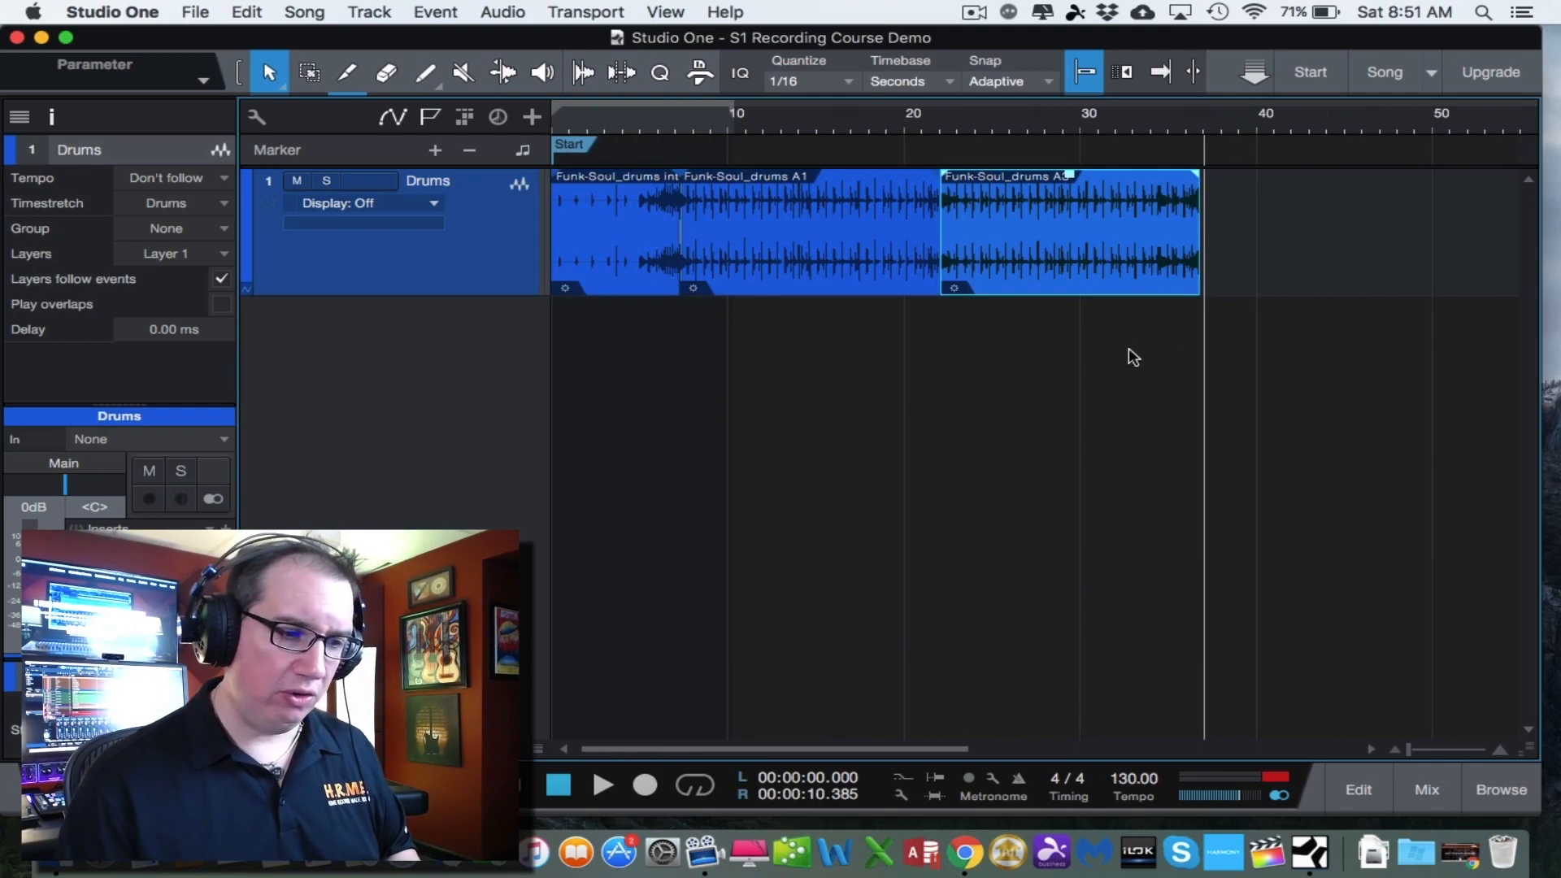
Preview the Funk-Soul_drums A4 loop, add it to the Drums track at the playhead after the A3 clip, and hide the browser.
{"action": "left_click", "coordinate": [1488, 787]}
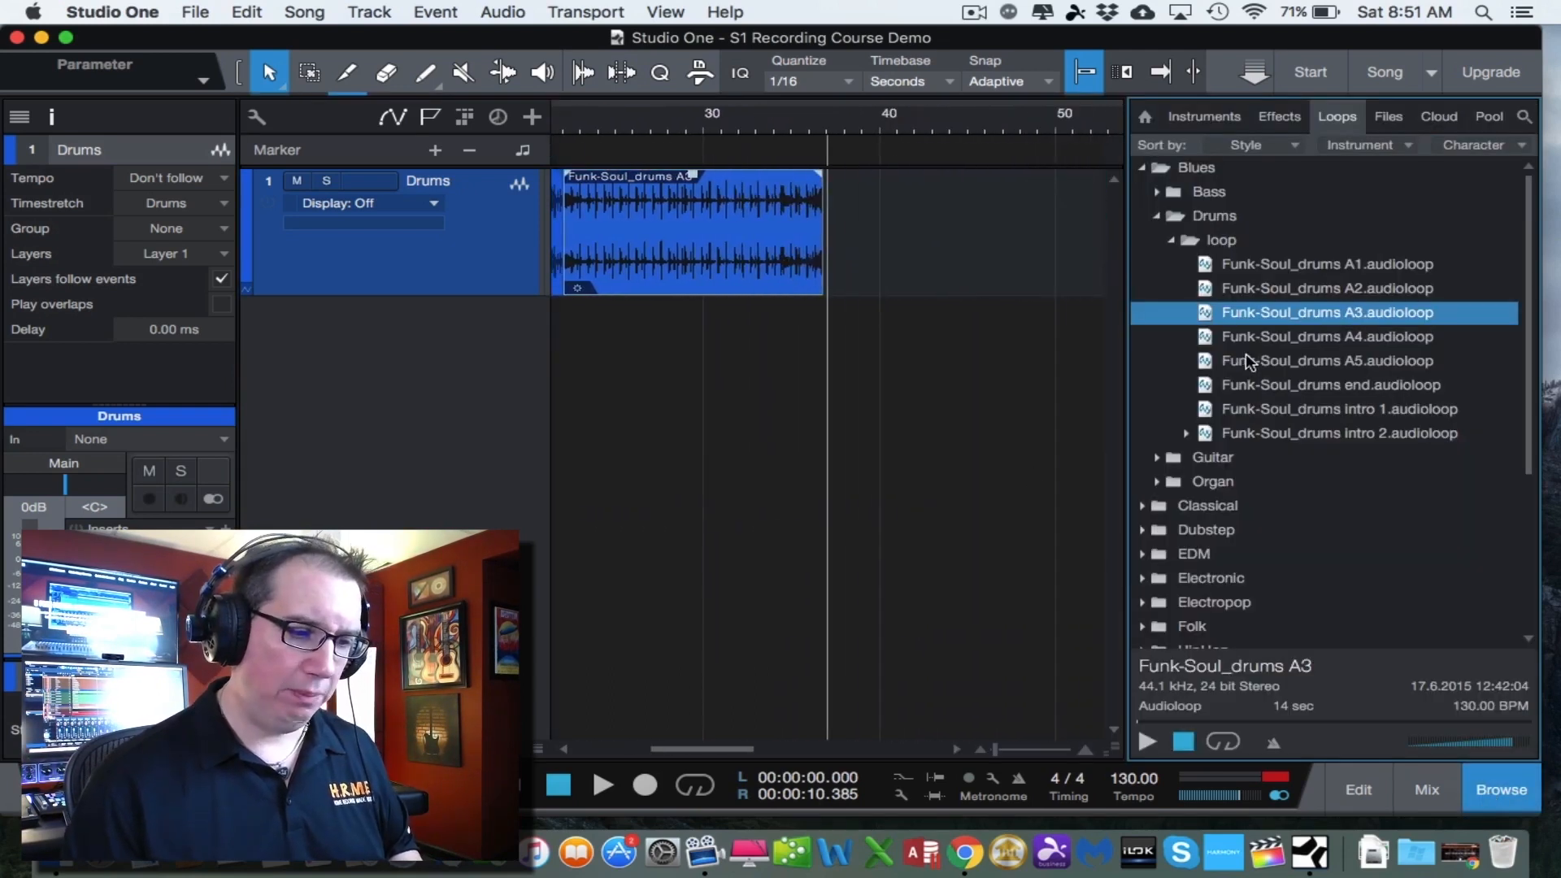
{"action": "left_click", "coordinate": [1278, 336]}
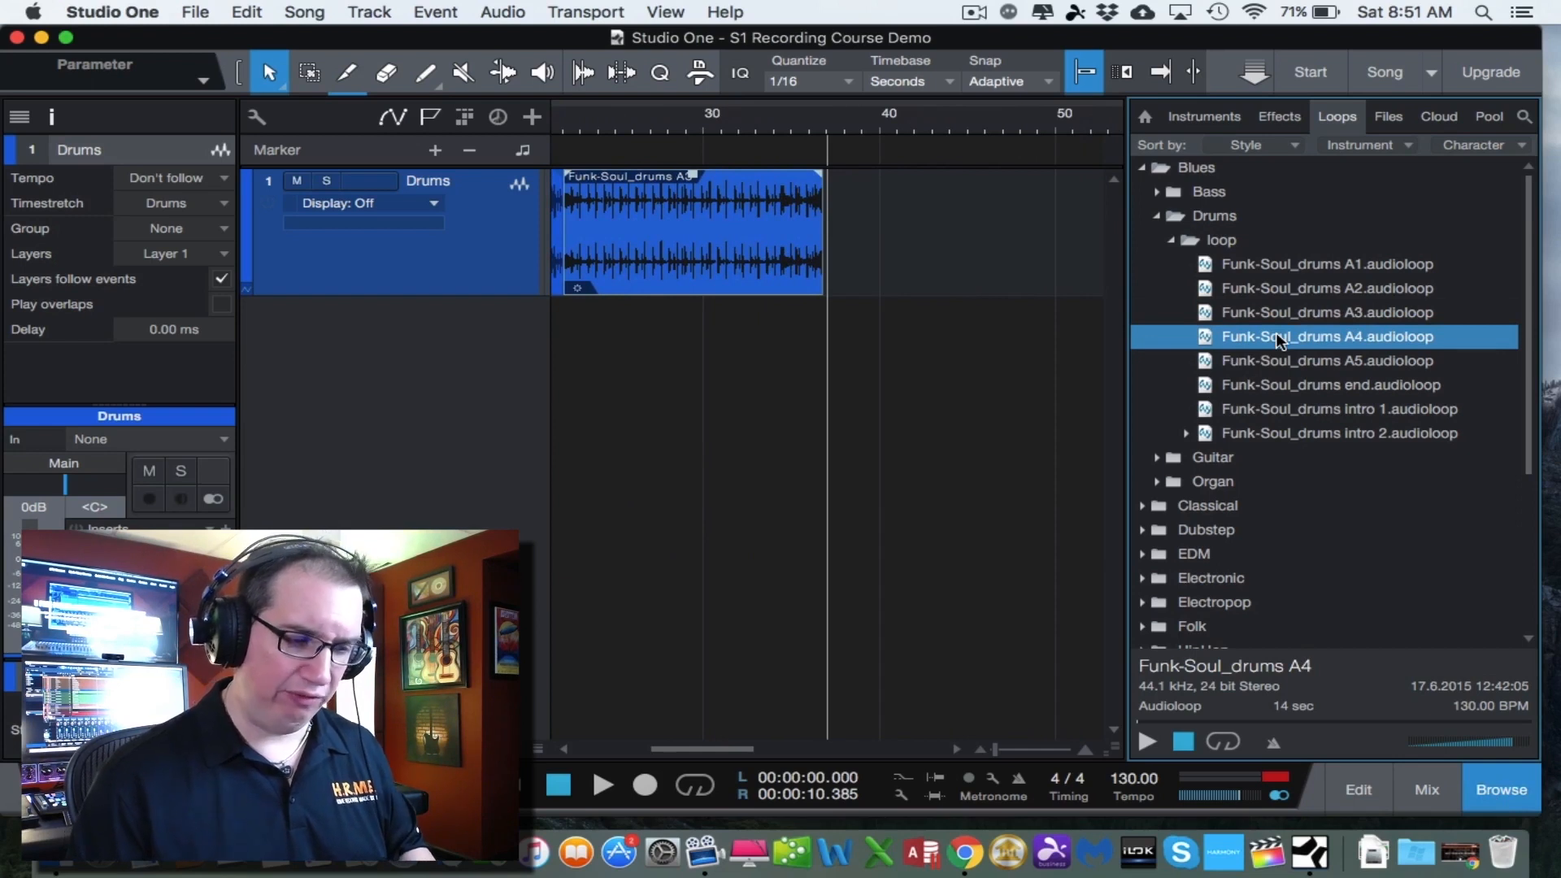
{"action": "left_click", "coordinate": [1147, 743]}
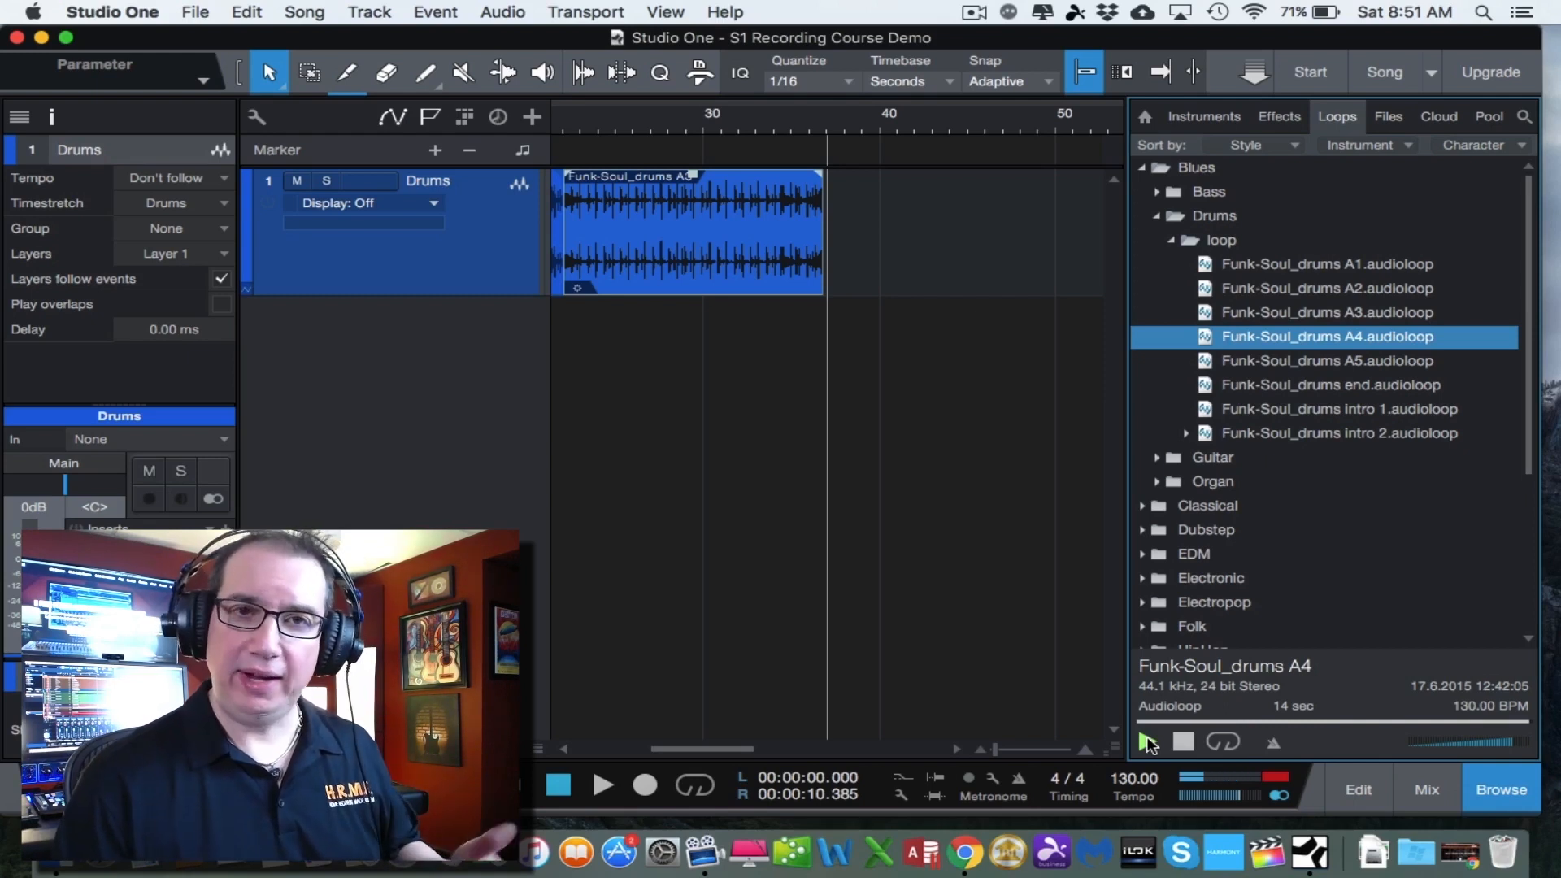
{"action": "left_click_drag", "start_coordinate": [1202, 340], "coordinate": [869, 250]}
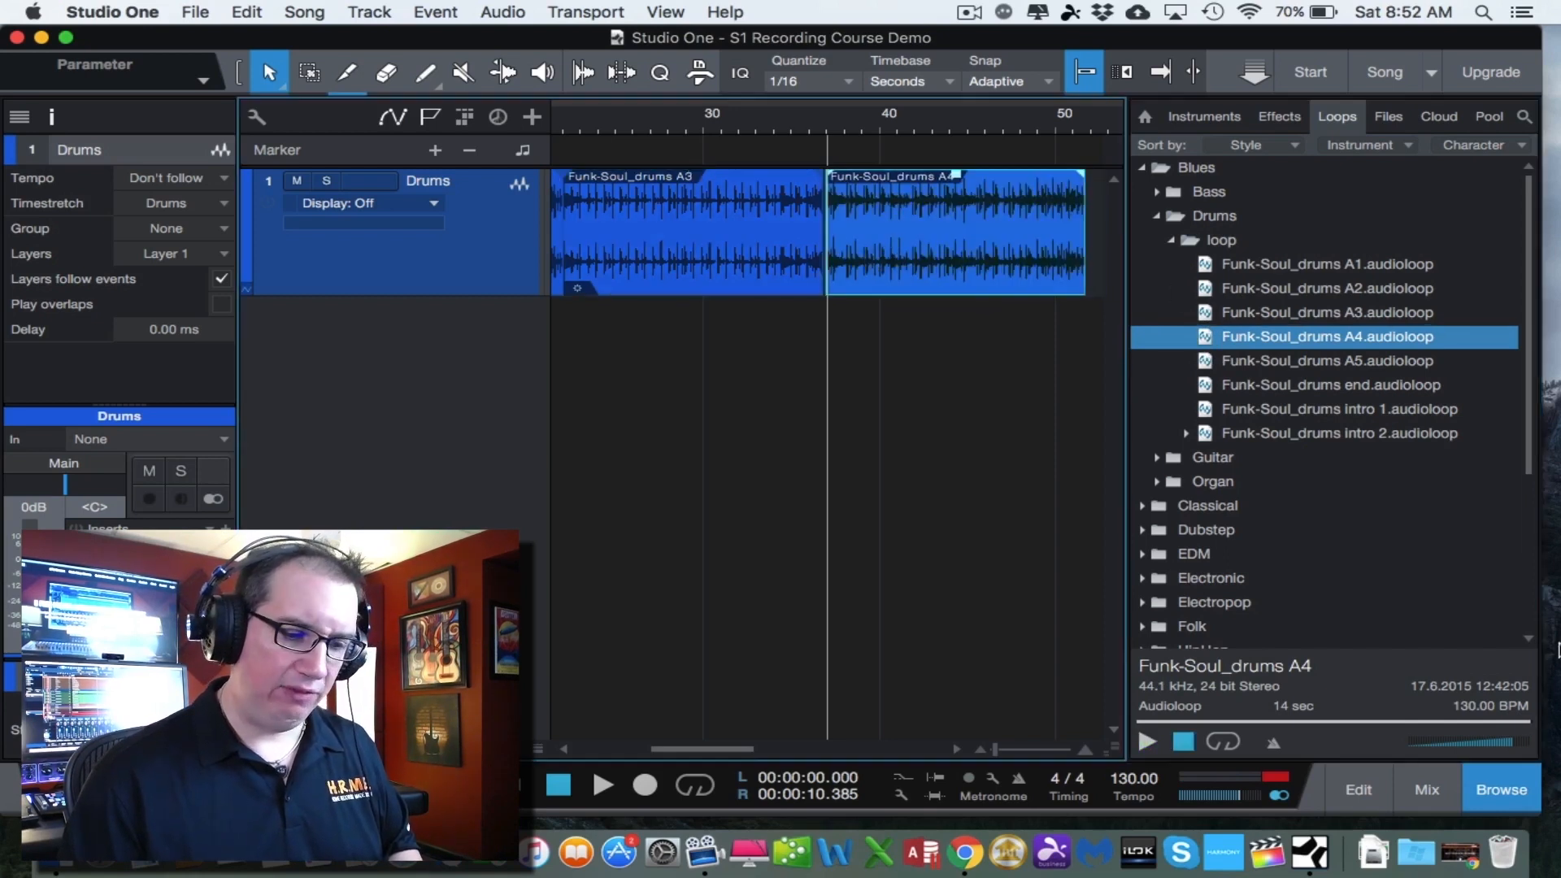
{"action": "left_click", "coordinate": [1504, 786]}
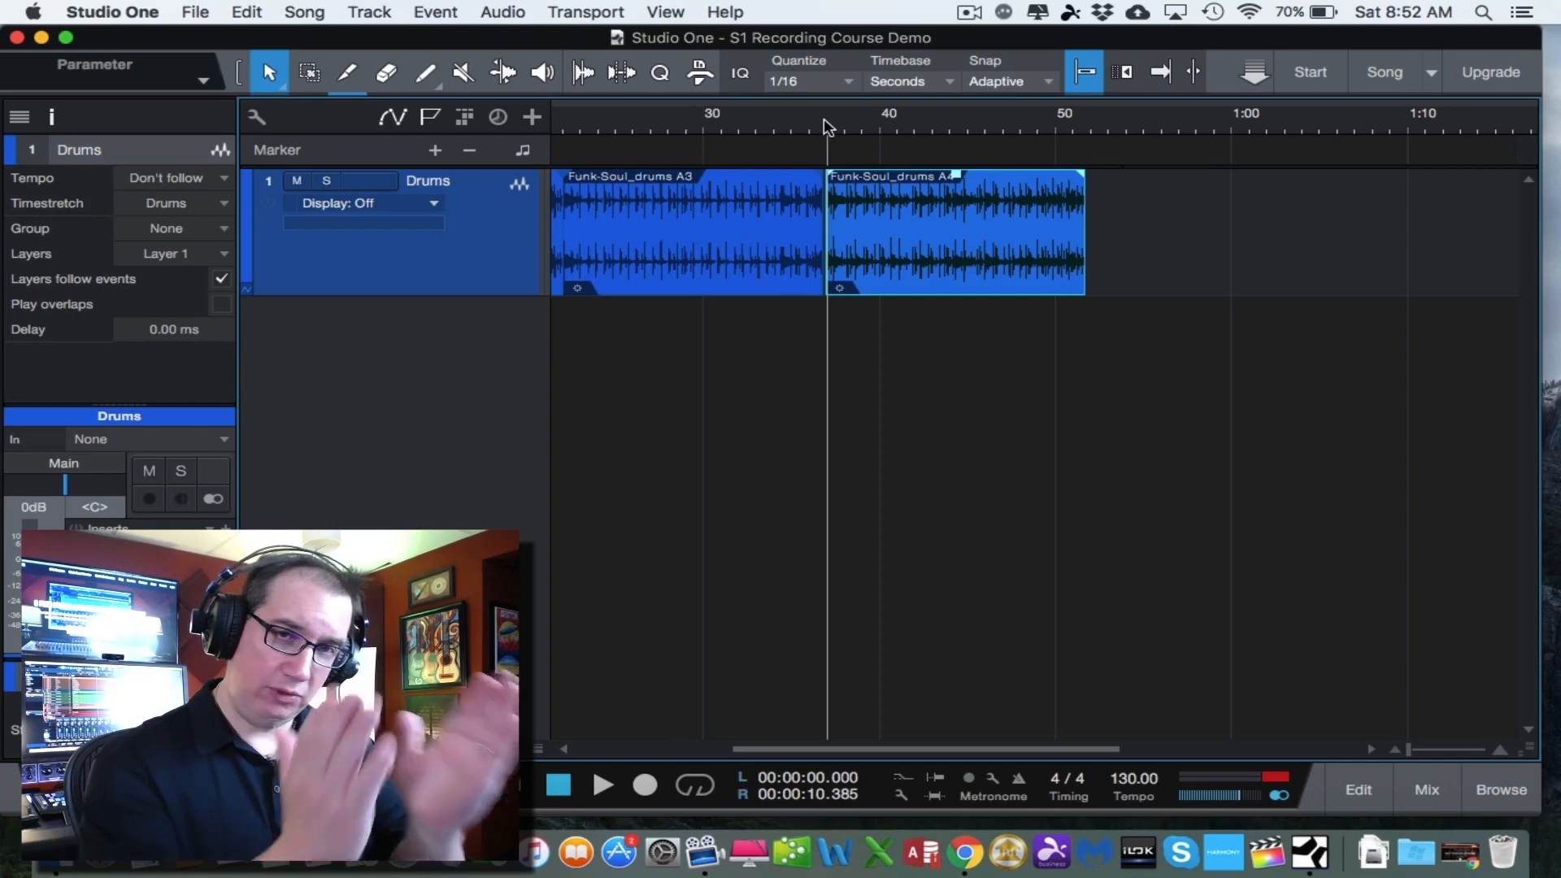
Examine the spacing between the A3 and A4 clips up close and within the whole song.
{"action": "key", "text": "e"}
{"action": "key", "text": "e"}
{"action": "key", "text": "e"}
{"action": "key", "text": "e"}
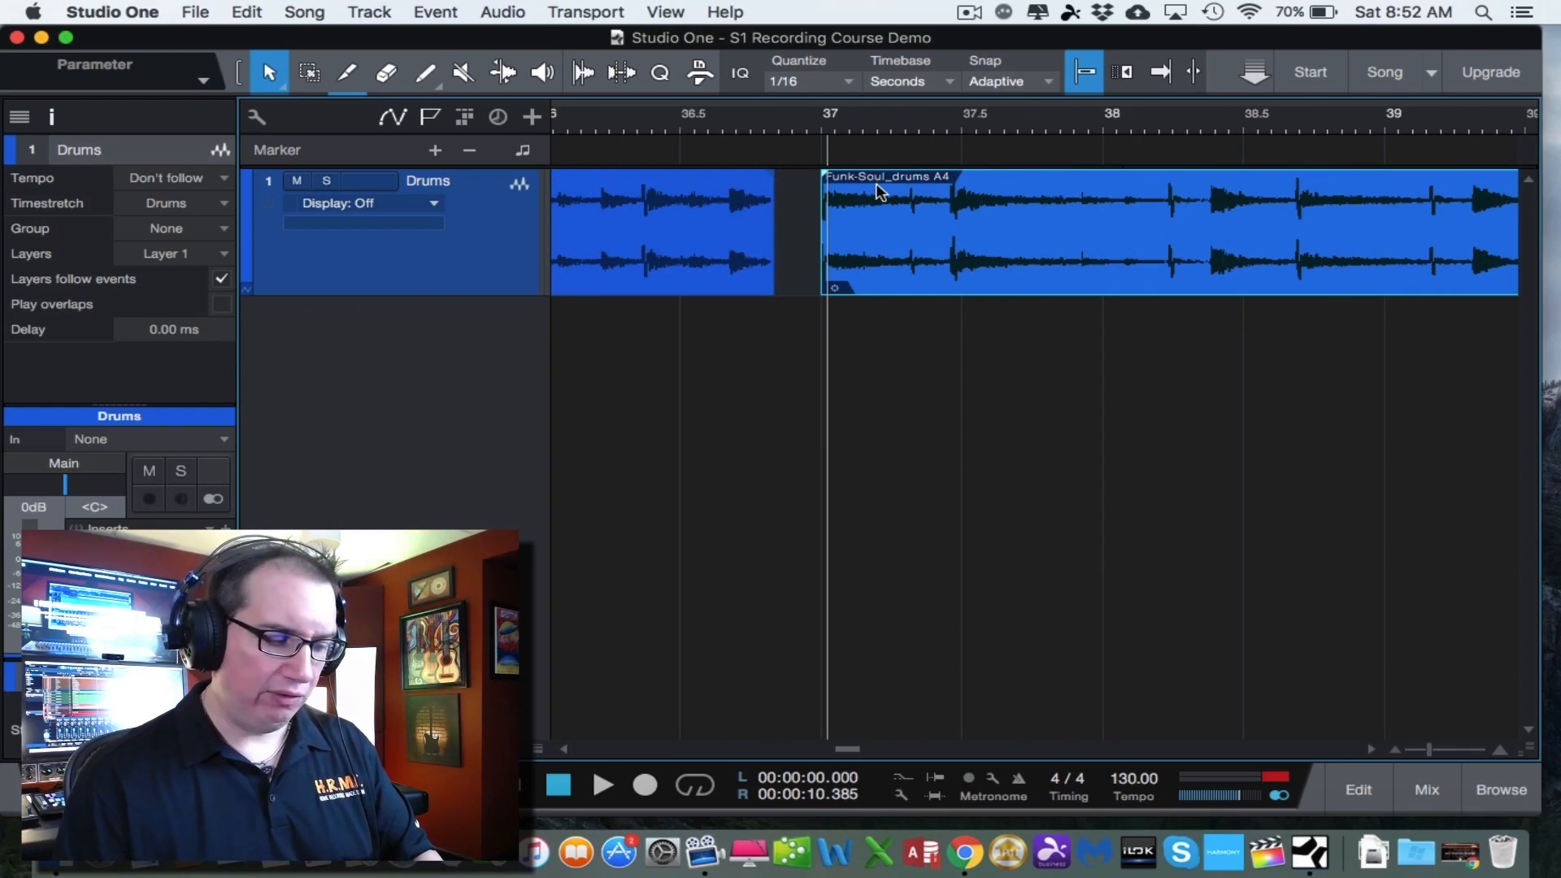
{"action": "key", "text": "w"}
{"action": "key", "text": "w"}
{"action": "key", "text": "w"}
{"action": "key", "text": "w"}
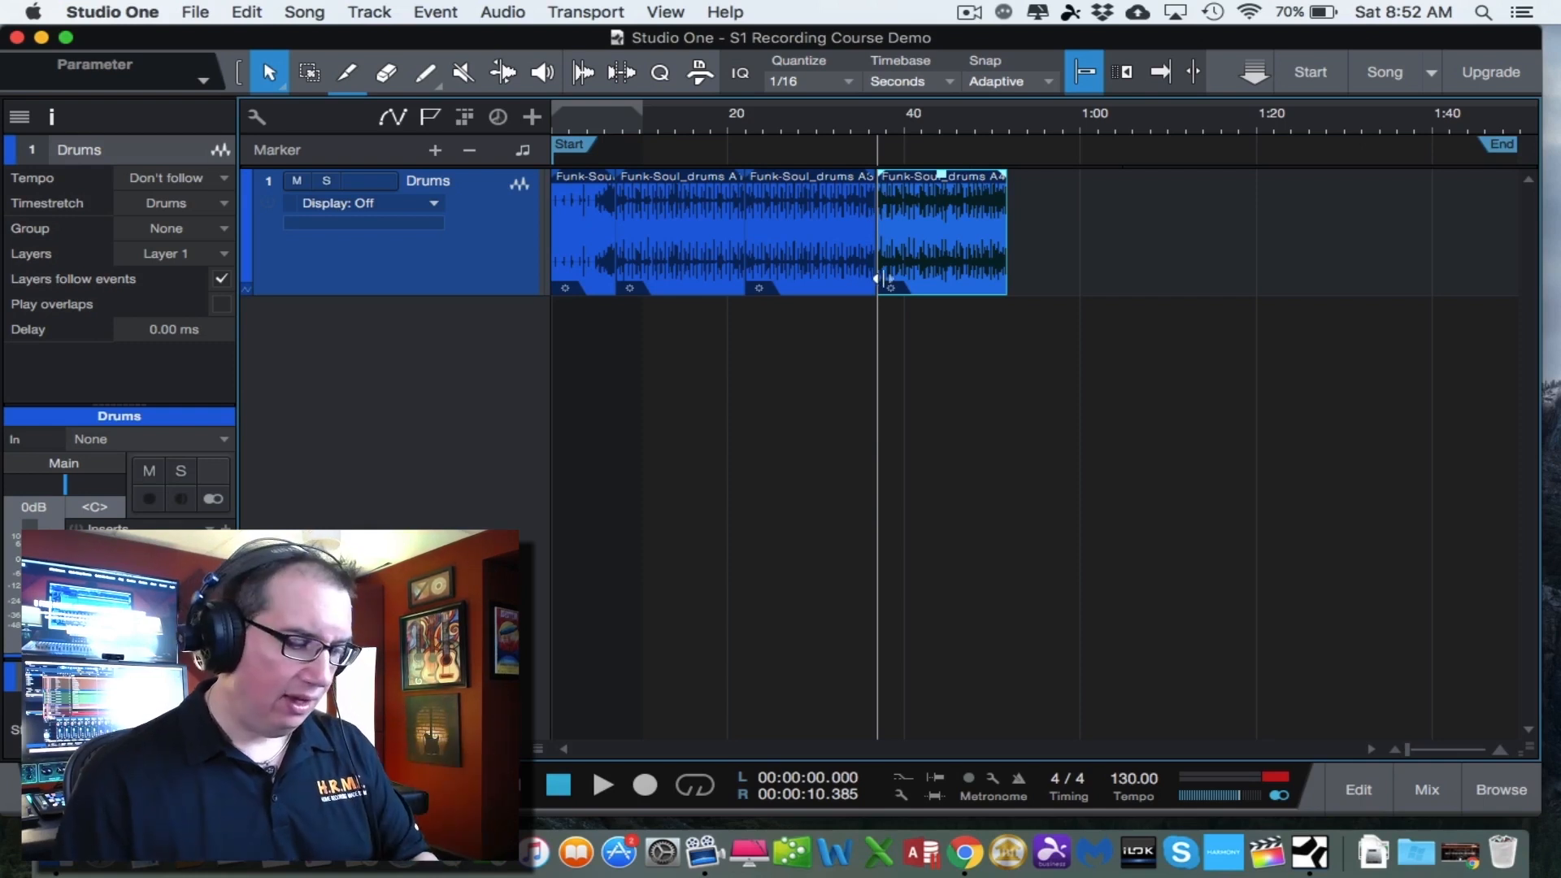
Move the A4 clip earlier on the Drums track so it starts exactly at the end of the A3 clip.
{"action": "key", "text": "e"}
{"action": "key", "text": "e"}
{"action": "key", "text": "e"}
{"action": "key", "text": "e"}
{"action": "key", "text": "e"}
{"action": "key", "text": "e"}
{"action": "key", "text": "e"}
{"action": "key", "text": "e"}
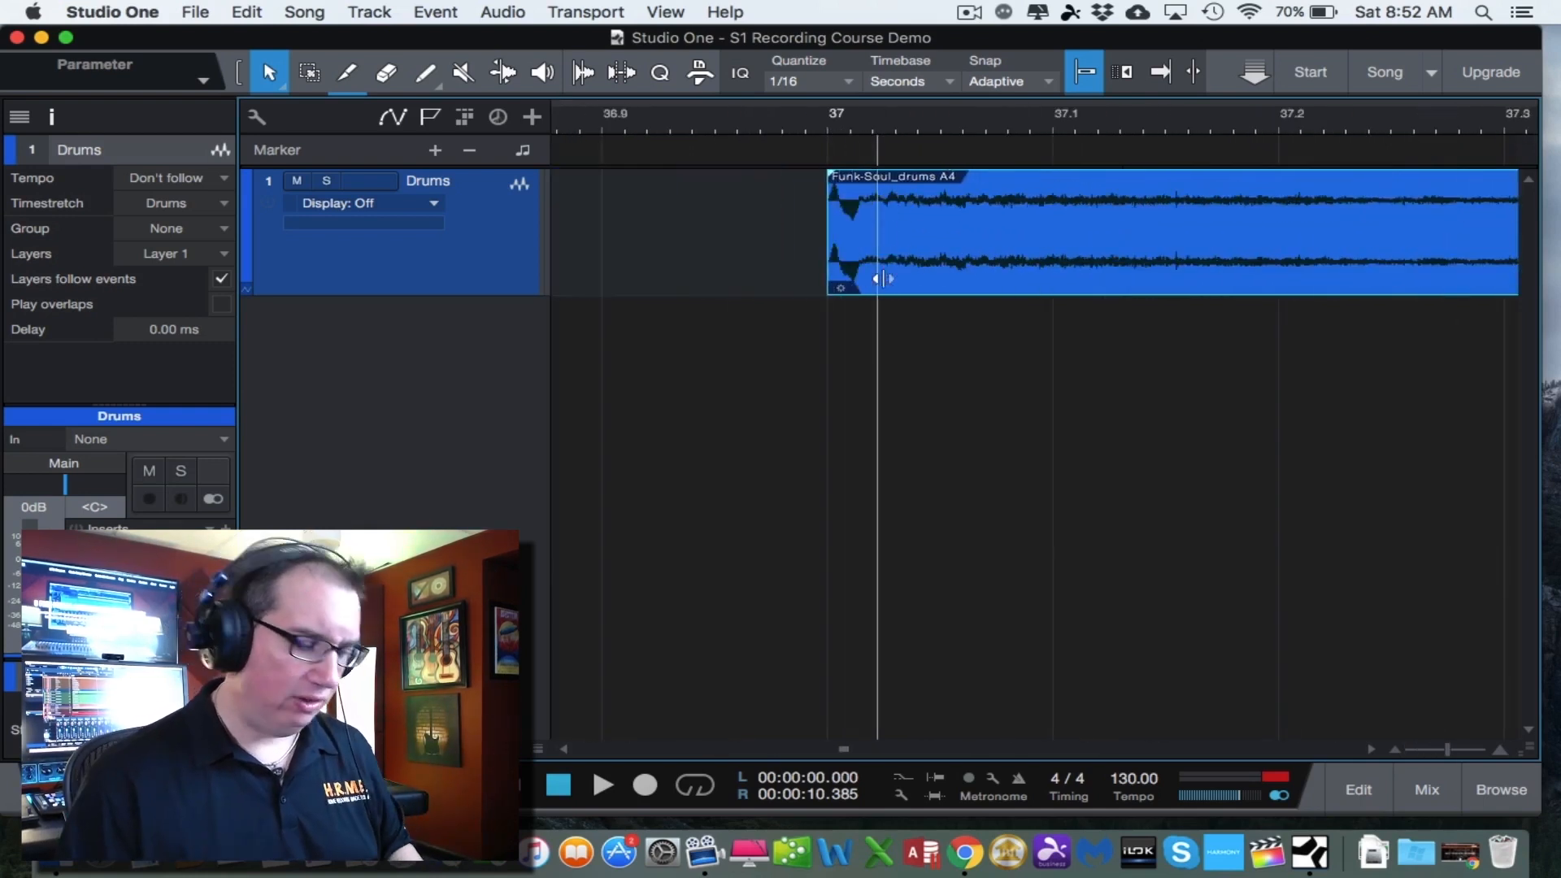
{"action": "scroll", "coordinate": [755, 499], "scroll_direction": "left", "scroll_amount": 5}
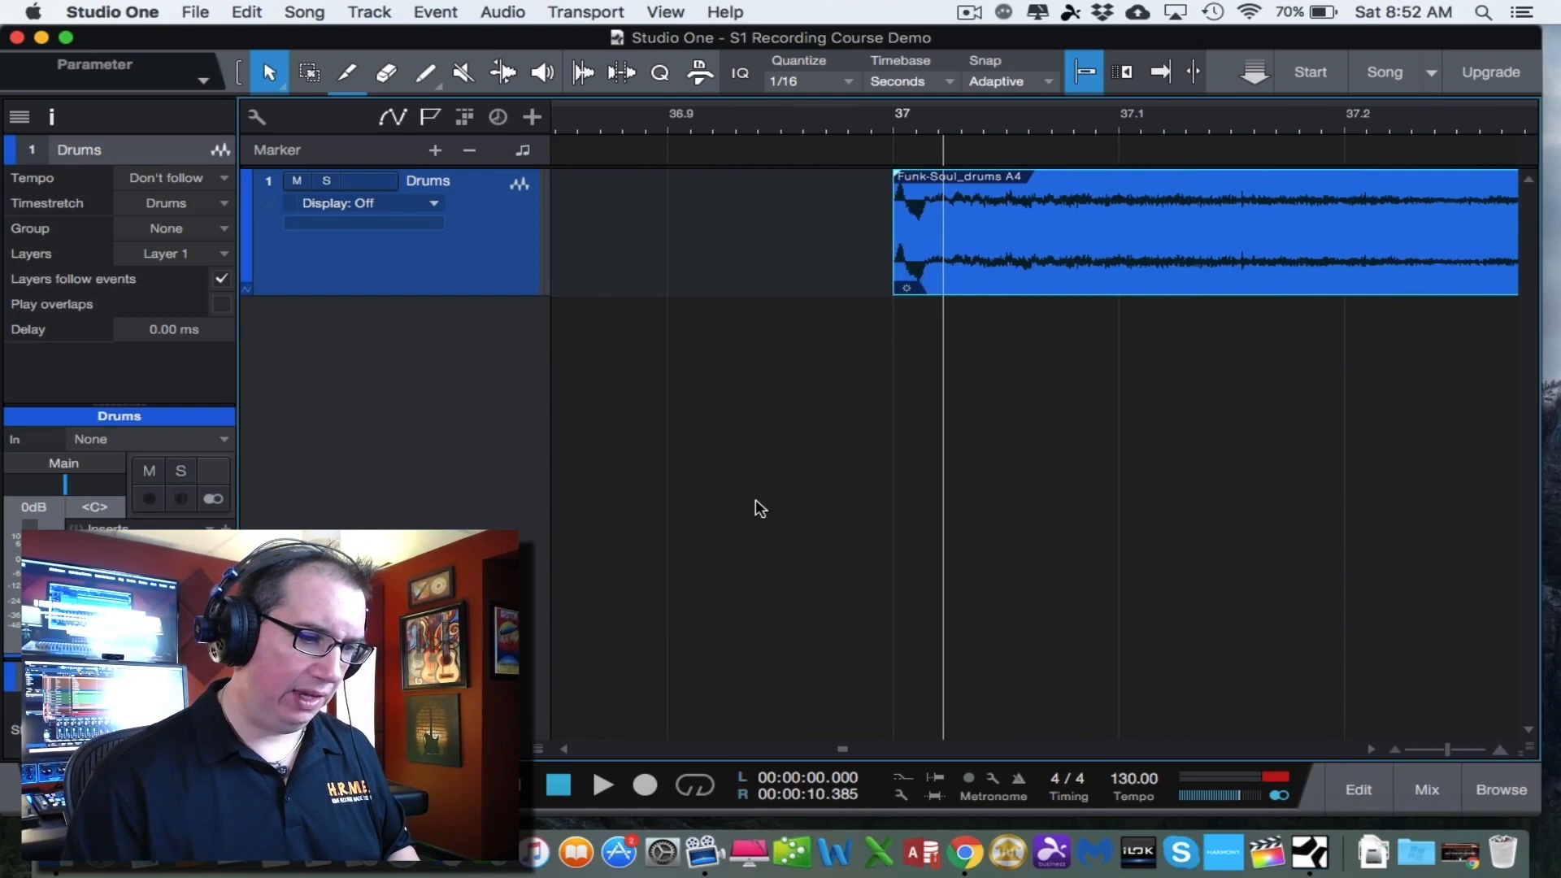
{"action": "left_click_drag", "start_coordinate": [1273, 216], "coordinate": [914, 260]}
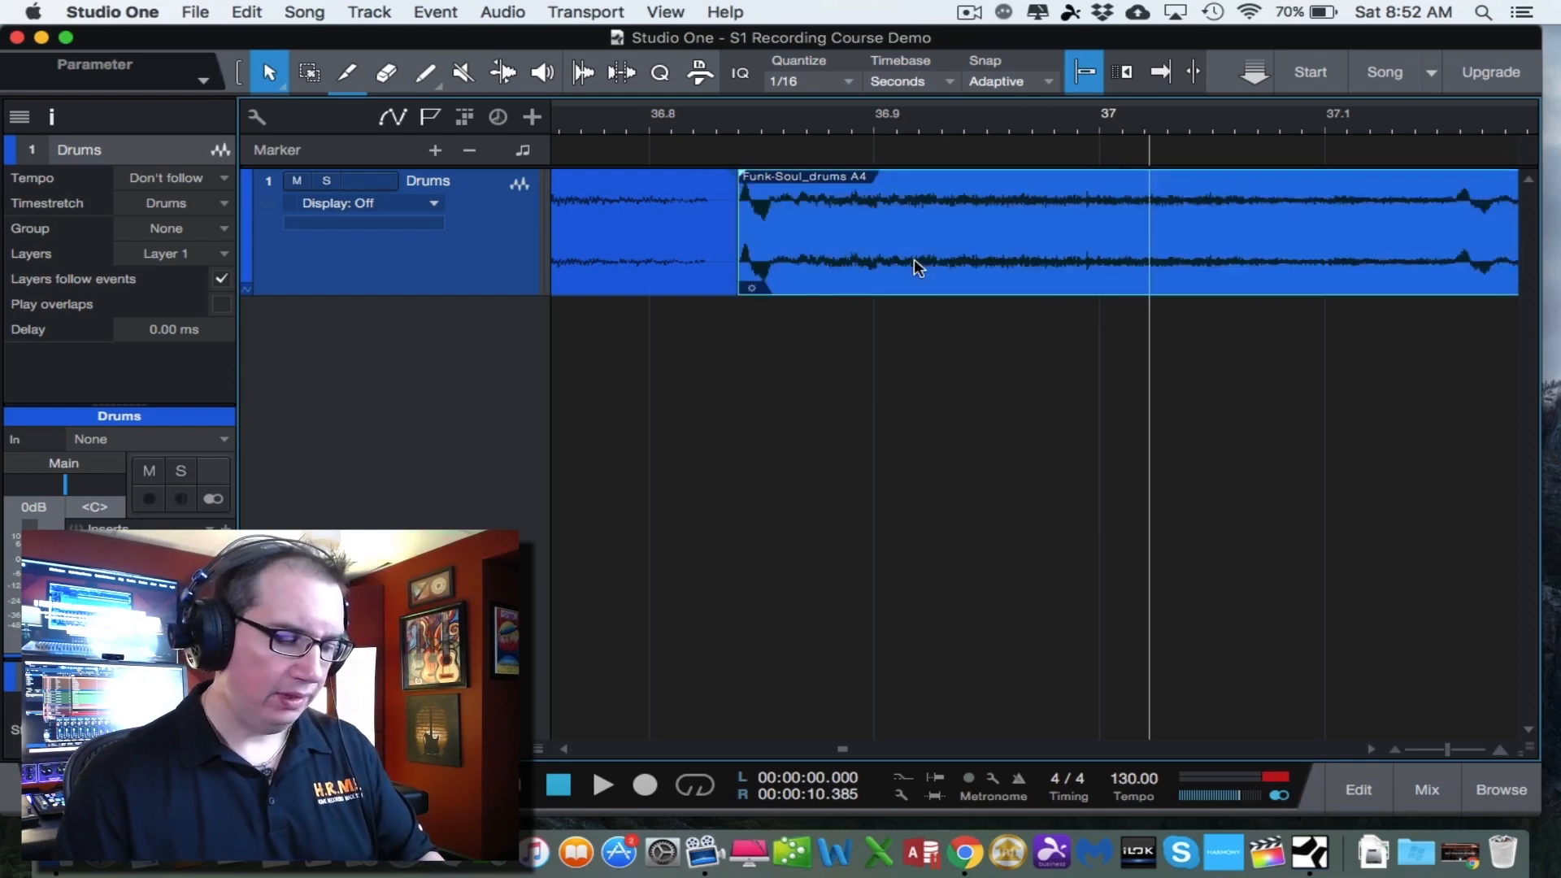
{"action": "key", "text": "w"}
{"action": "key", "text": "w"}
{"action": "key", "text": "w"}
{"action": "key", "text": "w"}
{"action": "key", "text": "w"}
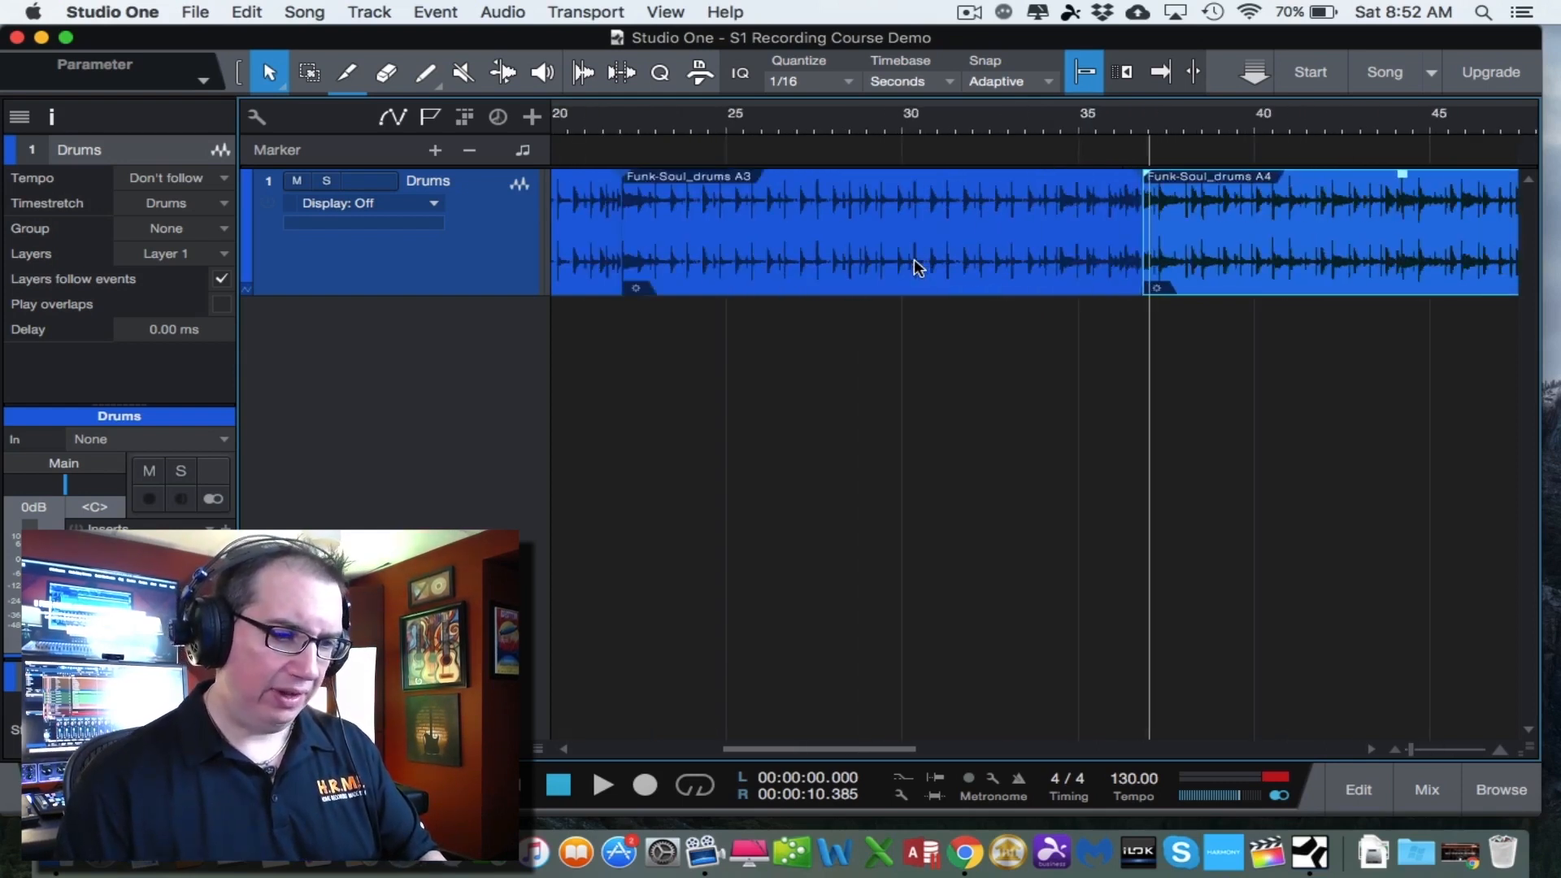
{"action": "key", "text": "w"}
{"action": "key", "text": "w"}
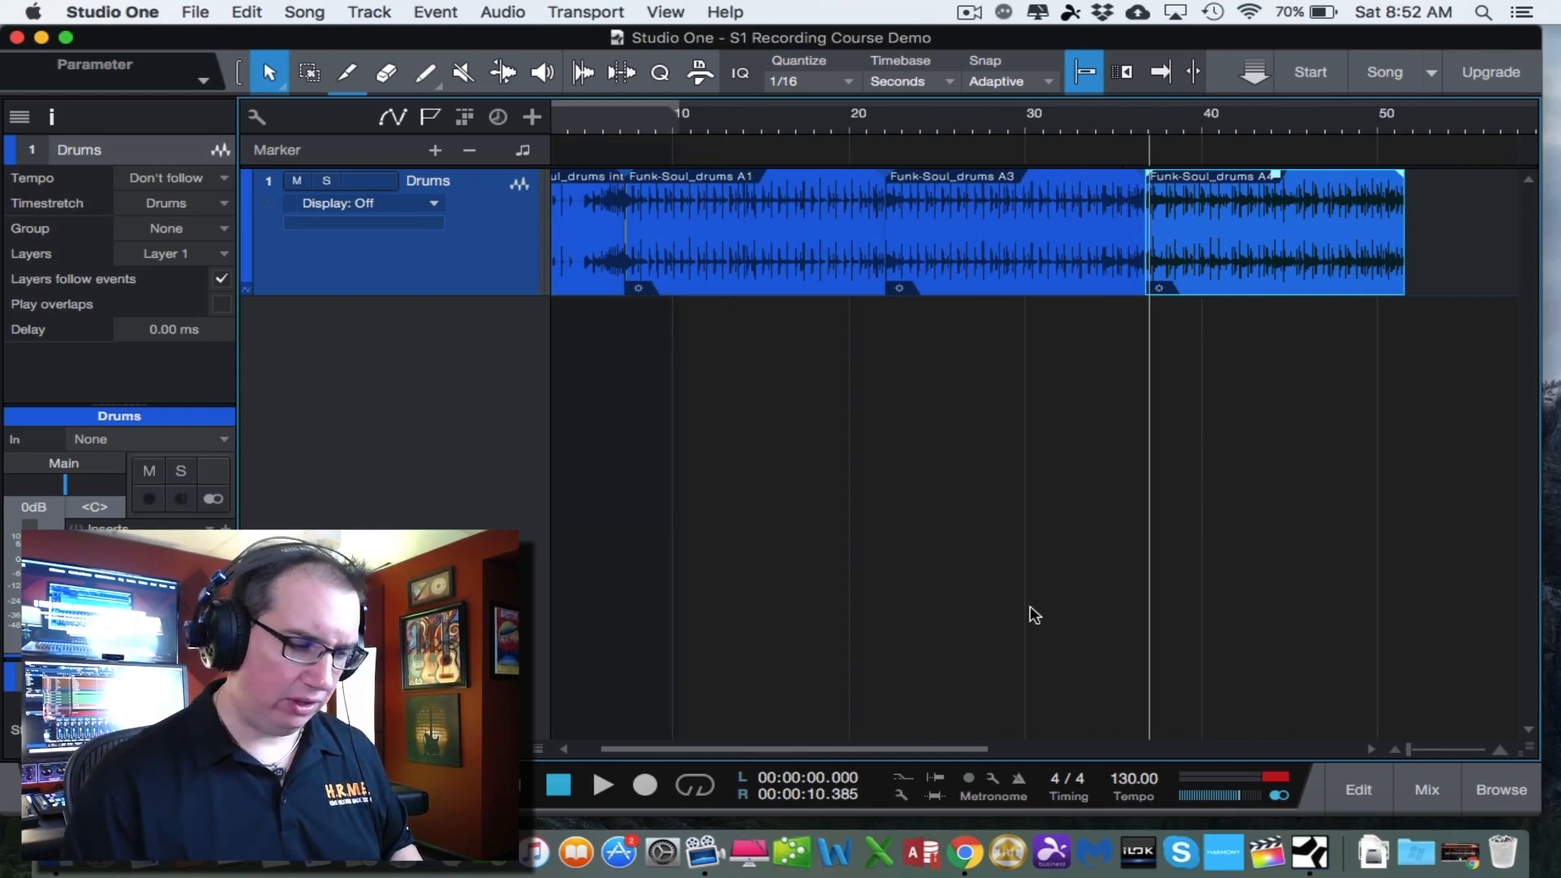
Preview the Funk-Soul_drums end loop in the loop browser.
{"action": "scroll", "coordinate": [1030, 614], "scroll_direction": "right", "scroll_amount": 5}
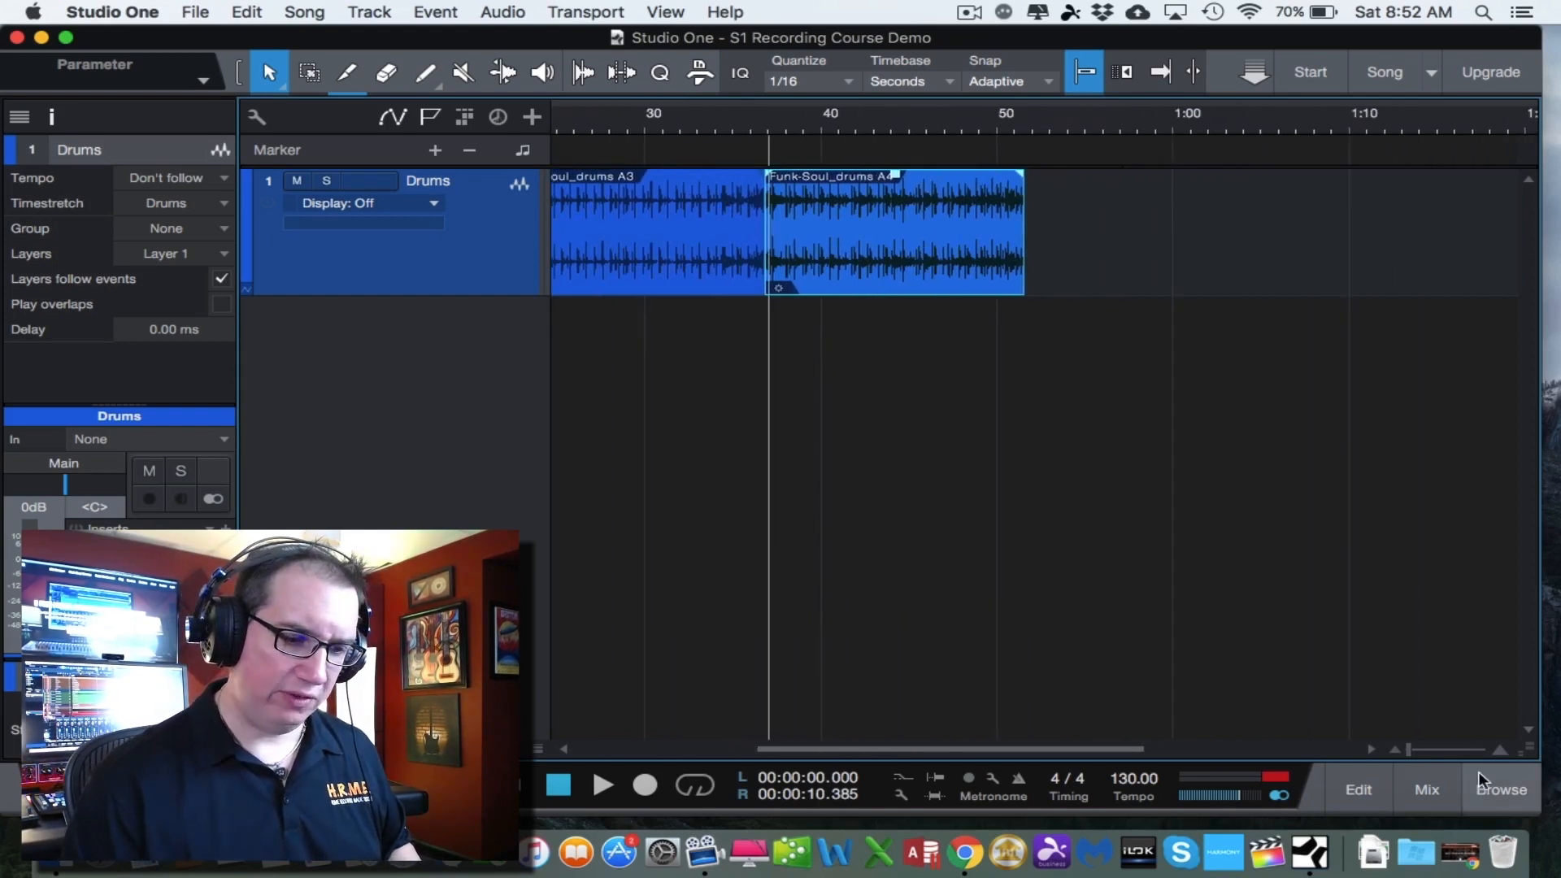
{"action": "left_click", "coordinate": [1496, 786]}
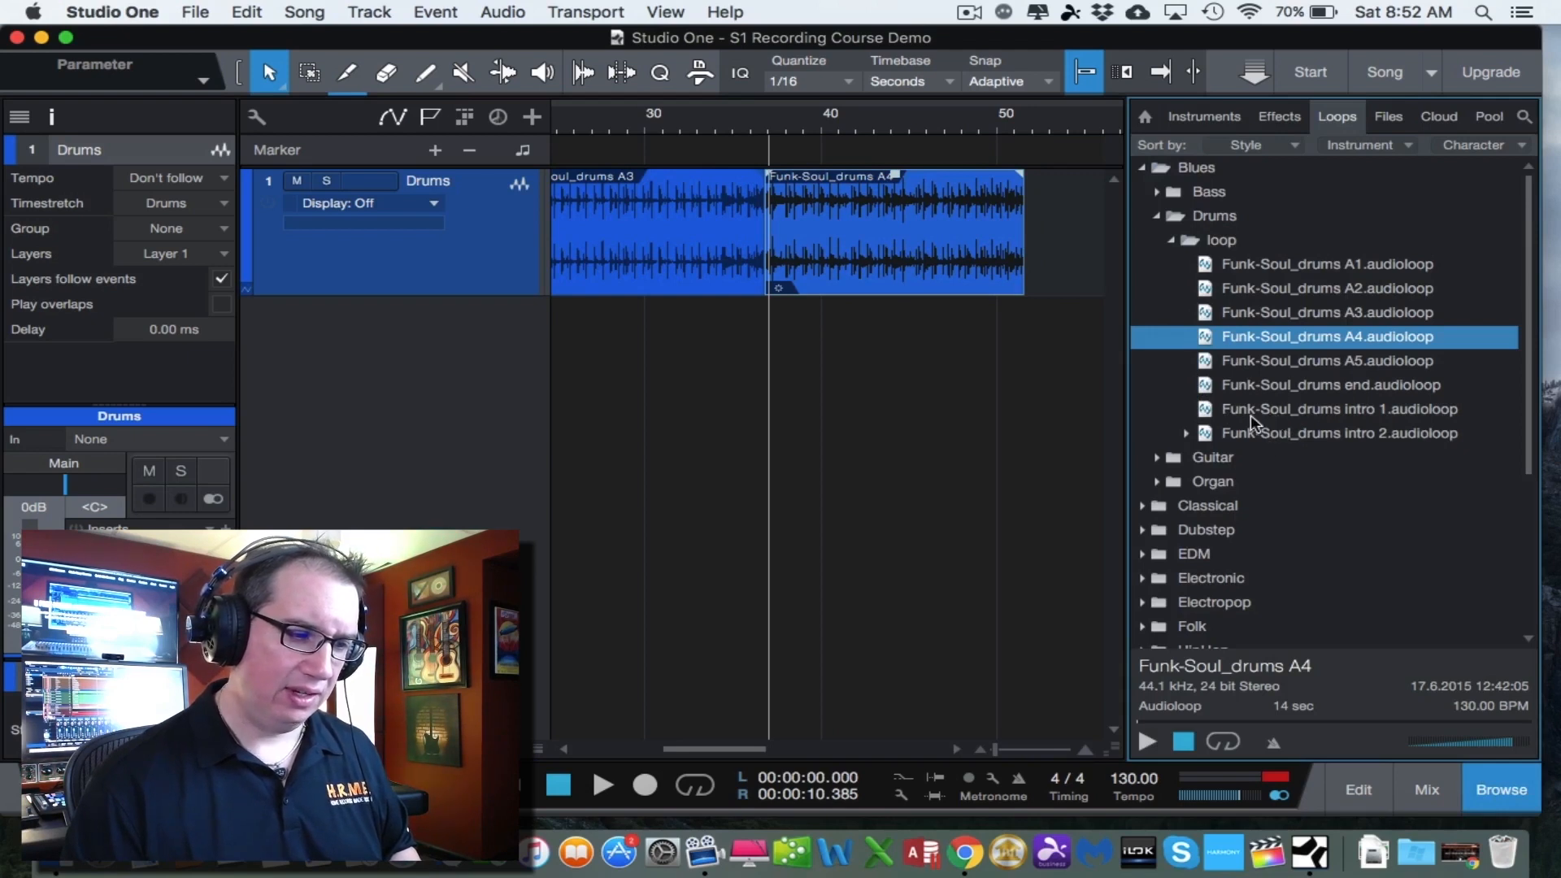
{"action": "left_click", "coordinate": [1287, 411]}
{"action": "left_click", "coordinate": [1285, 383]}
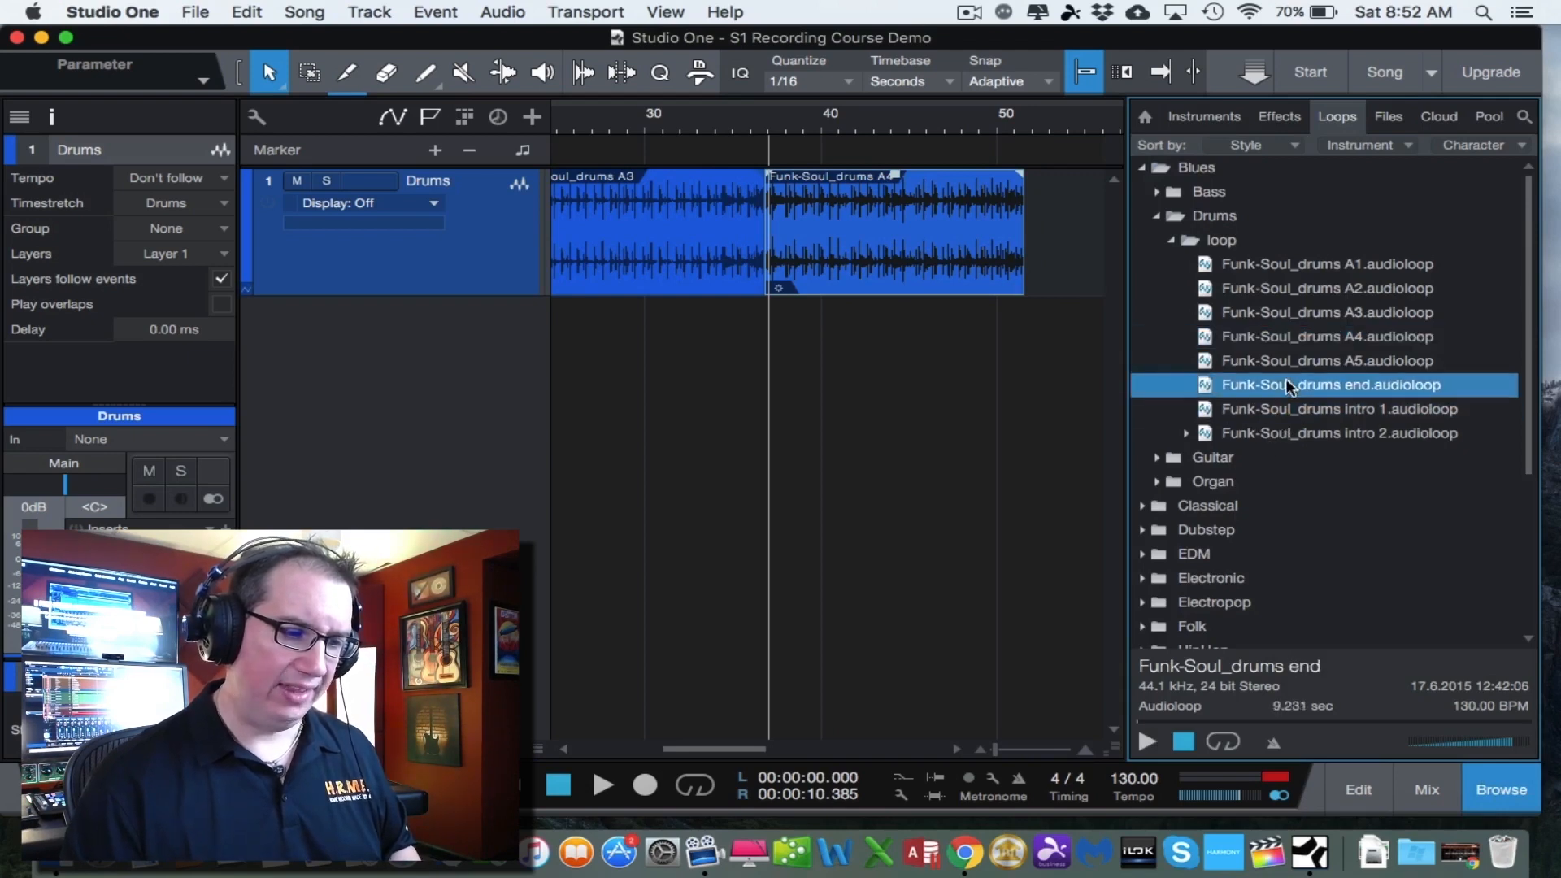
{"action": "left_click", "coordinate": [1143, 744]}
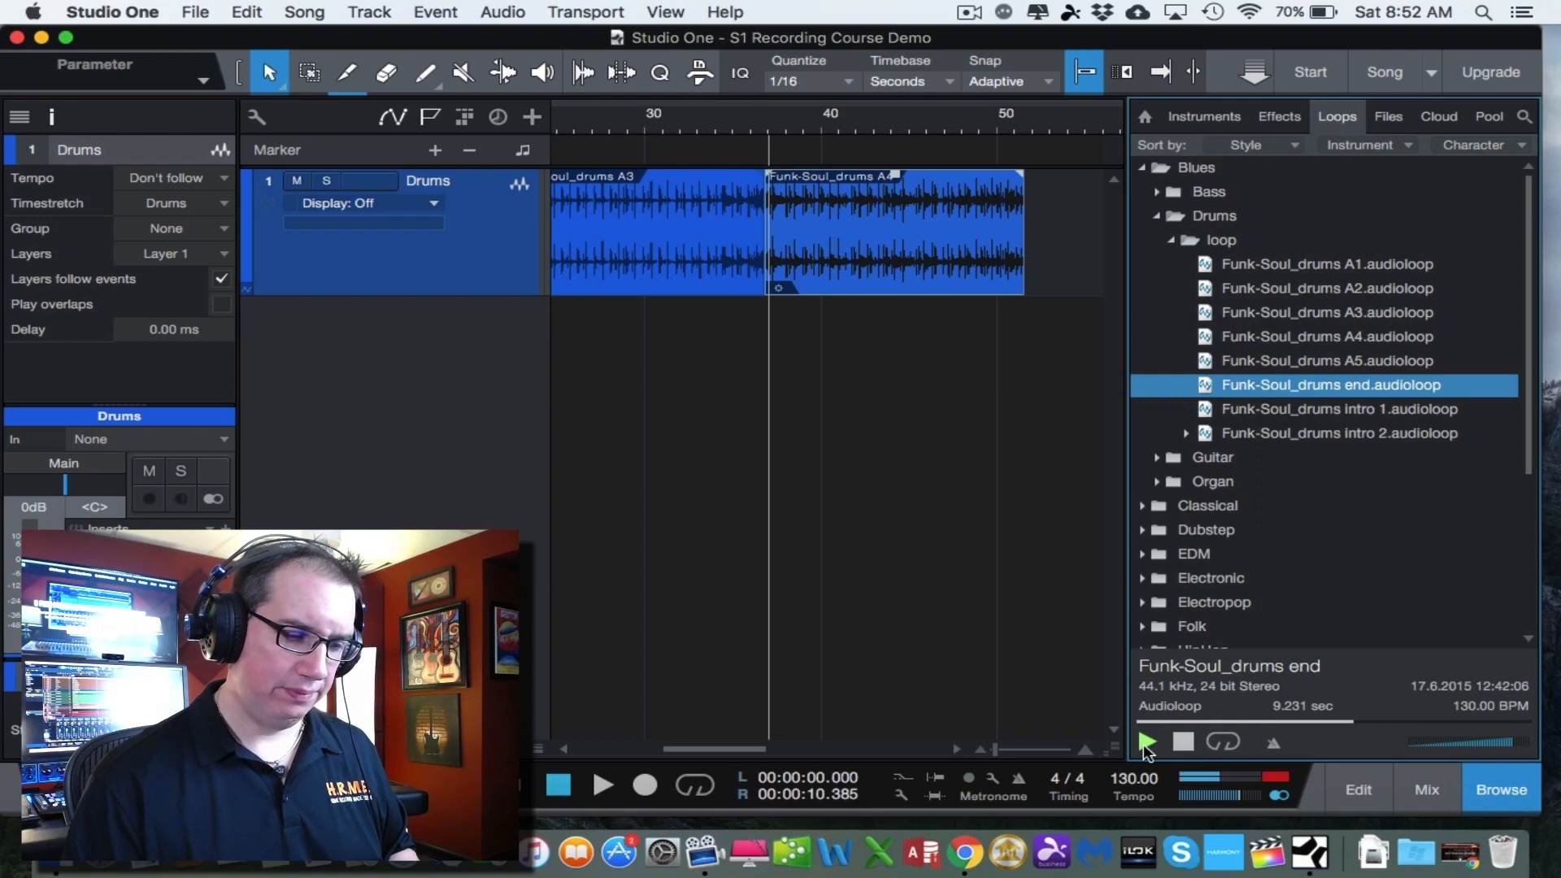
{"action": "left_click", "coordinate": [1186, 742]}
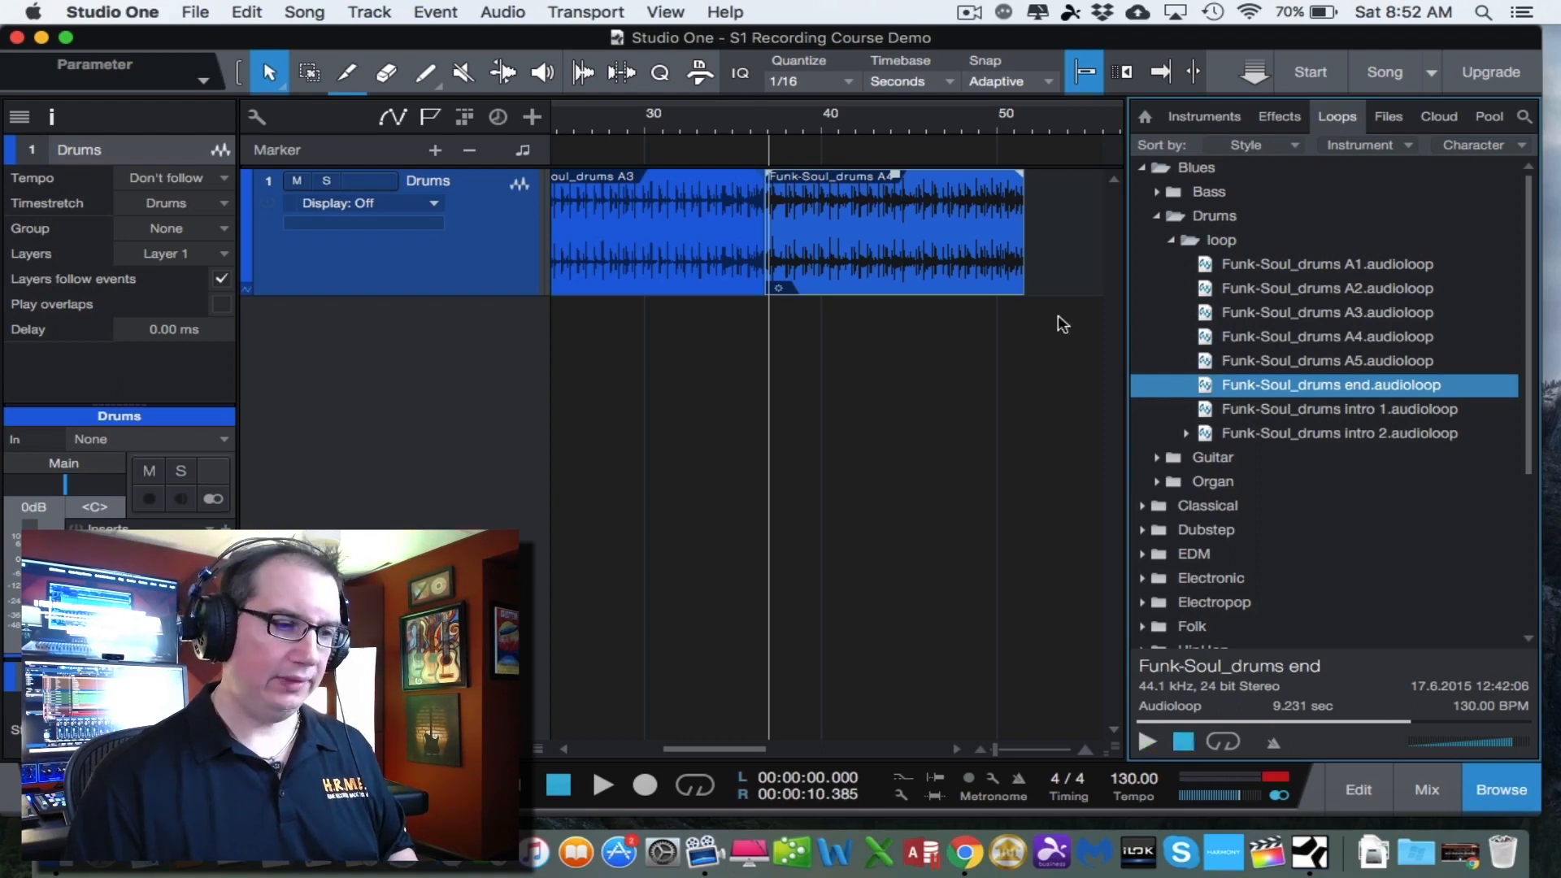
Add the Funk-Soul_drums end loop to the Drums track near the A4 clip's end and place the playhead at the new clip's start.
{"action": "scroll", "coordinate": [923, 359], "scroll_direction": "right", "scroll_amount": 5}
{"action": "left_click_drag", "start_coordinate": [1176, 387], "coordinate": [957, 241]}
{"action": "left_click_drag", "start_coordinate": [946, 243], "coordinate": [937, 242]}
{"action": "left_click", "coordinate": [877, 135]}
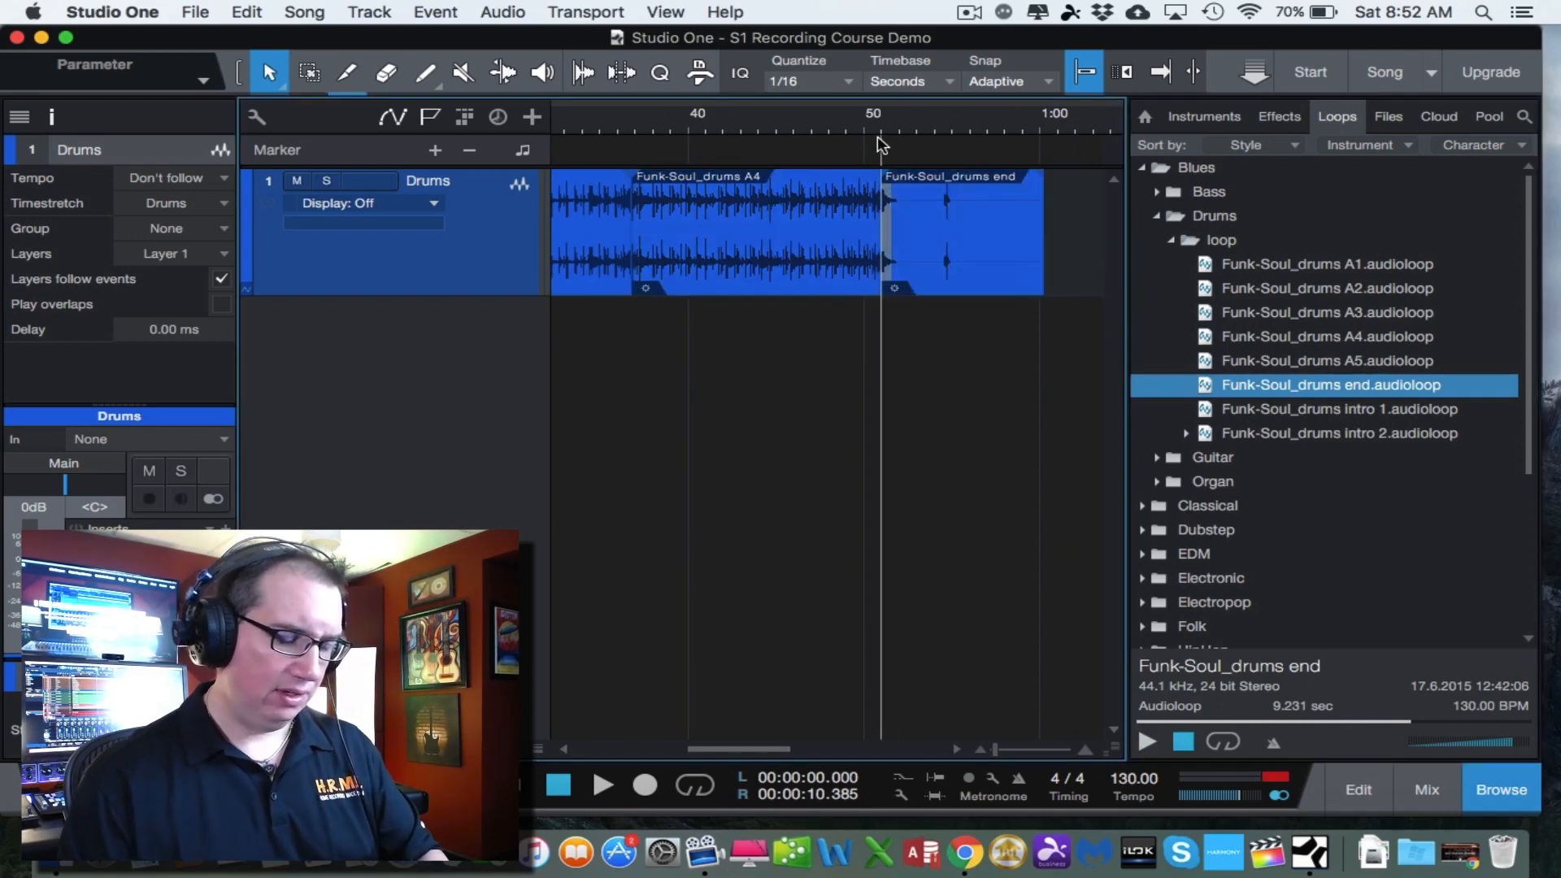
Hide the browser and move the Funk-Soul_drums end clip so it starts exactly at the end of the A4 clip.
{"action": "key", "text": "e"}
{"action": "key", "text": "e"}
{"action": "key", "text": "e"}
{"action": "key", "text": "e"}
{"action": "key", "text": "e"}
{"action": "key", "text": "F5"}
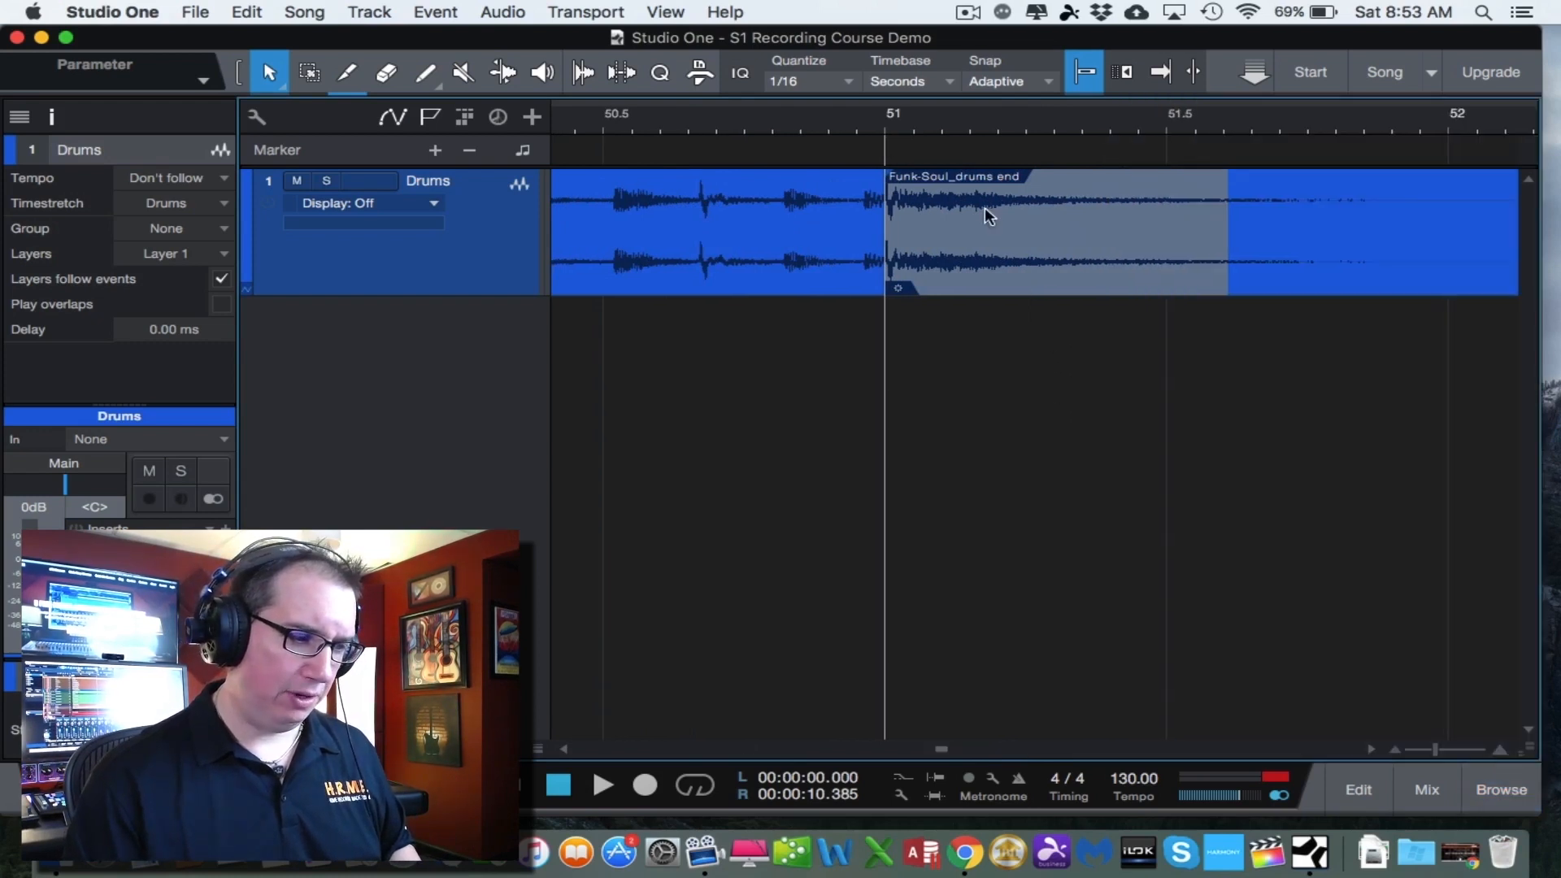
{"action": "scroll", "coordinate": [986, 209], "scroll_direction": "right", "scroll_amount": 2}
{"action": "left_click_drag", "start_coordinate": [986, 209], "coordinate": [1327, 179]}
{"action": "mouse_move", "coordinate": [1441, 179]}
{"action": "left_mouse_down"}
{"action": "mouse_move", "coordinate": [1460, 165]}
{"action": "mouse_move", "coordinate": [1439, 181]}
{"action": "left_mouse_up"}
{"action": "left_click_drag", "start_coordinate": [1264, 235], "coordinate": [1237, 251]}
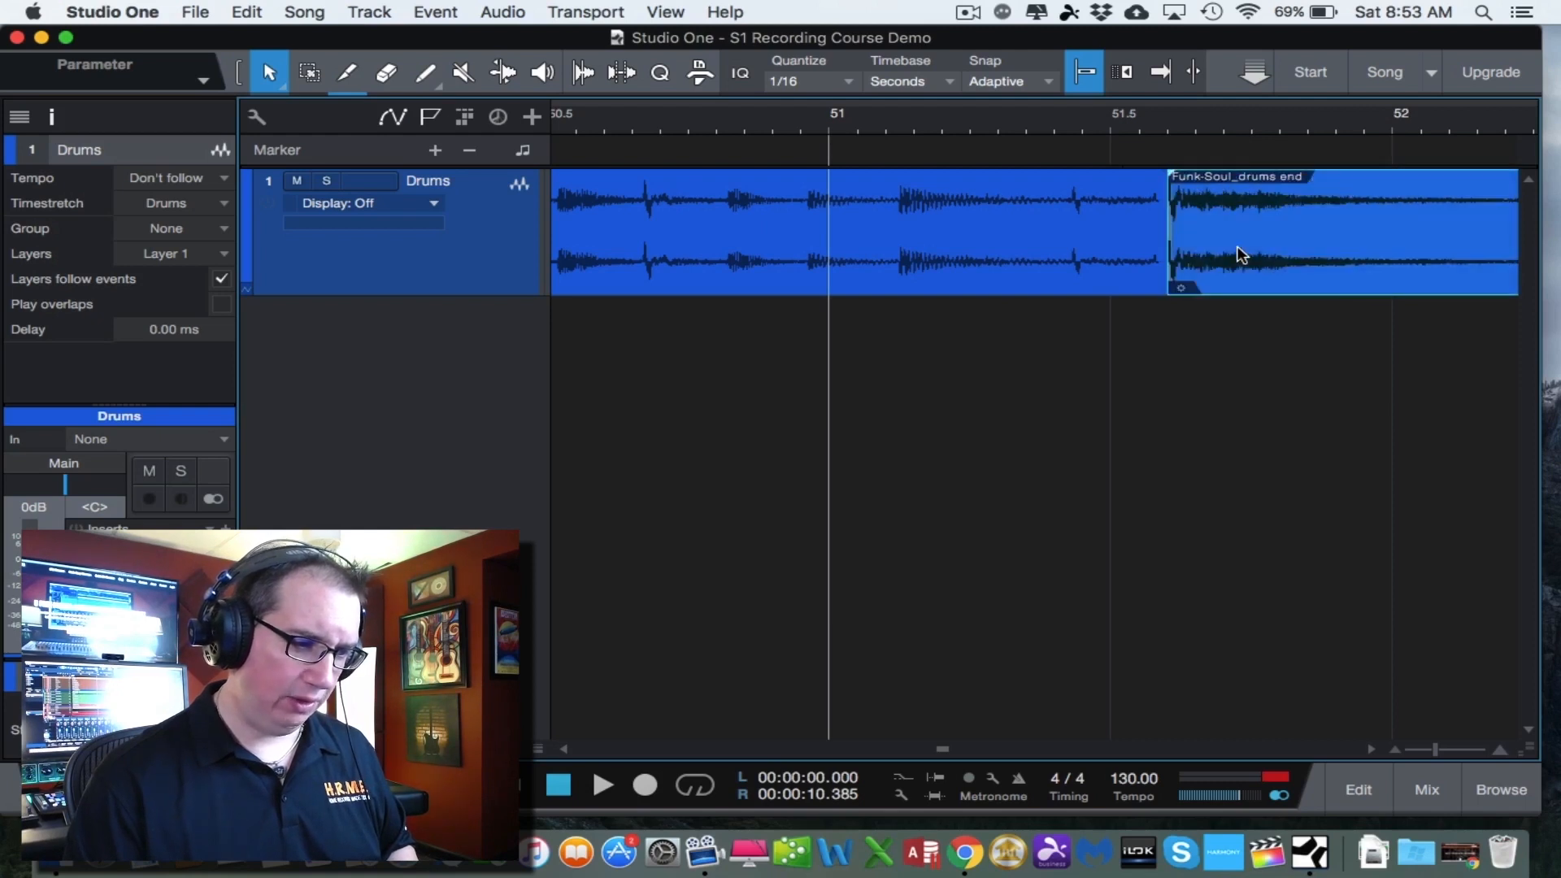
Play the whole Drums track from the song start into the Funk-Soul_drums end clip.
{"action": "key", "text": "w"}
{"action": "key", "text": "w"}
{"action": "key", "text": "w"}
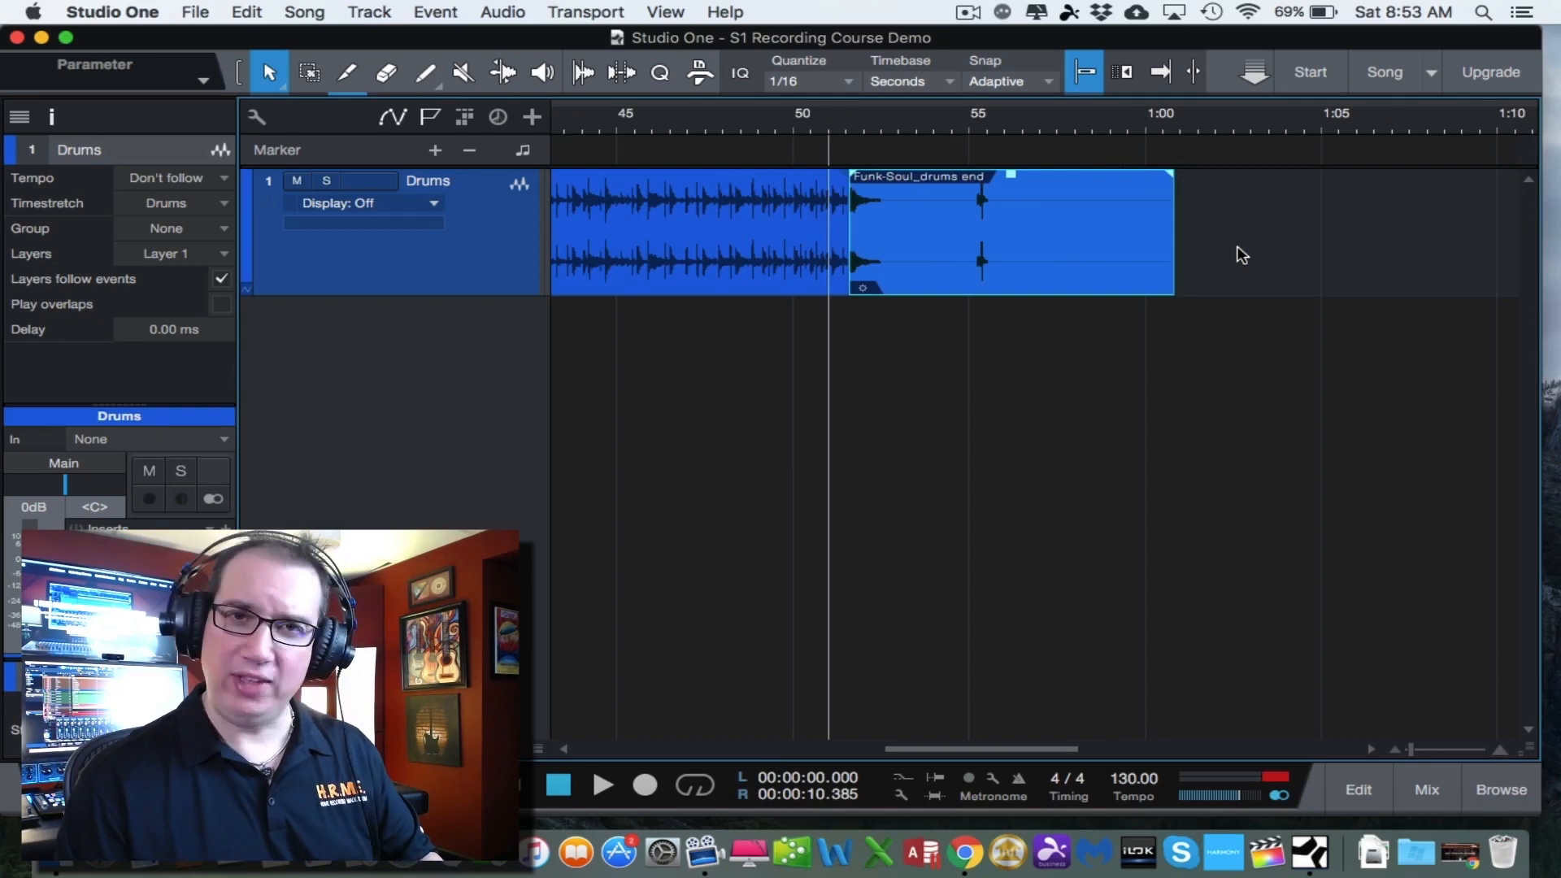
{"action": "key", "text": "w"}
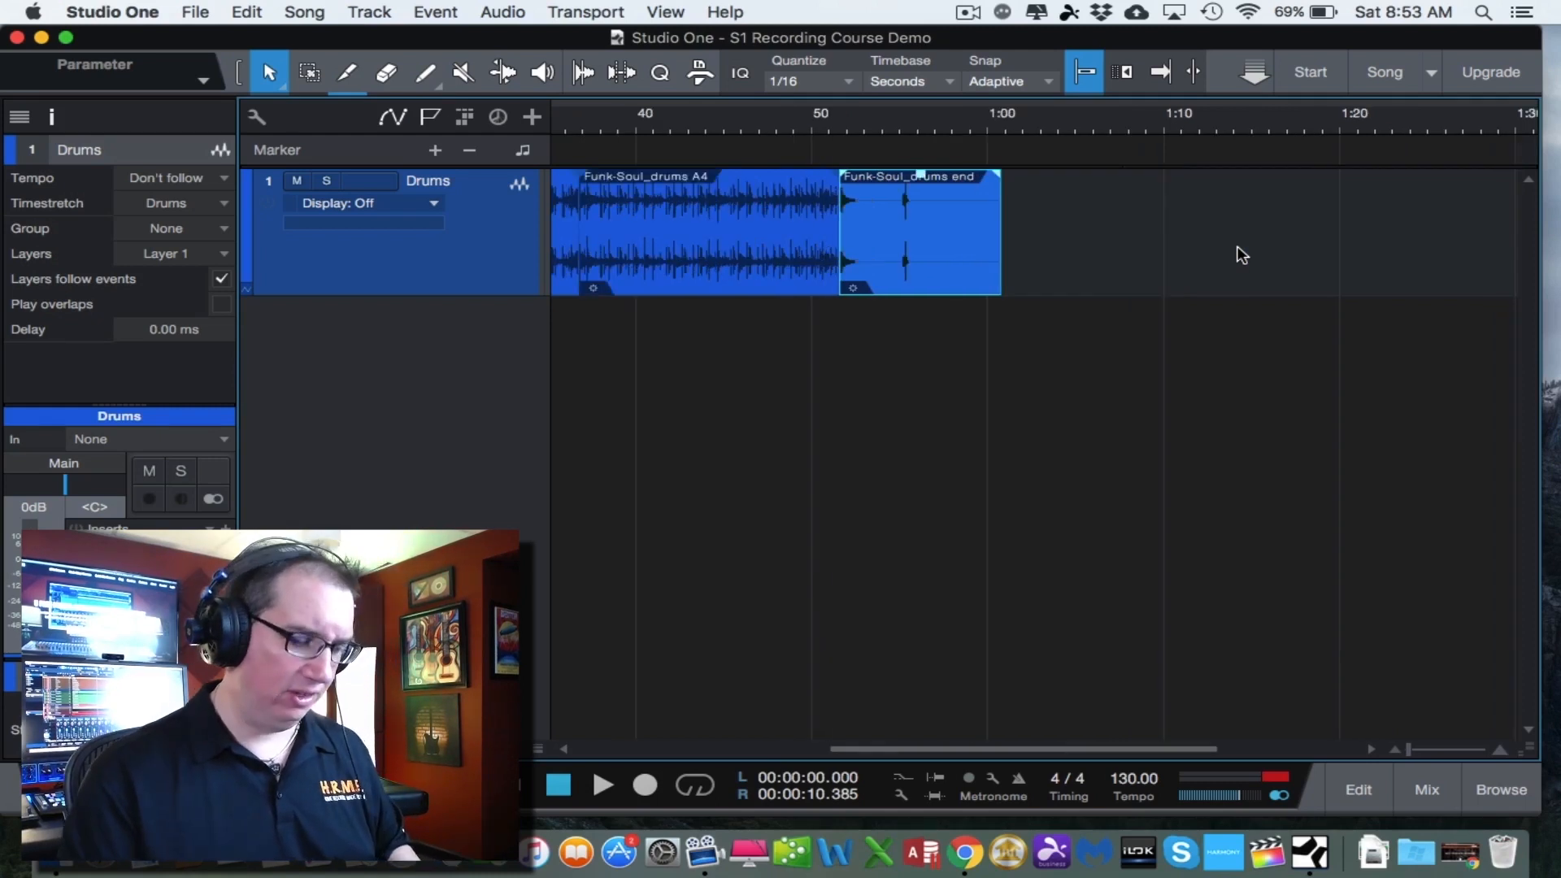
{"action": "scroll", "coordinate": [1076, 355], "scroll_direction": "left", "scroll_amount": 8}
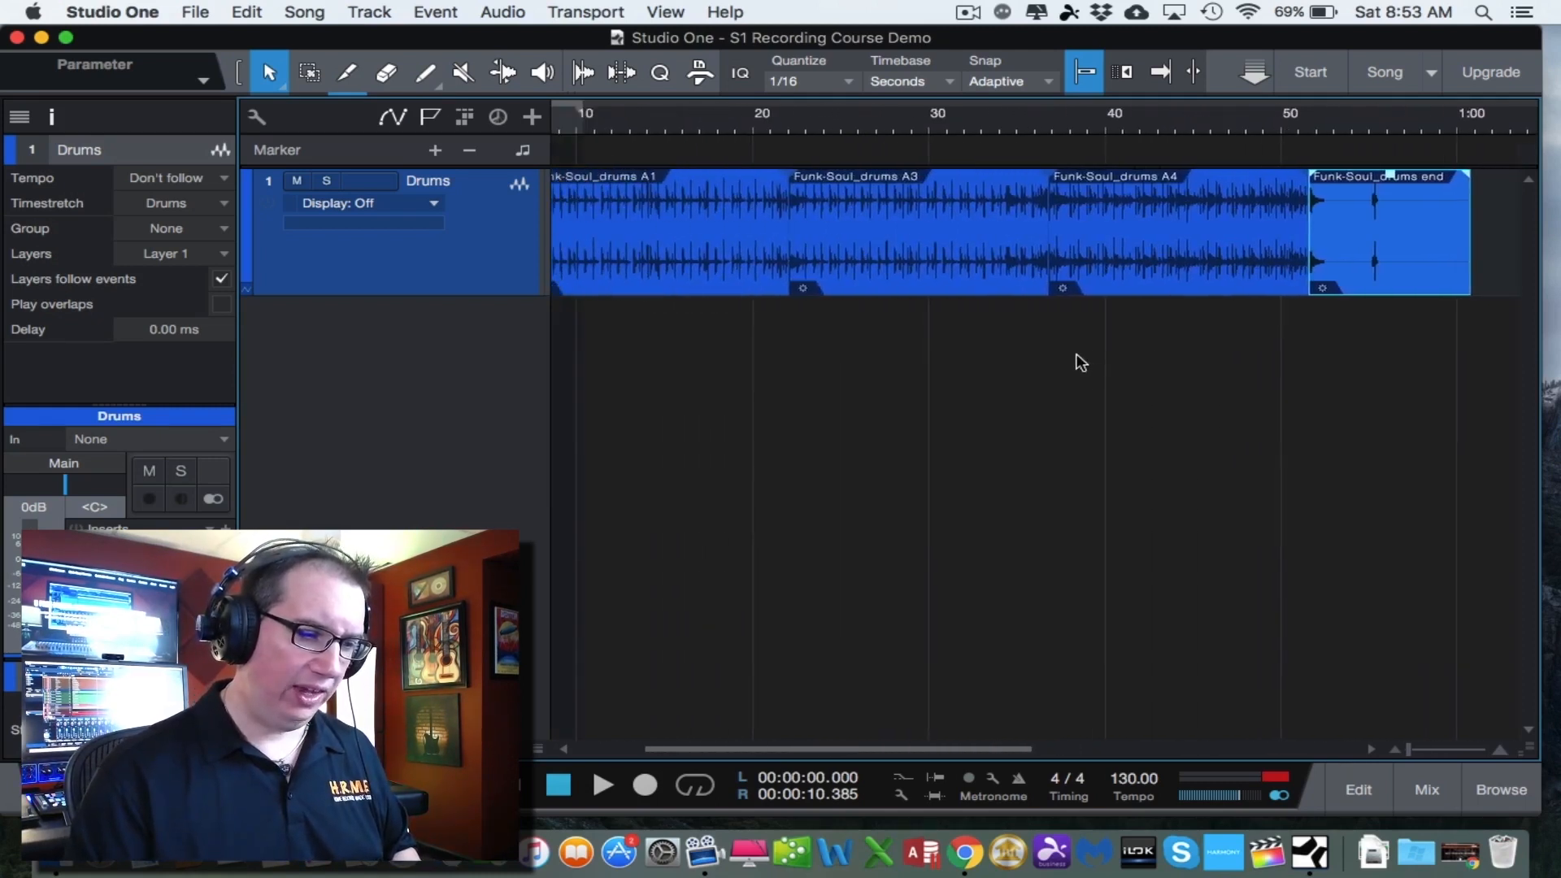
{"action": "key", "text": "w"}
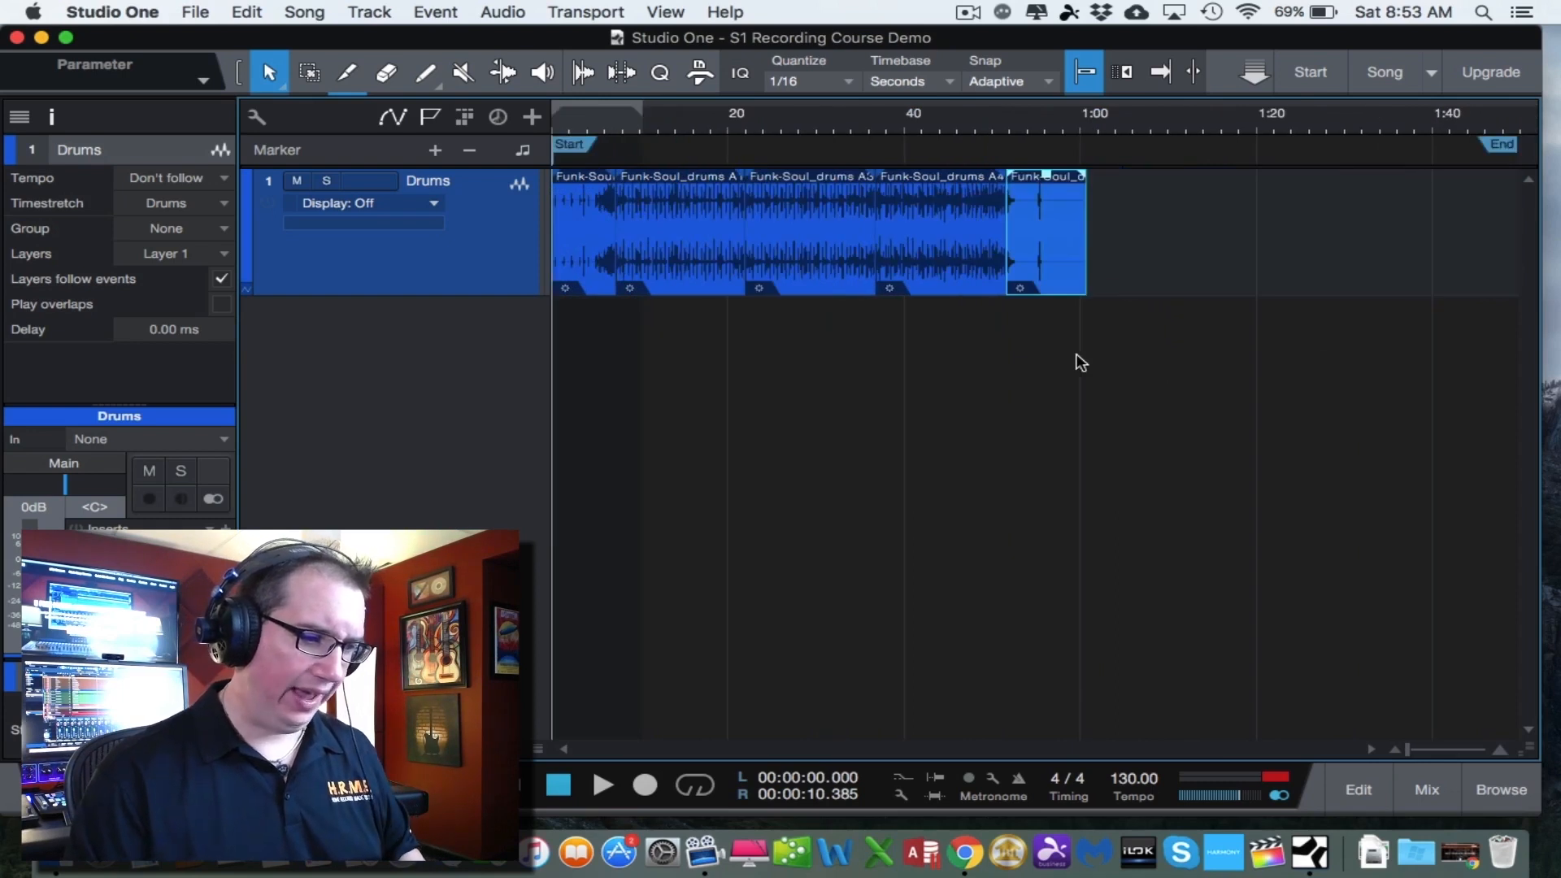
{"action": "key", "text": "super"}
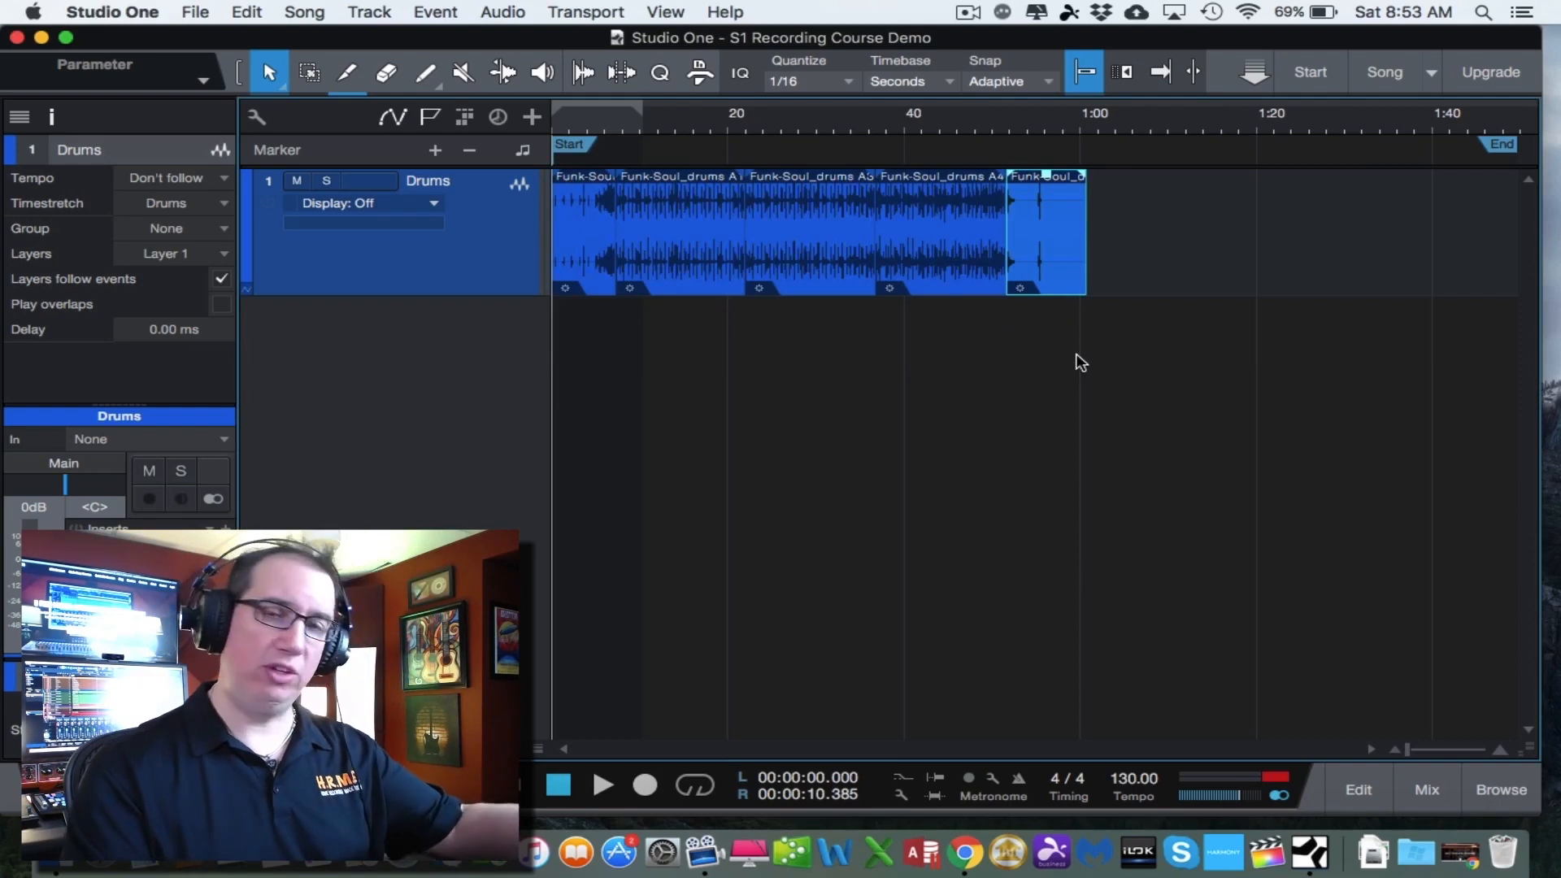
{"action": "key", "text": "space"}
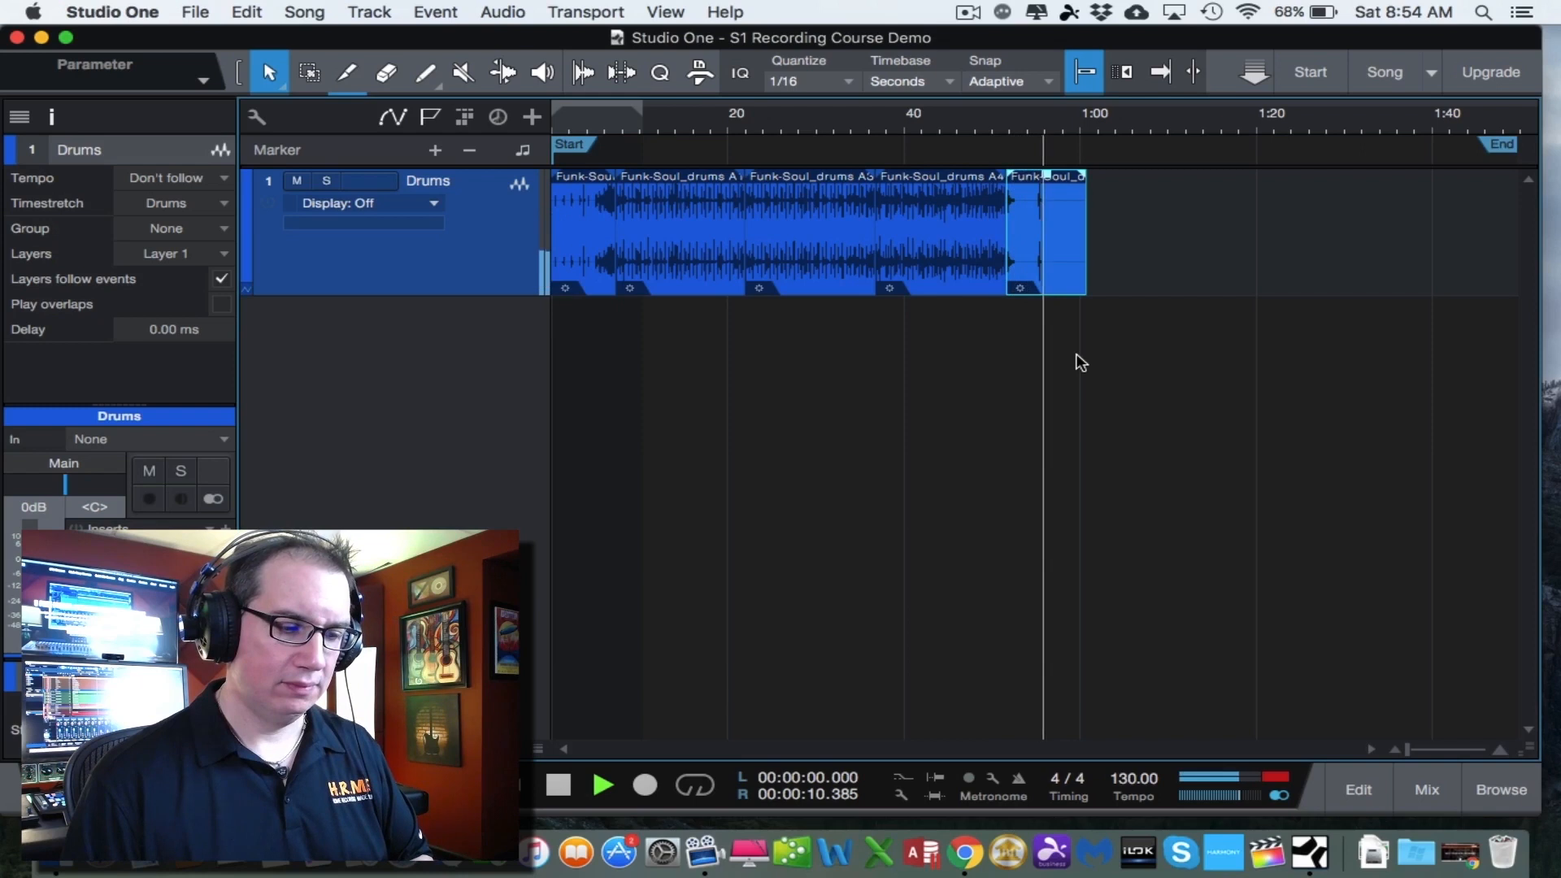
{"action": "key", "text": "space"}
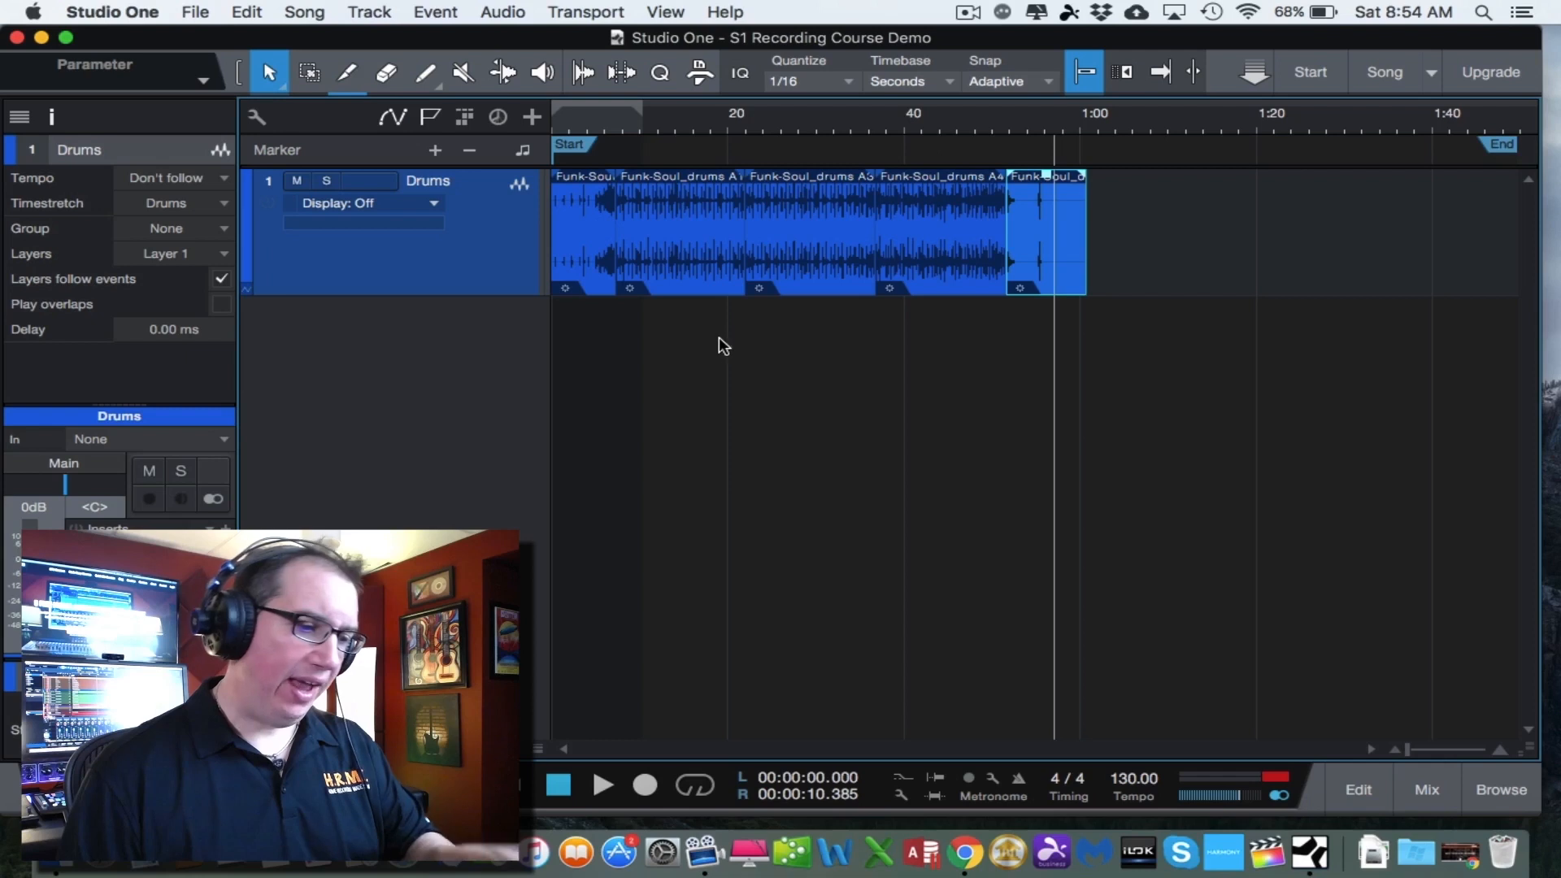
Select each Drums clip in turn, from the intro clip through A1, A3 and A4 to the end clip.
{"action": "left_click", "coordinate": [576, 229]}
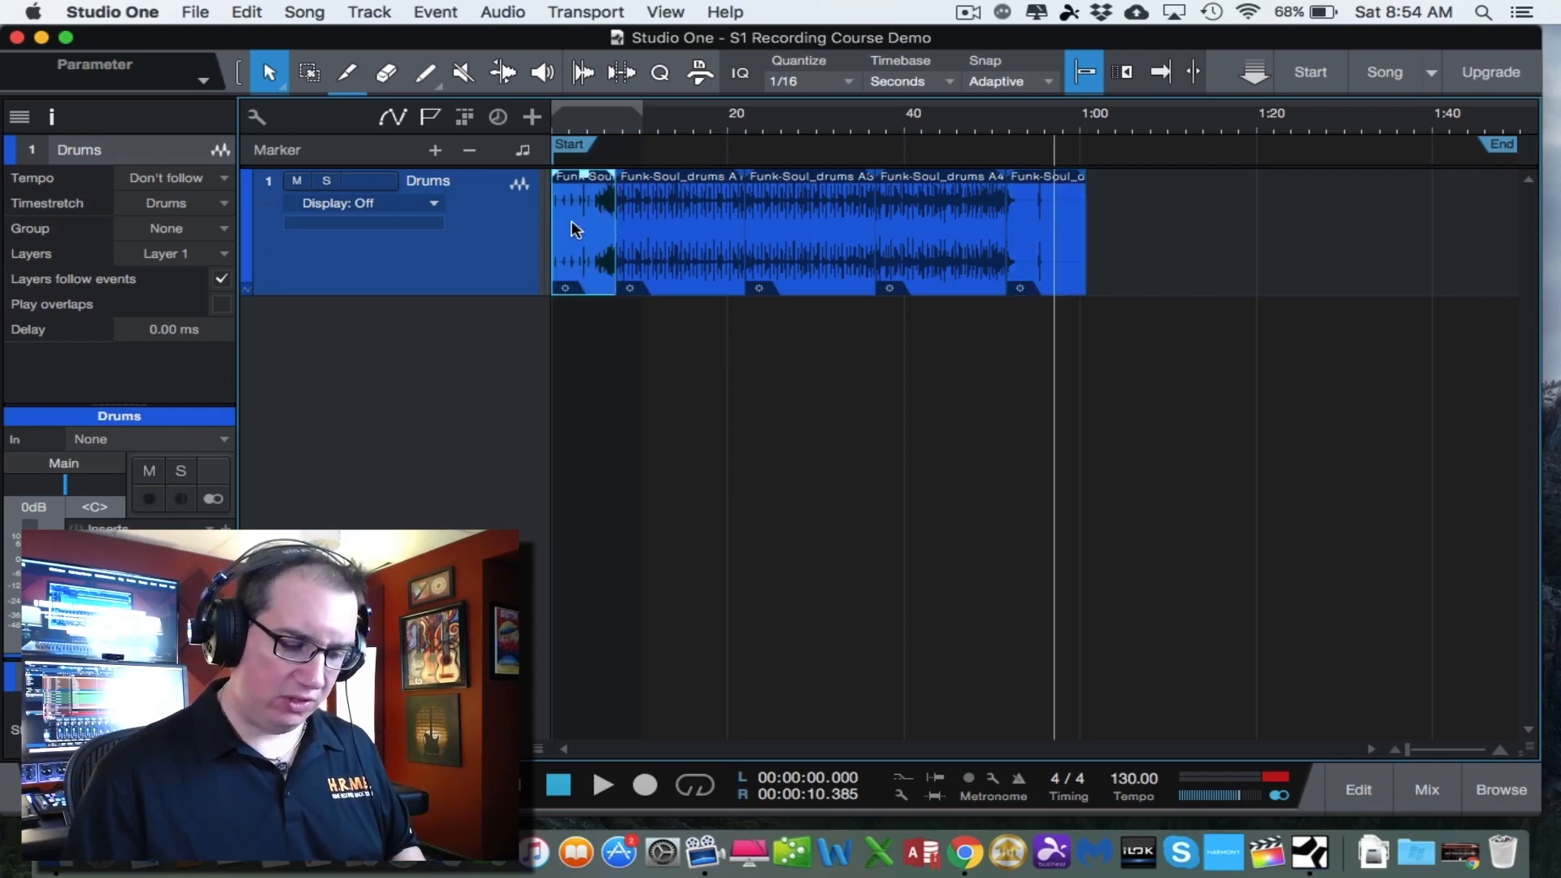
{"action": "left_click", "coordinate": [663, 221]}
{"action": "left_click", "coordinate": [777, 213]}
{"action": "left_click", "coordinate": [917, 210]}
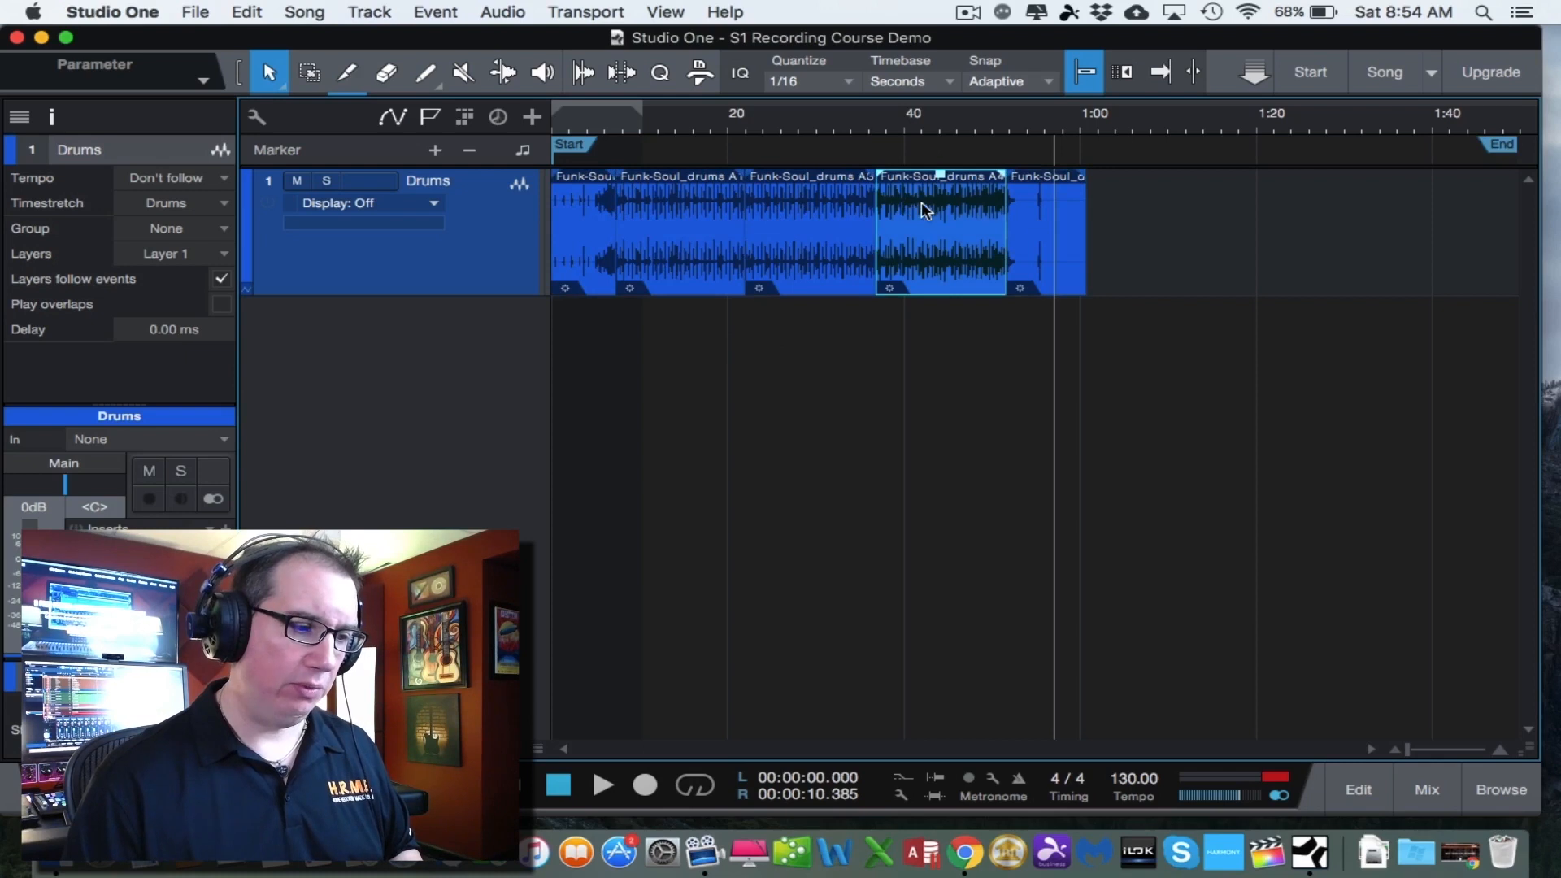
{"action": "left_click", "coordinate": [1032, 211]}
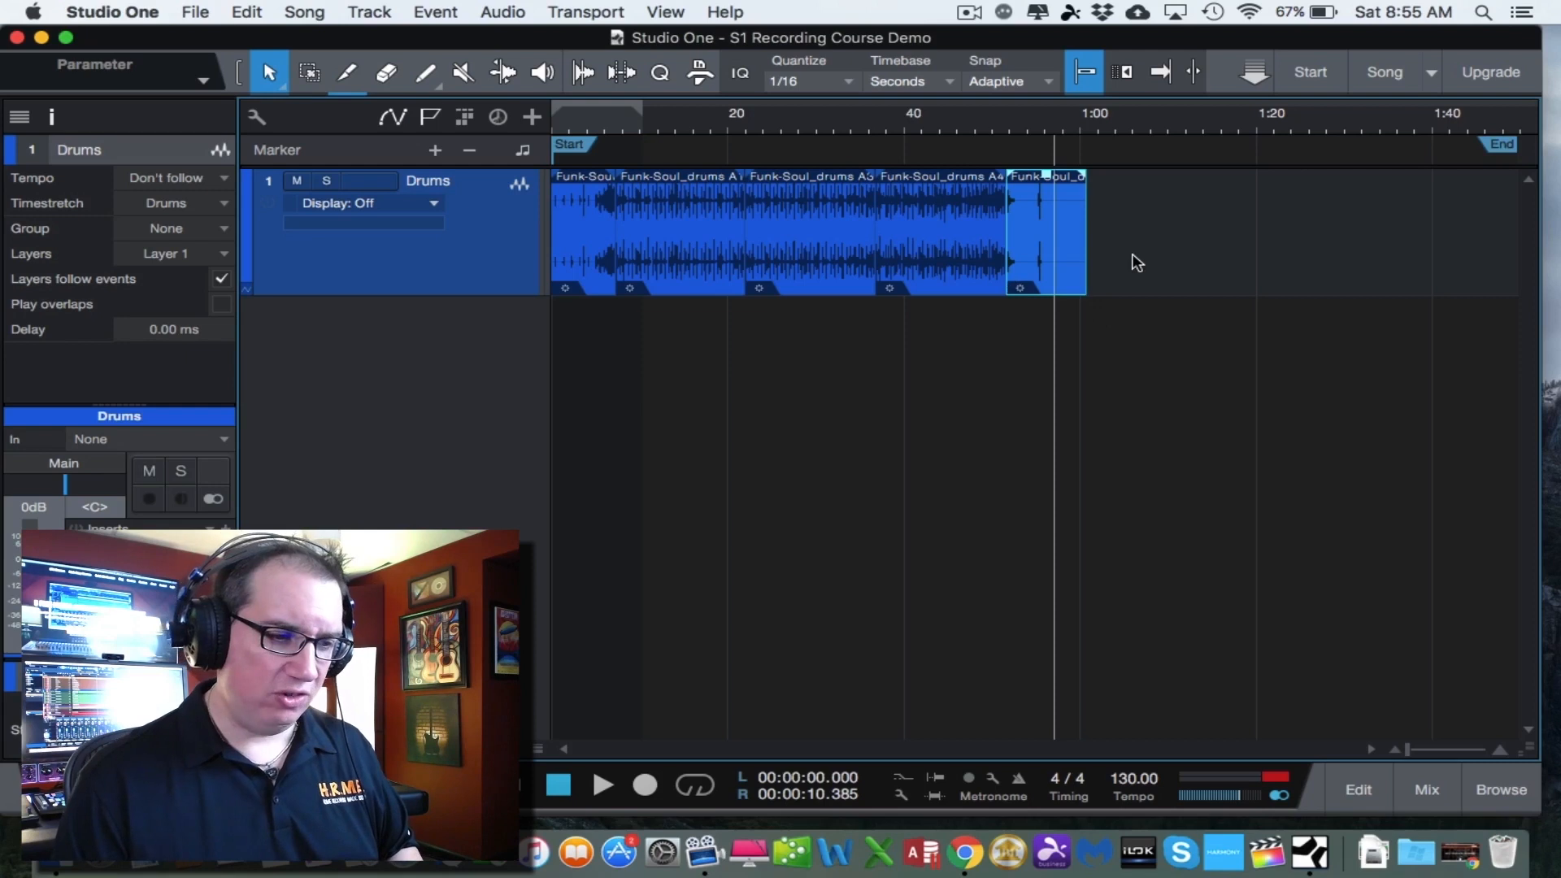
Try merging all five clips on the Drums track into one audio part, and undo the merge.
{"action": "left_click_drag", "start_coordinate": [1132, 257], "coordinate": [544, 266]}
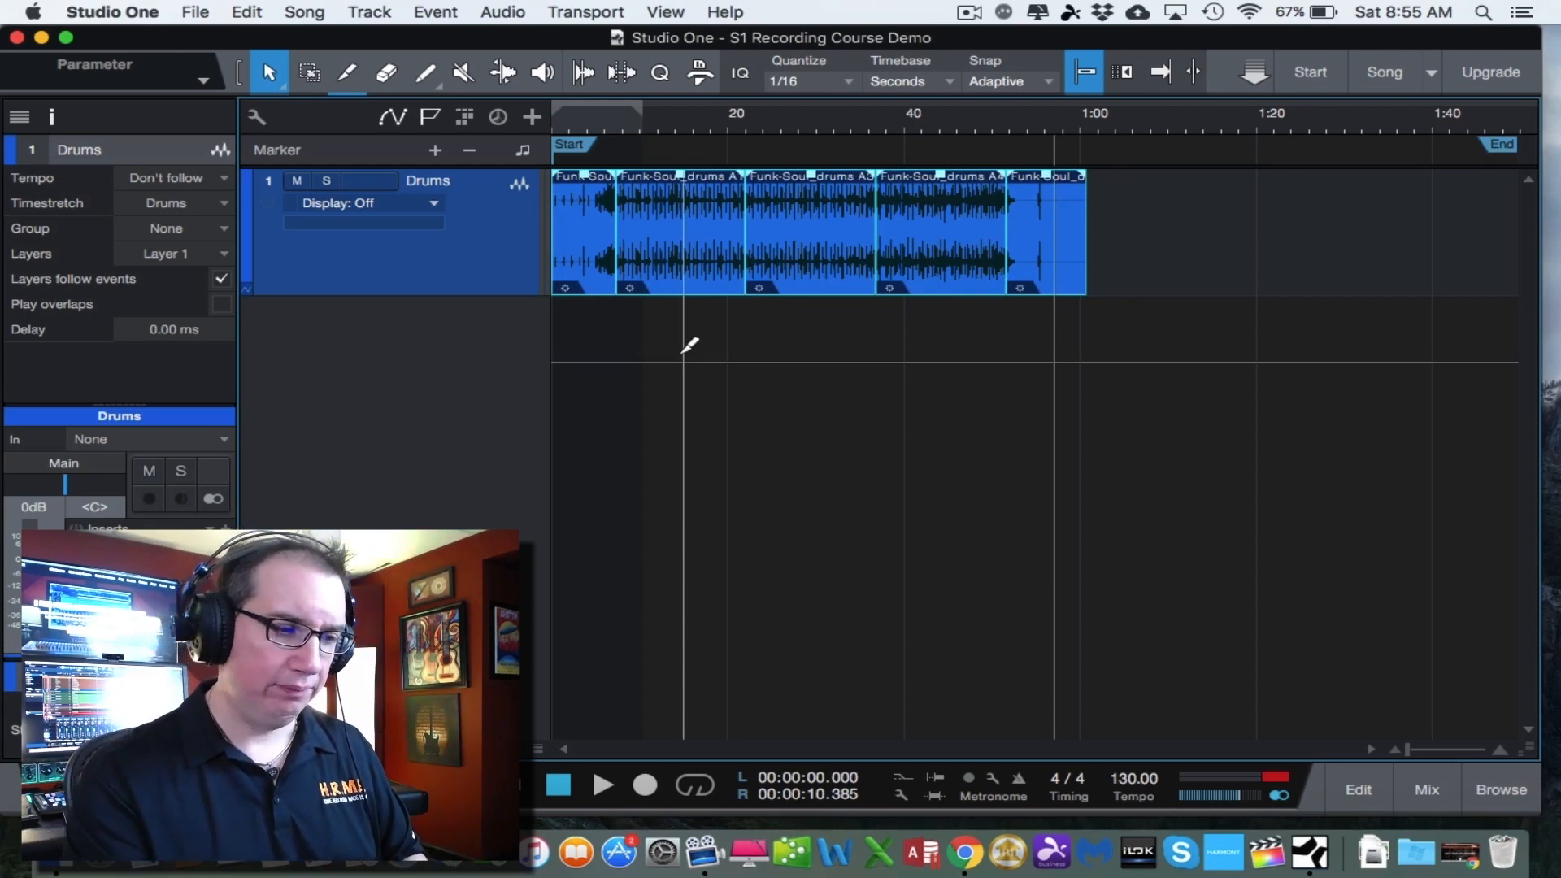
{"action": "key", "text": "g"}
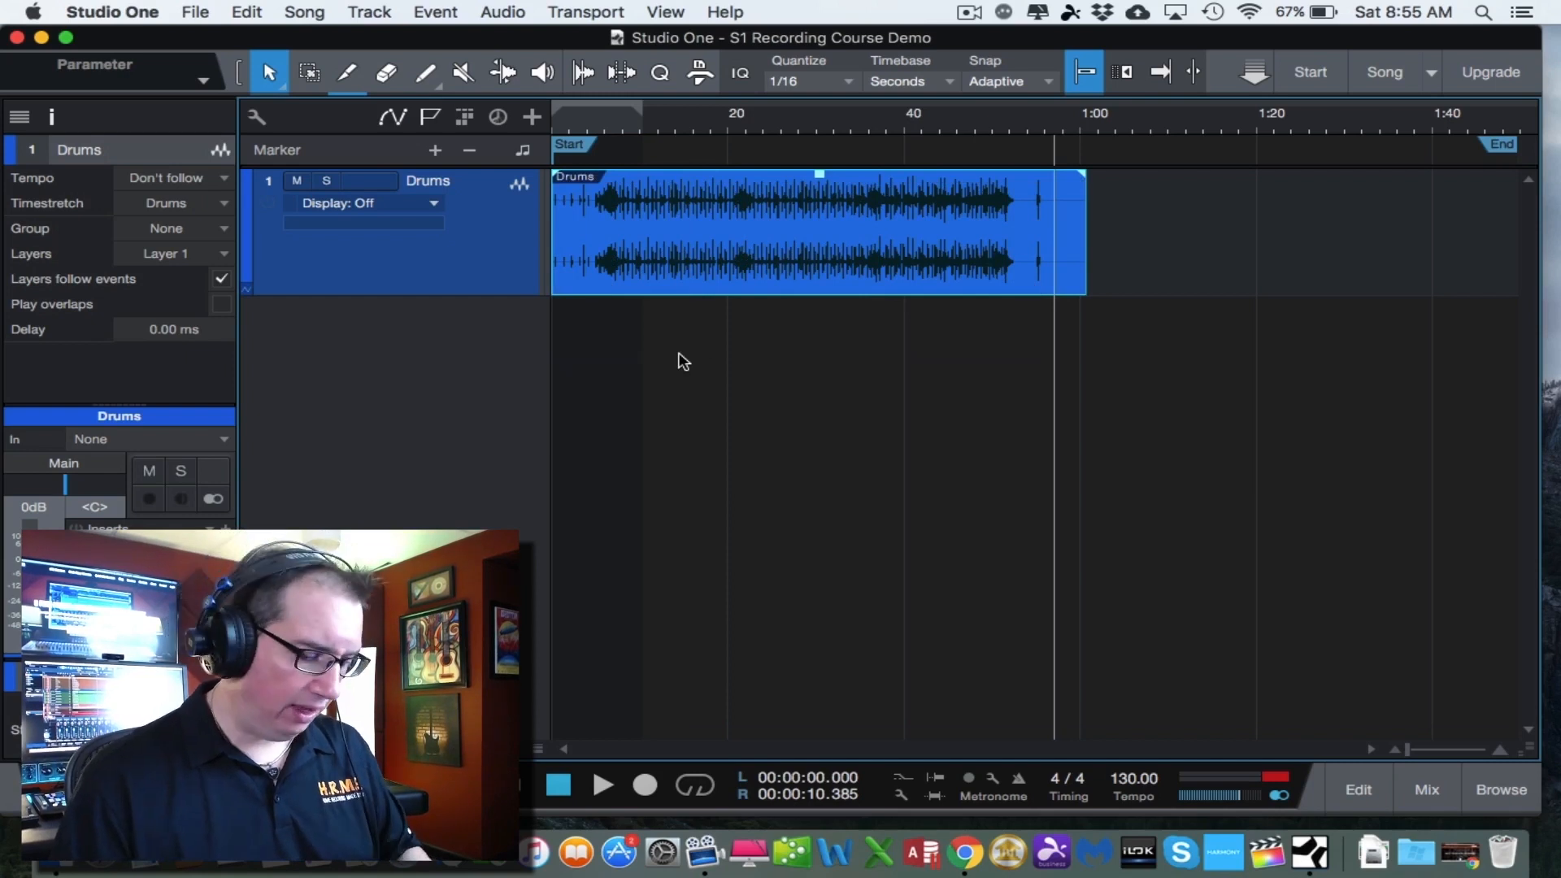
{"action": "key", "text": "super+z"}
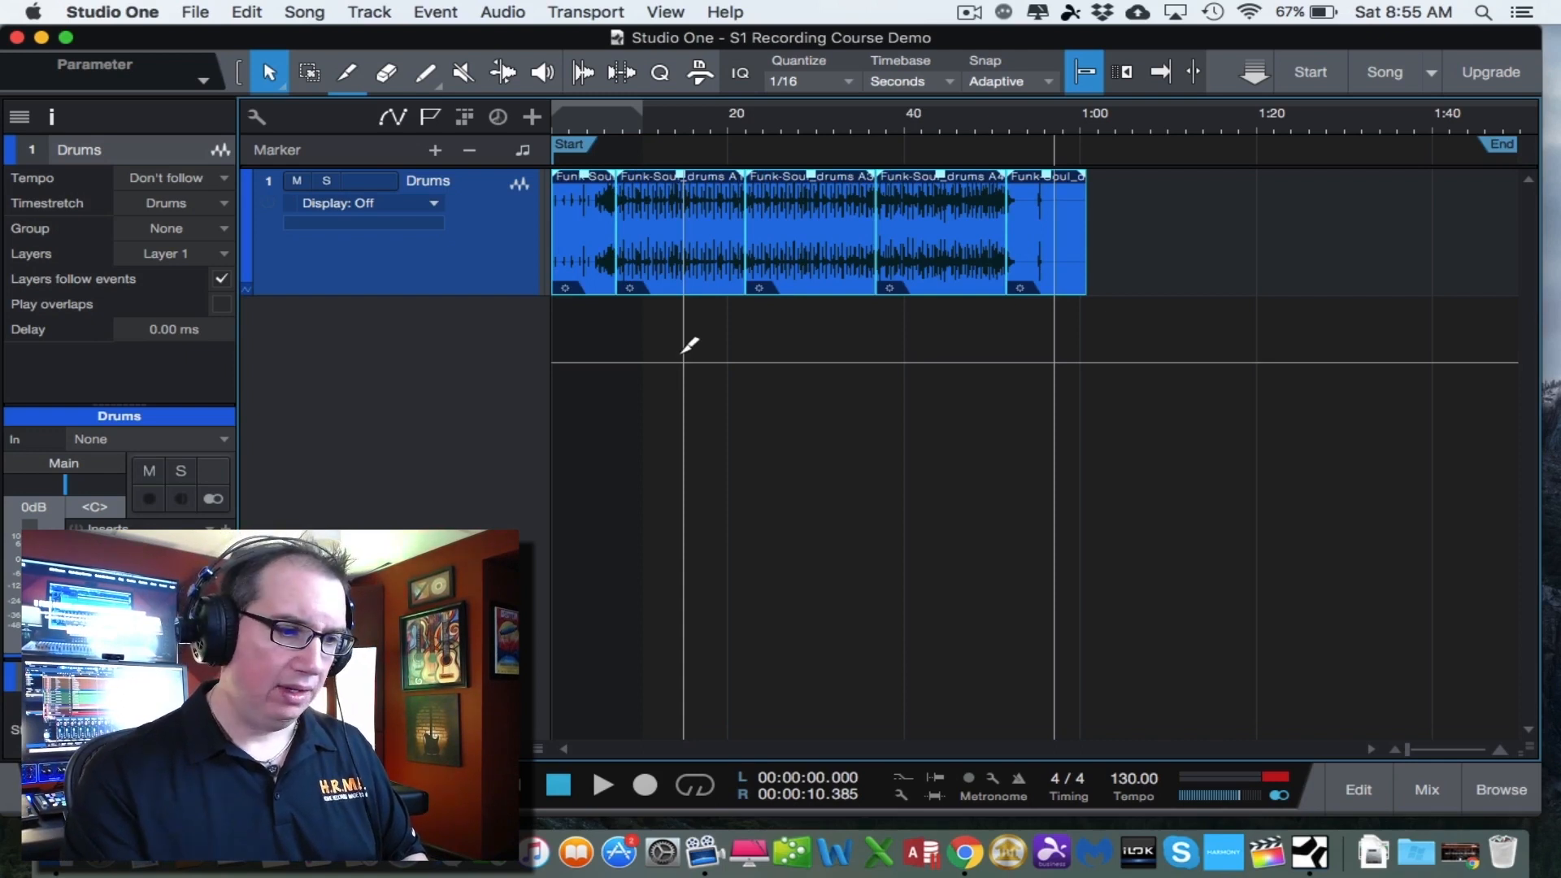
{"action": "key", "text": "super+b"}
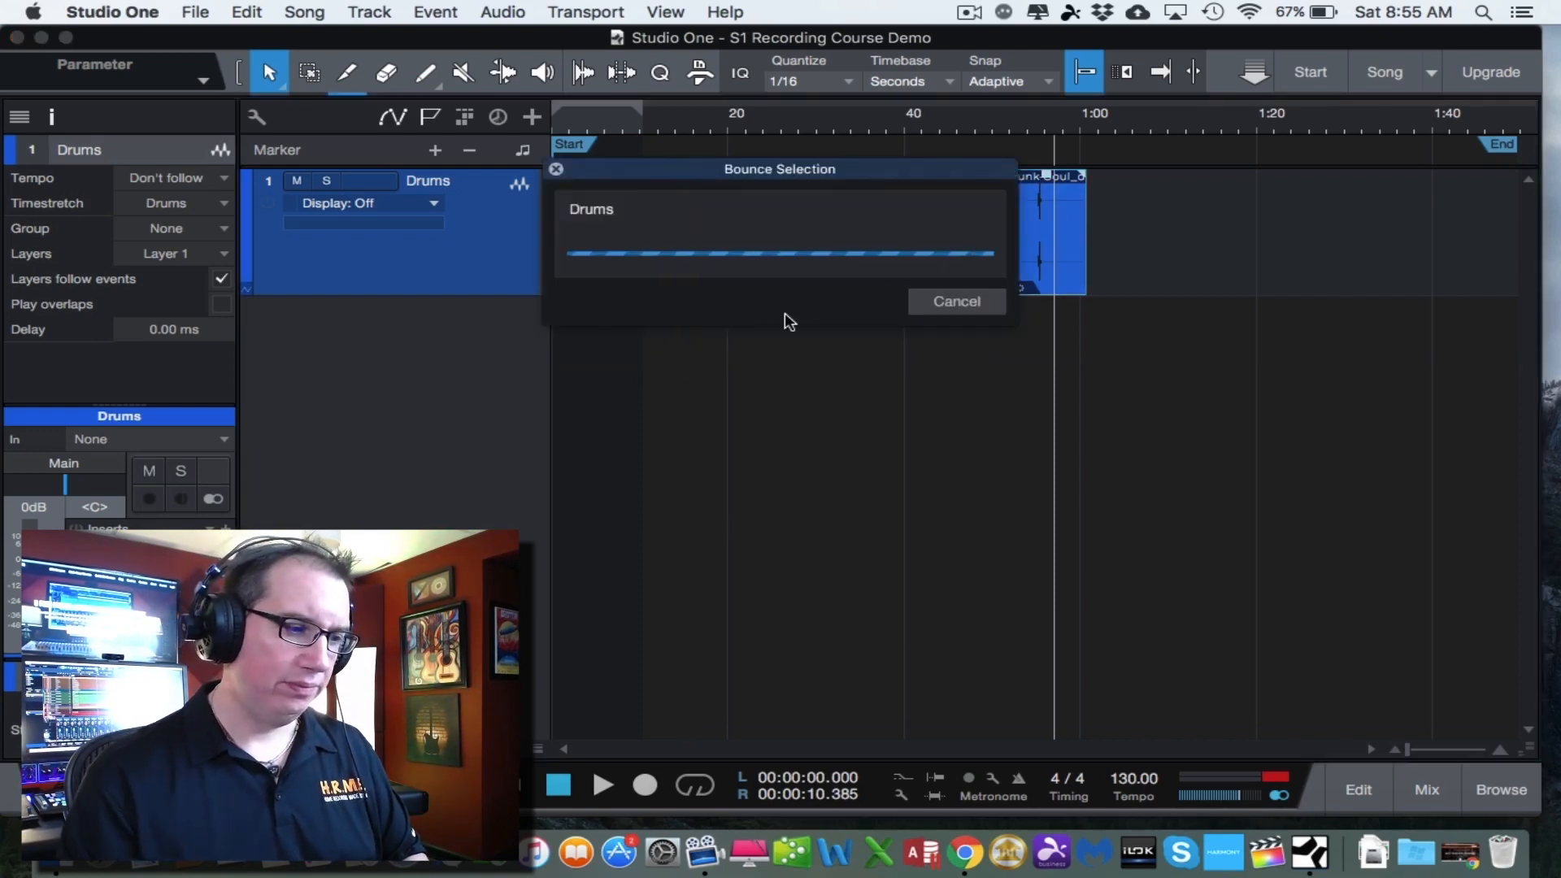
{"action": "left_click", "coordinate": [955, 310]}
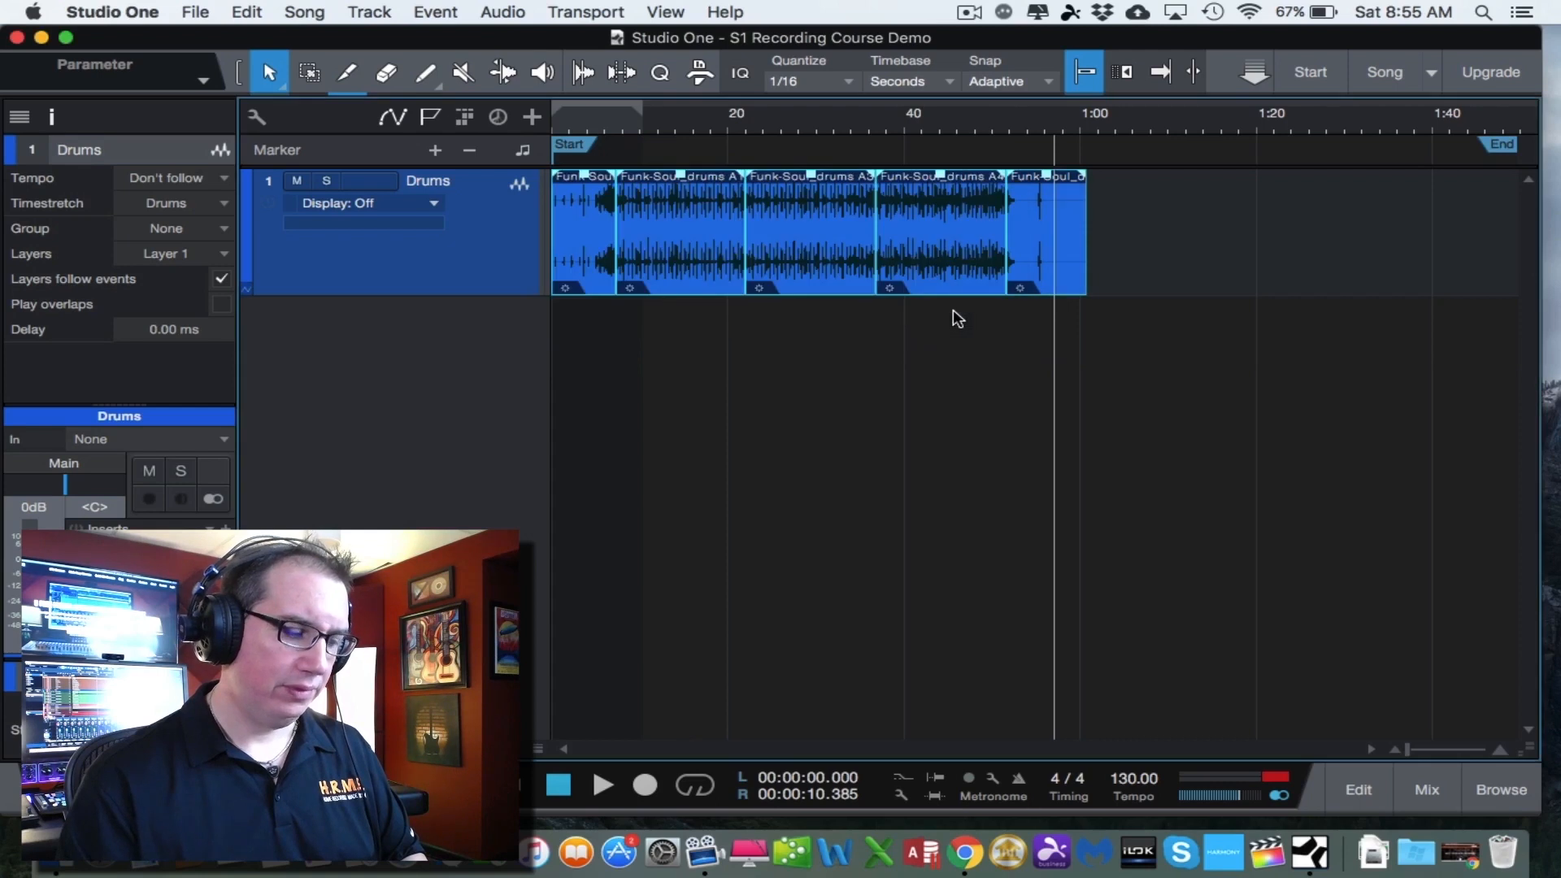
{"action": "key", "text": "super+b"}
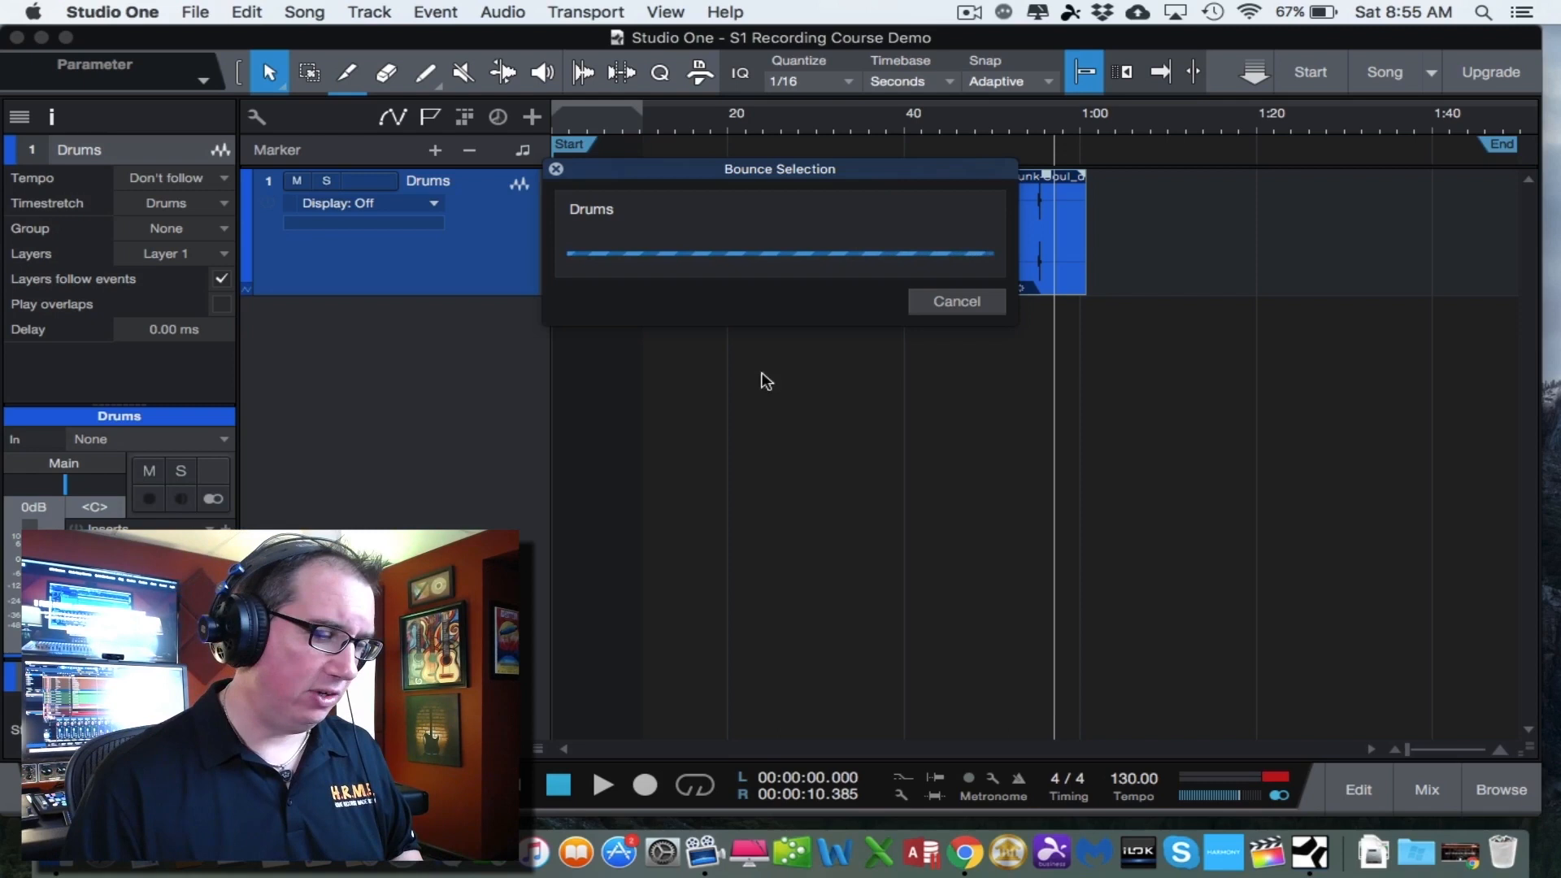
{"action": "left_click_drag", "start_coordinate": [745, 173], "coordinate": [769, 352]}
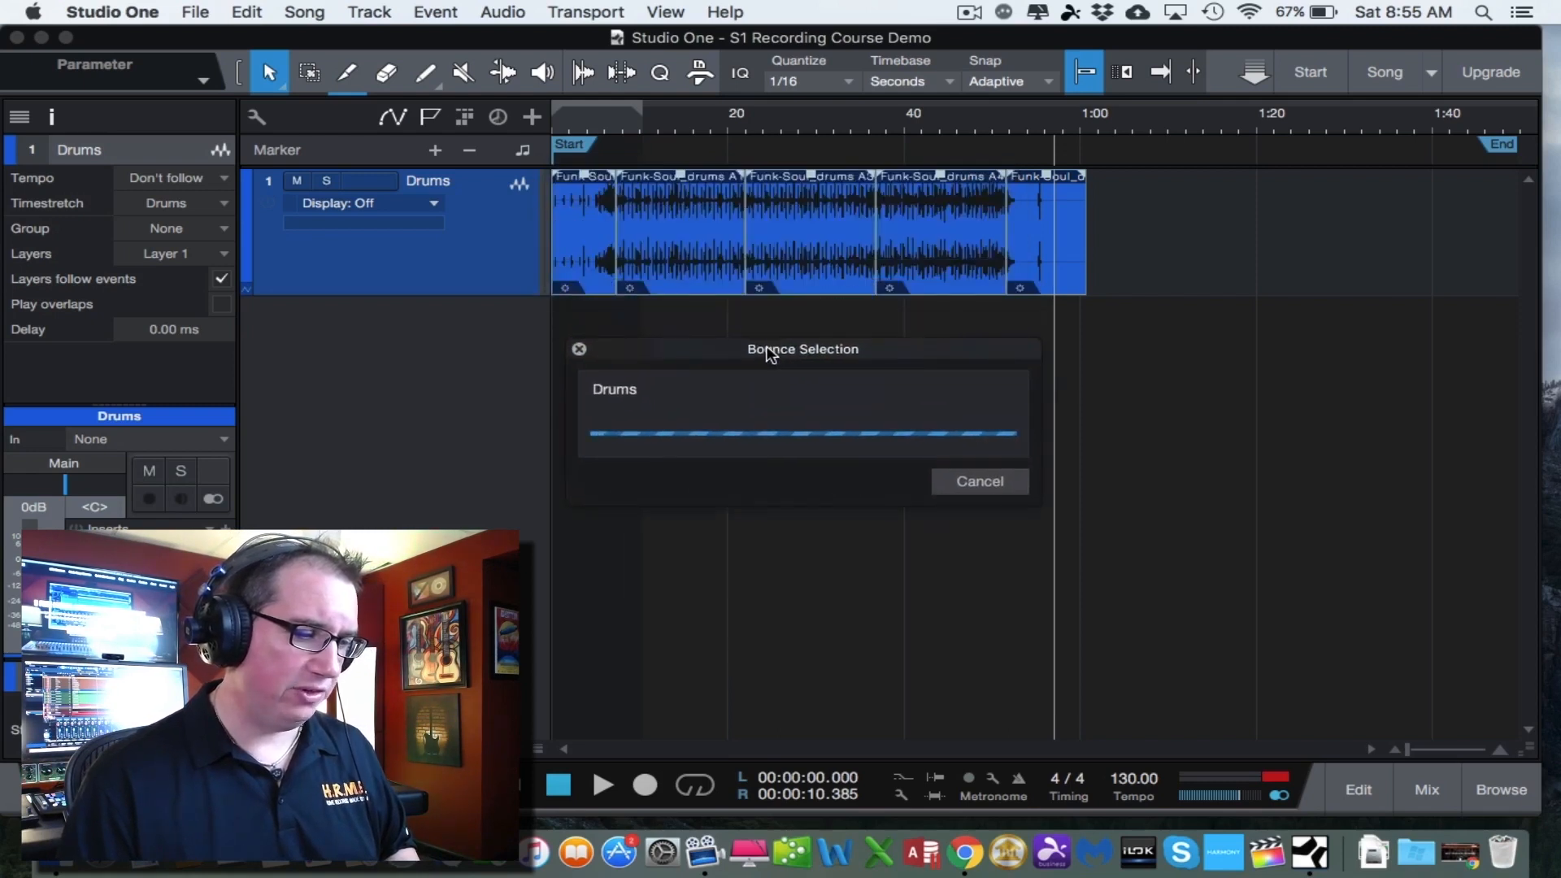
{"action": "left_click", "coordinate": [982, 485]}
Bounce all five clips on the Drums track into one continuous audio clip and play it back from the song start.
{"action": "left_click_drag", "start_coordinate": [1135, 254], "coordinate": [551, 302]}
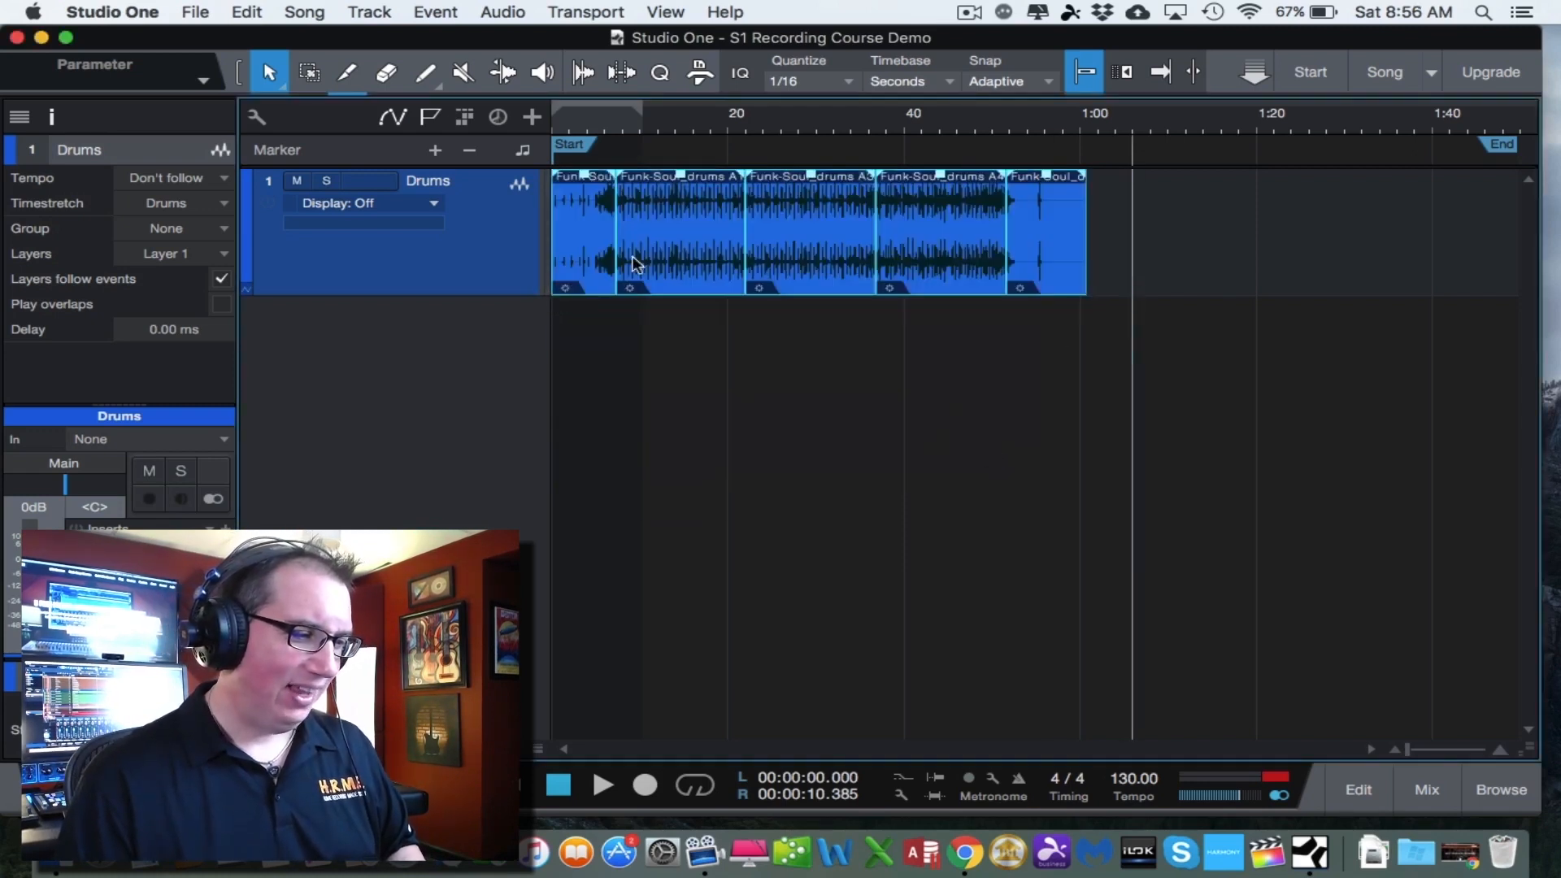
{"action": "right_click", "coordinate": [673, 244]}
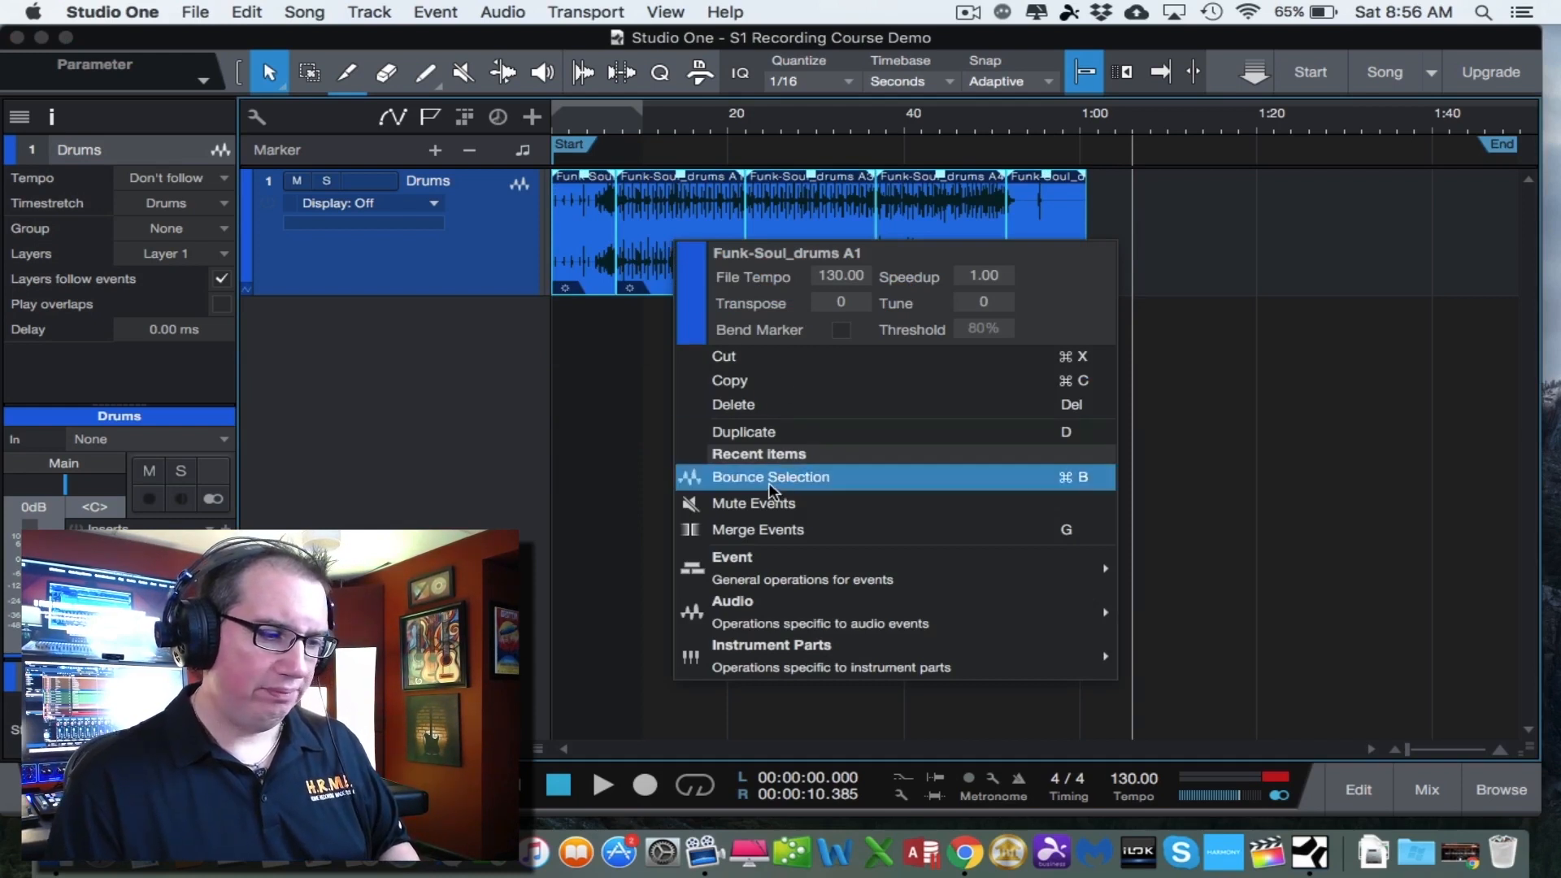
{"action": "left_click", "coordinate": [951, 480]}
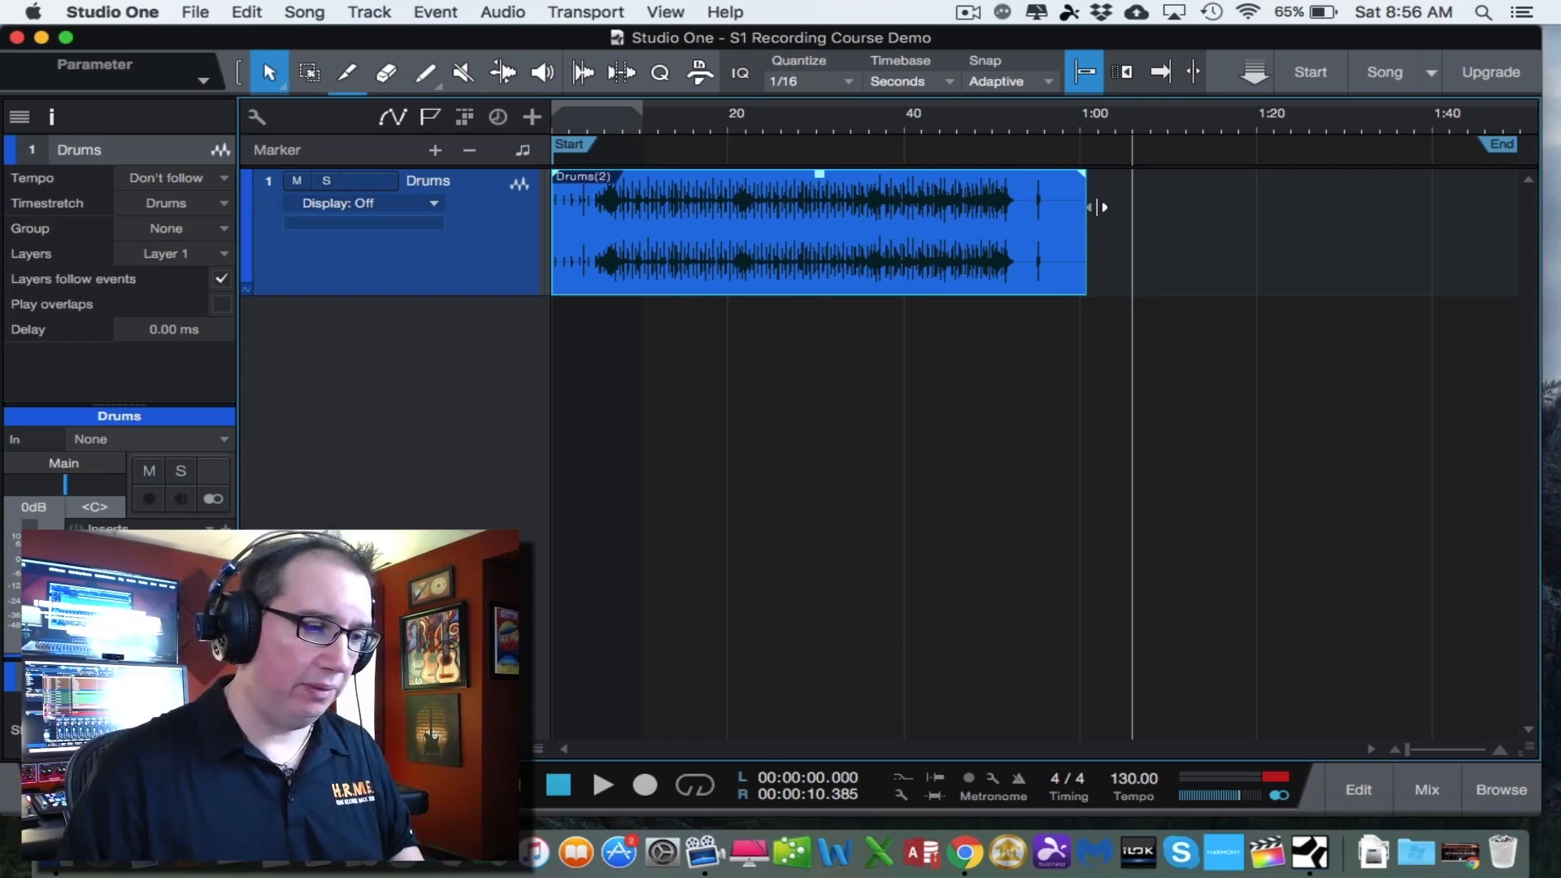
{"action": "key", "text": "Home"}
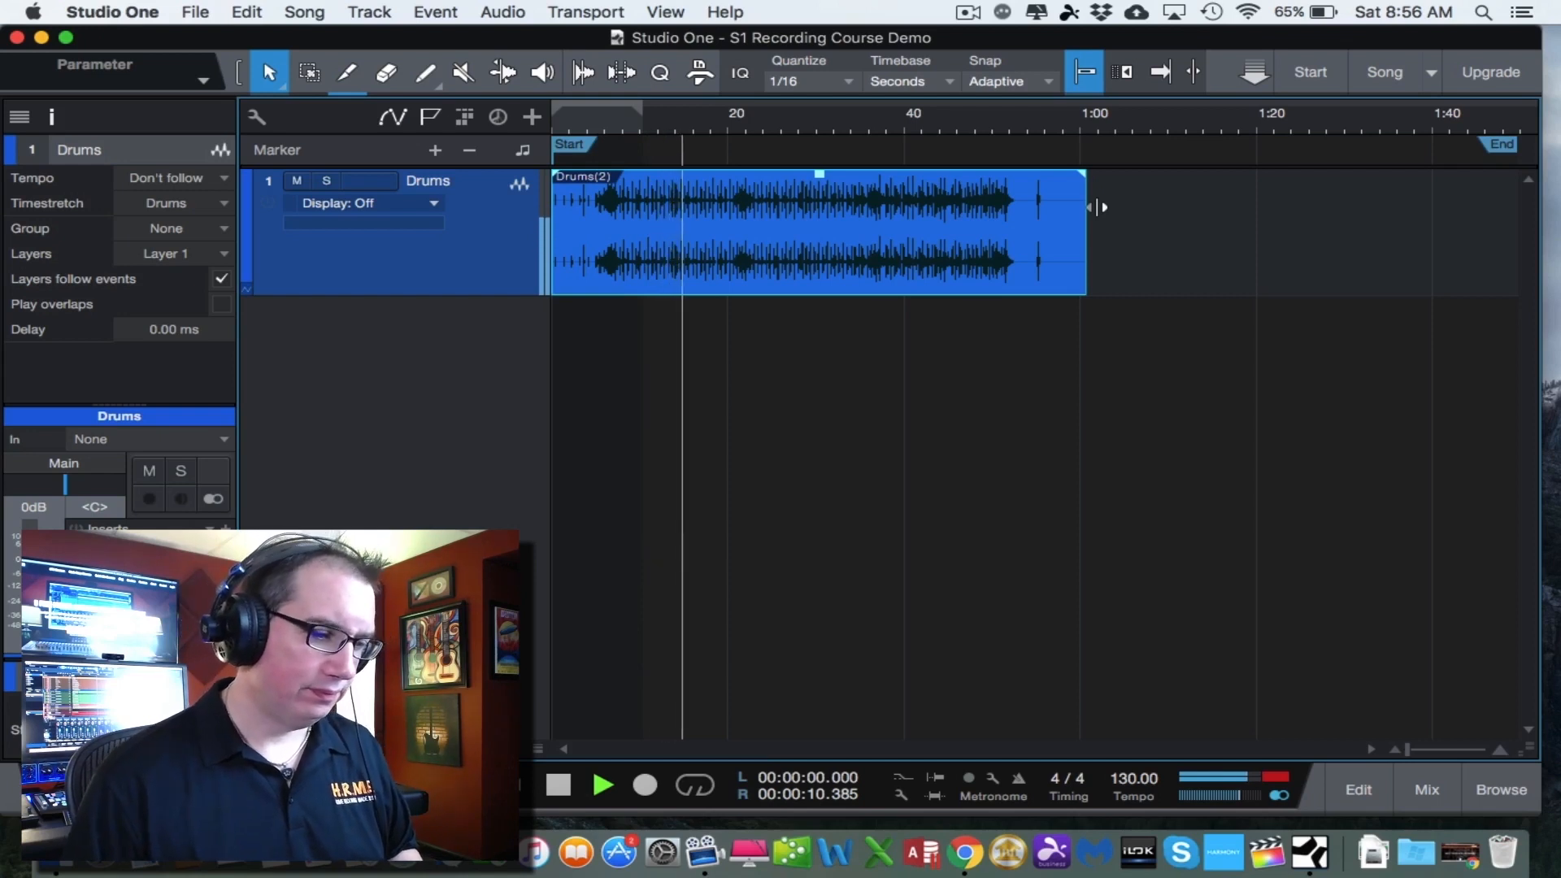
{"action": "key", "text": "space"}
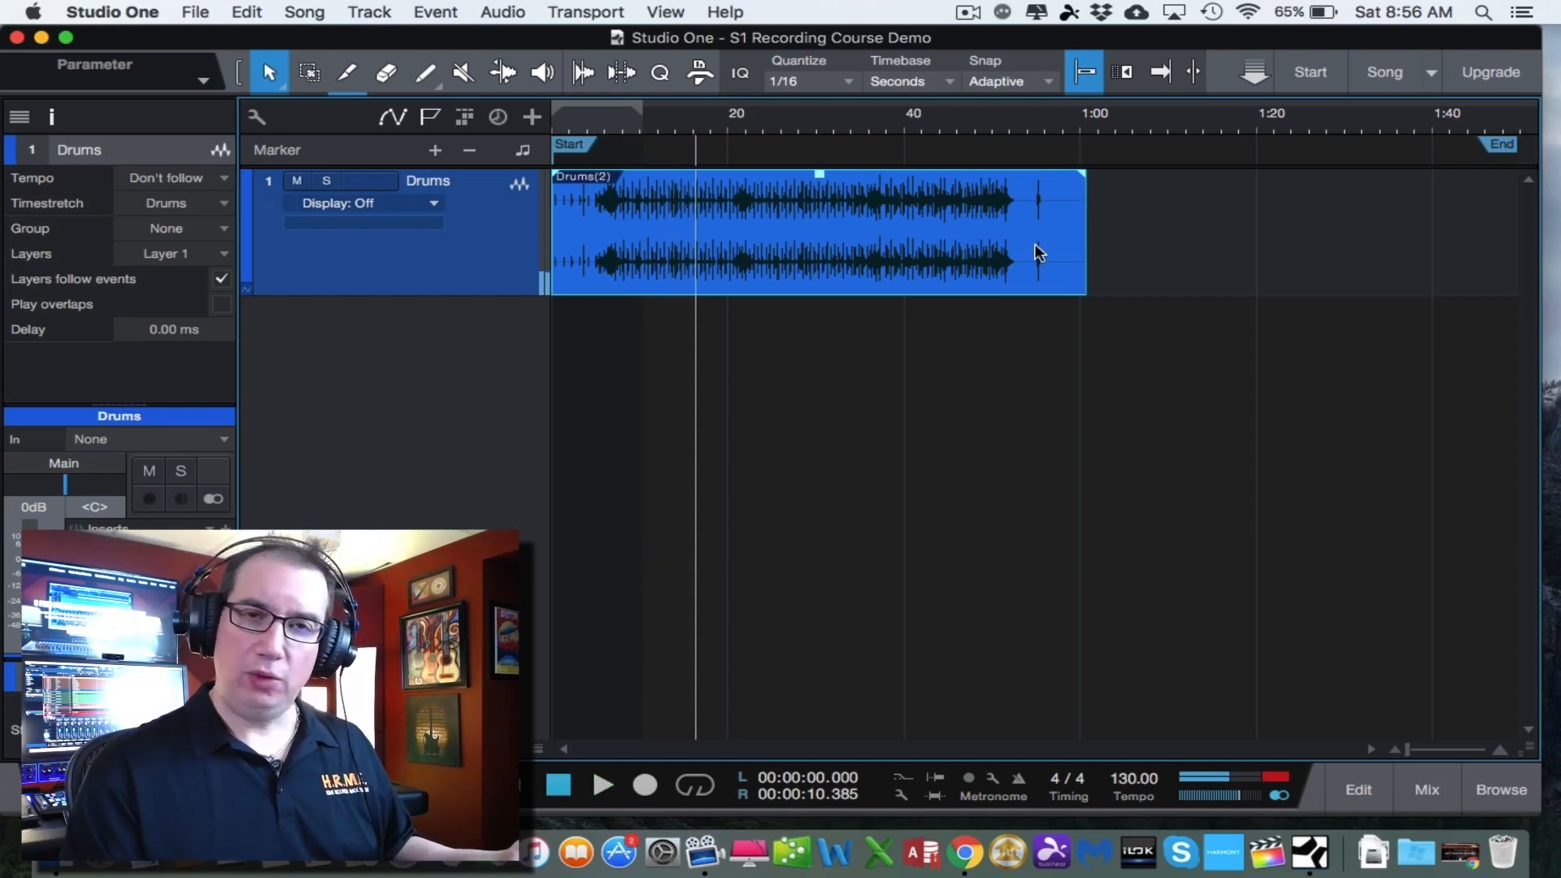
Undo the bounce to restore the five separate Drums clips, and show the arranger track above them.
{"action": "key", "text": "super+z"}
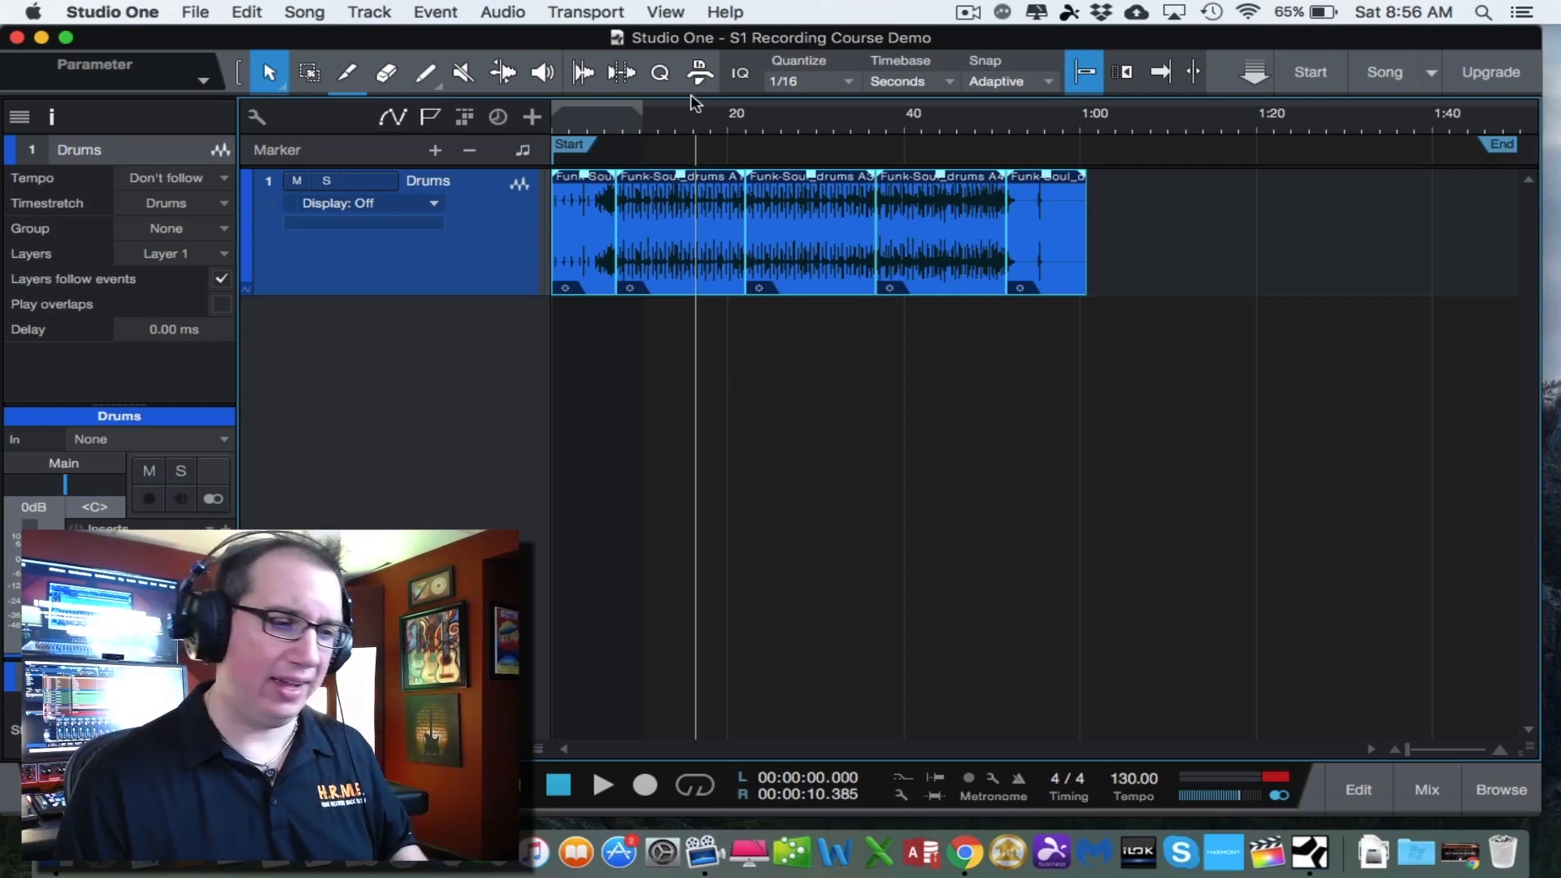
{"action": "left_click", "coordinate": [465, 120]}
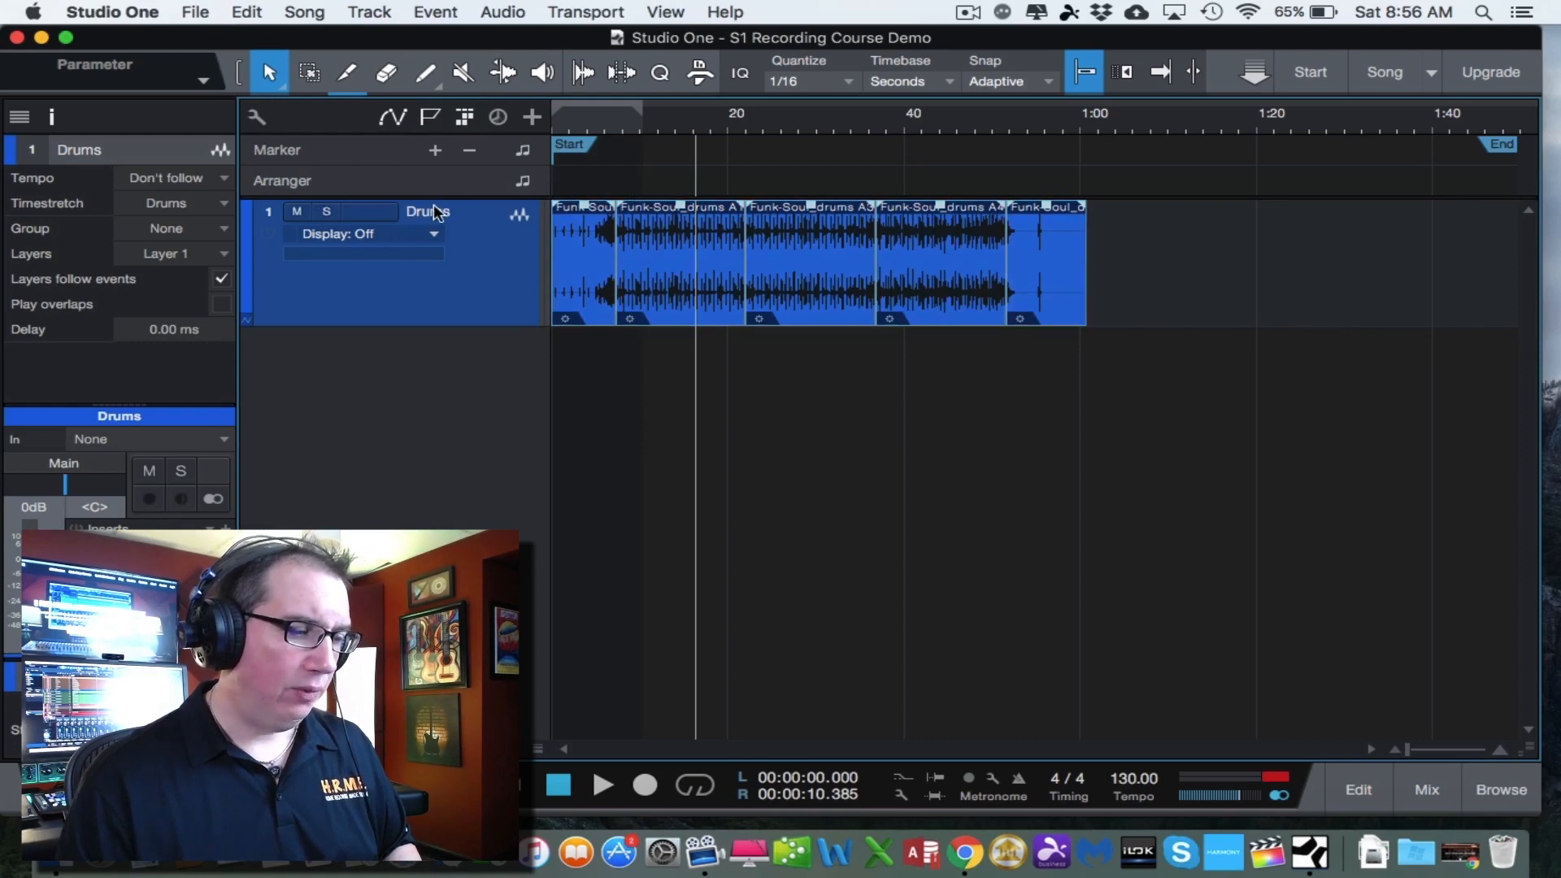
{"action": "key", "text": "e"}
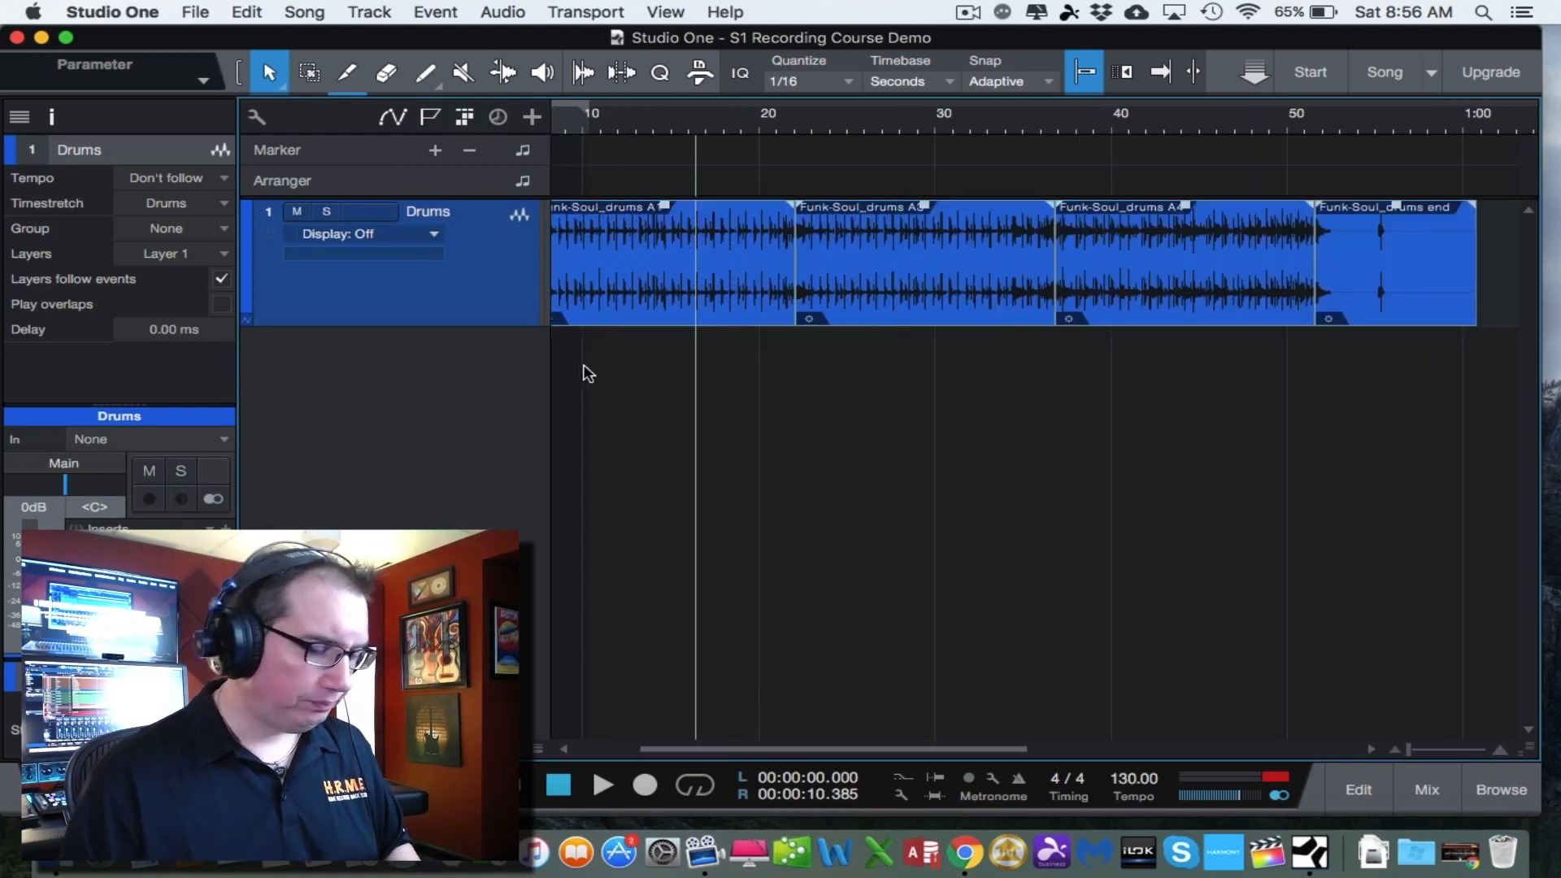
{"action": "scroll", "coordinate": [686, 364], "scroll_direction": "left", "scroll_amount": 5}
{"action": "left_click", "coordinate": [623, 357]}
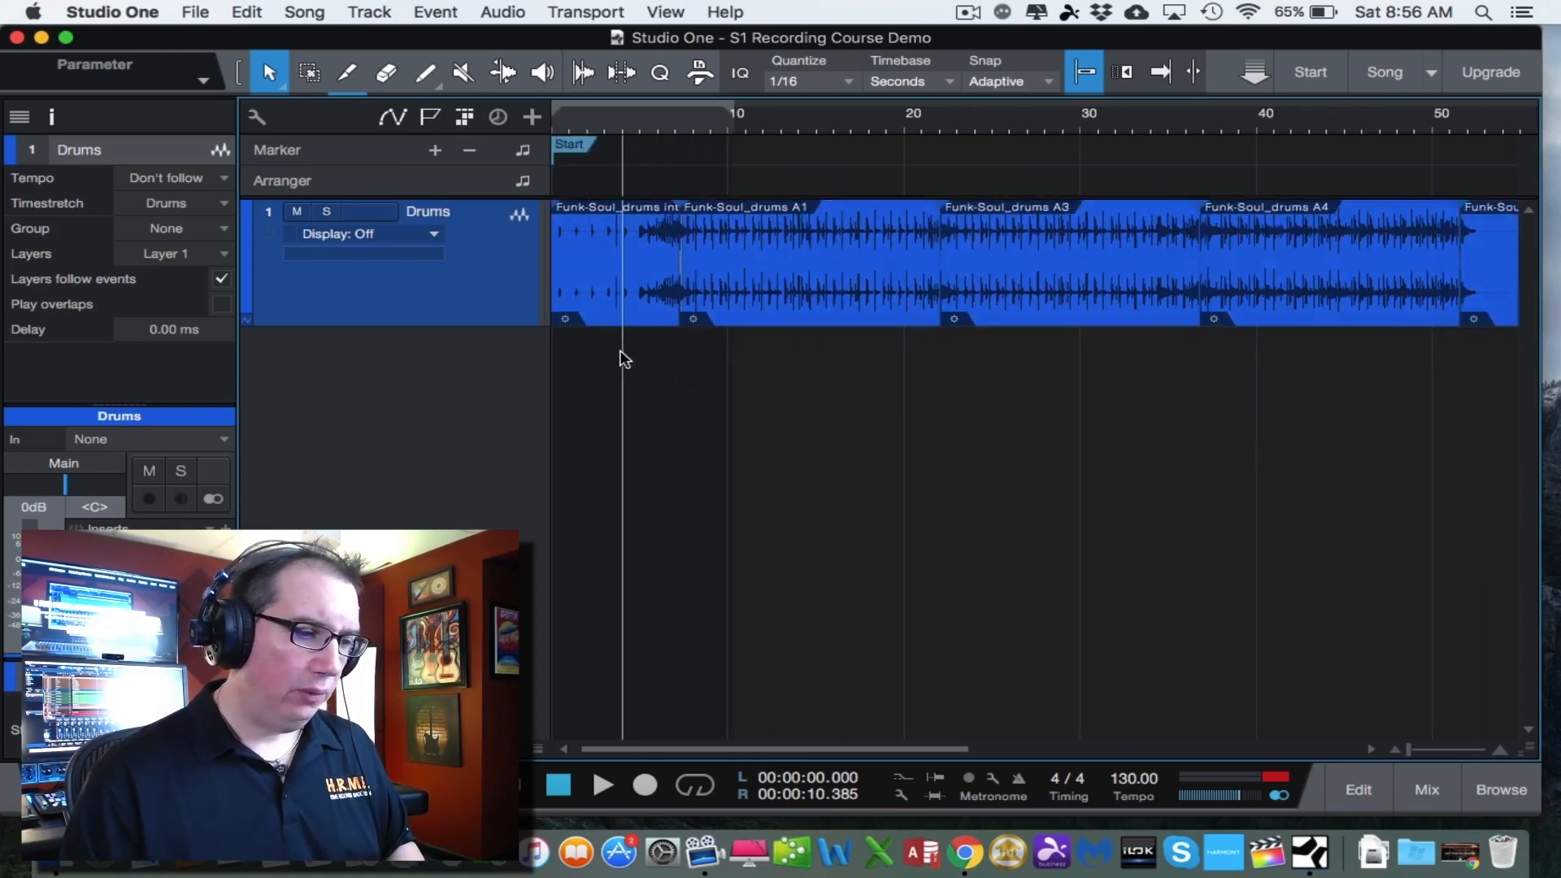
Select the Drums clips one by one from the intro clip to the end clip, finishing on the intro.
{"action": "left_click", "coordinate": [613, 261]}
{"action": "left_click", "coordinate": [821, 254]}
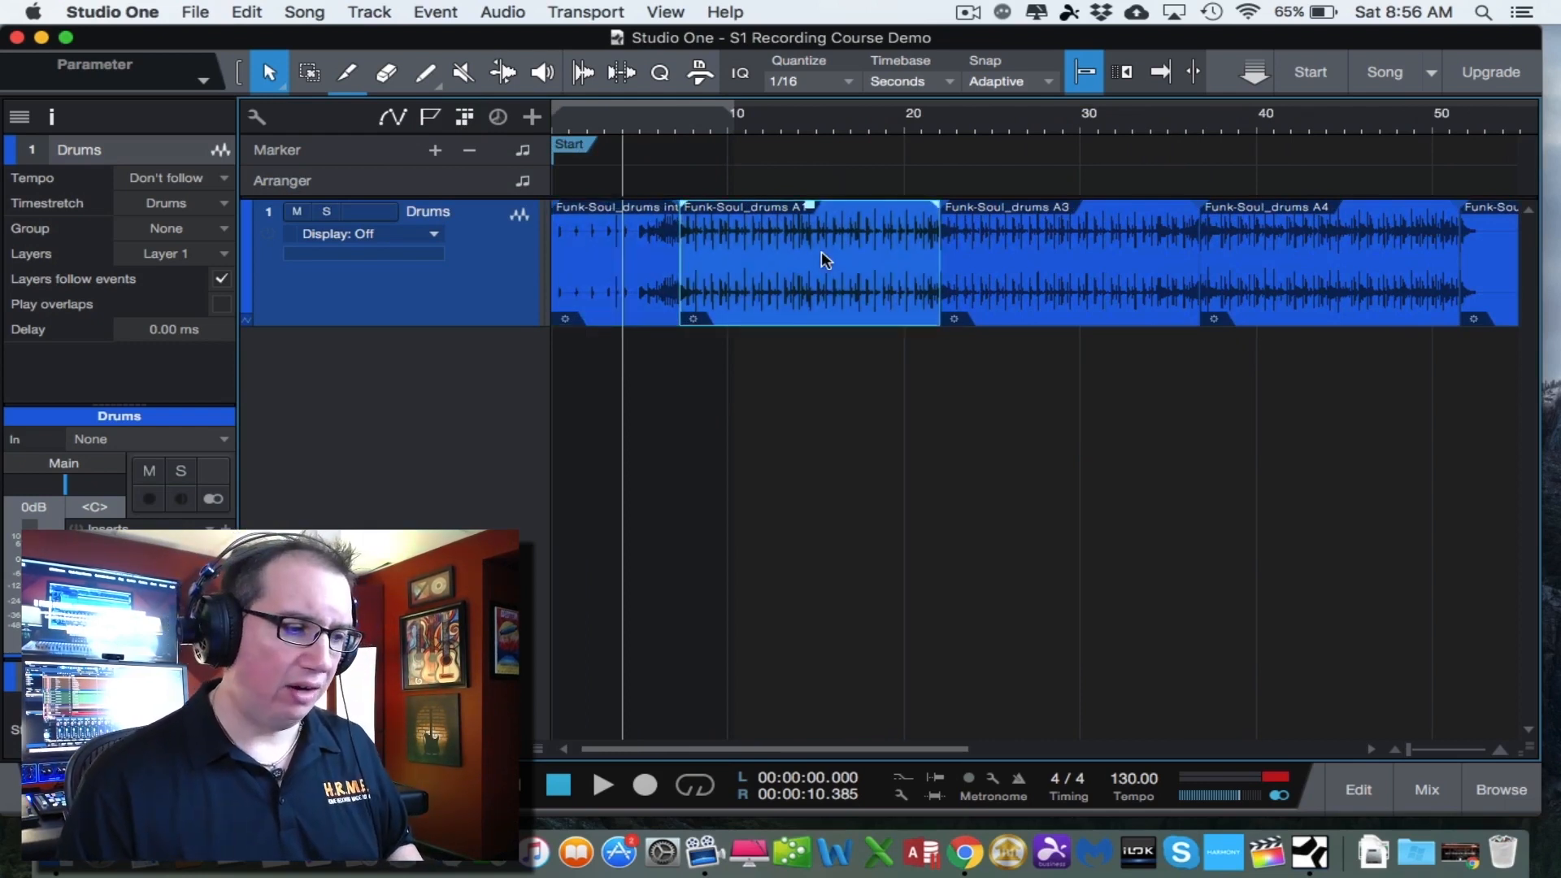
{"action": "left_click", "coordinate": [992, 235]}
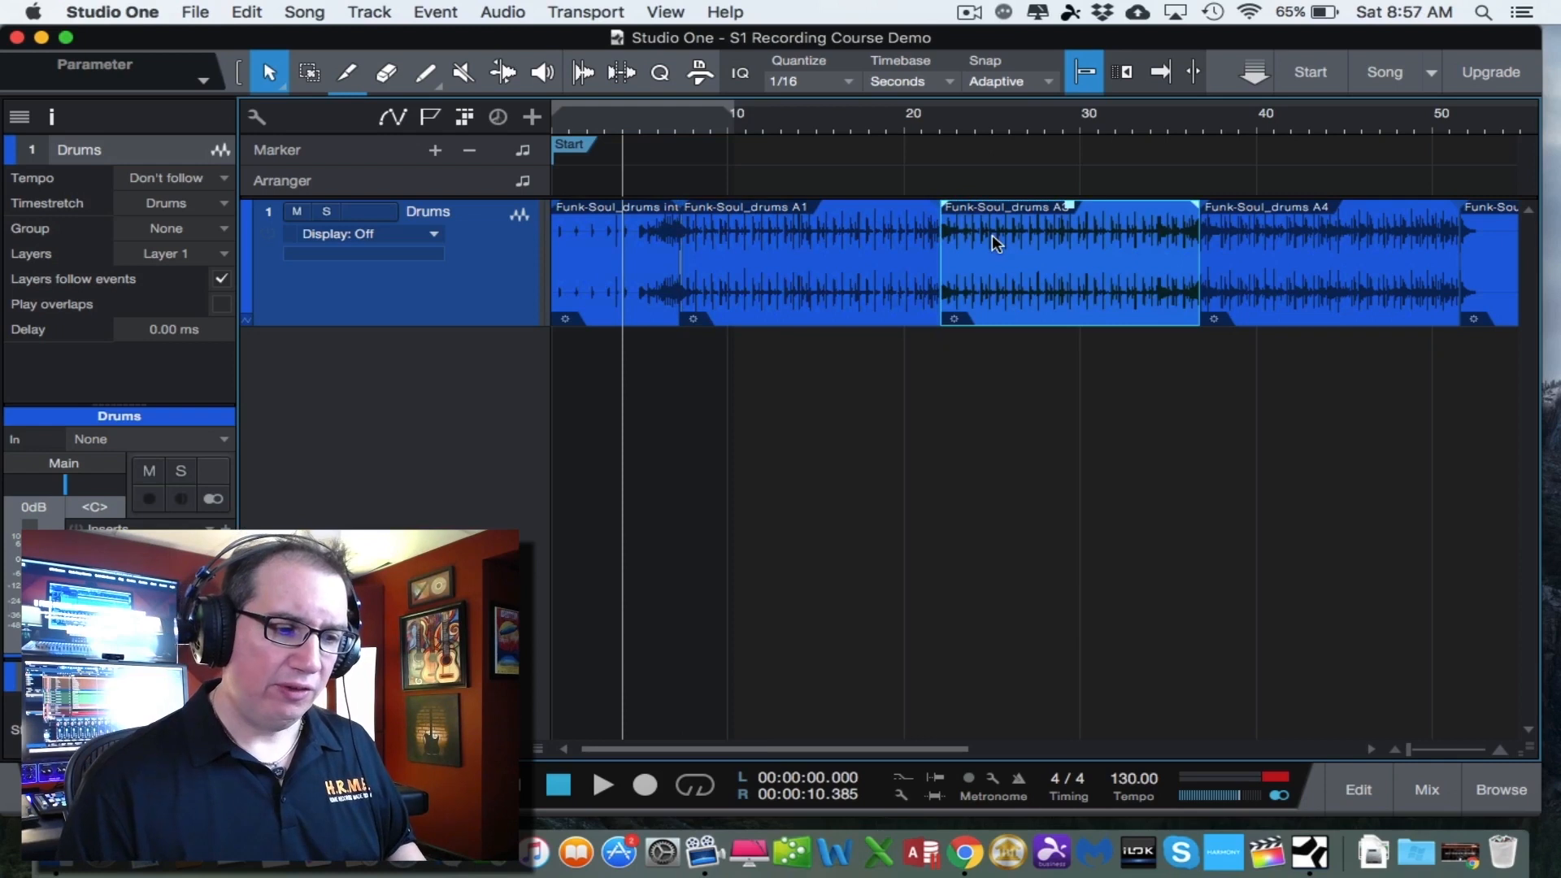
{"action": "left_click", "coordinate": [1268, 244]}
{"action": "left_click", "coordinate": [1491, 236]}
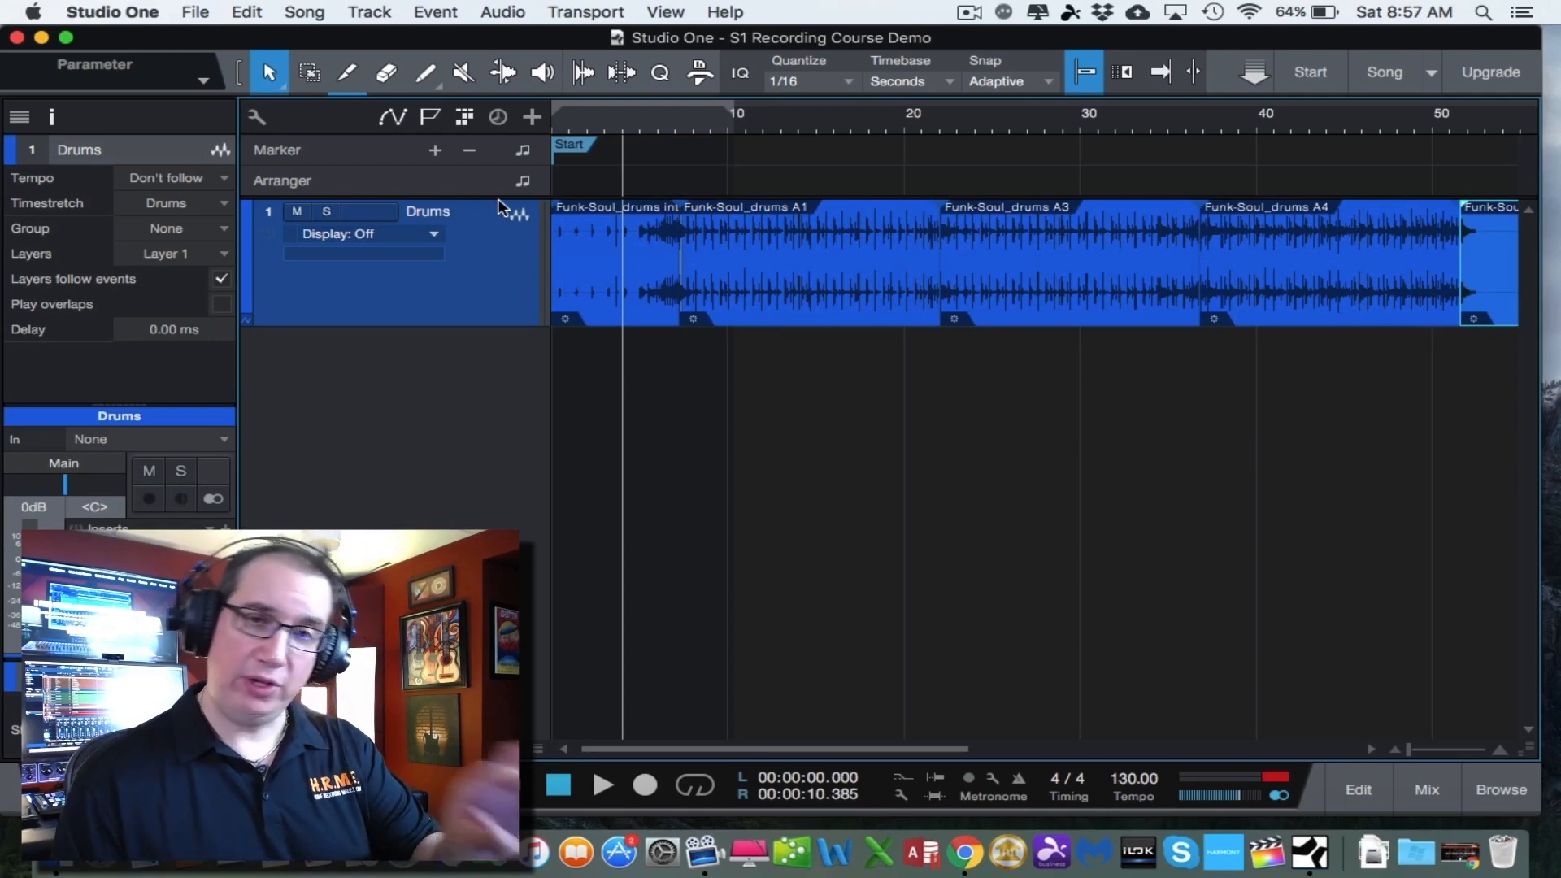
{"action": "left_click", "coordinate": [604, 271]}
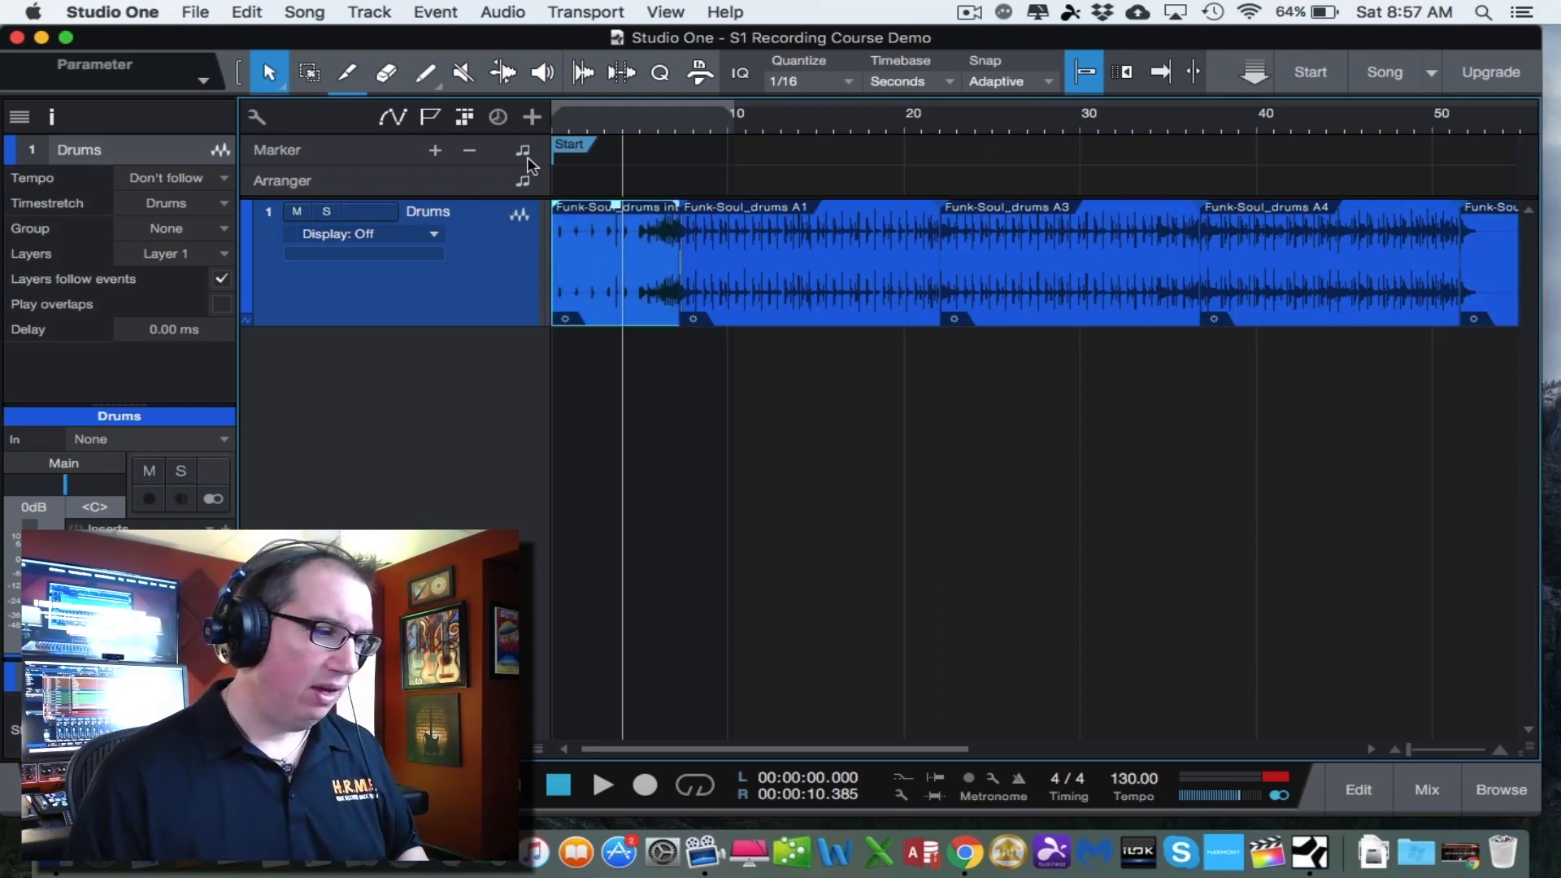
Draw an Intro section on the arranger track over the intro clip and a Verse section over clips A1 and A3.
{"action": "left_click", "coordinate": [425, 80]}
{"action": "left_click_drag", "start_coordinate": [568, 174], "coordinate": [694, 169]}
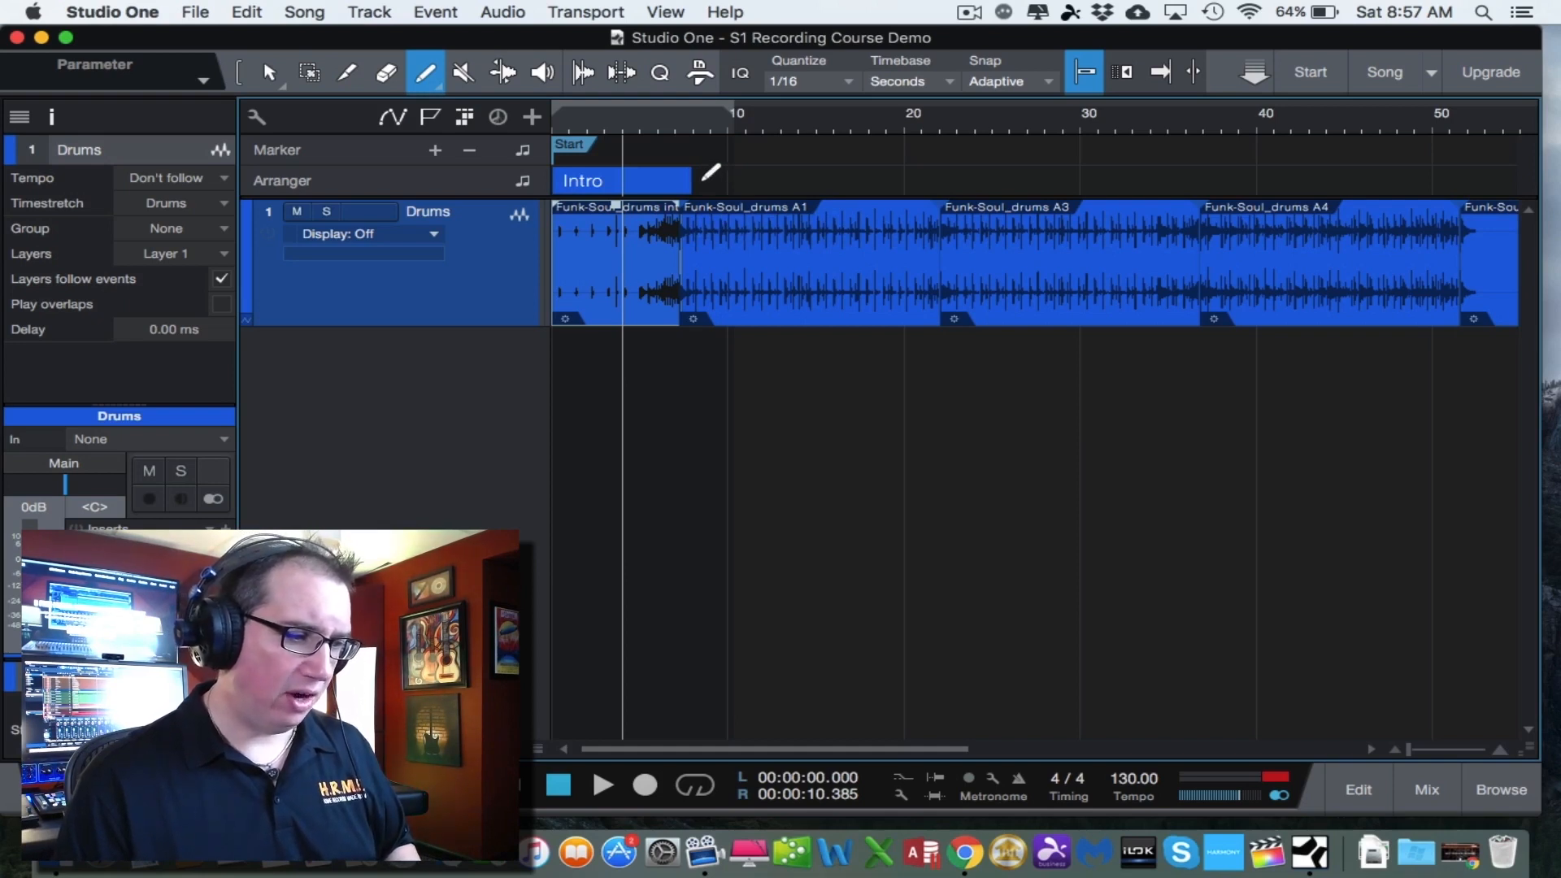
{"action": "mouse_move", "coordinate": [694, 177]}
{"action": "left_mouse_down"}
{"action": "mouse_move", "coordinate": [1195, 140]}
{"action": "mouse_move", "coordinate": [1234, 153]}
{"action": "mouse_move", "coordinate": [1209, 160]}
{"action": "left_mouse_up"}
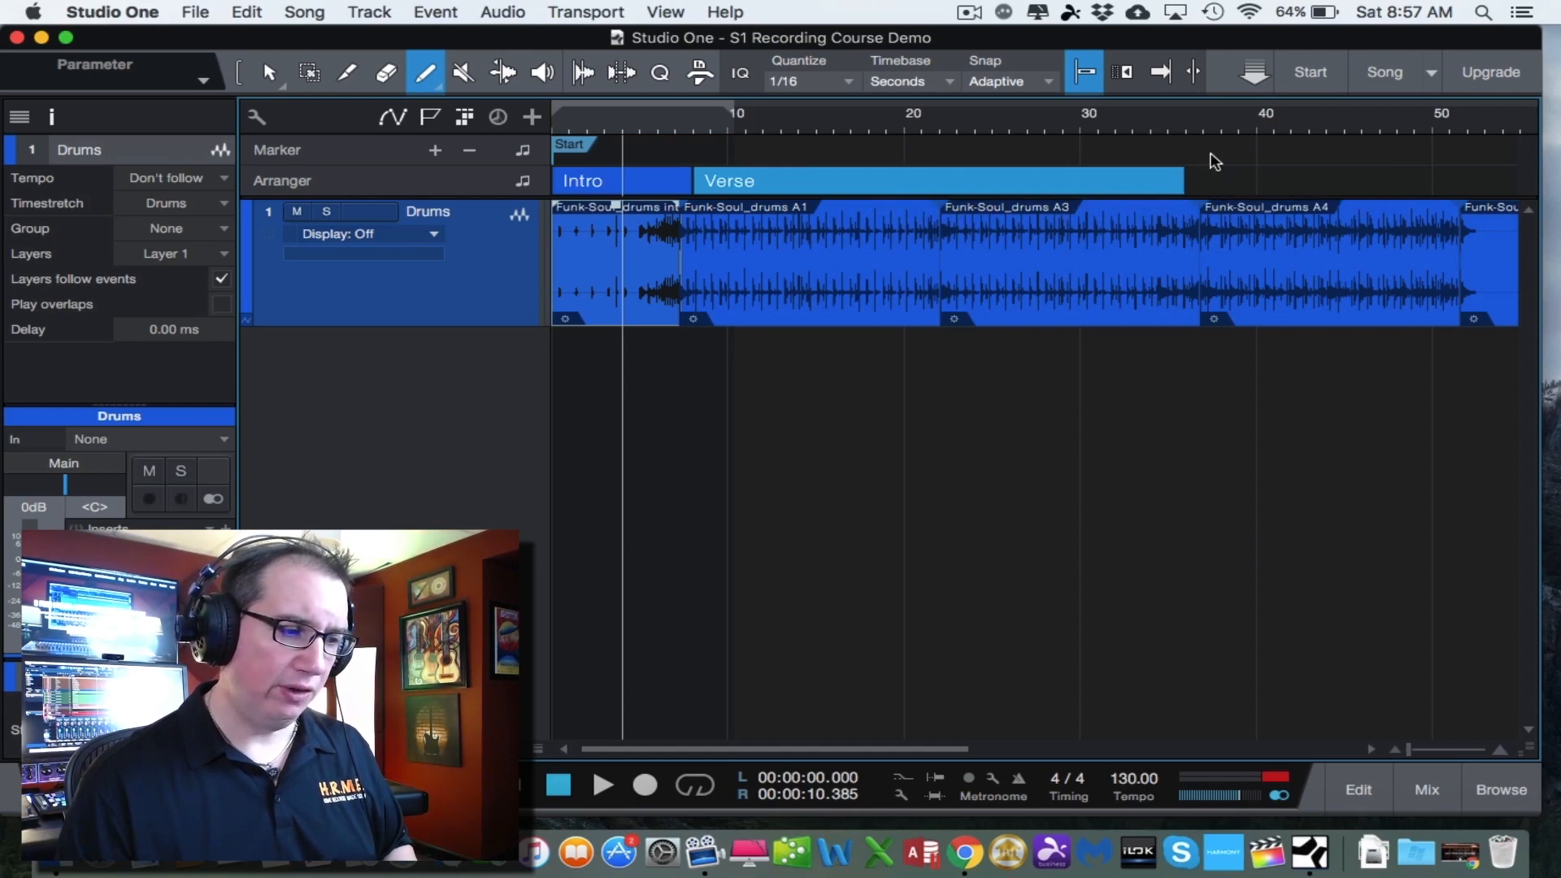
Draw a Chorus section on the arranger track over clip A4 and a Bridge section over the end clip, then return to the Arrow tool.
{"action": "scroll", "coordinate": [928, 393], "scroll_direction": "right", "scroll_amount": 3}
{"action": "scroll", "coordinate": [928, 393], "scroll_direction": "right", "scroll_amount": 5}
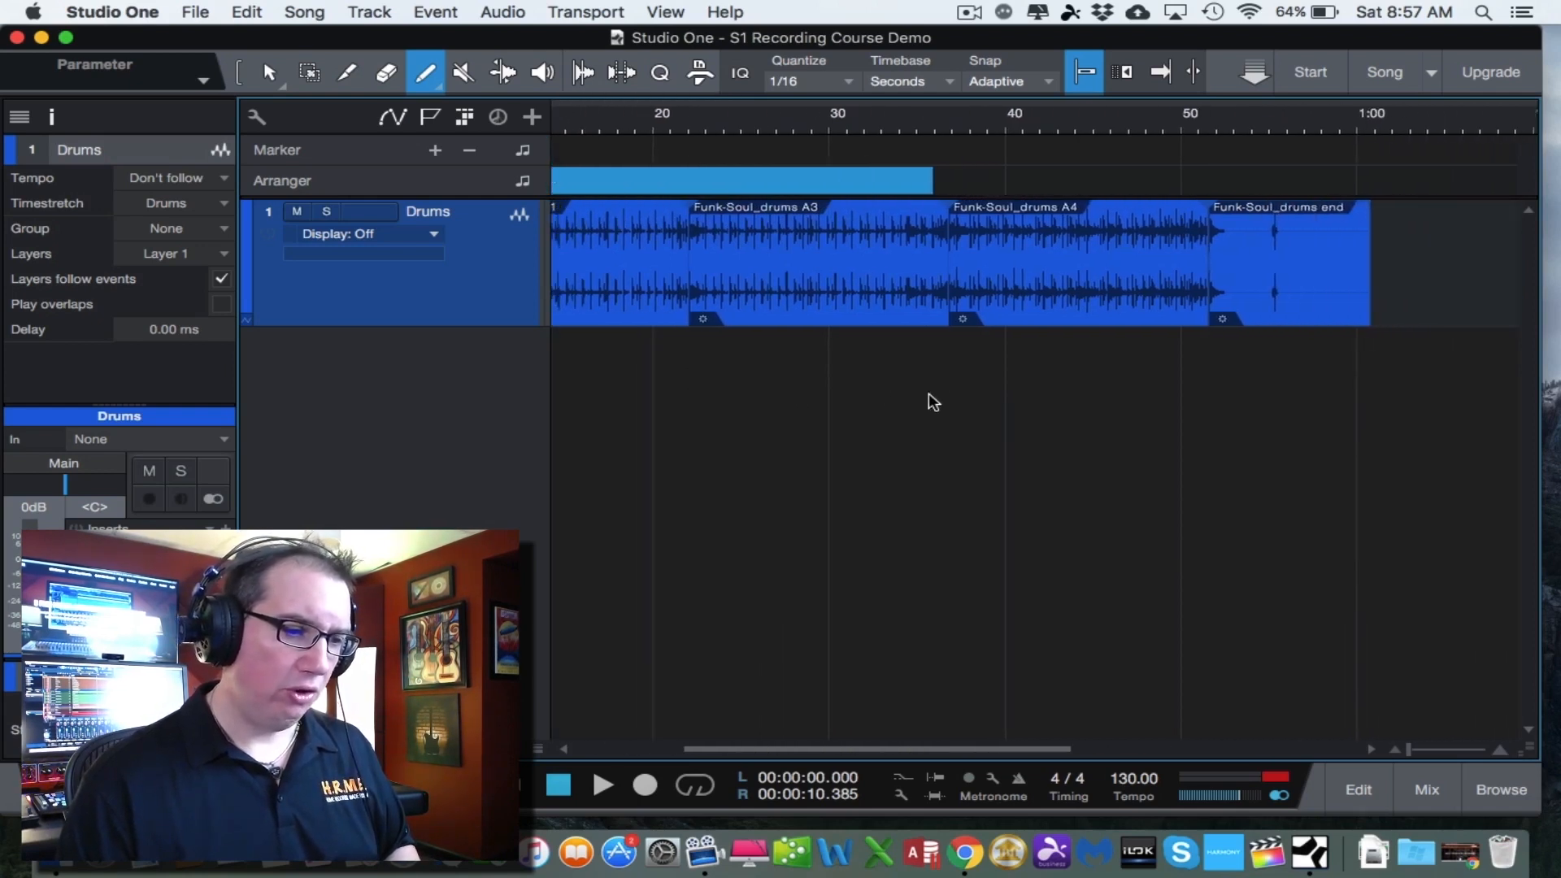
{"action": "left_click_drag", "start_coordinate": [957, 177], "coordinate": [1213, 156]}
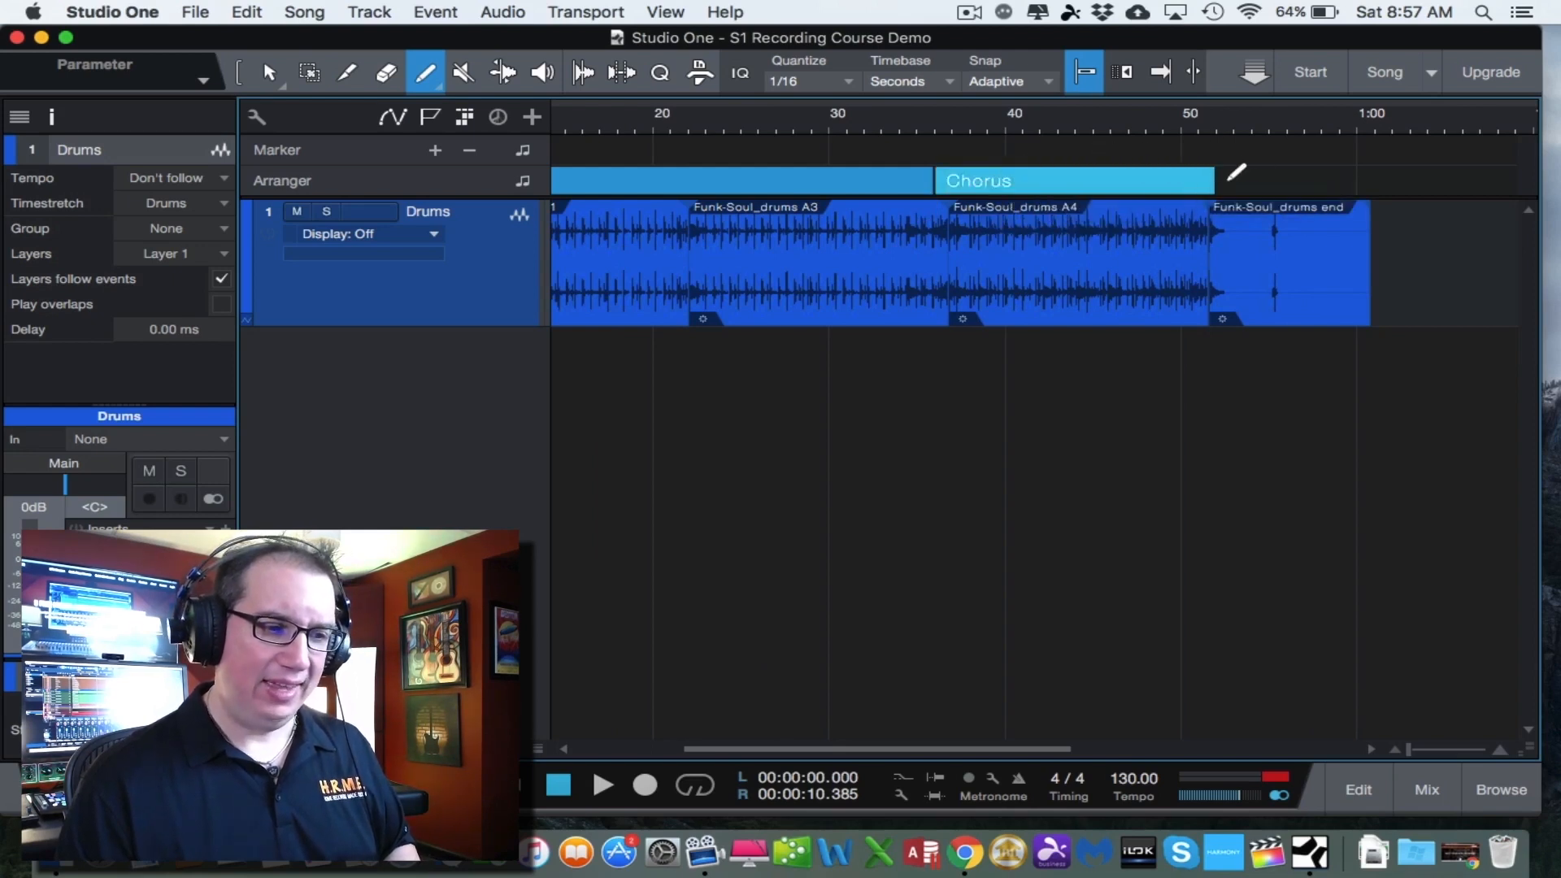
{"action": "mouse_move", "coordinate": [1221, 178]}
{"action": "left_mouse_down"}
{"action": "mouse_move", "coordinate": [1404, 161]}
{"action": "mouse_move", "coordinate": [1384, 164]}
{"action": "left_mouse_up"}
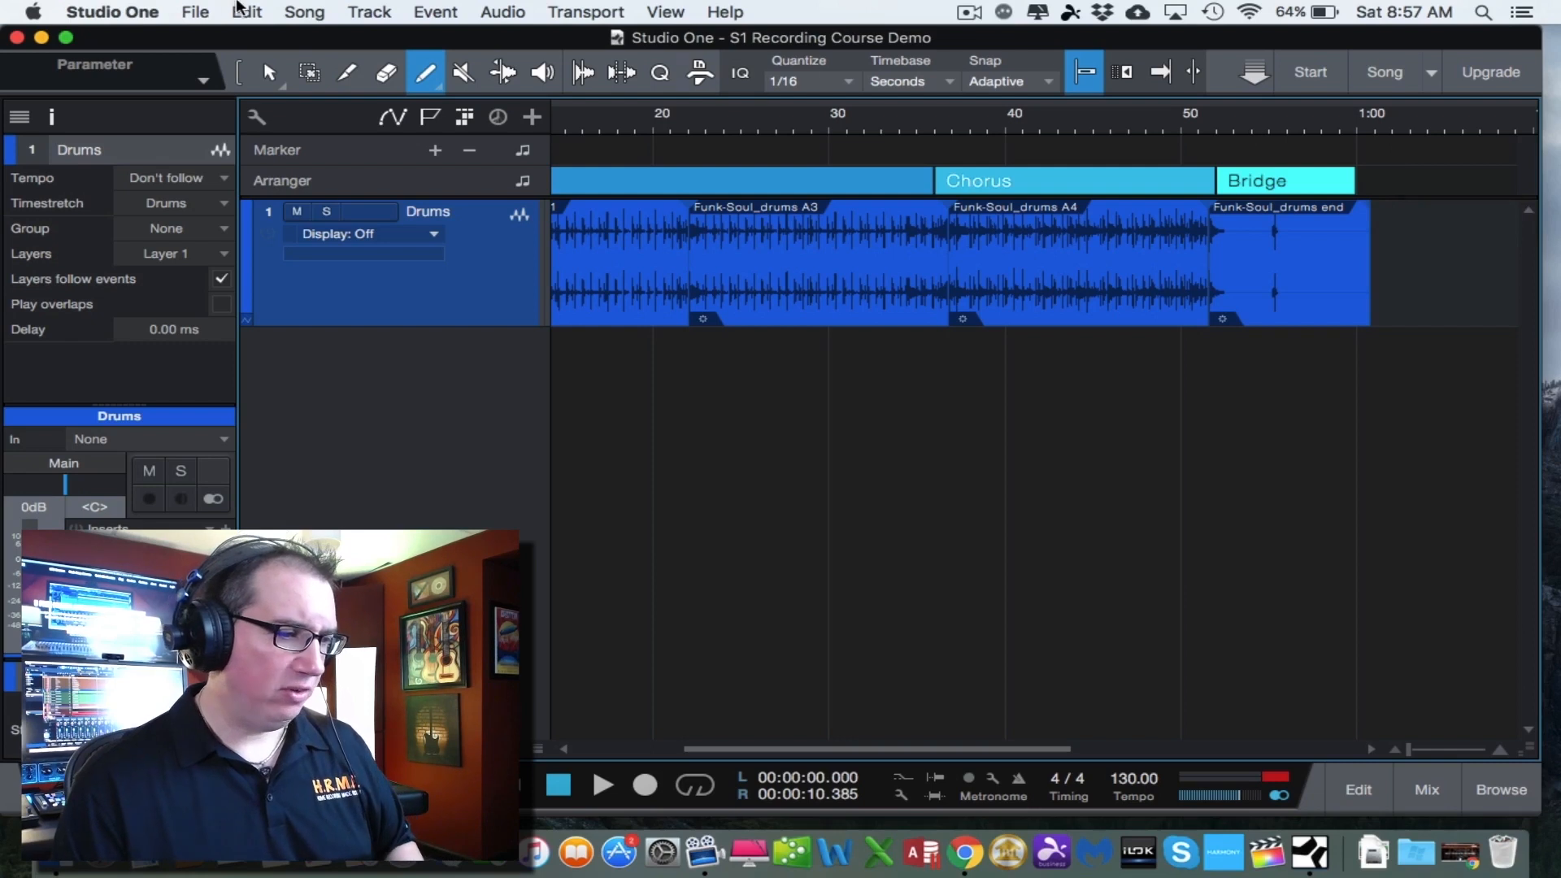
{"action": "left_click", "coordinate": [269, 73]}
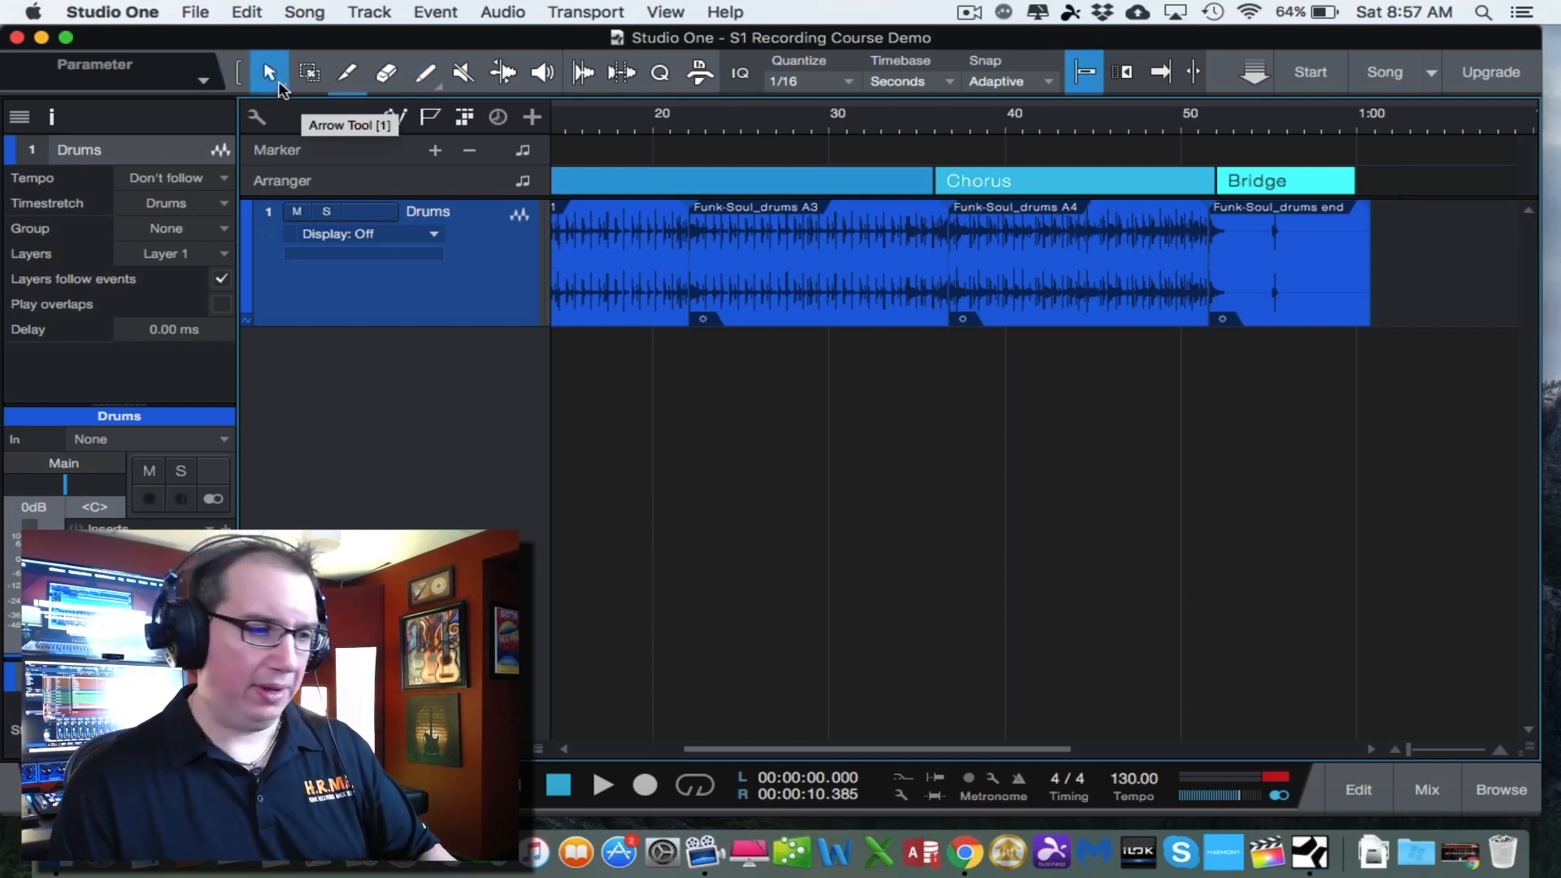
Rename the Bridge section on the arranger track to Ending.
{"action": "left_click", "coordinate": [1260, 179]}
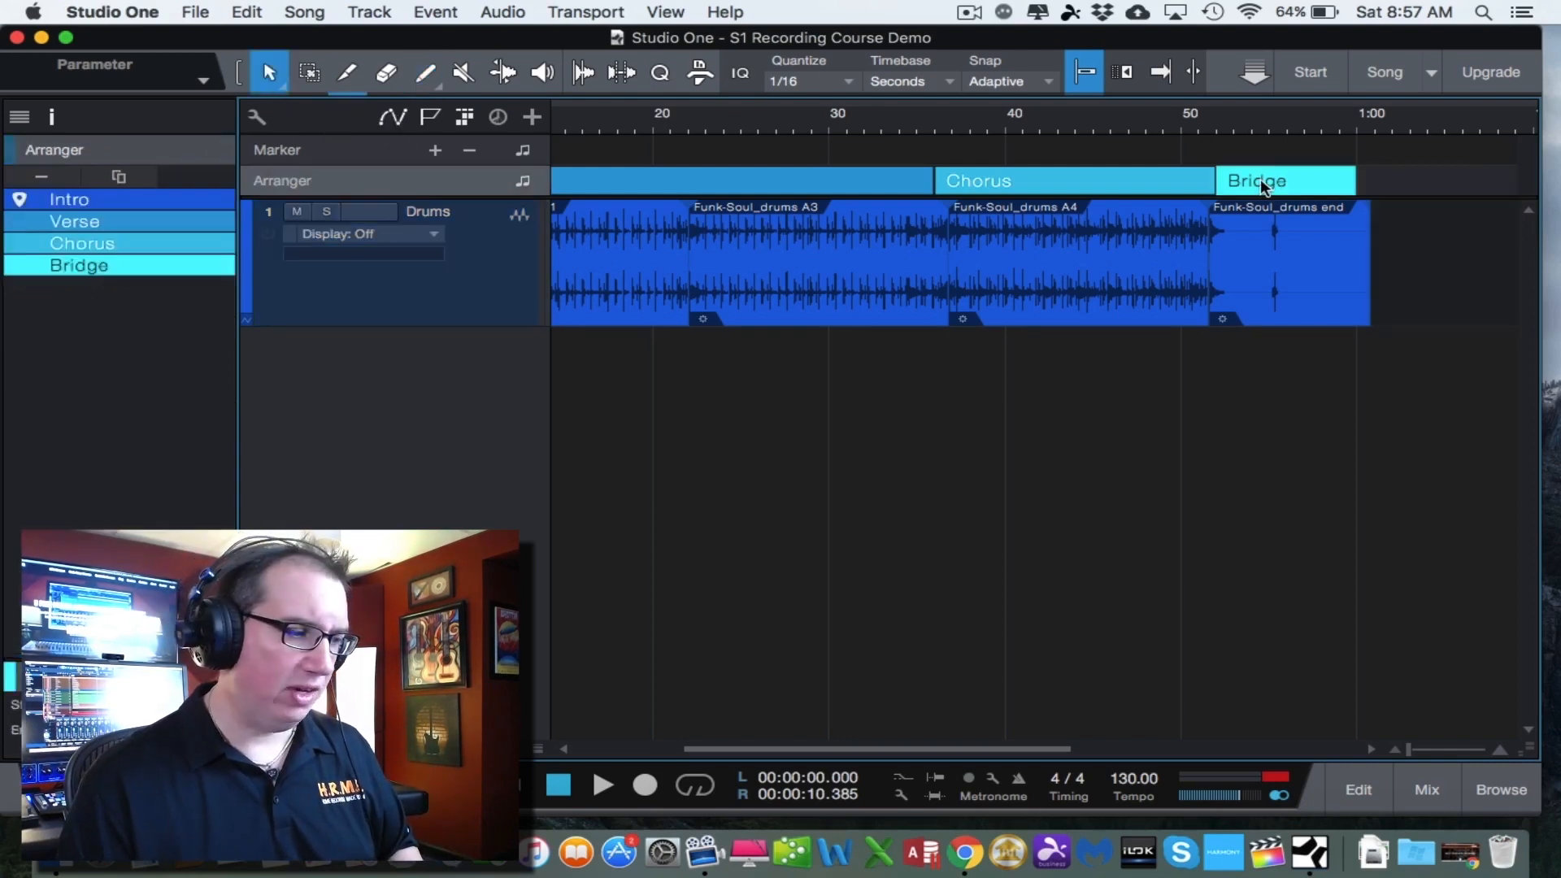
{"action": "key", "text": "z"}
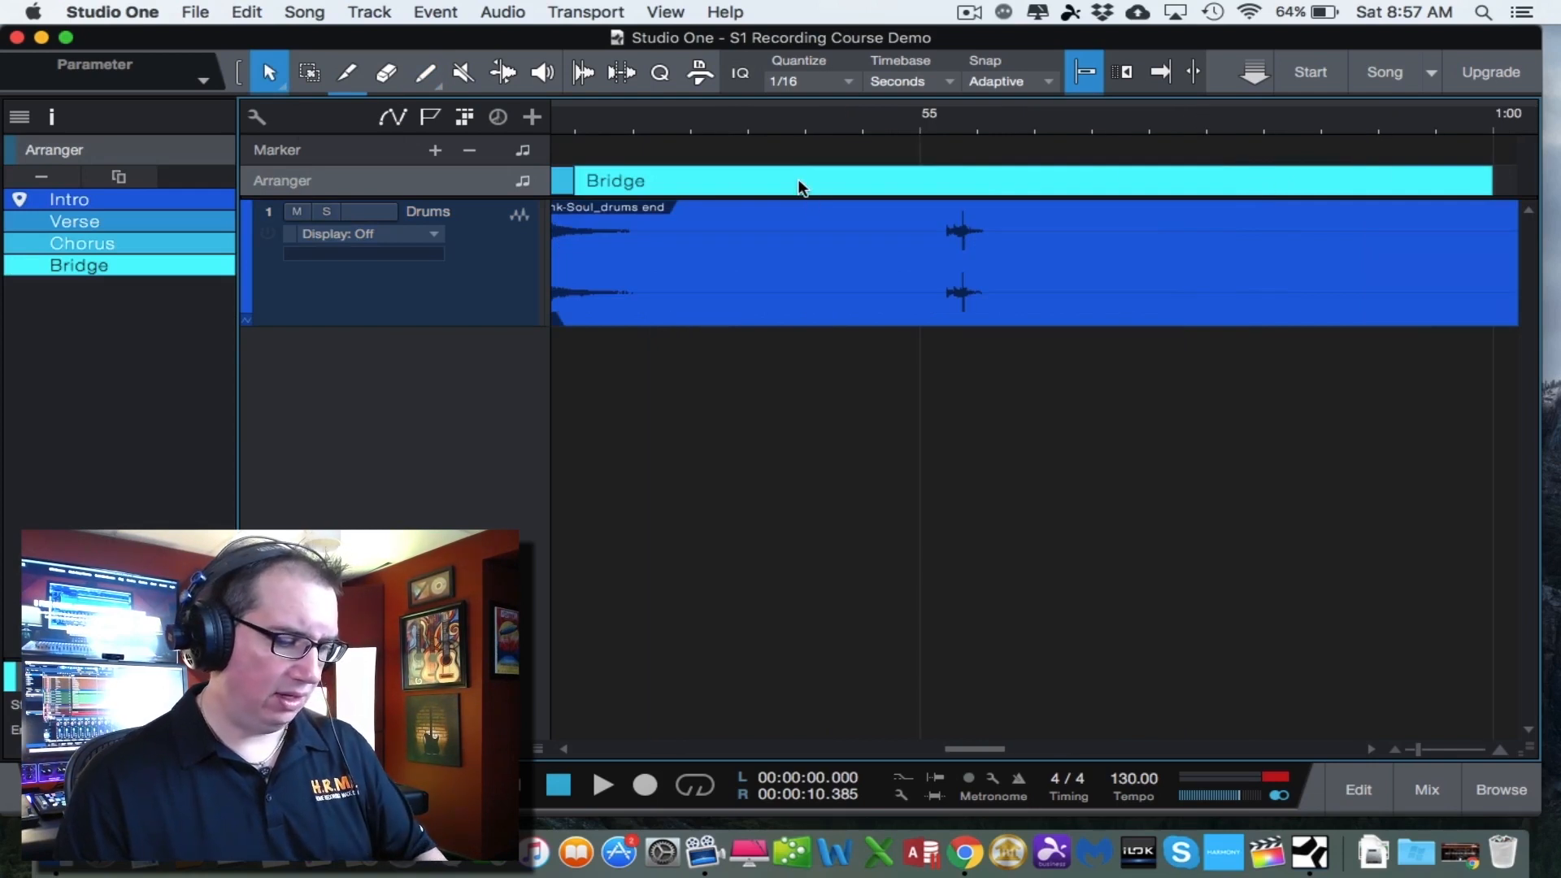
{"action": "key", "text": "z"}
{"action": "right_click", "coordinate": [1016, 189]}
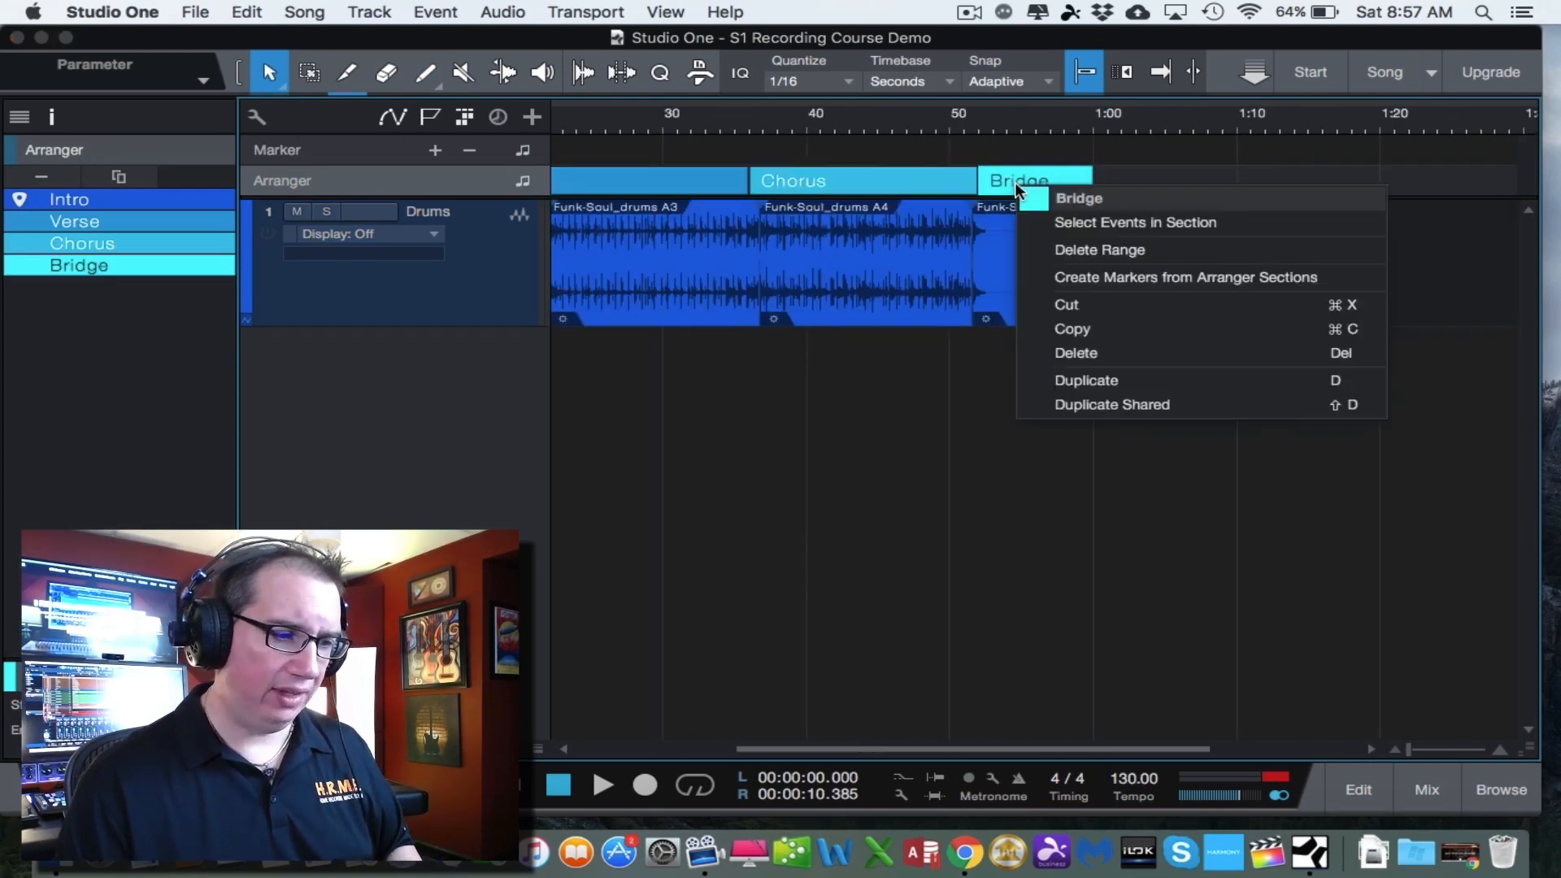
{"action": "left_click", "coordinate": [1094, 199]}
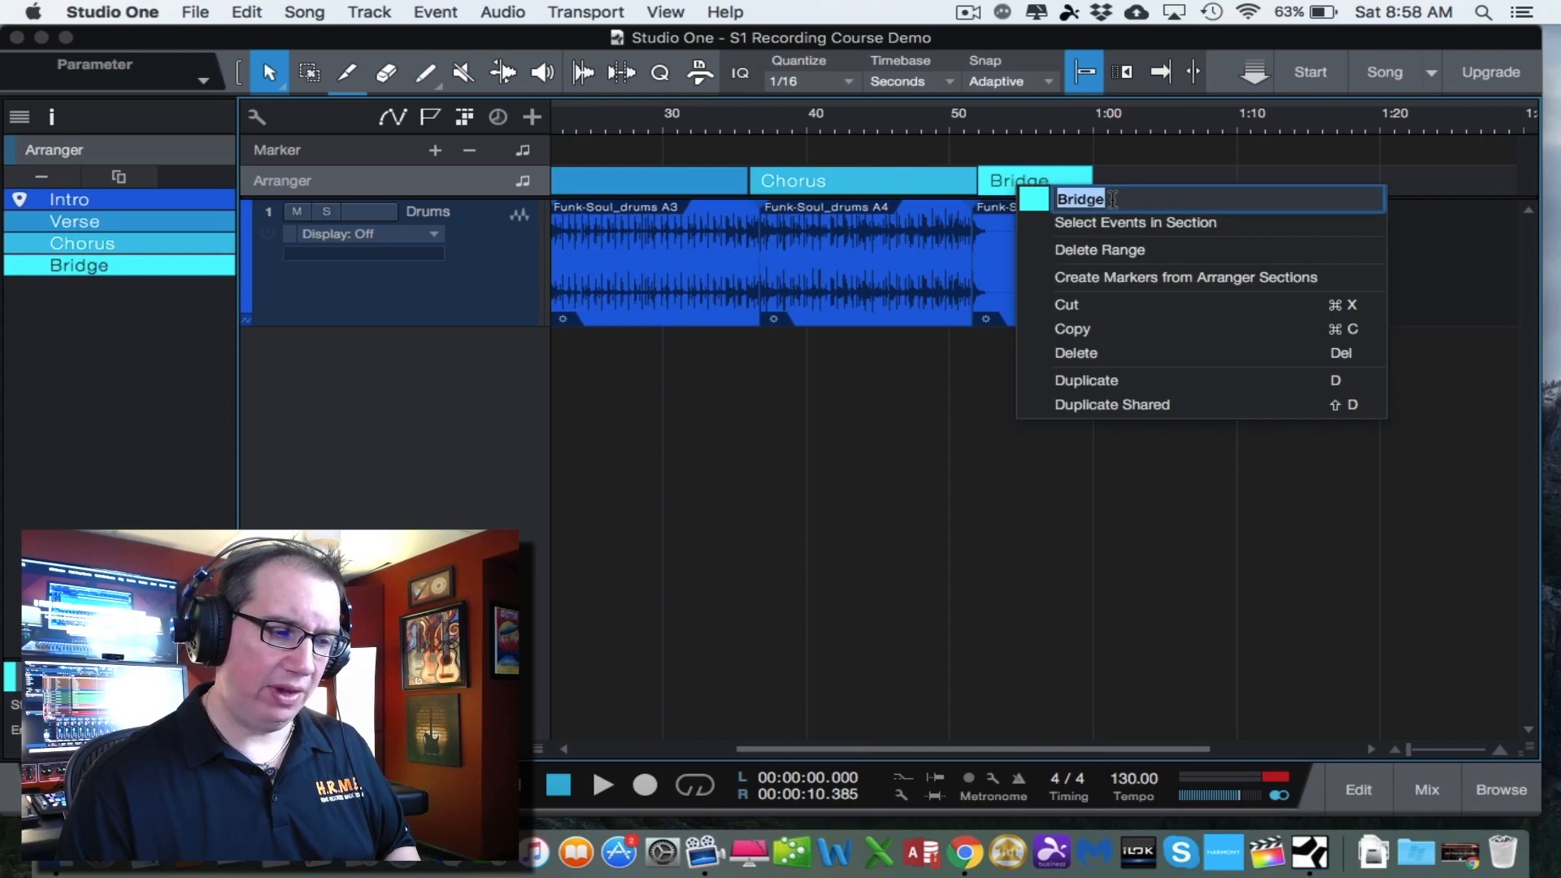
{"action": "key", "text": "BackSpace"}
{"action": "type", "text": "Ending"}
{"action": "key", "text": "Return"}
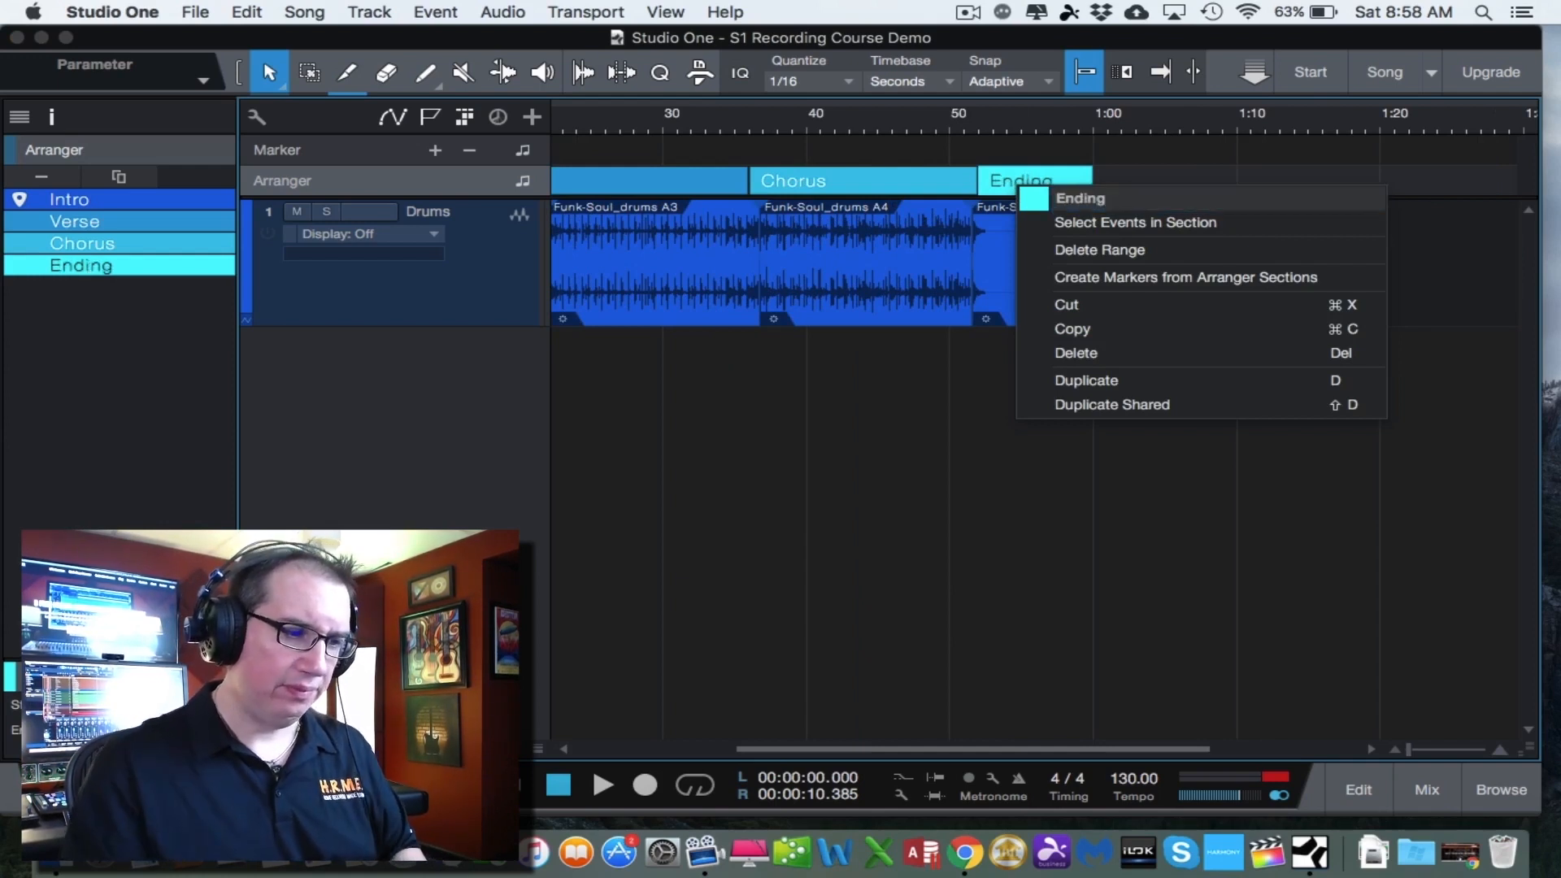
{"action": "left_click", "coordinate": [939, 403]}
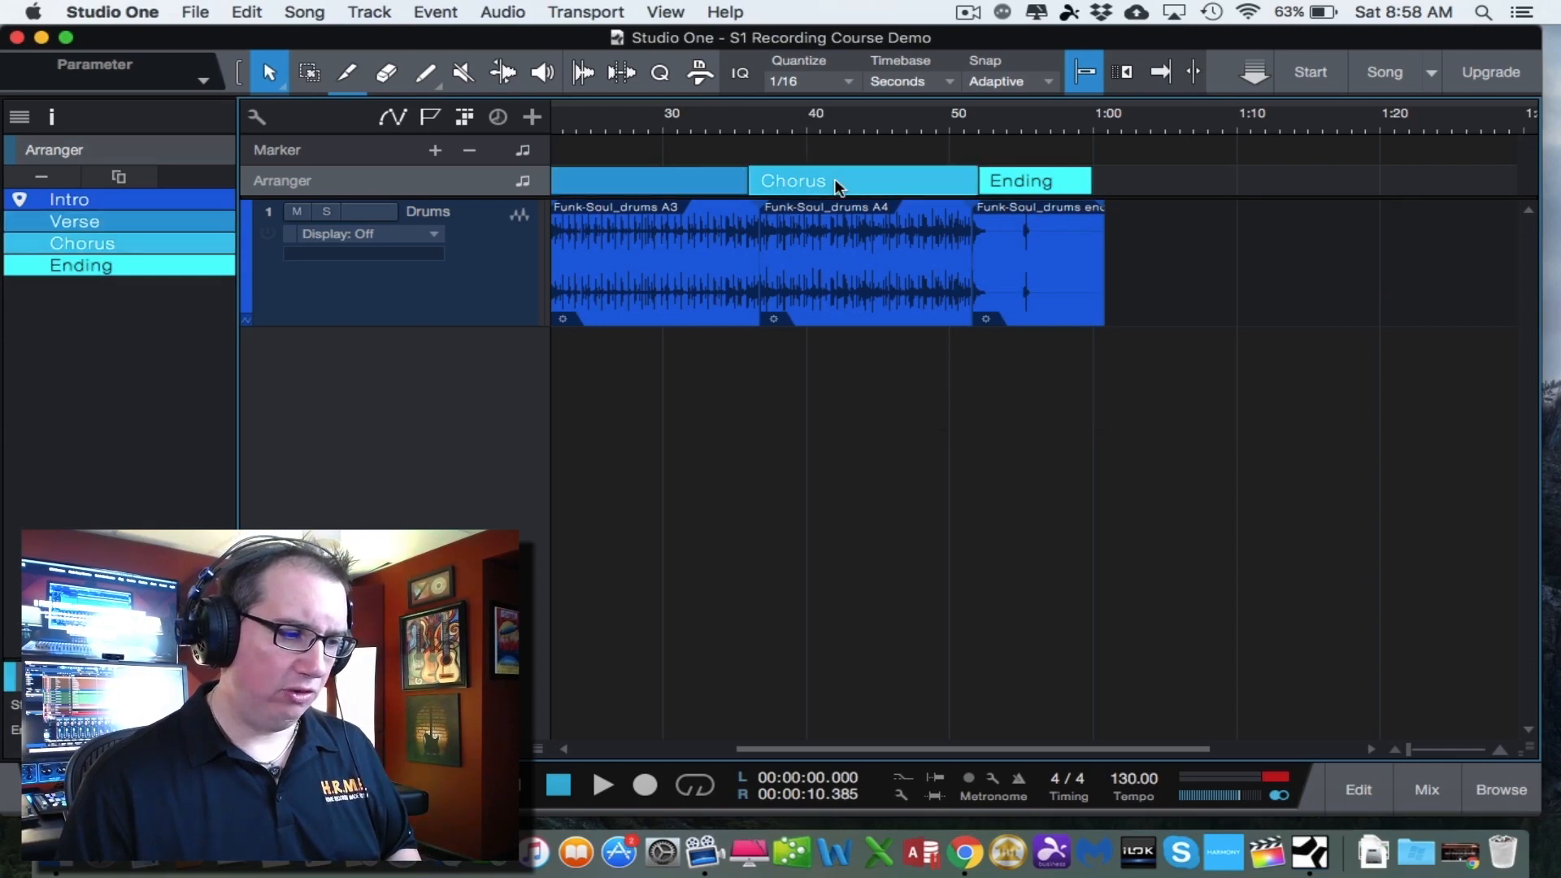
{"action": "right_click", "coordinate": [1036, 182]}
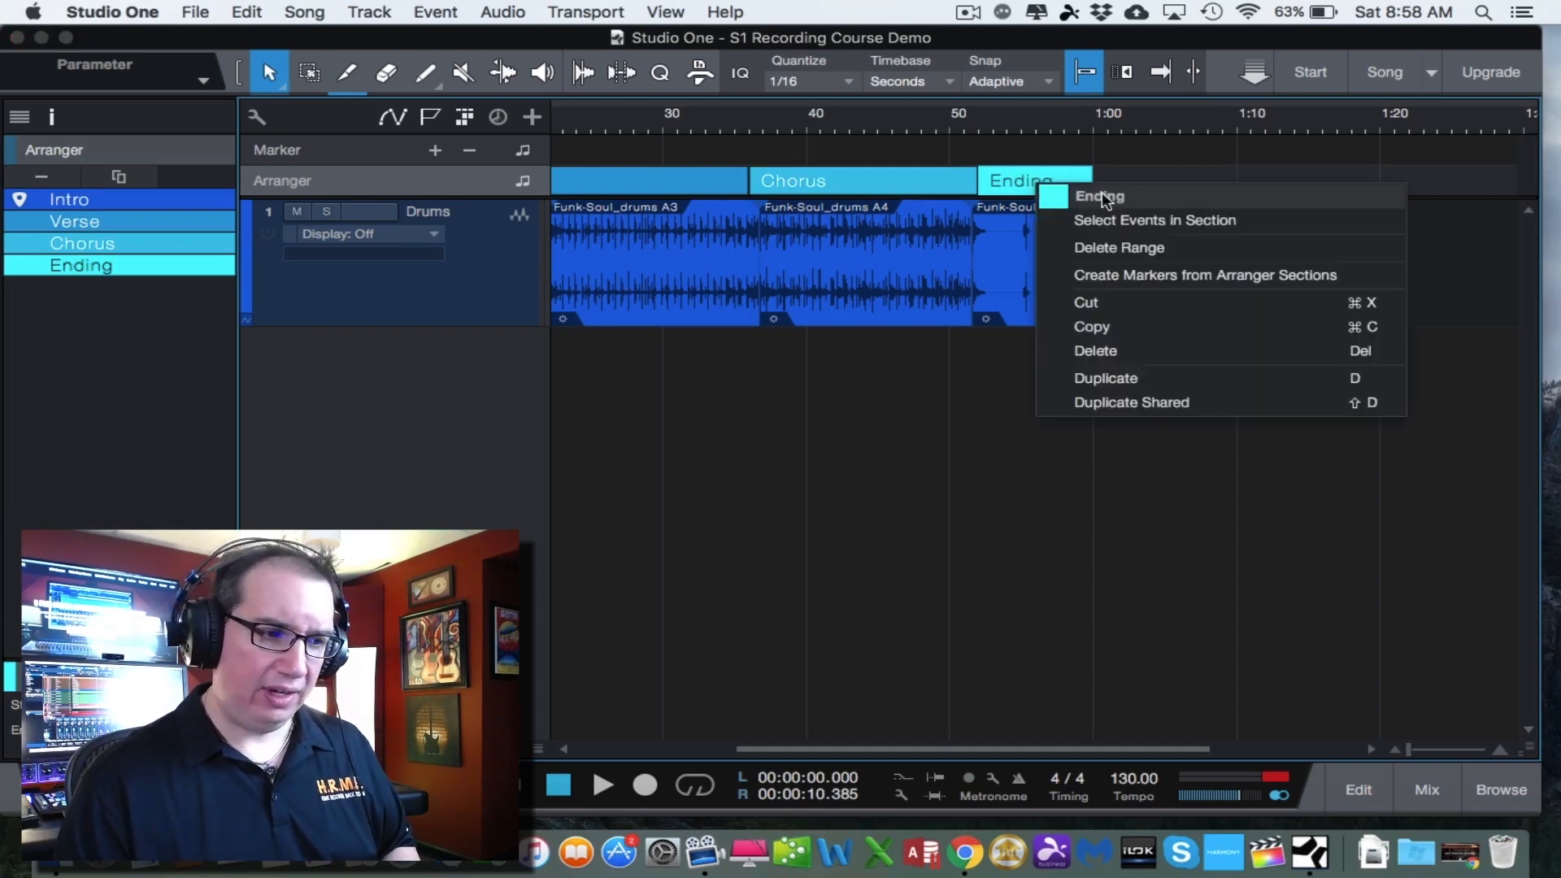
{"action": "left_click", "coordinate": [1125, 195]}
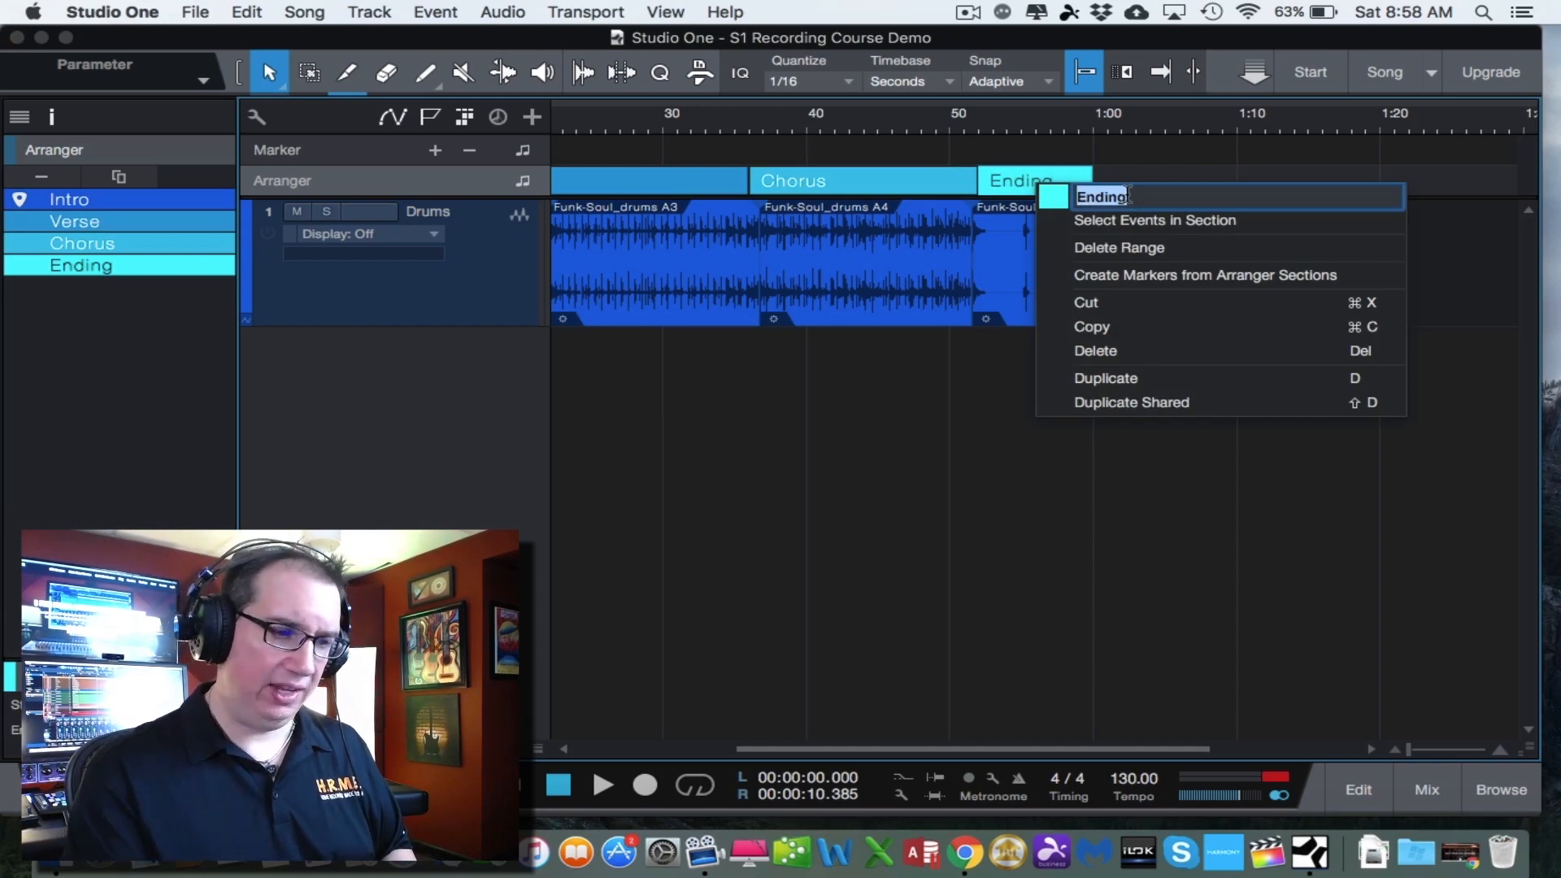
{"action": "left_click", "coordinate": [902, 450]}
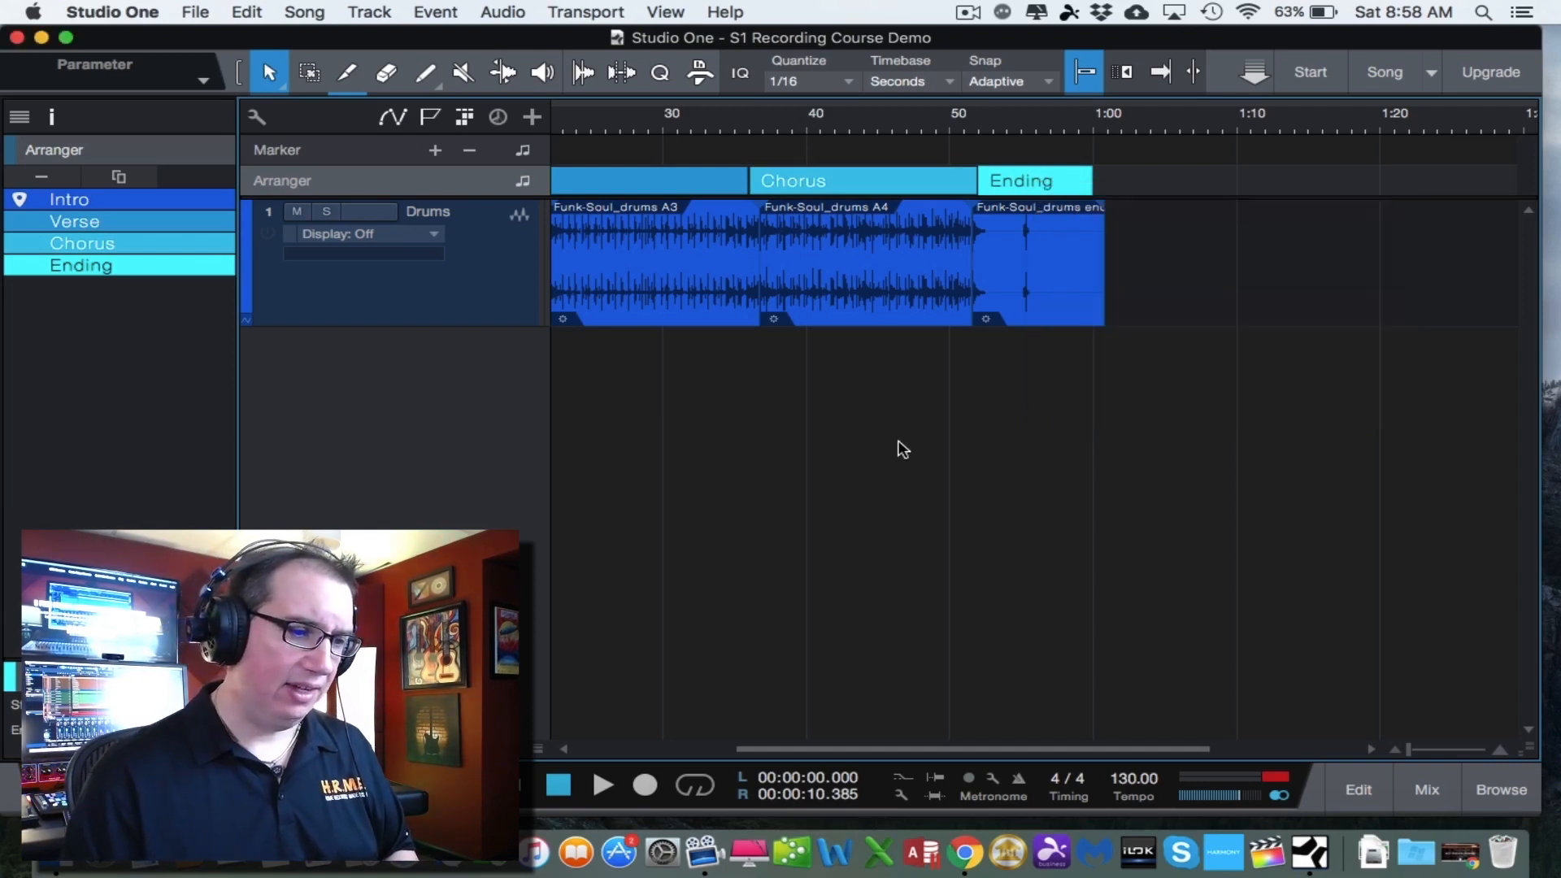
Compare the arranger sections with the Drums clips by selecting A1, A3, A4 and the end clip, and place the playhead near the intro's end.
{"action": "scroll", "coordinate": [903, 450], "scroll_direction": "left", "scroll_amount": 8}
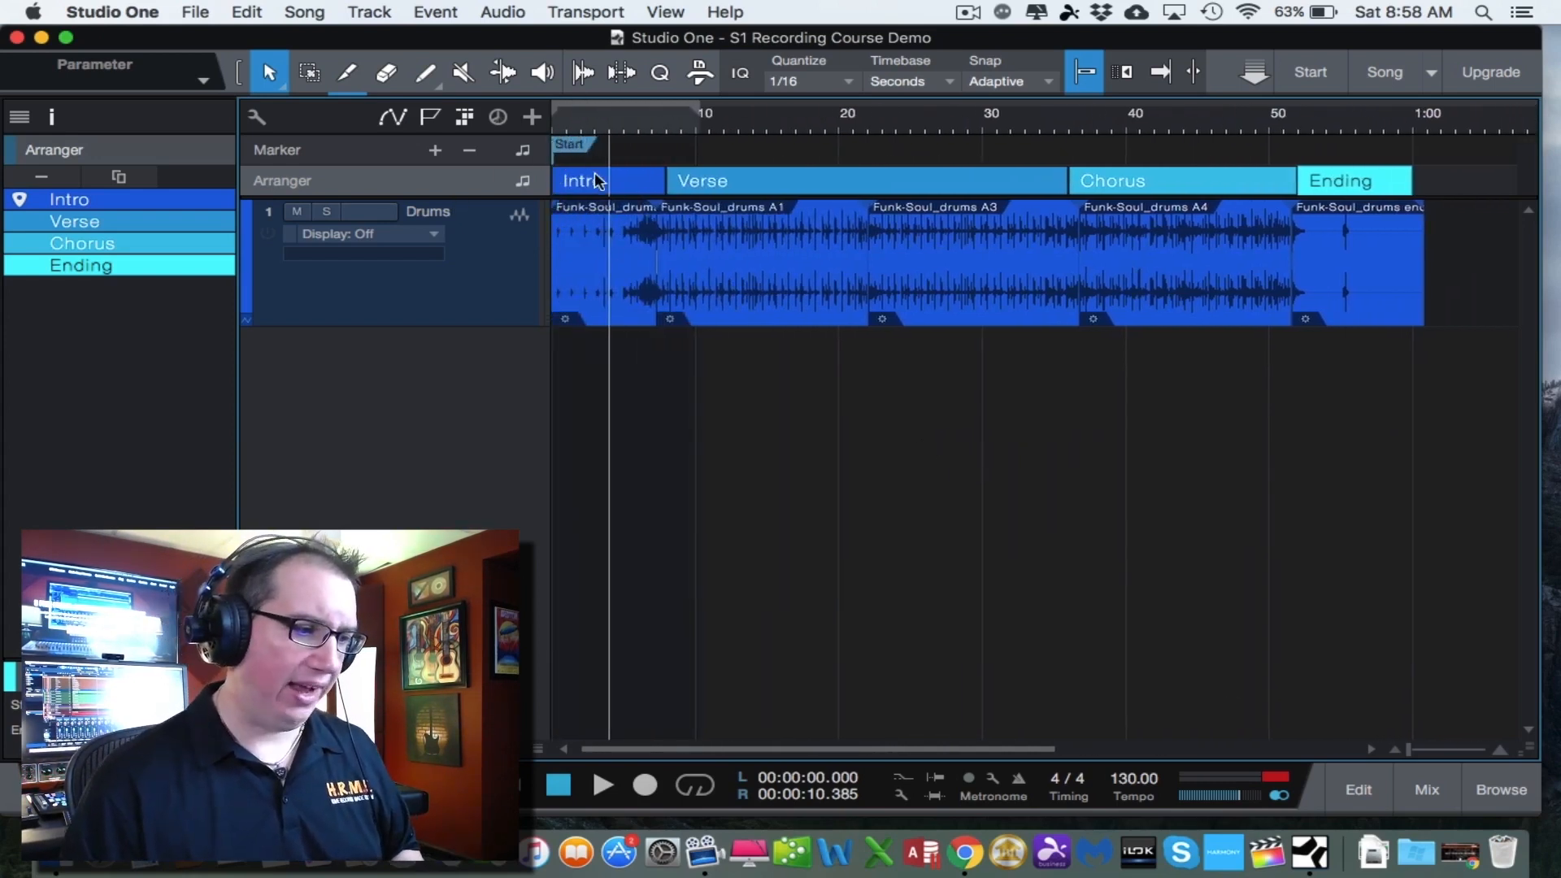
{"action": "left_click", "coordinate": [828, 246]}
{"action": "left_click", "coordinate": [988, 227]}
{"action": "left_click", "coordinate": [1146, 224]}
{"action": "left_click", "coordinate": [1317, 250]}
{"action": "left_click", "coordinate": [654, 355]}
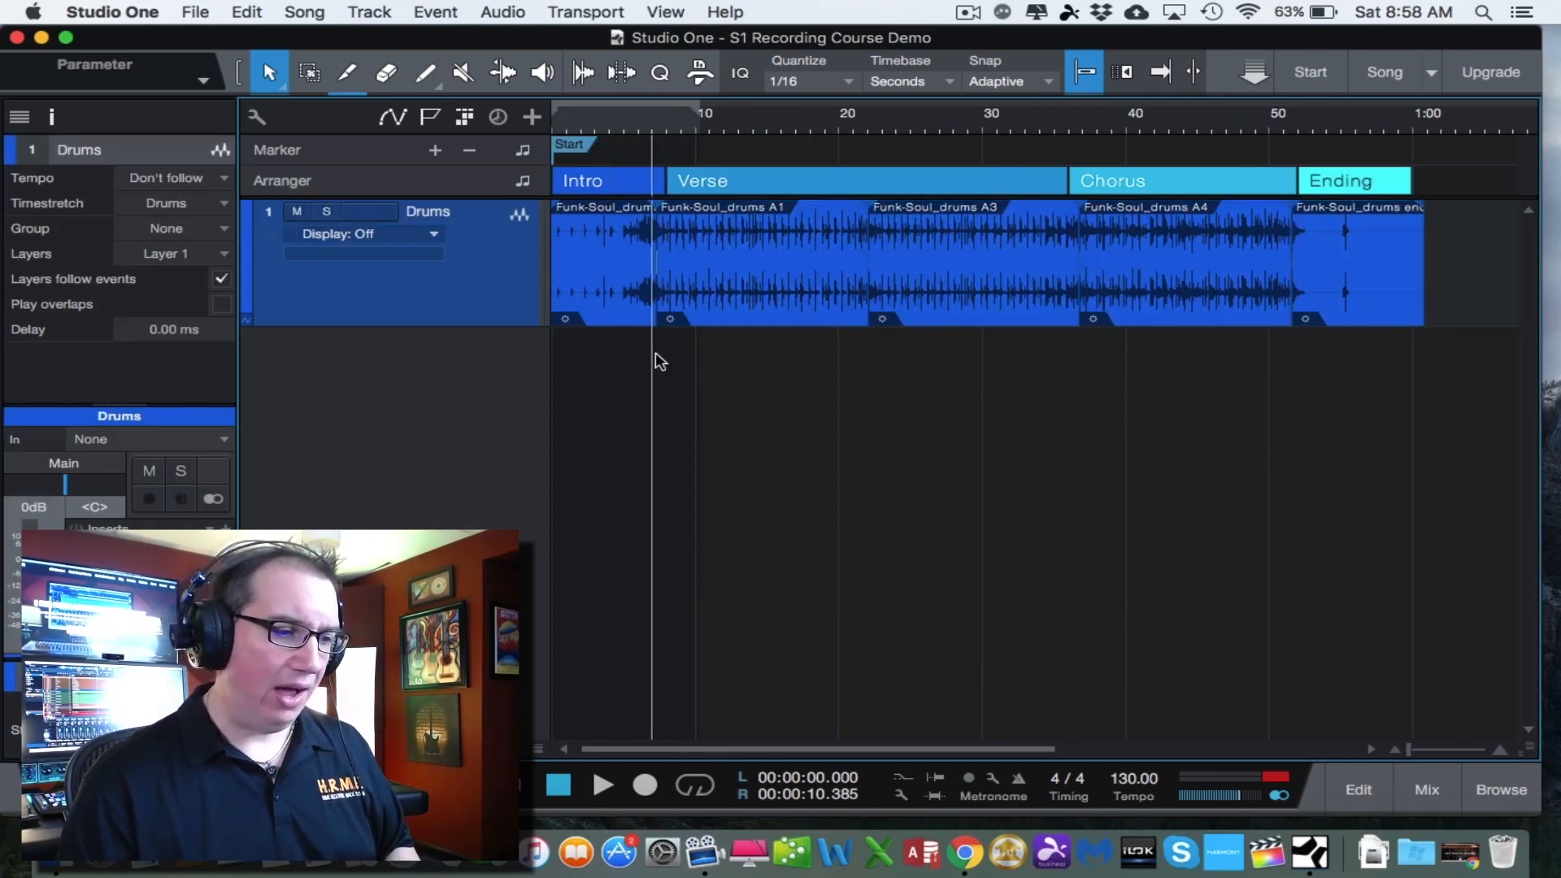
Try bouncing all five Drums clips into one audio clip beneath the arranger sections, and undo the bounce.
{"action": "left_click_drag", "start_coordinate": [1461, 277], "coordinate": [547, 319]}
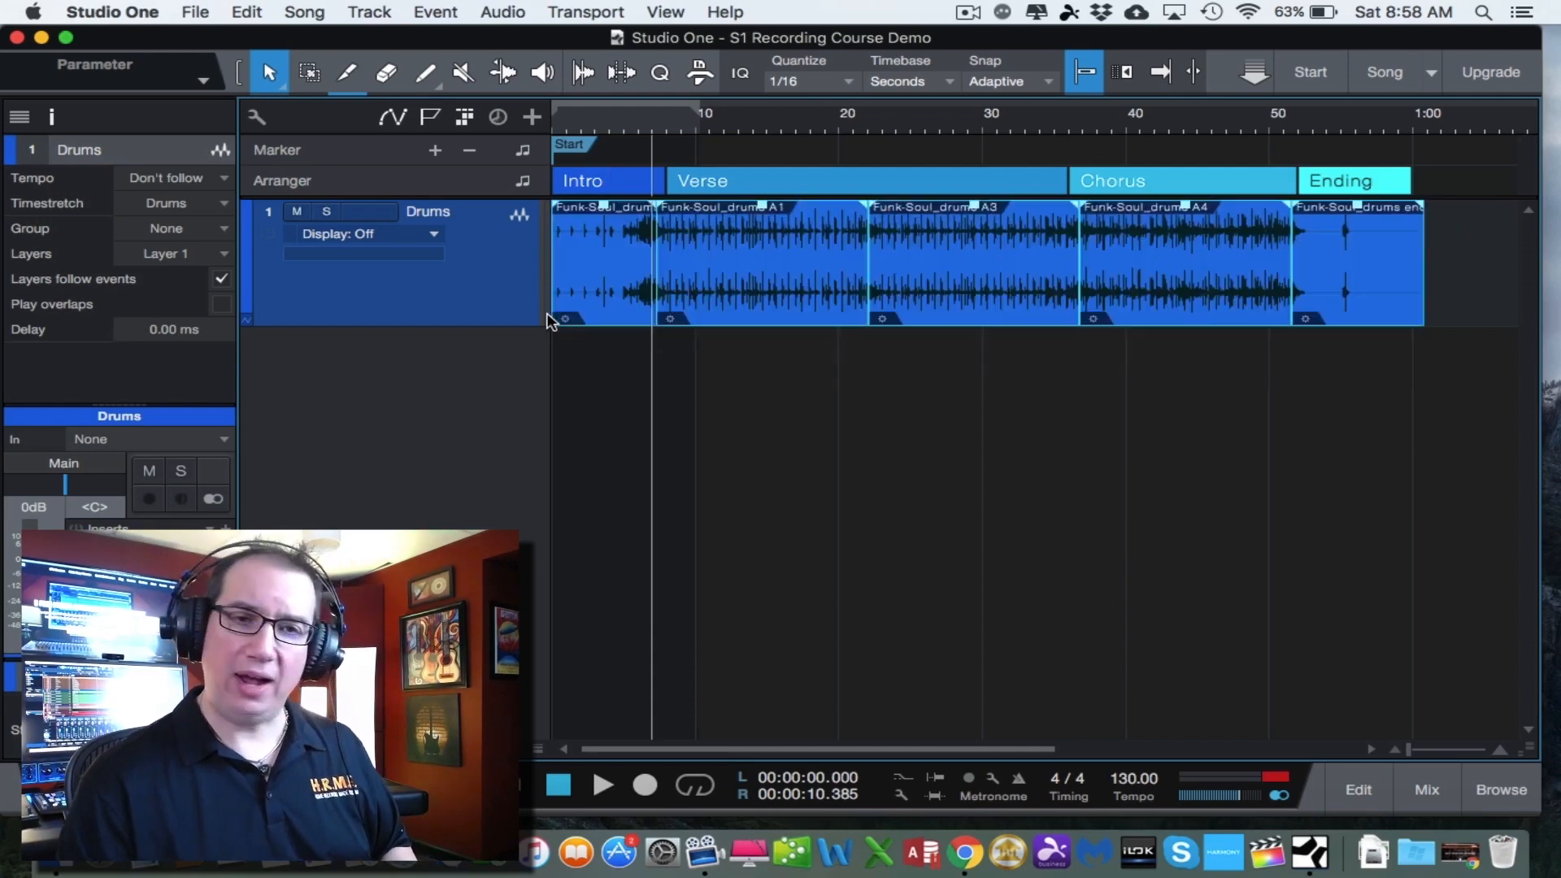
{"action": "right_click", "coordinate": [779, 255]}
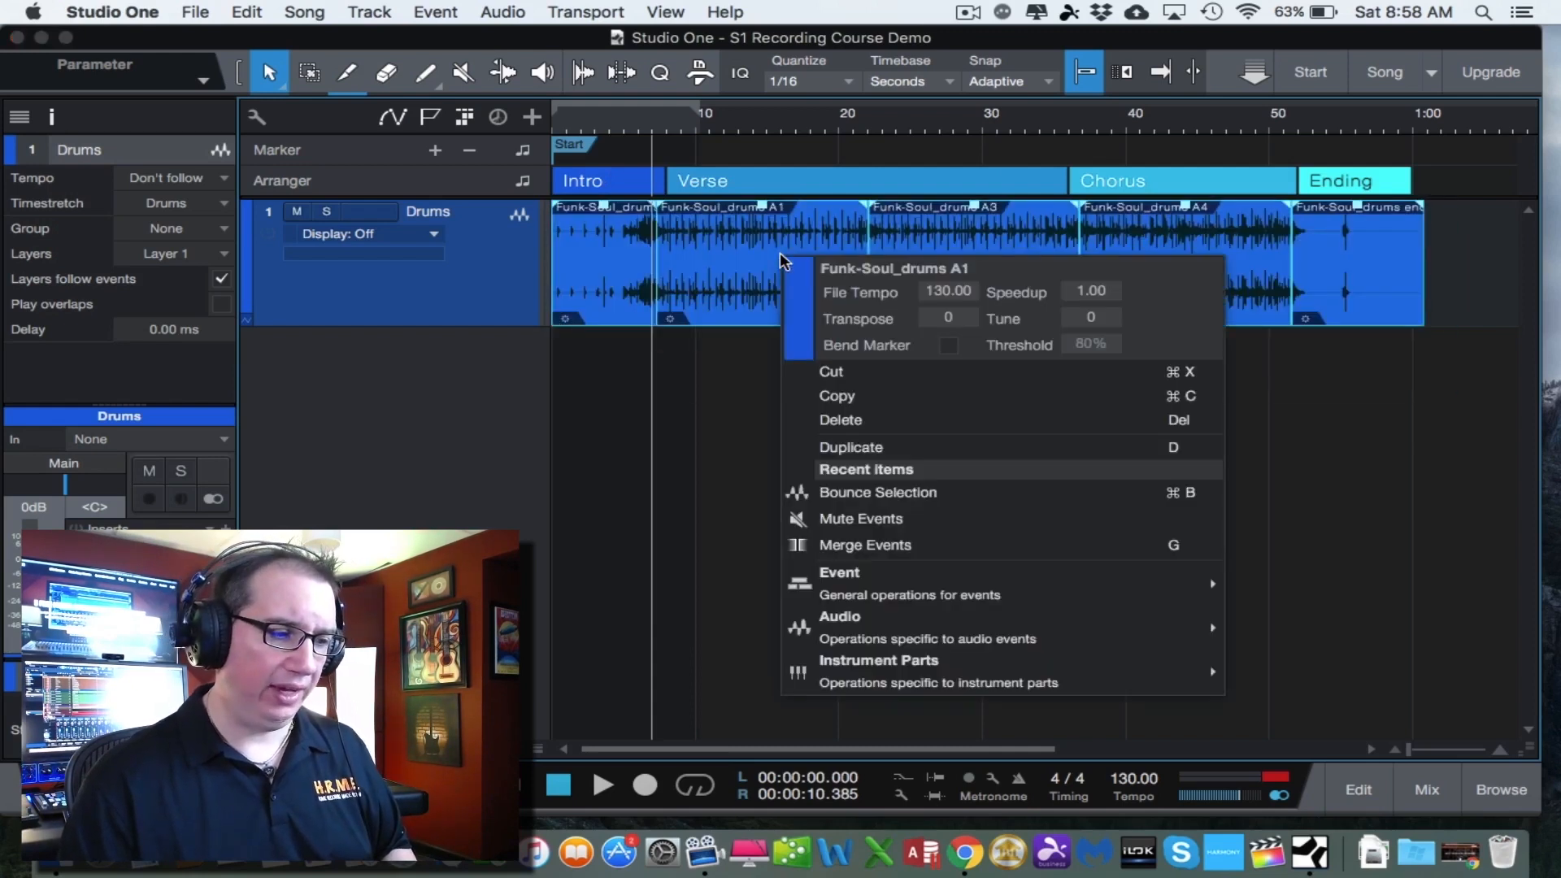
{"action": "left_click", "coordinate": [850, 493]}
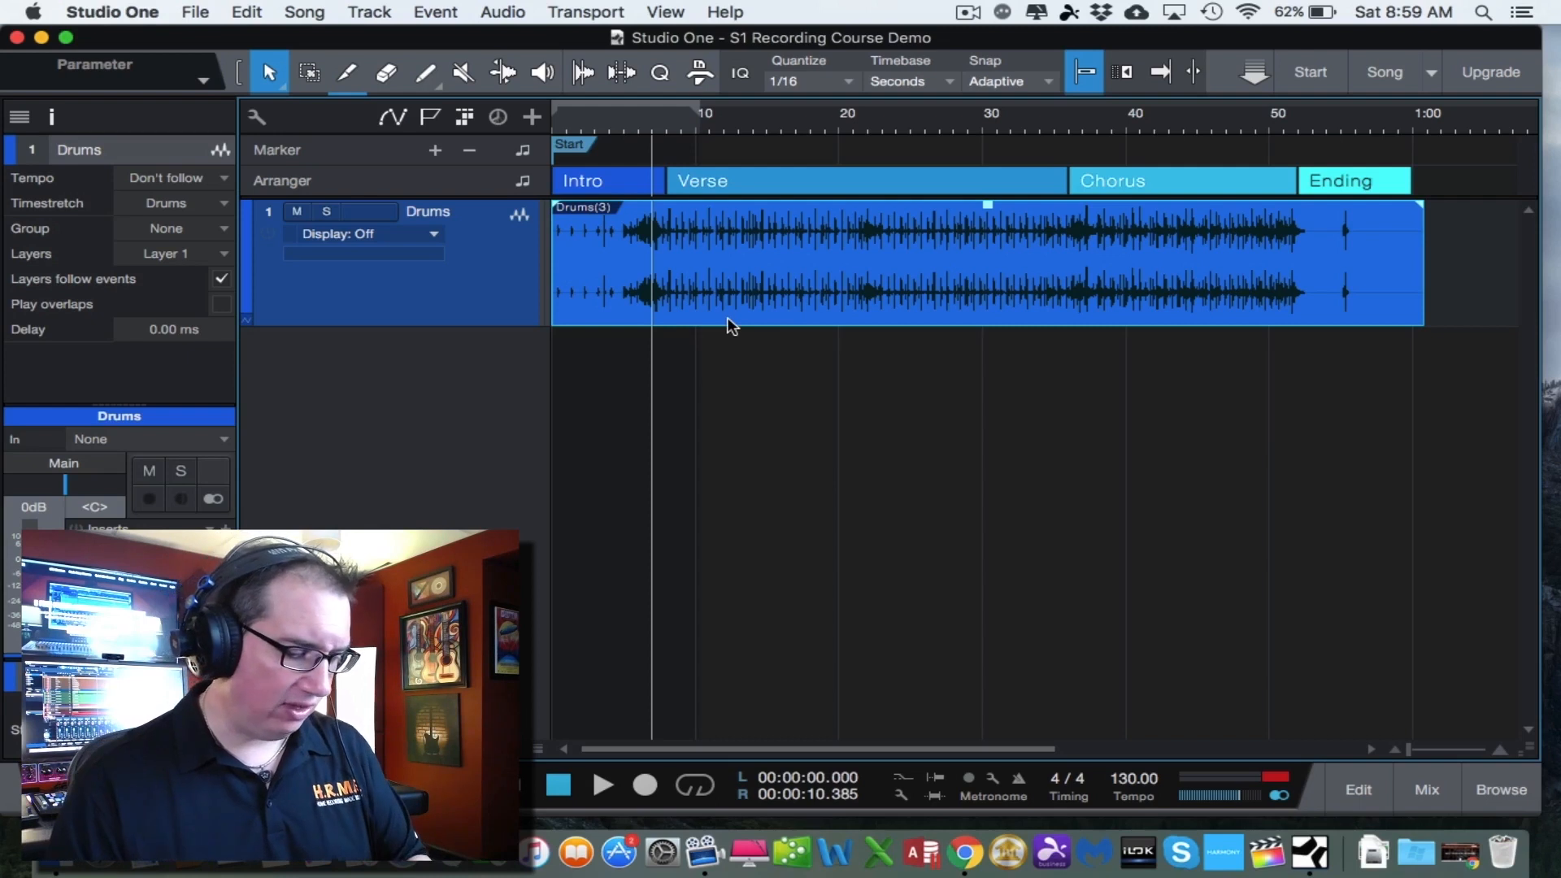
{"action": "key", "text": "super+z"}
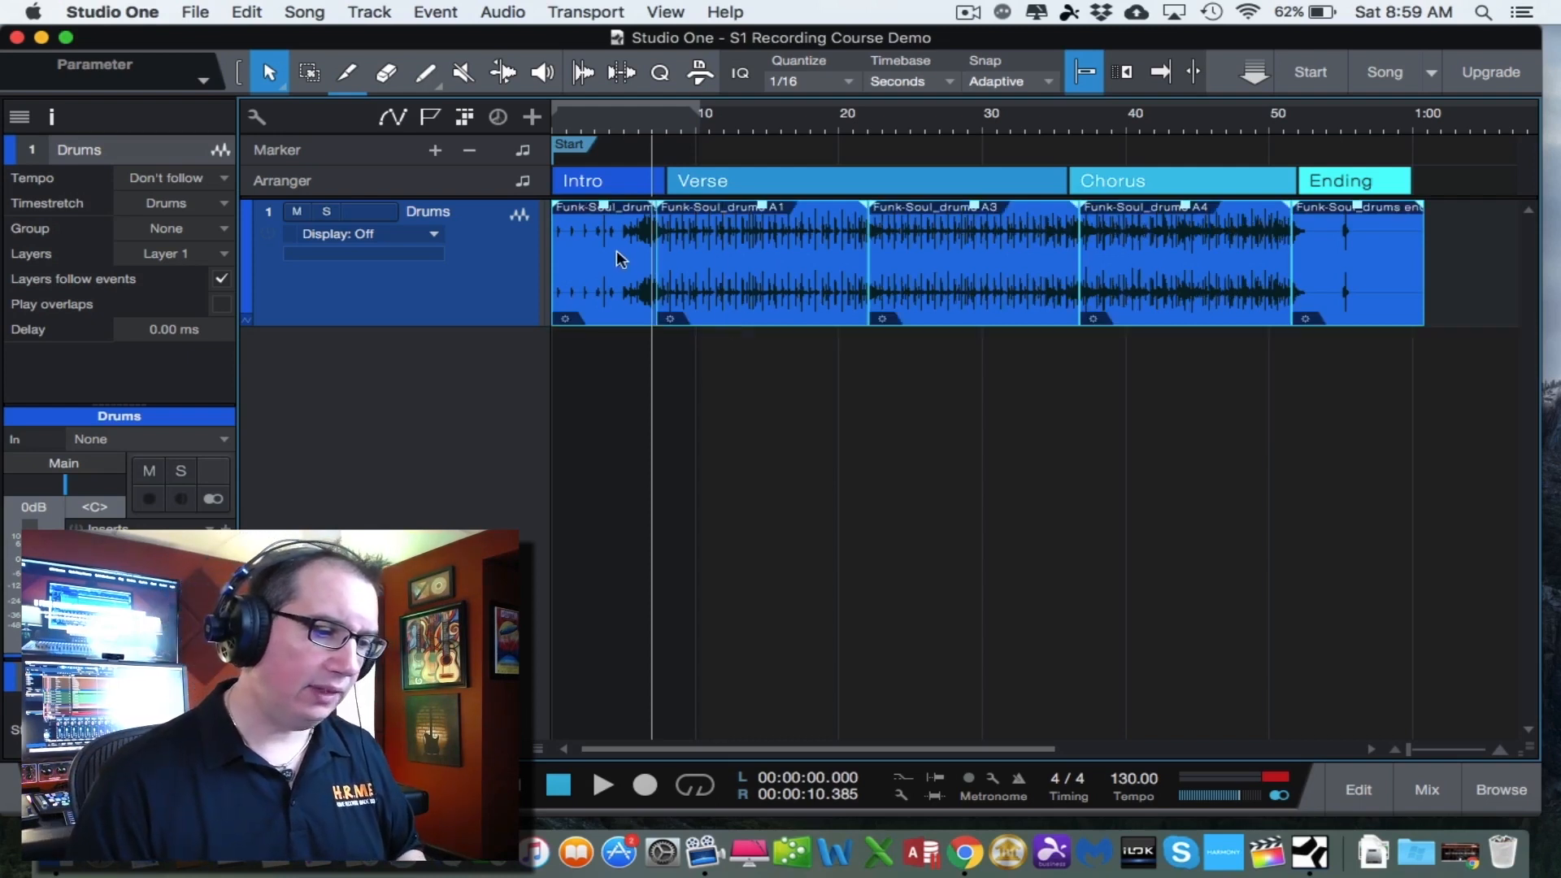
Go through the separate Drums clips twice, selecting each one and ending on the end clip.
{"action": "left_click", "coordinate": [764, 252]}
{"action": "left_click", "coordinate": [1013, 240]}
{"action": "left_click", "coordinate": [1144, 245]}
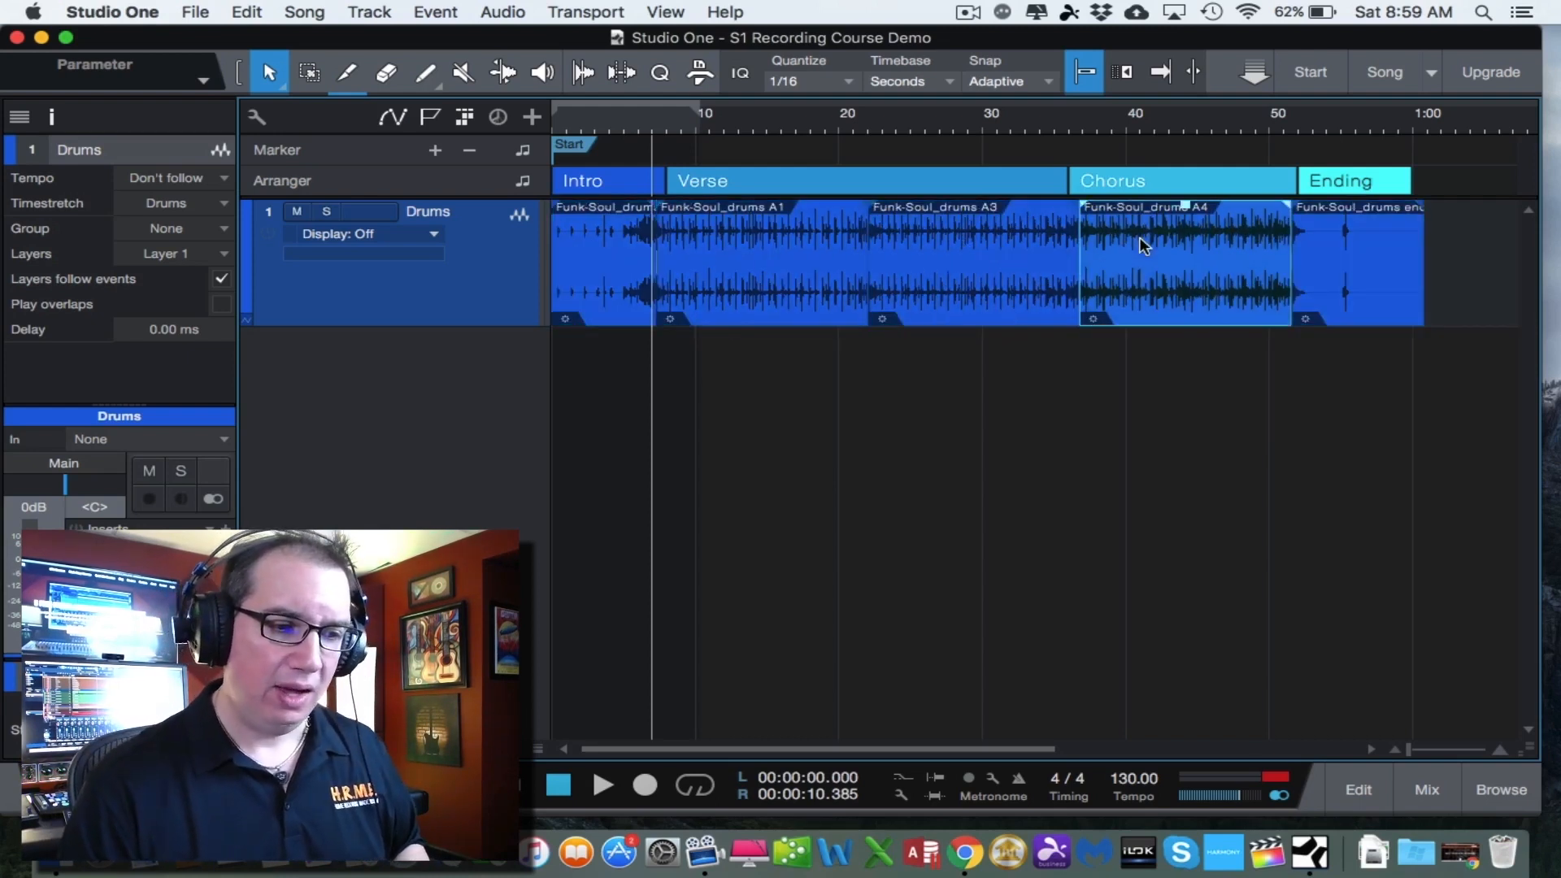
{"action": "left_click", "coordinate": [1343, 248]}
{"action": "left_click", "coordinate": [624, 255]}
{"action": "left_click", "coordinate": [708, 248]}
{"action": "left_click", "coordinate": [988, 256]}
{"action": "left_click", "coordinate": [1151, 258]}
{"action": "left_click", "coordinate": [1368, 256]}
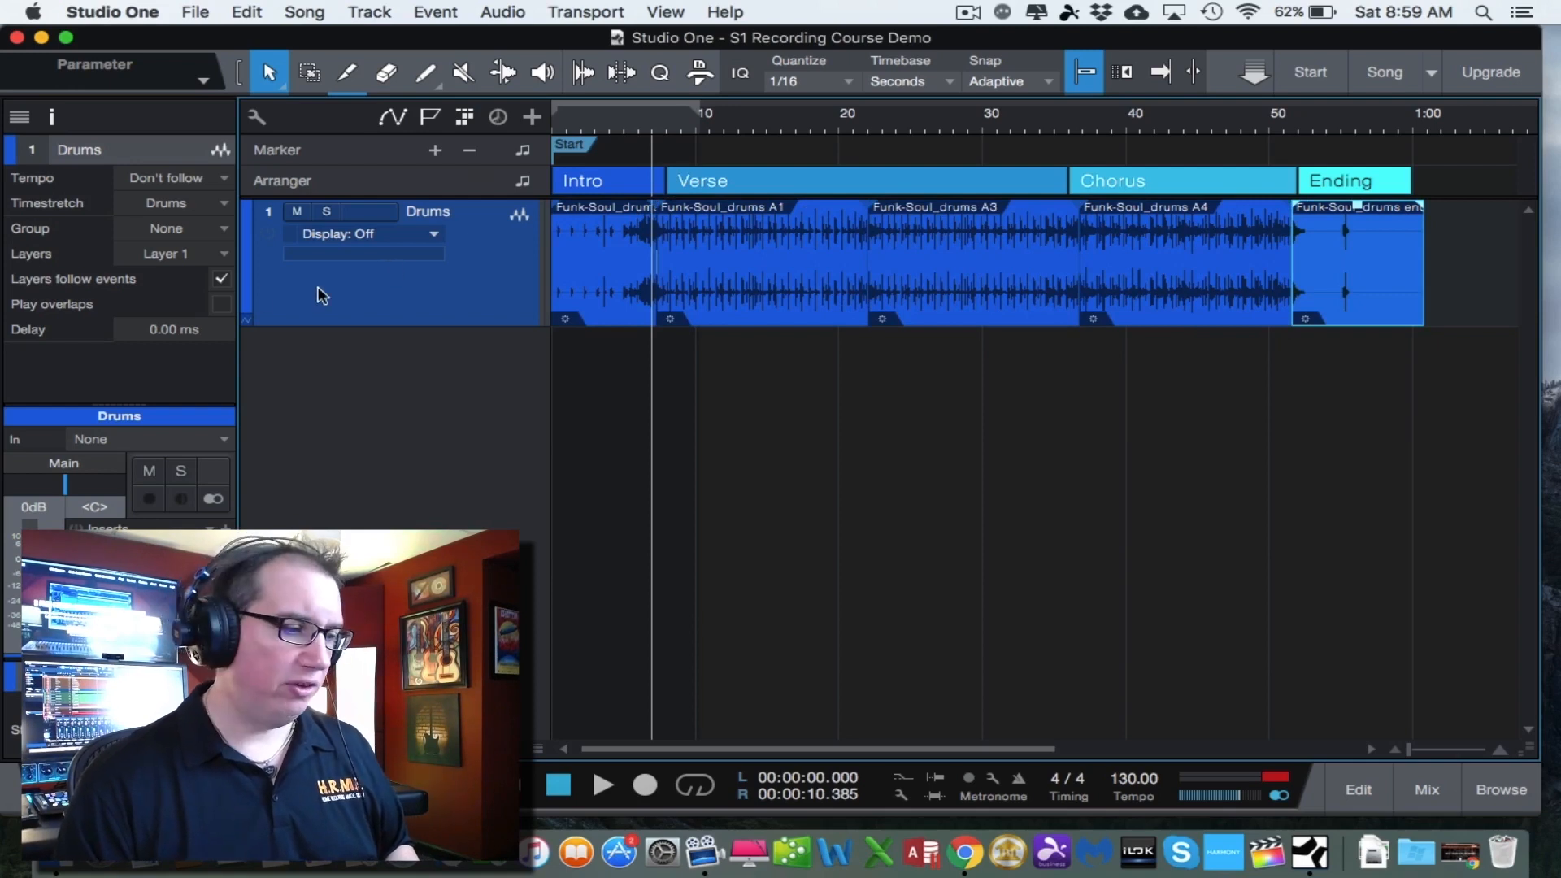
Change the Drums track colour to magenta, check its clips from intro to end, and select the intro clip.
{"action": "left_click", "coordinate": [246, 225]}
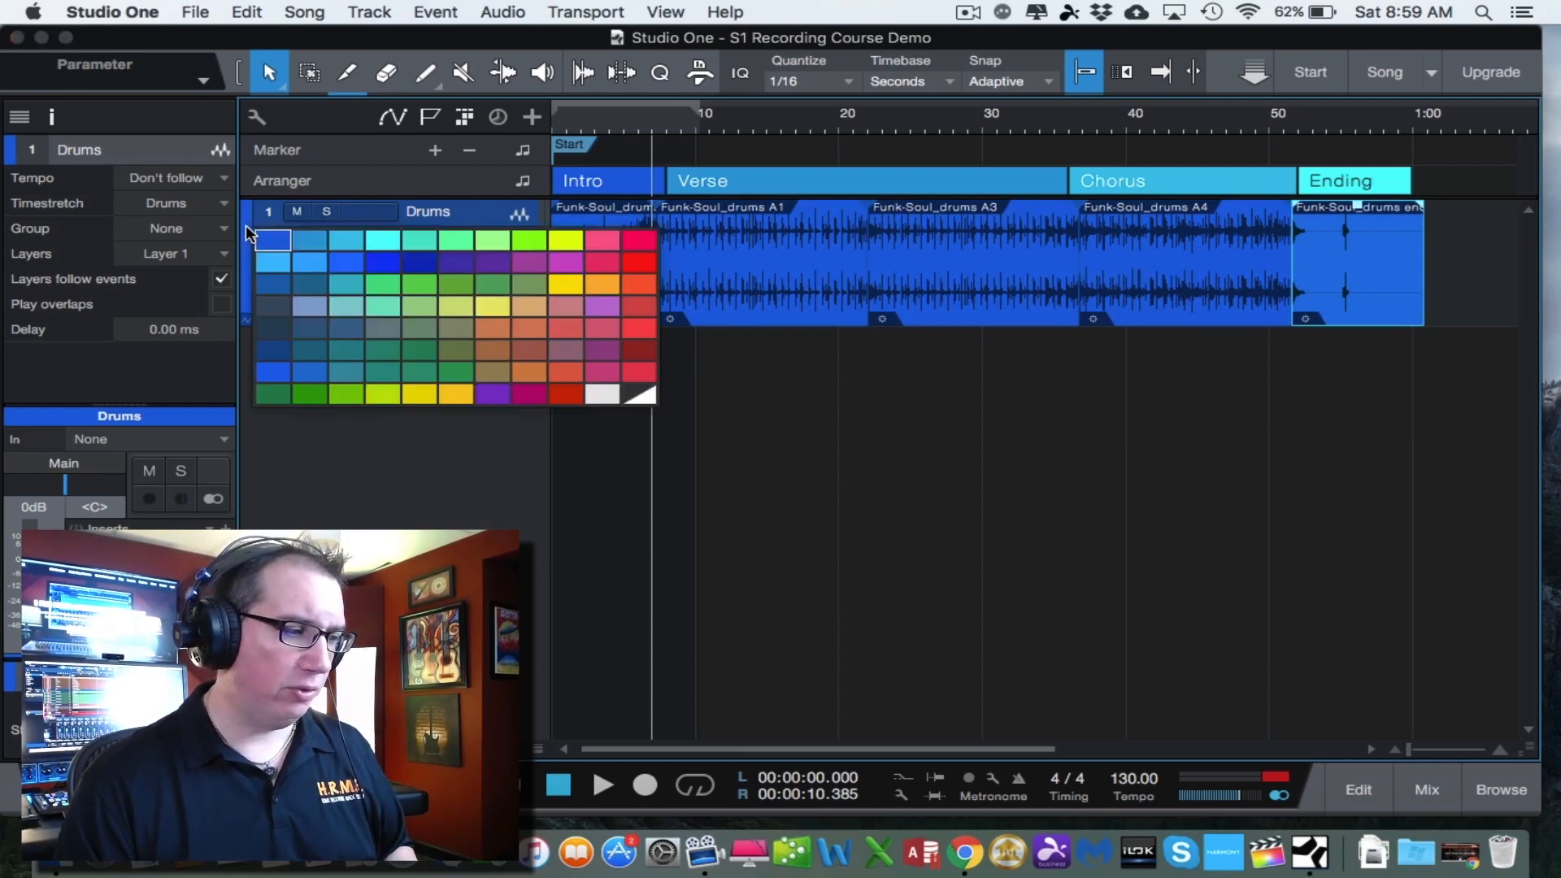
{"action": "left_click", "coordinate": [539, 269]}
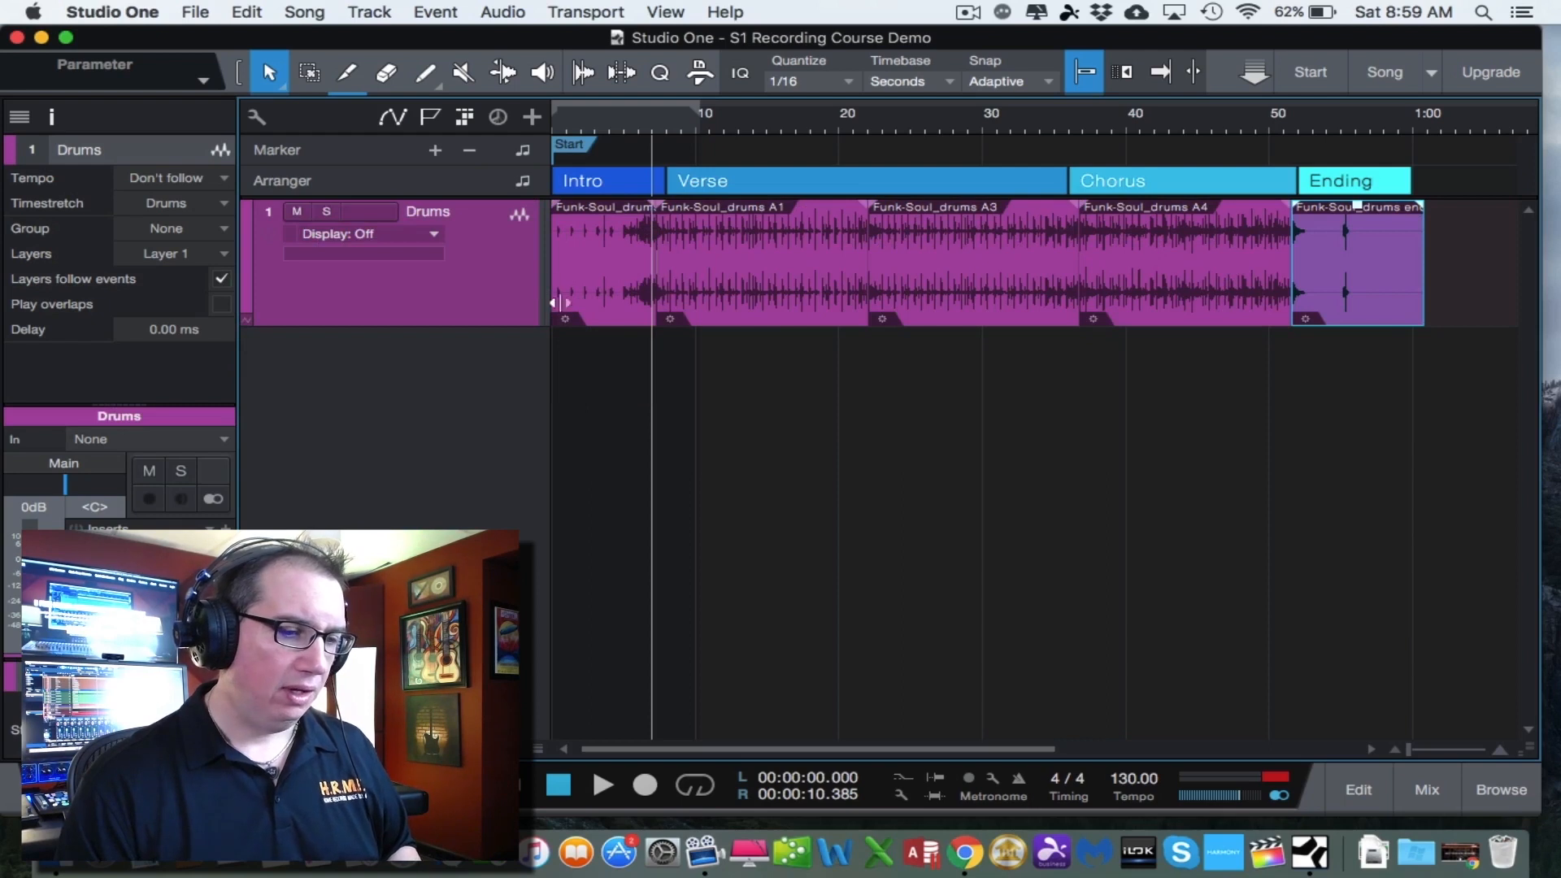
{"action": "left_click", "coordinate": [631, 294]}
{"action": "left_click", "coordinate": [755, 281]}
{"action": "left_click", "coordinate": [953, 265]}
{"action": "left_click", "coordinate": [1175, 242]}
{"action": "left_click", "coordinate": [1339, 220]}
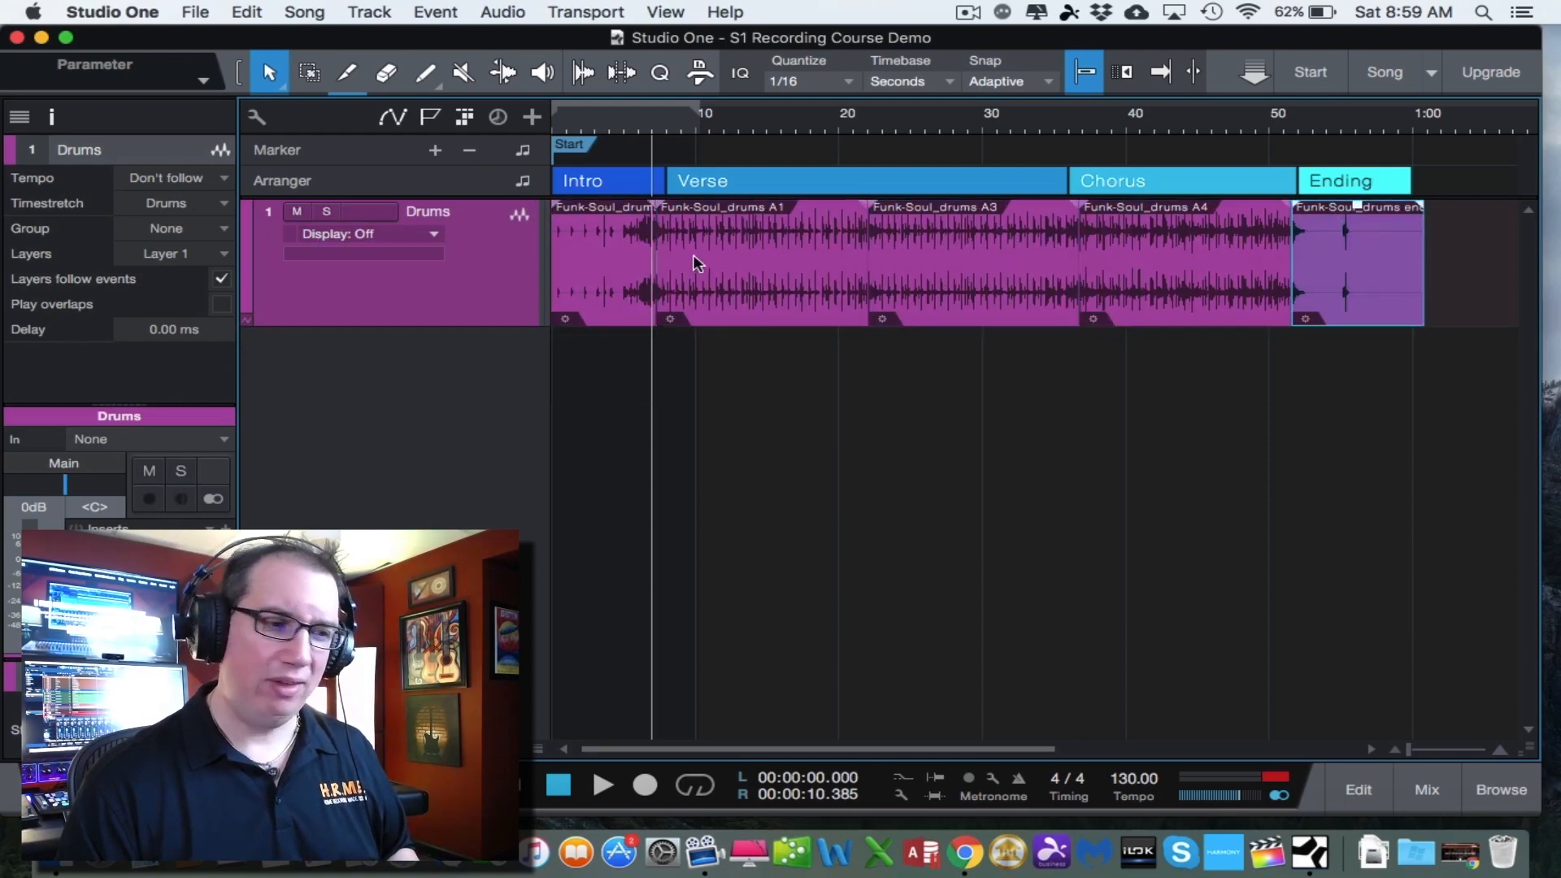
{"action": "left_click", "coordinate": [625, 263]}
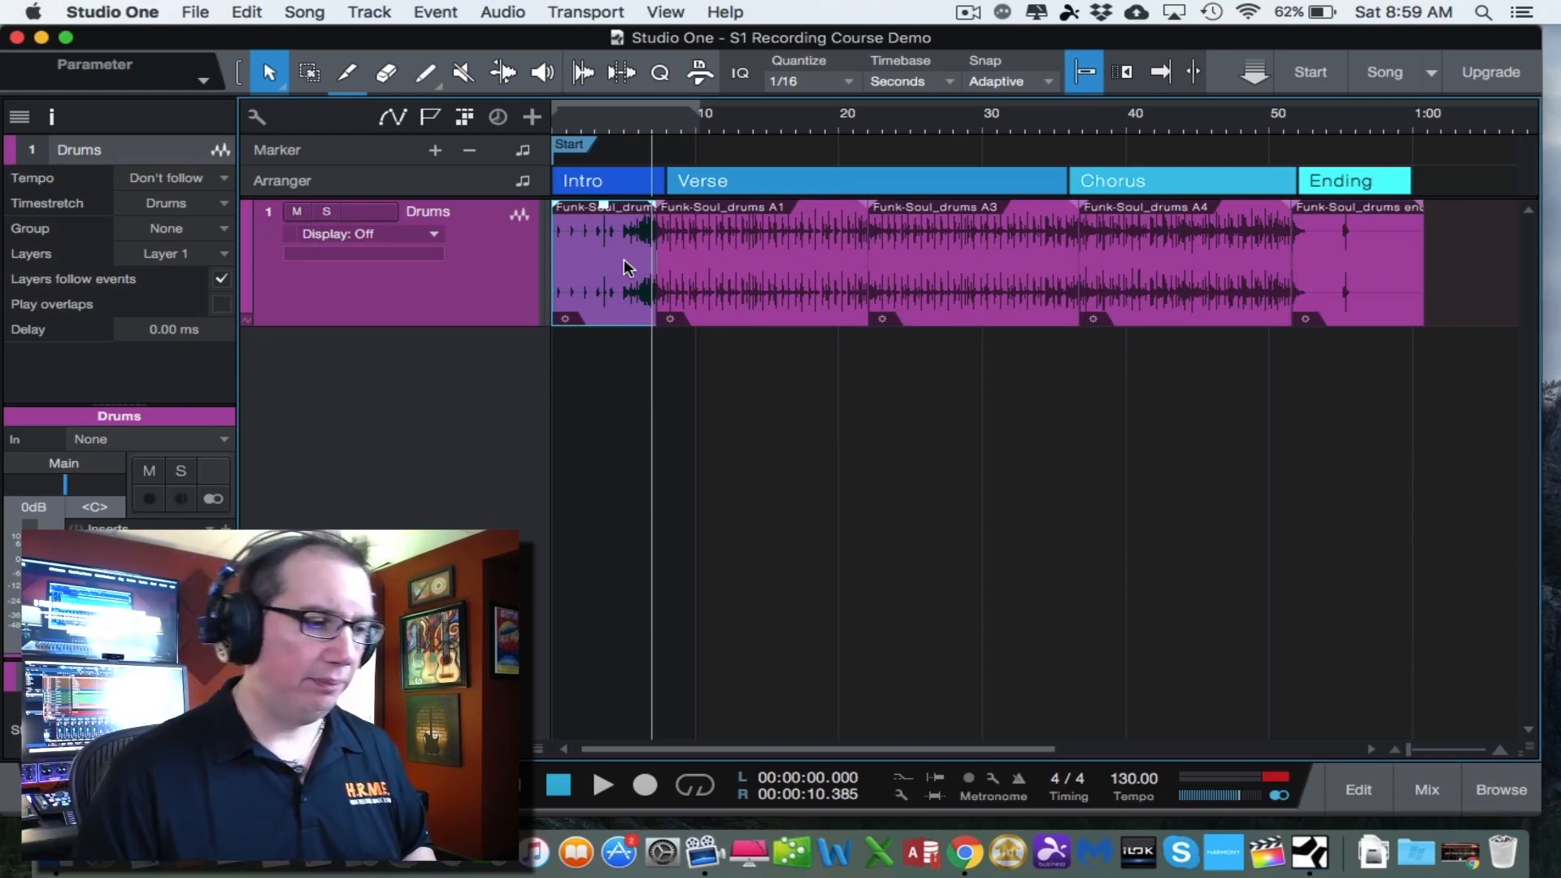
Dismiss the reminder notification and change the colour of the Funk-Soul_drums A1 clip to bright blue.
{"action": "left_click", "coordinate": [771, 237]}
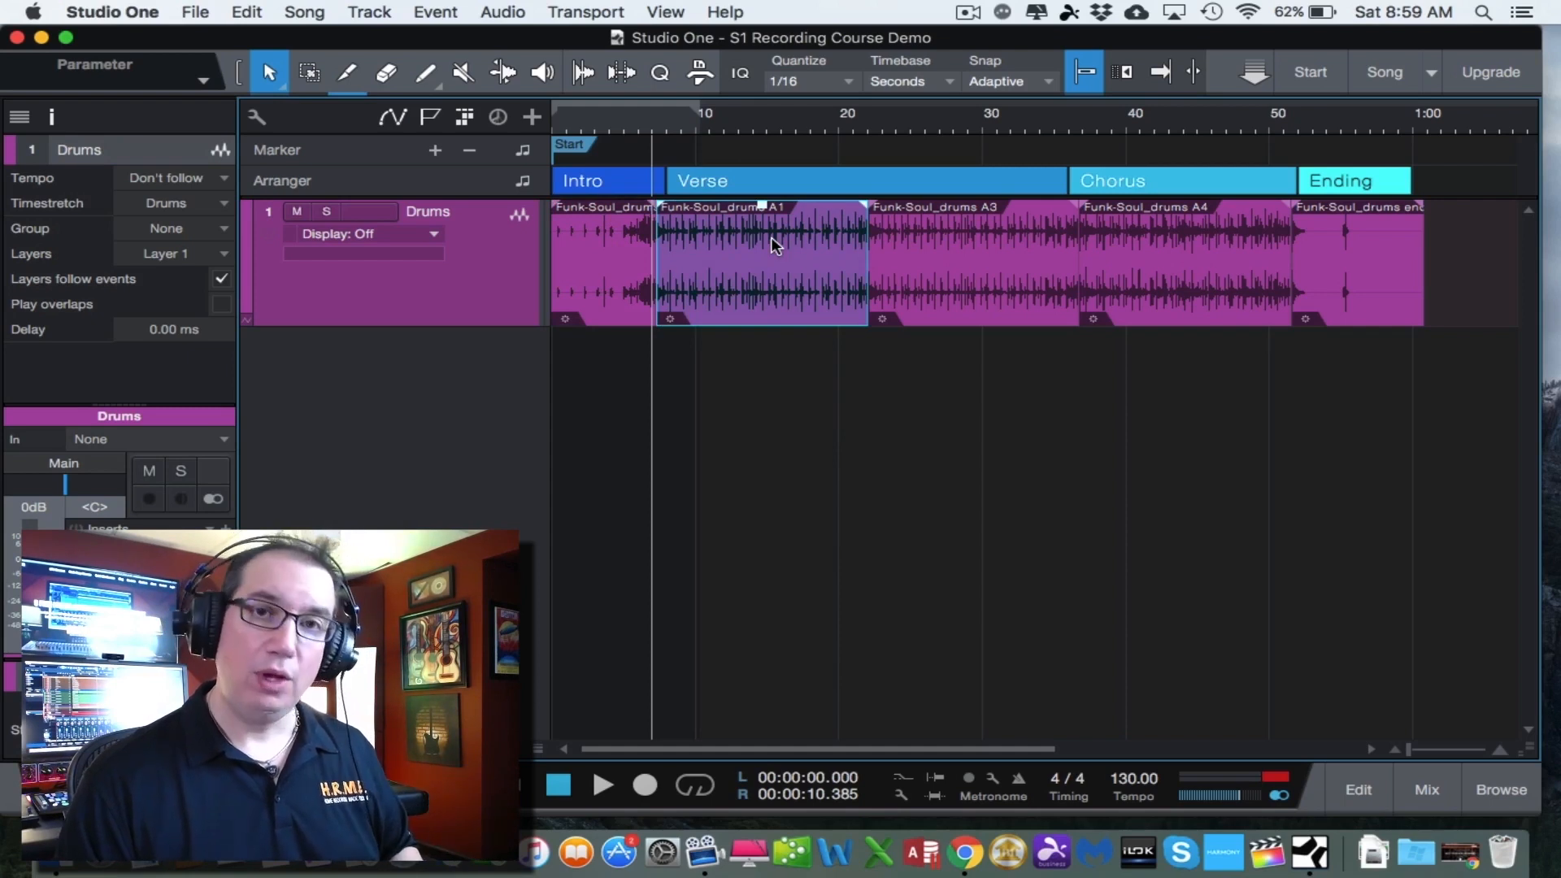
{"action": "right_click", "coordinate": [770, 242]}
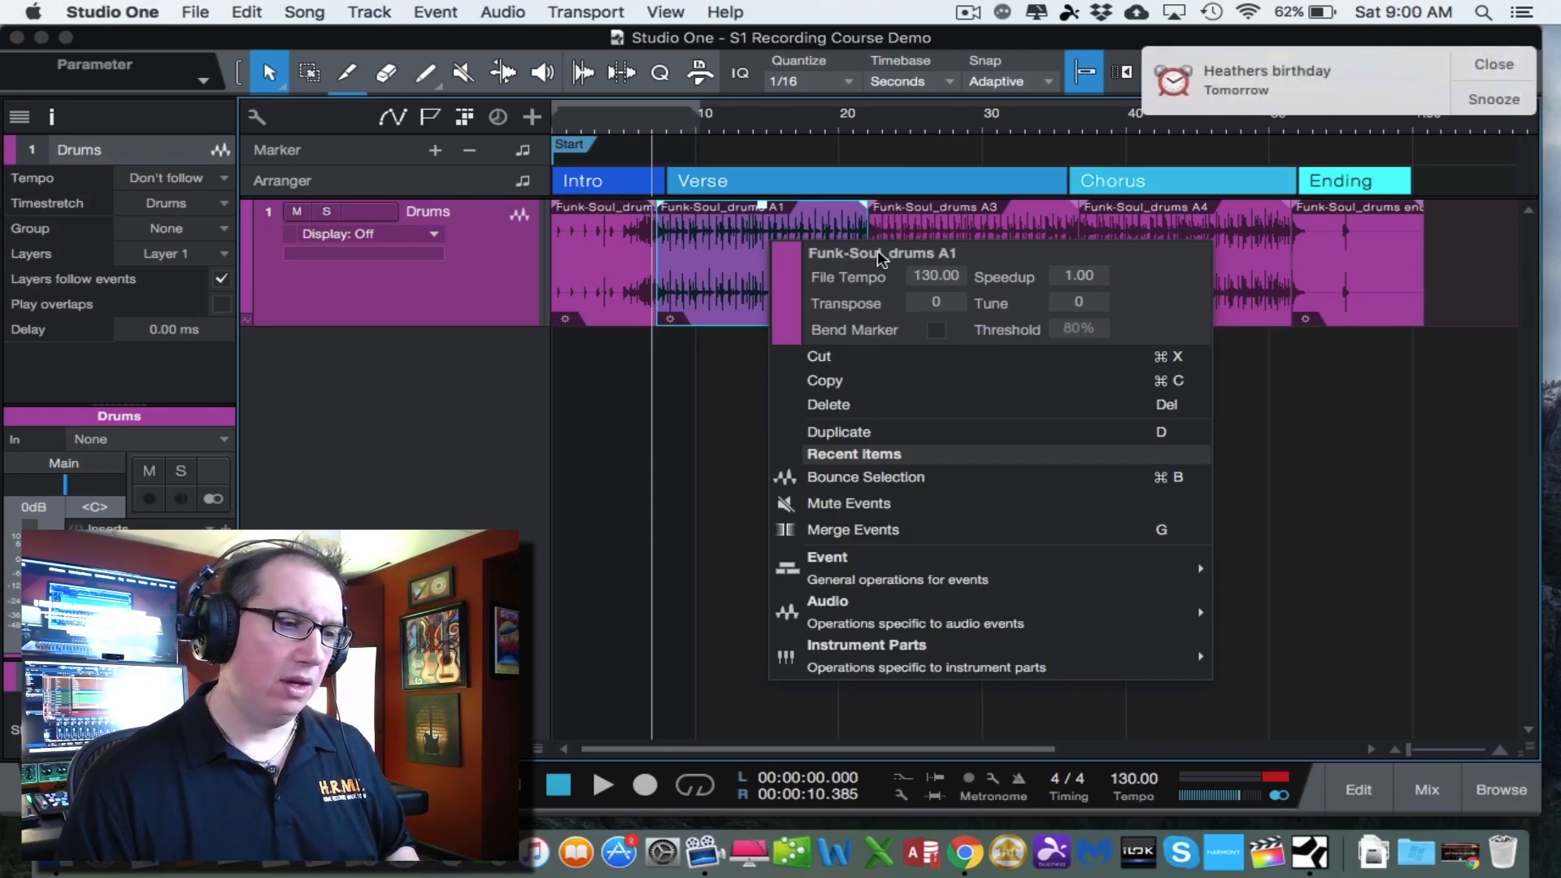
{"action": "left_click", "coordinate": [1493, 64]}
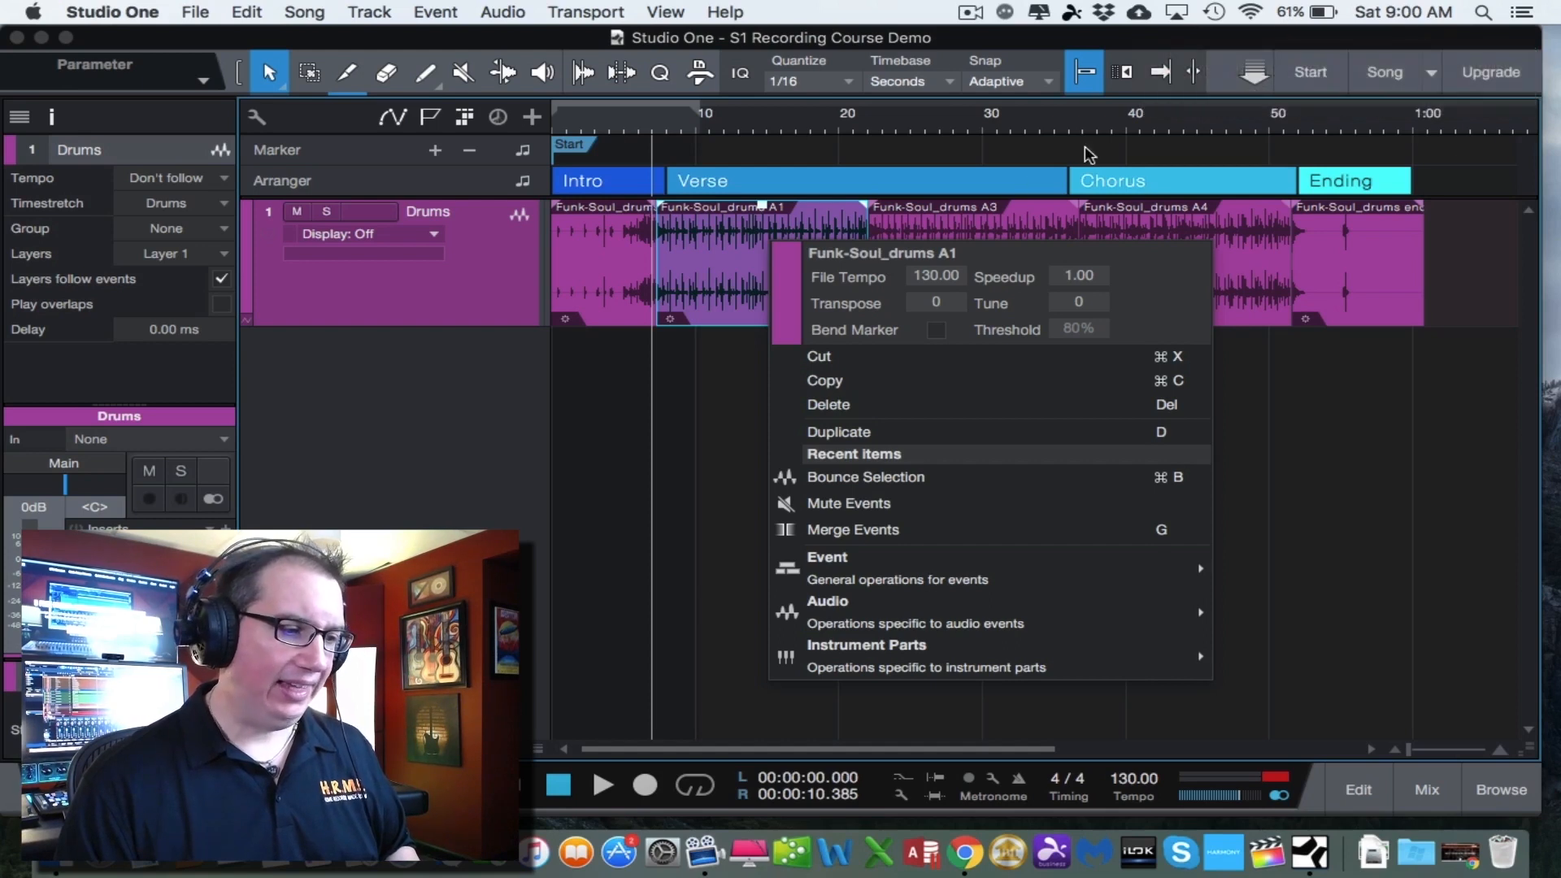
{"action": "left_click", "coordinate": [783, 299]}
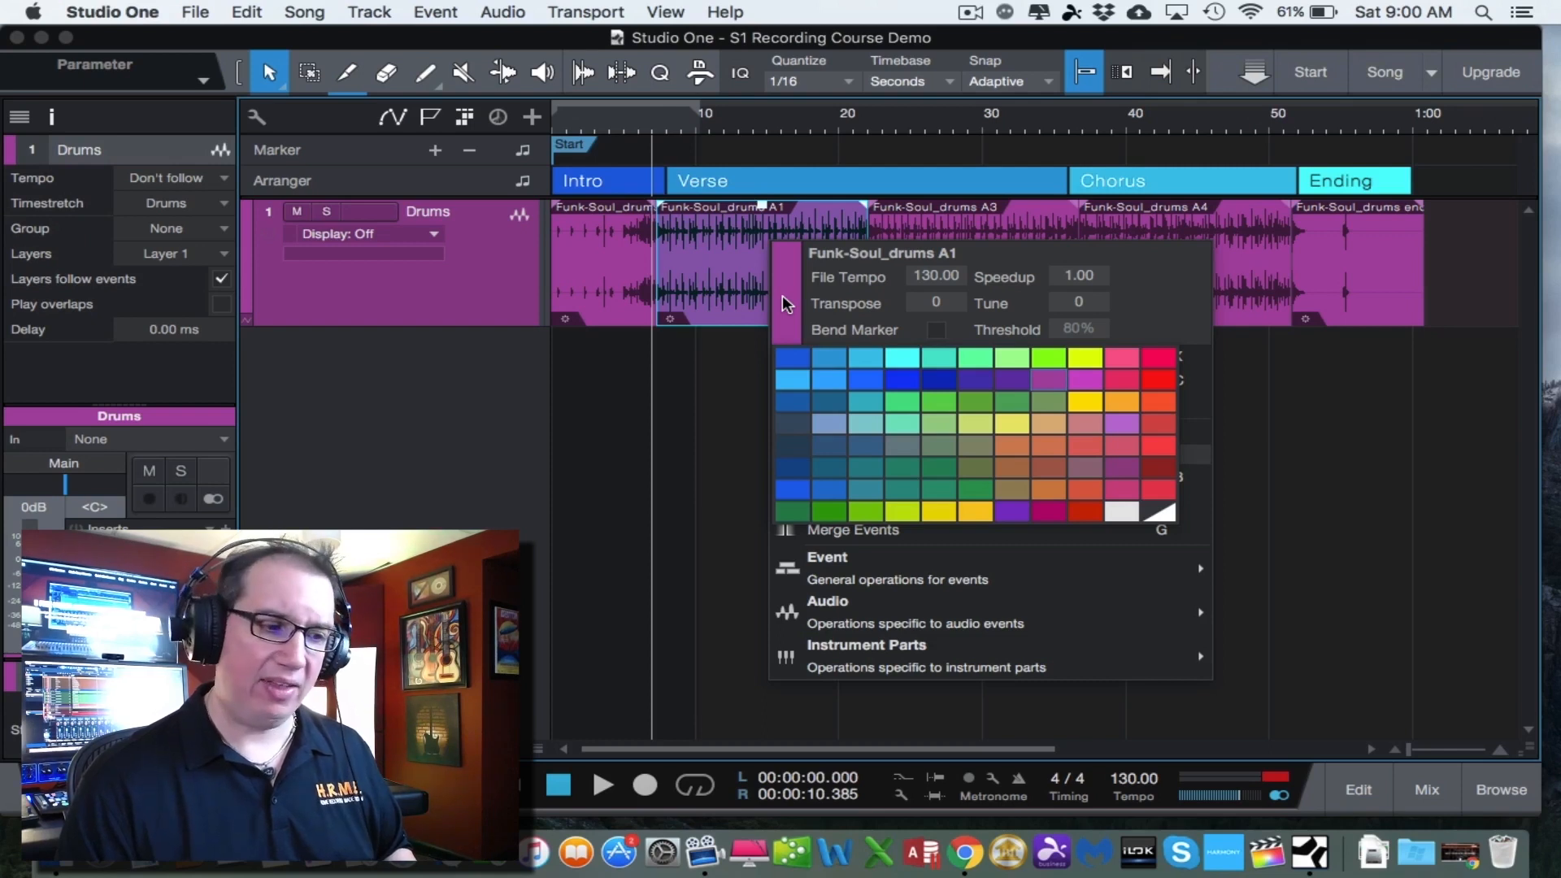
{"action": "left_click", "coordinate": [911, 380]}
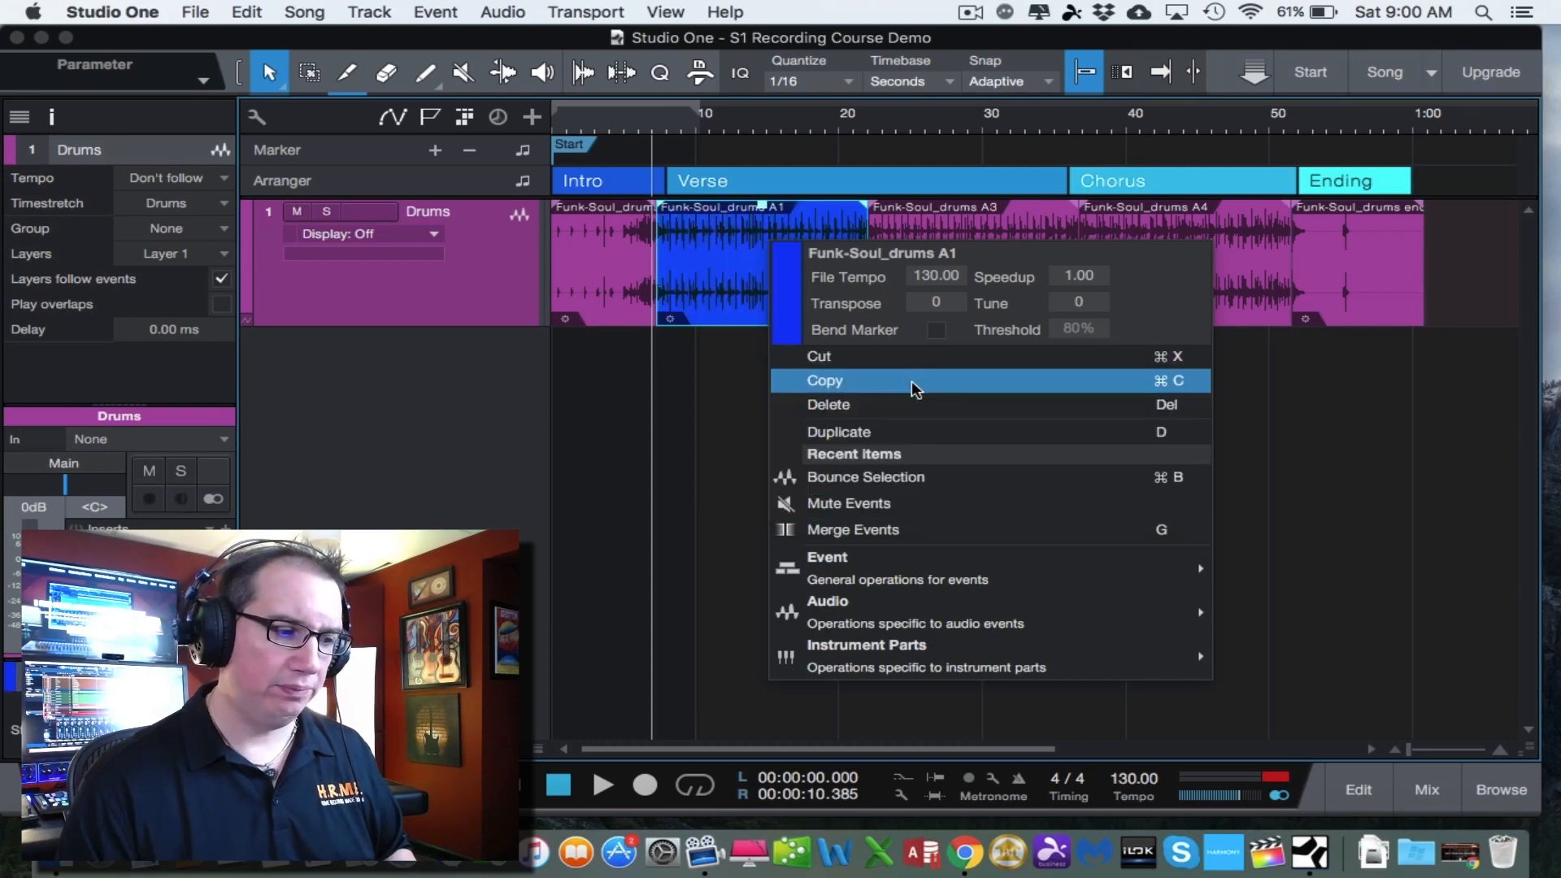
{"action": "left_click", "coordinate": [655, 407]}
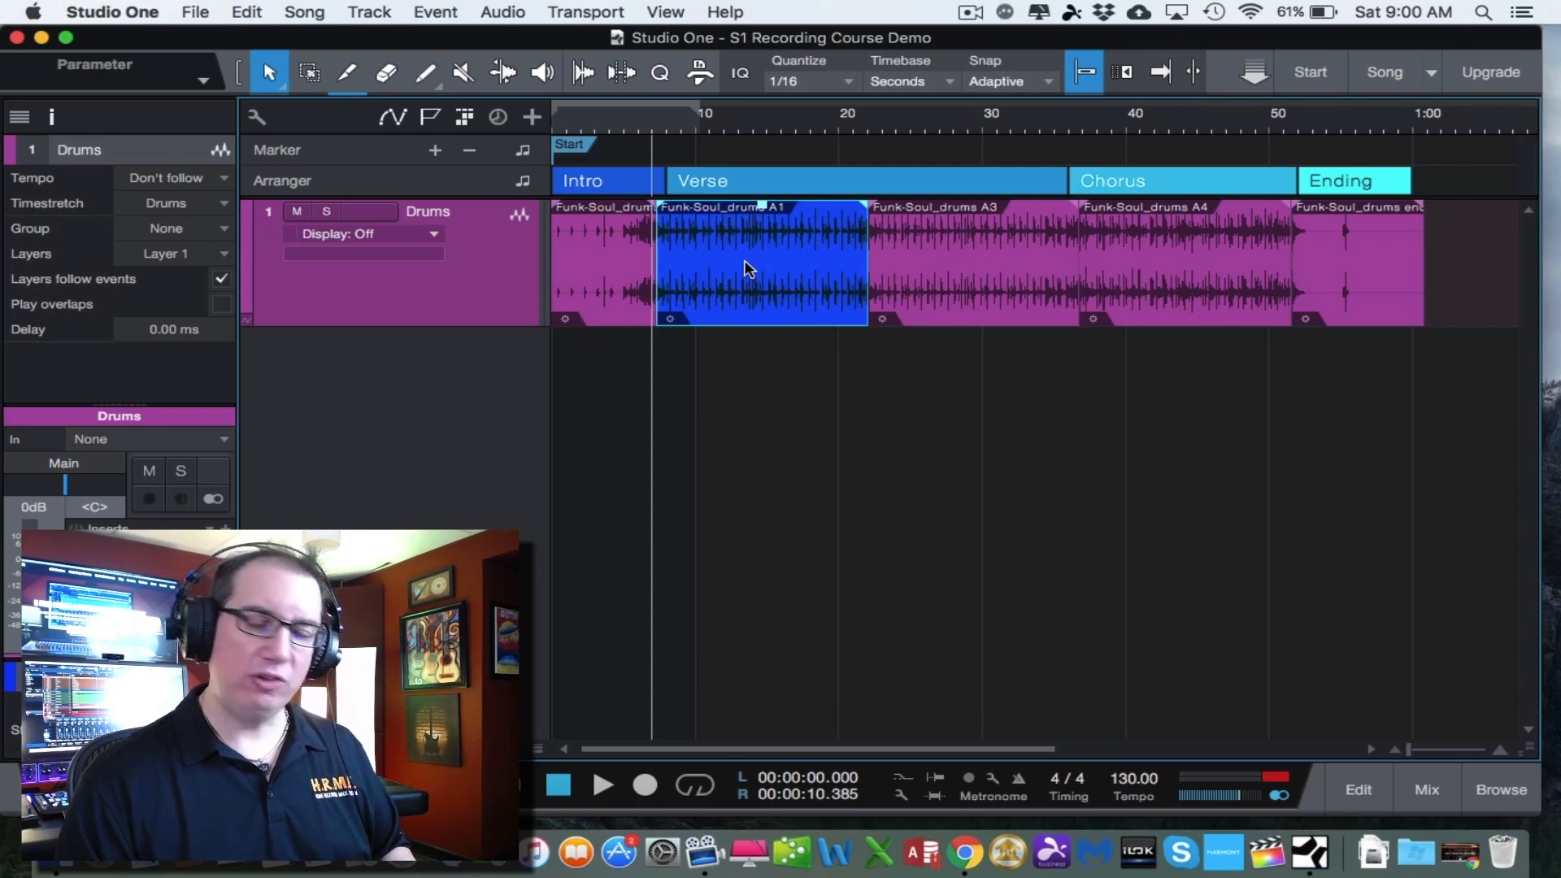
Change the colour of the Funk-Soul_drums A3 clip to dark blue.
{"action": "left_click", "coordinate": [955, 267]}
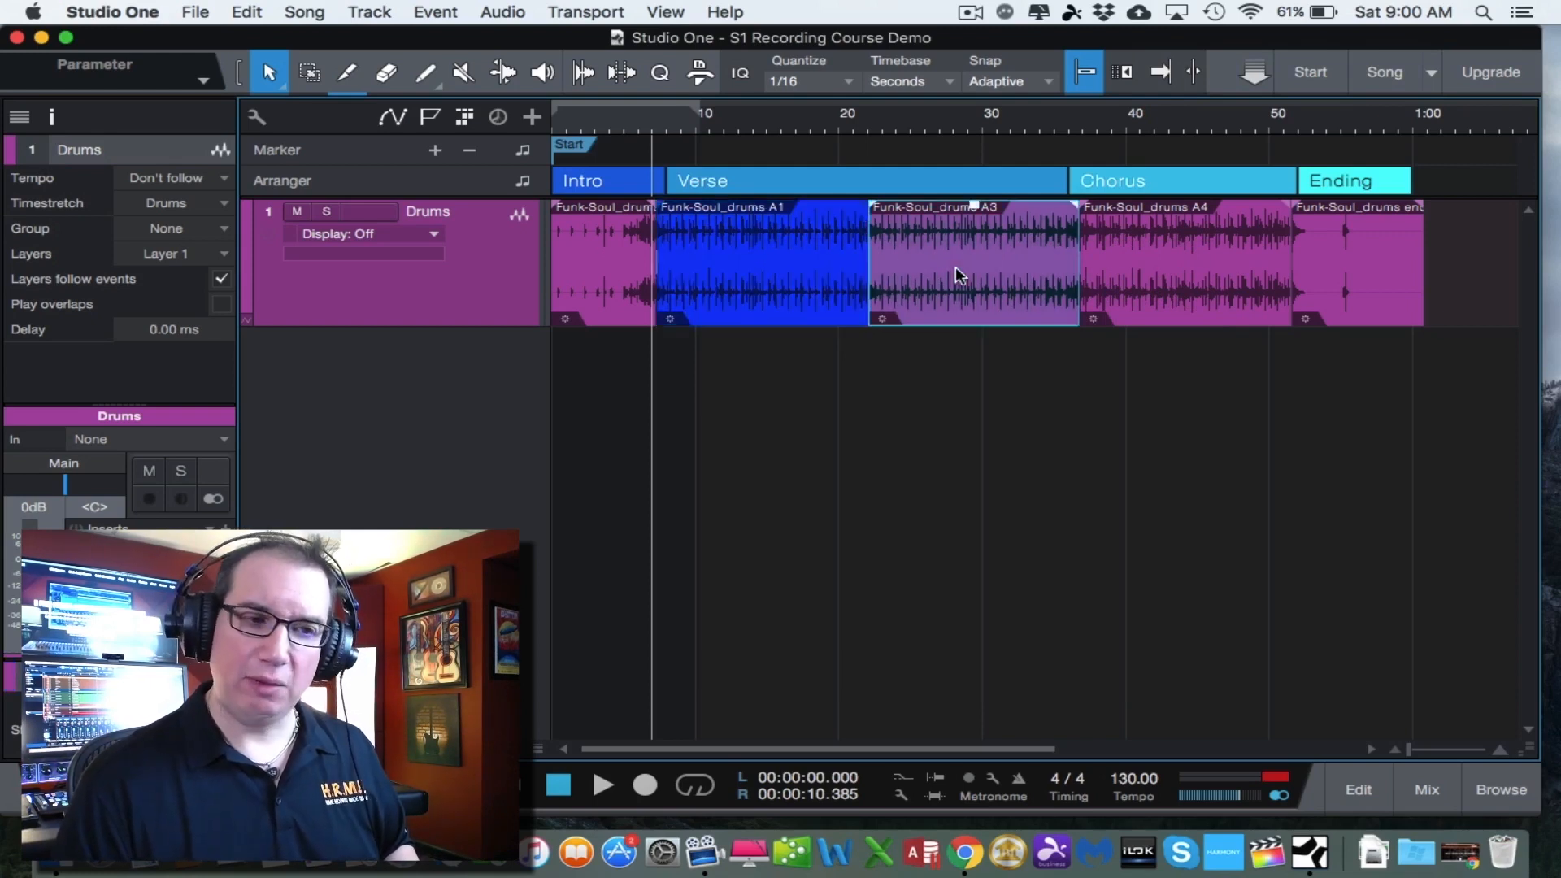
{"action": "right_click", "coordinate": [954, 267]}
{"action": "mouse_move", "coordinate": [974, 309]}
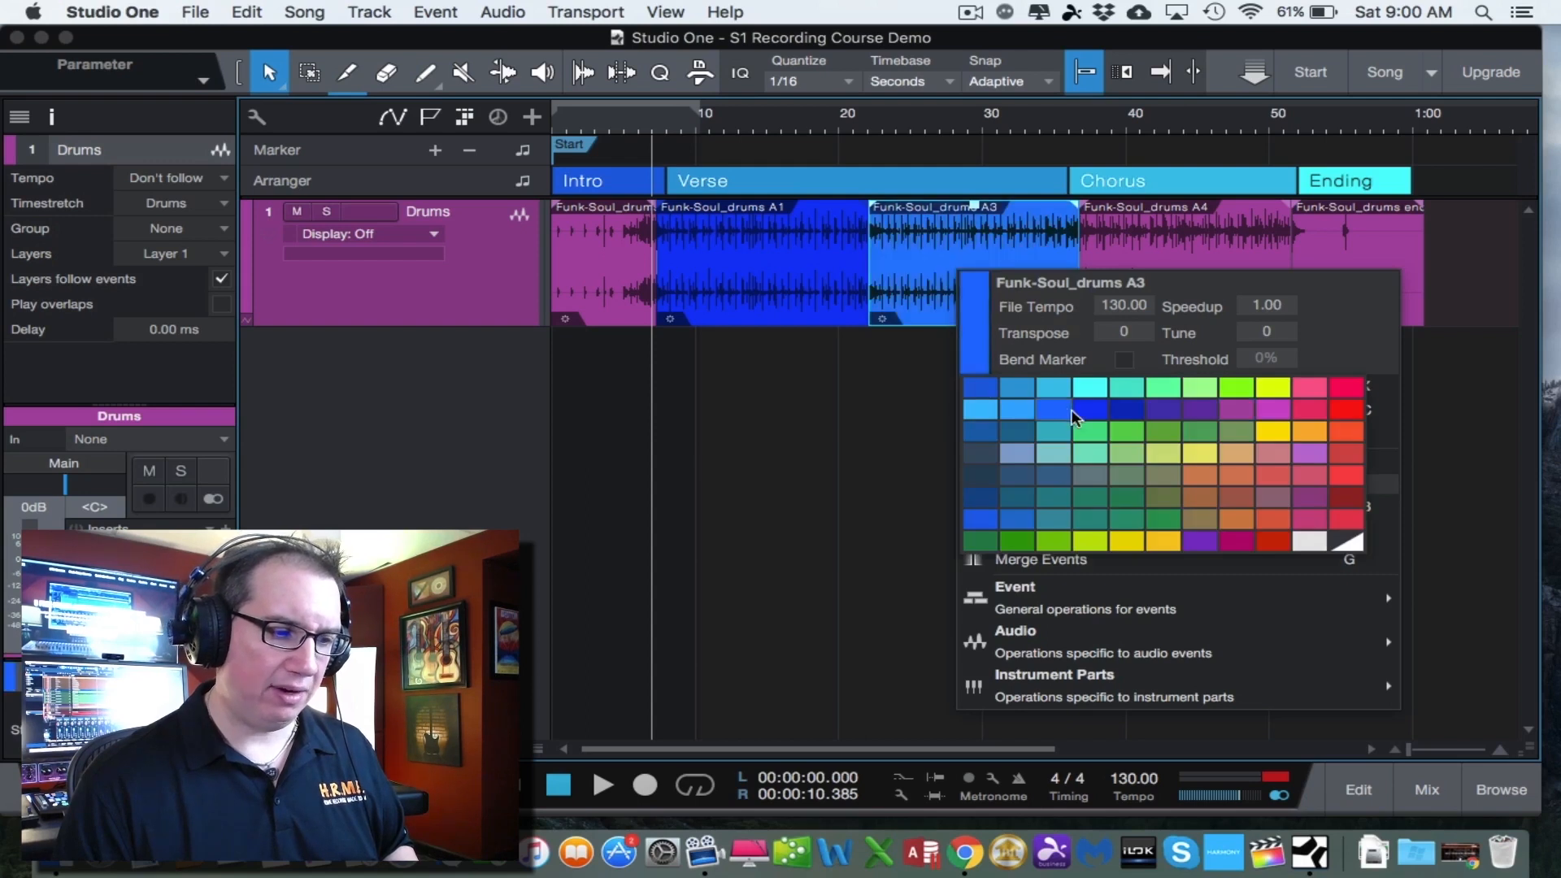
{"action": "left_click", "coordinate": [1125, 410]}
{"action": "left_click", "coordinate": [857, 426]}
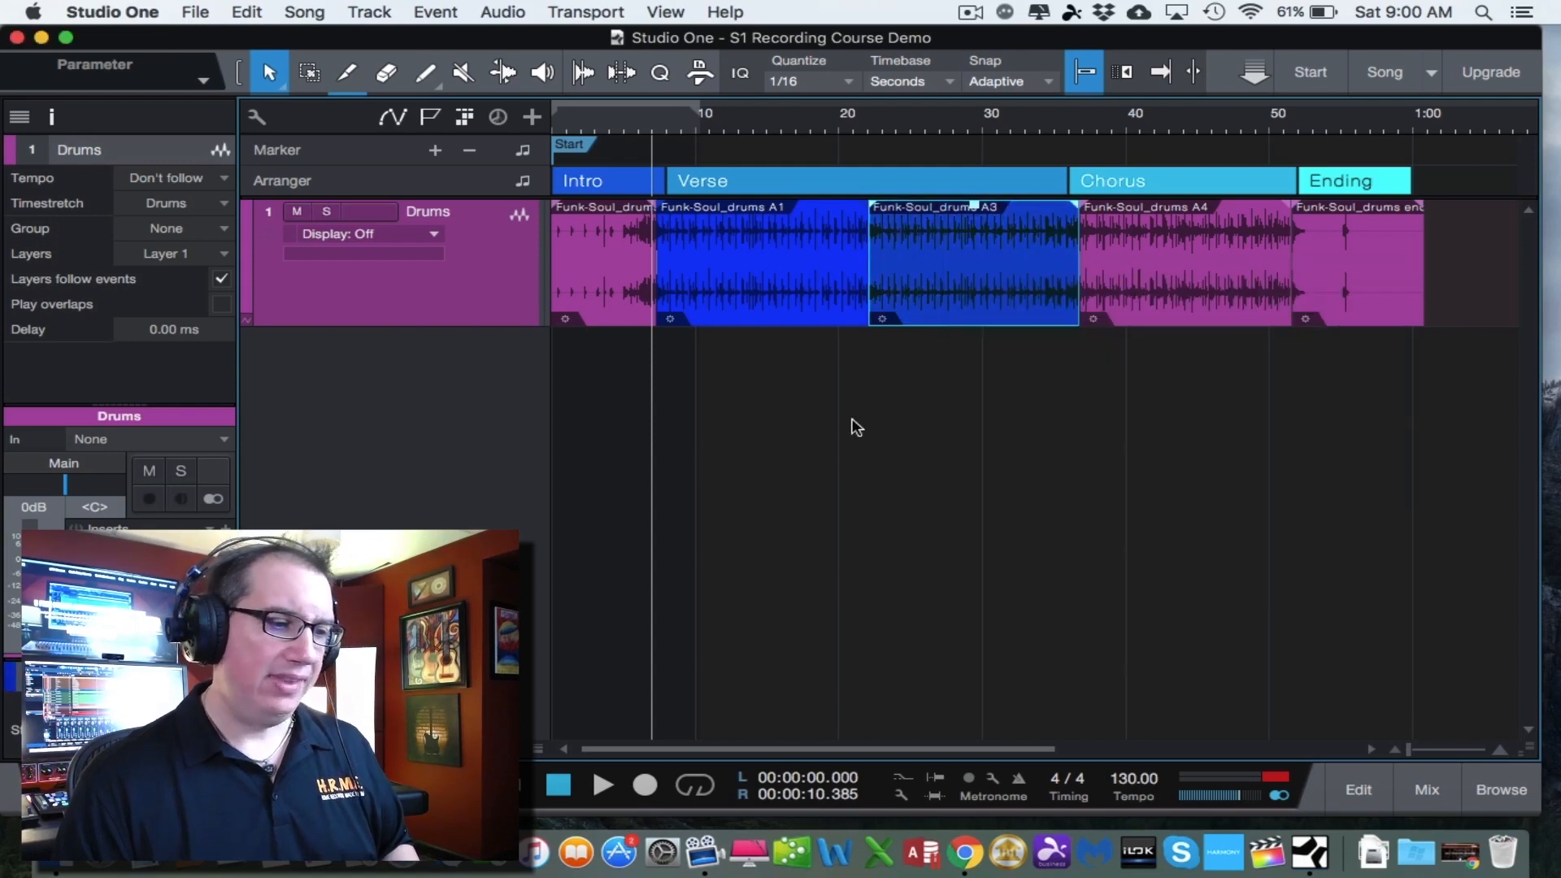
Check the intro, A1 and A3 clips, and change the colour of the Funk-Soul_drums A4 clip to yellow.
{"action": "left_click", "coordinate": [569, 241]}
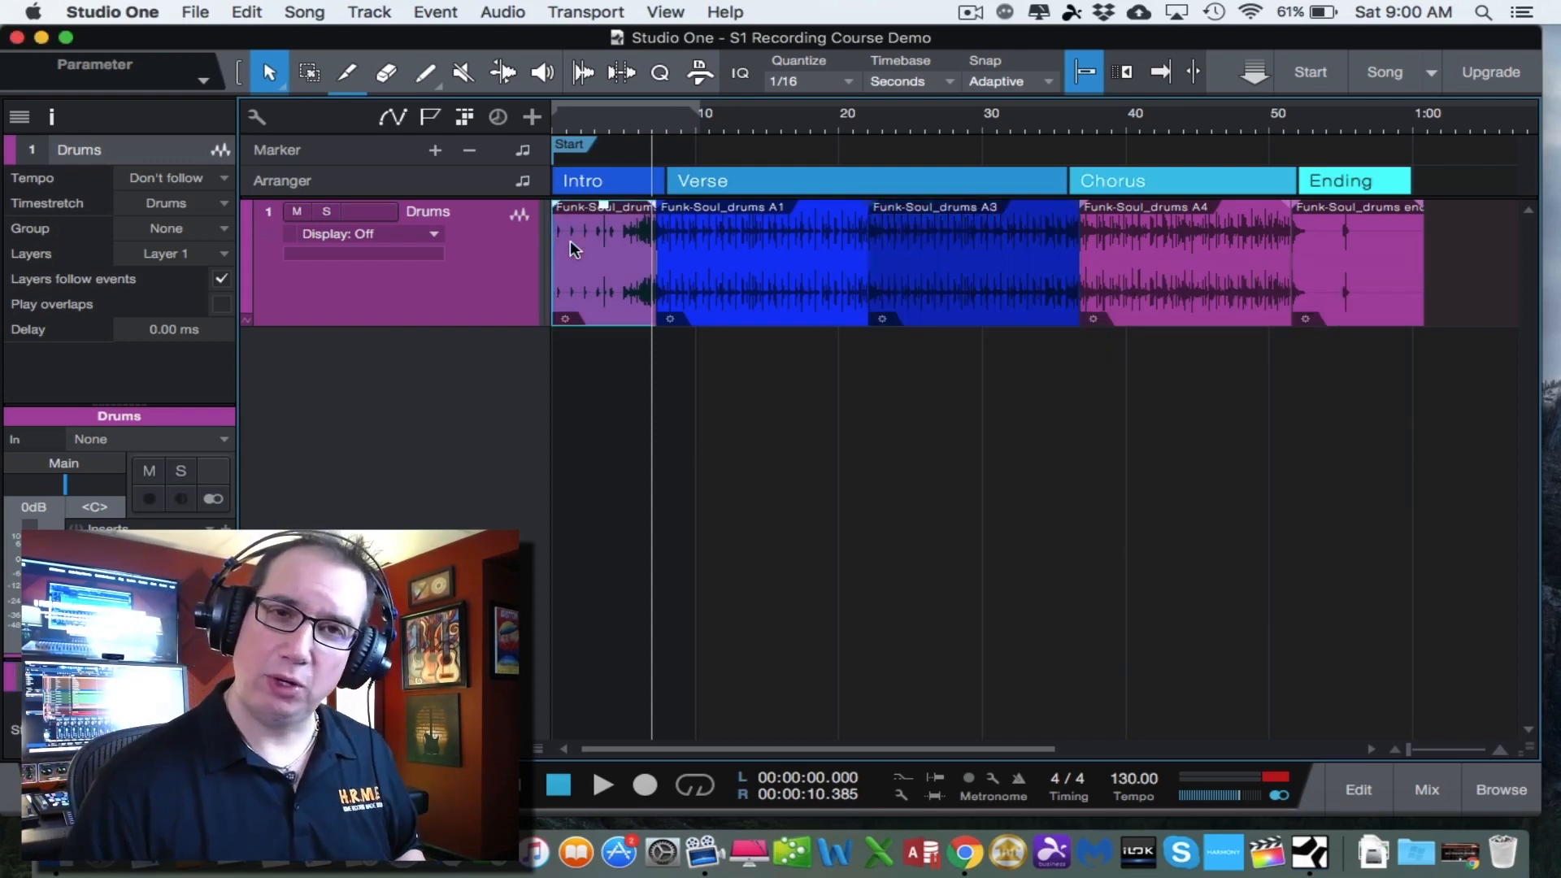
{"action": "left_click", "coordinate": [721, 261]}
{"action": "left_click", "coordinate": [927, 260]}
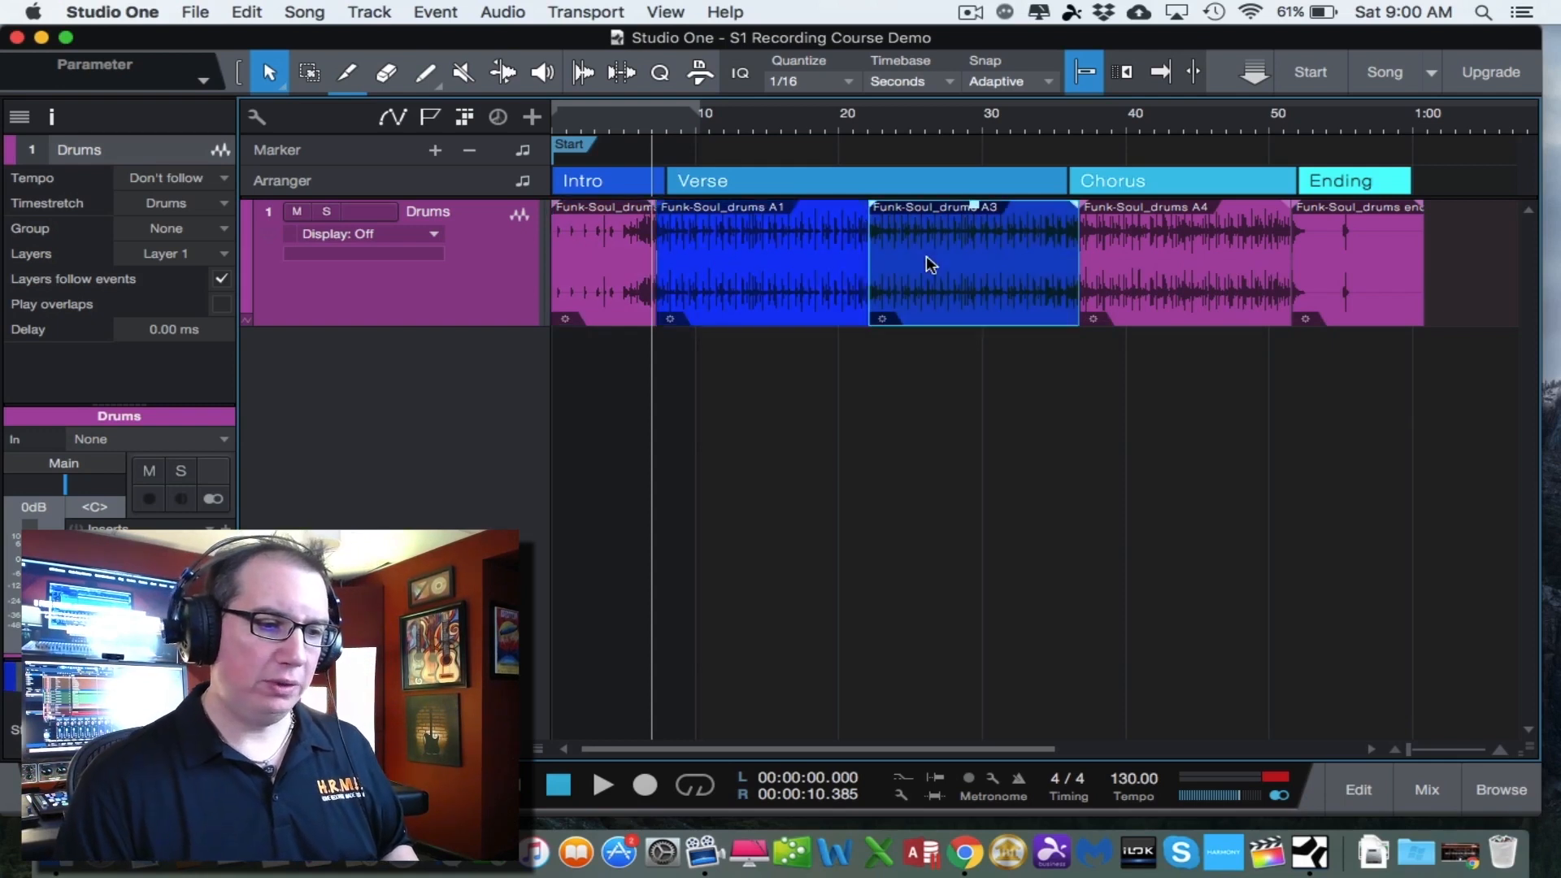
{"action": "left_click", "coordinate": [1209, 231]}
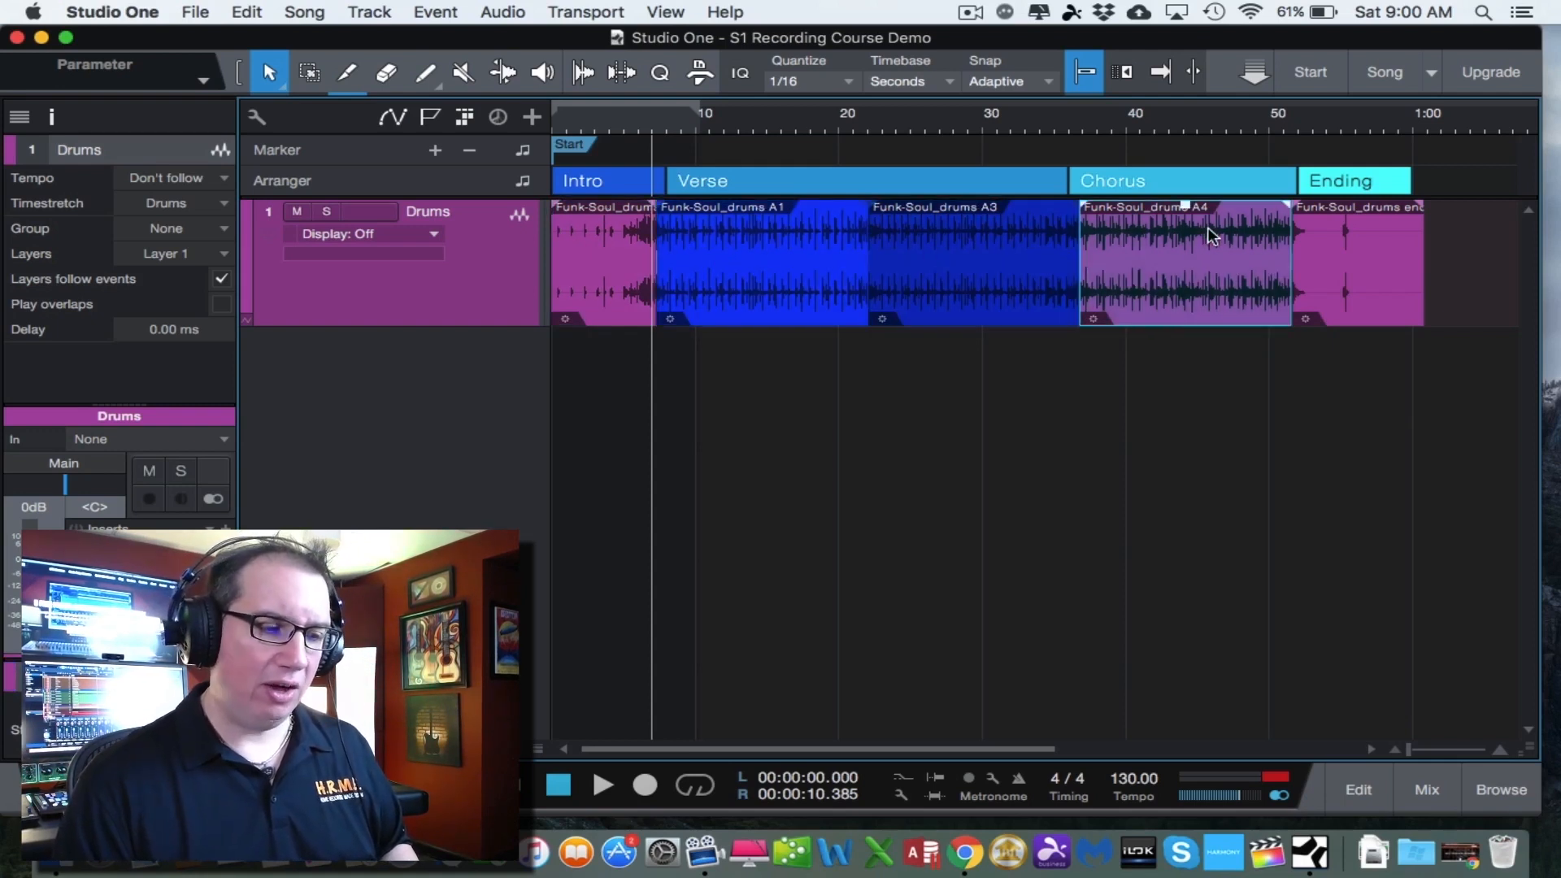
{"action": "right_click", "coordinate": [1169, 270]}
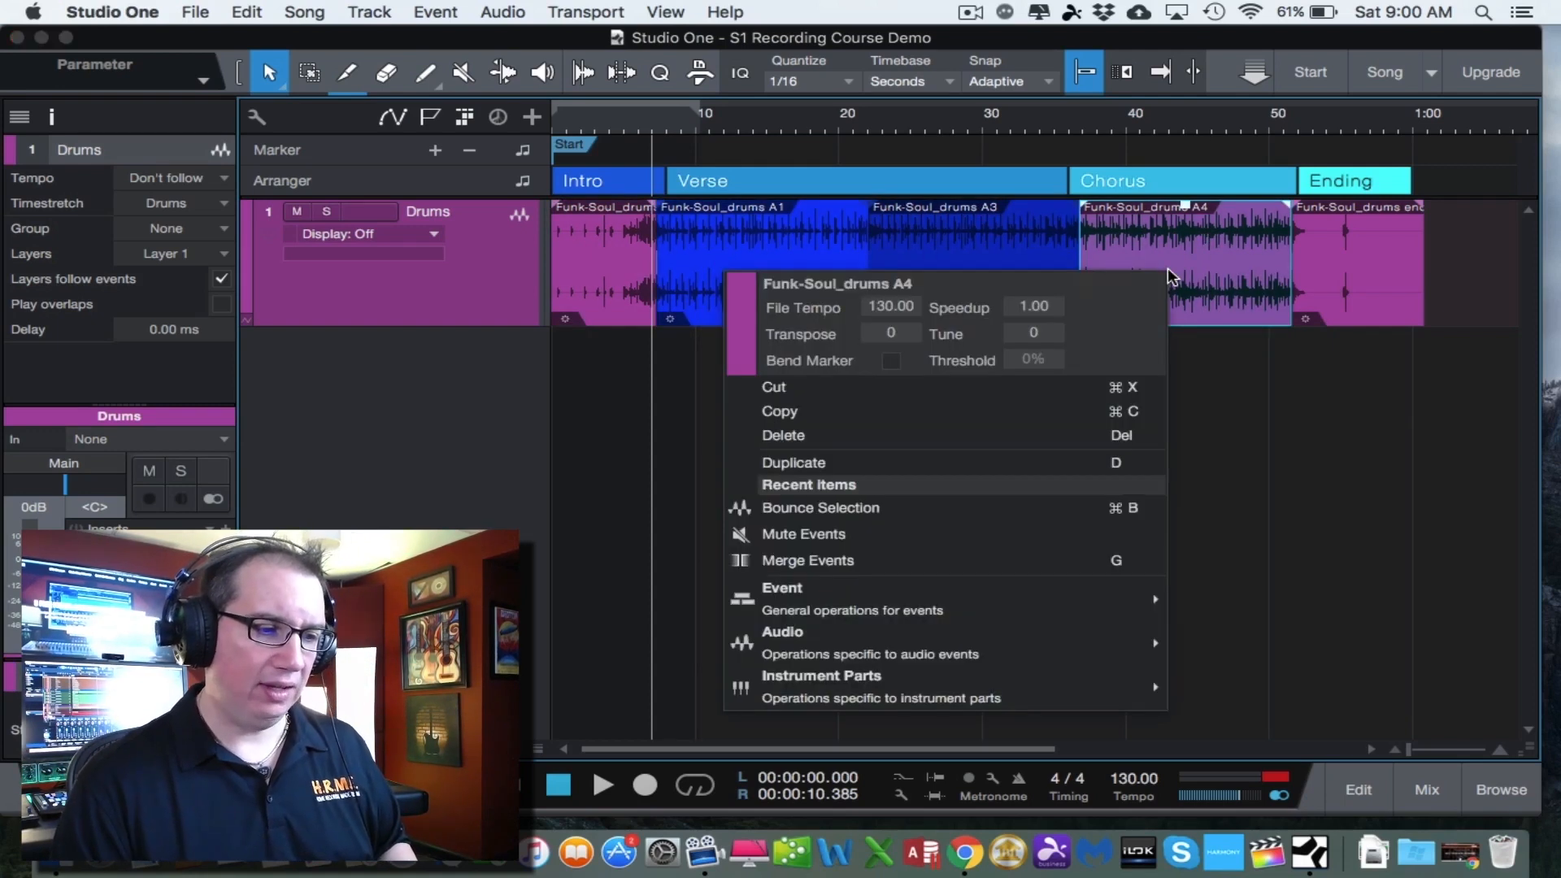
{"action": "left_click", "coordinate": [1211, 416]}
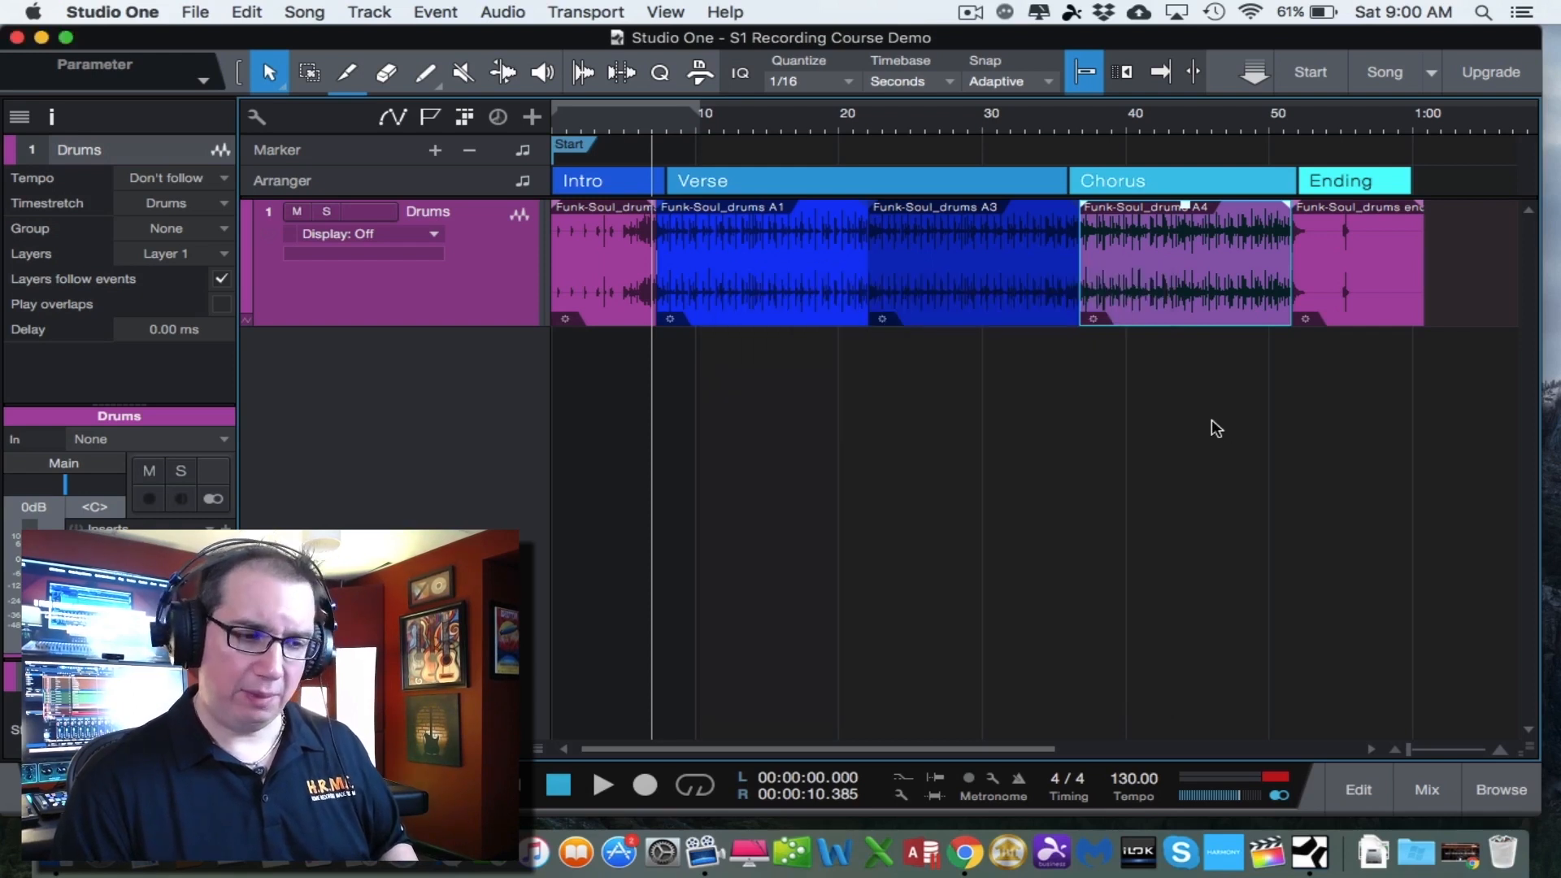
{"action": "right_click", "coordinate": [1155, 261]}
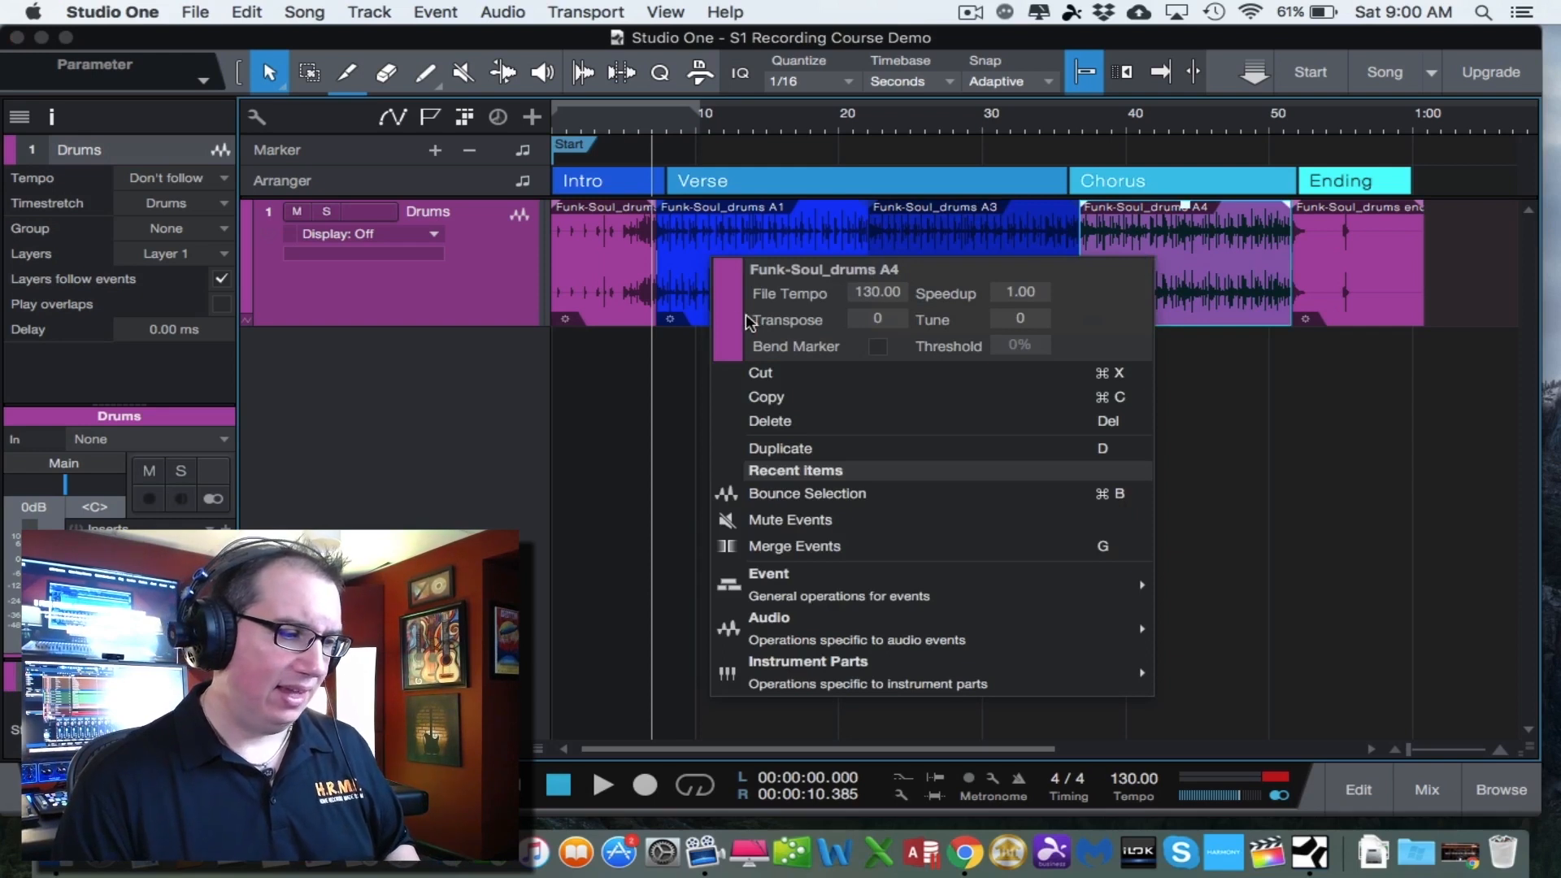
{"action": "left_click", "coordinate": [726, 327]}
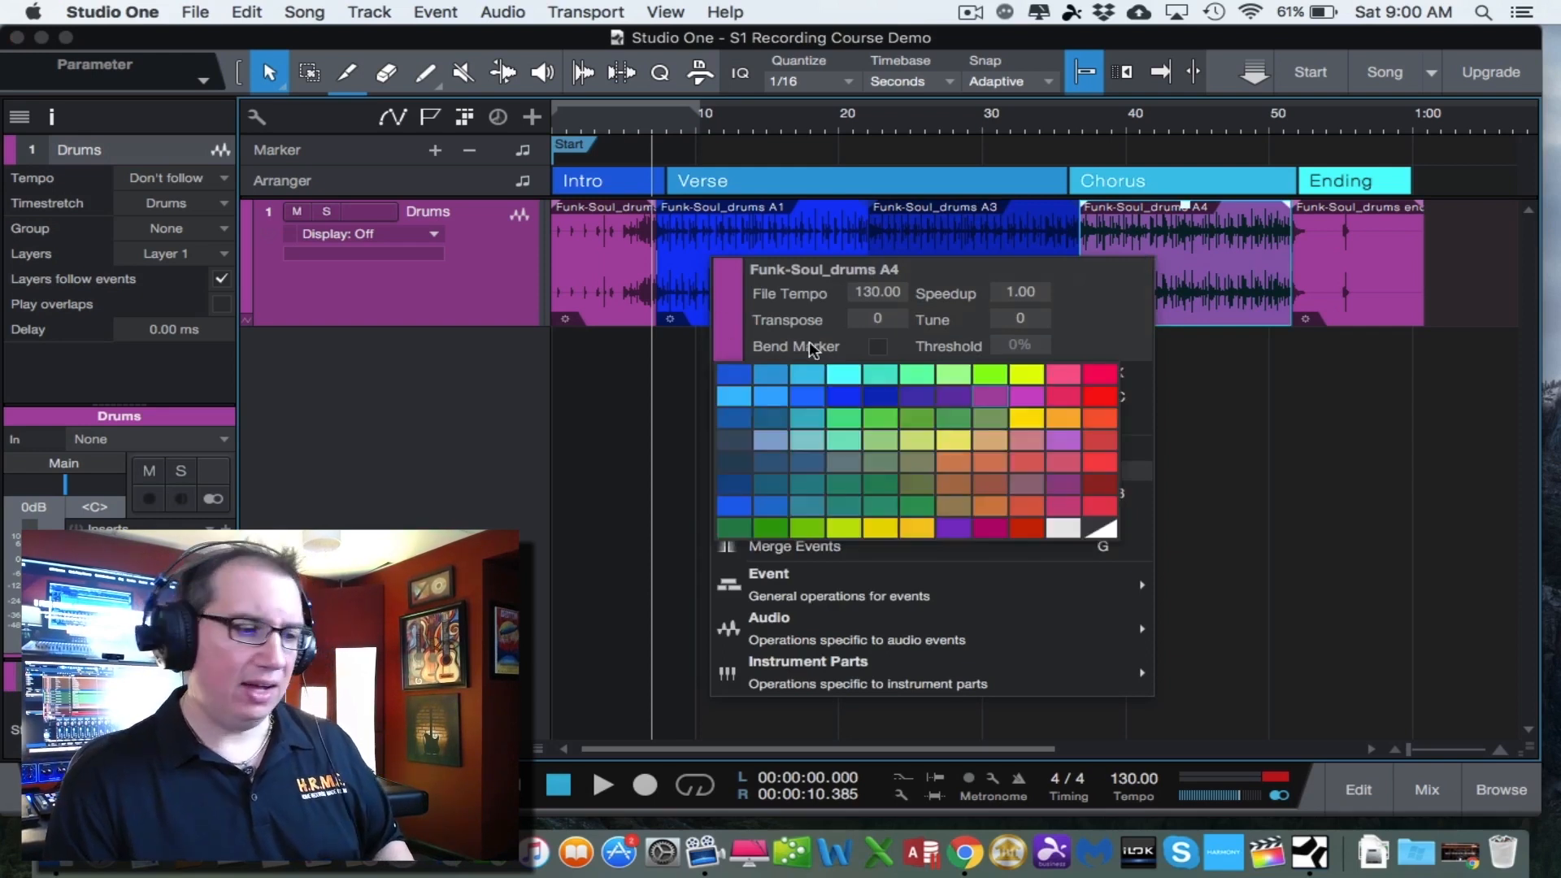
{"action": "left_click", "coordinate": [1029, 376]}
{"action": "left_click", "coordinate": [1305, 403]}
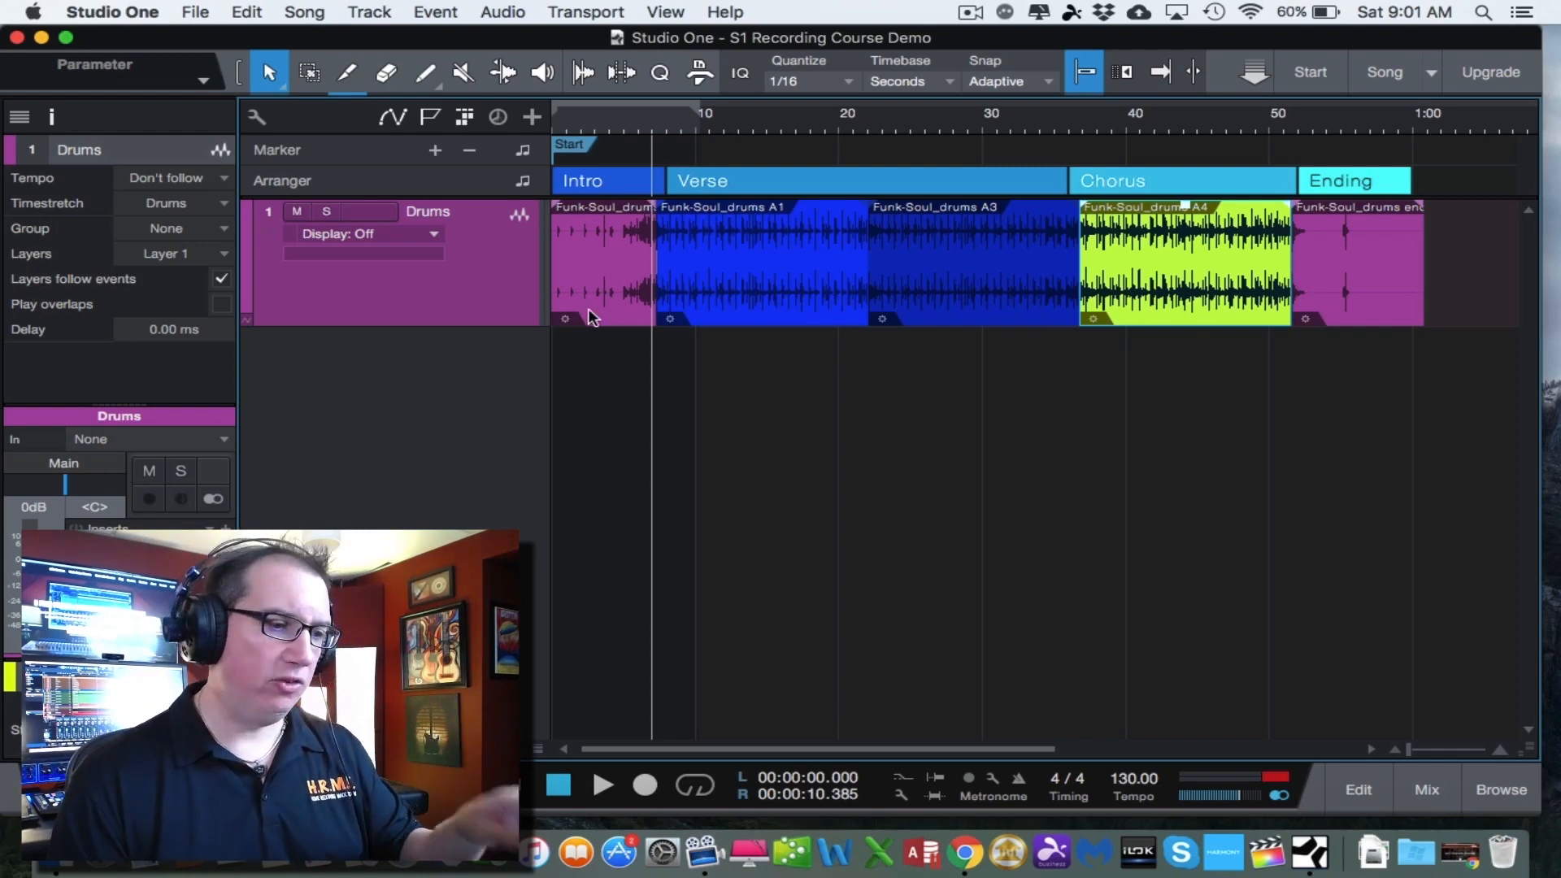
Try bouncing the five differently coloured Drums clips into one clip, undo the bounce, and clear the selection.
{"action": "left_click_drag", "start_coordinate": [591, 360], "coordinate": [1433, 255]}
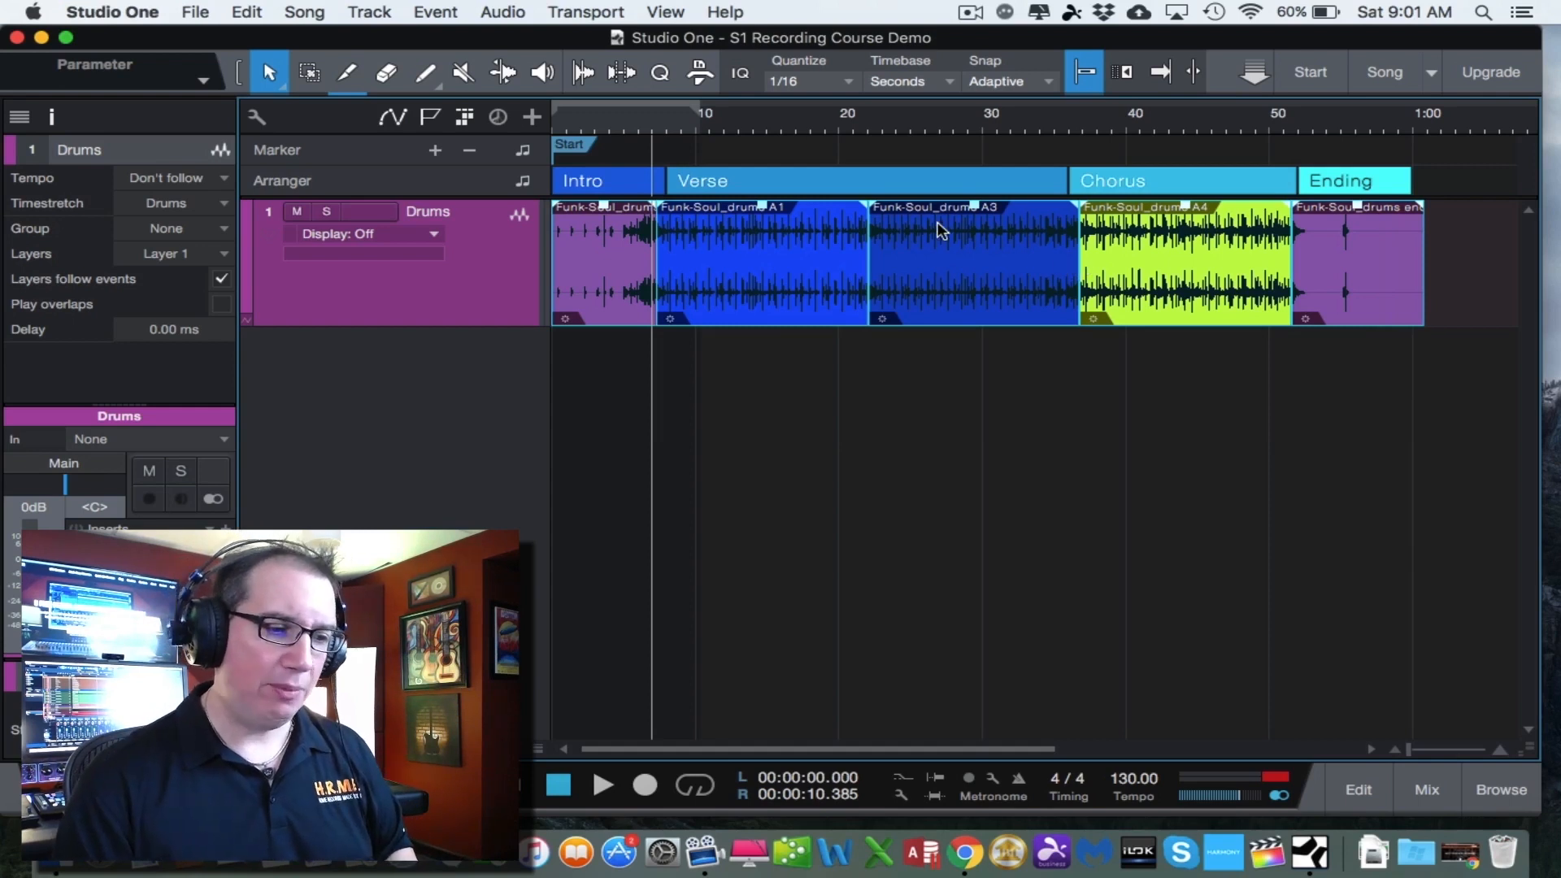
{"action": "right_click", "coordinate": [978, 275]}
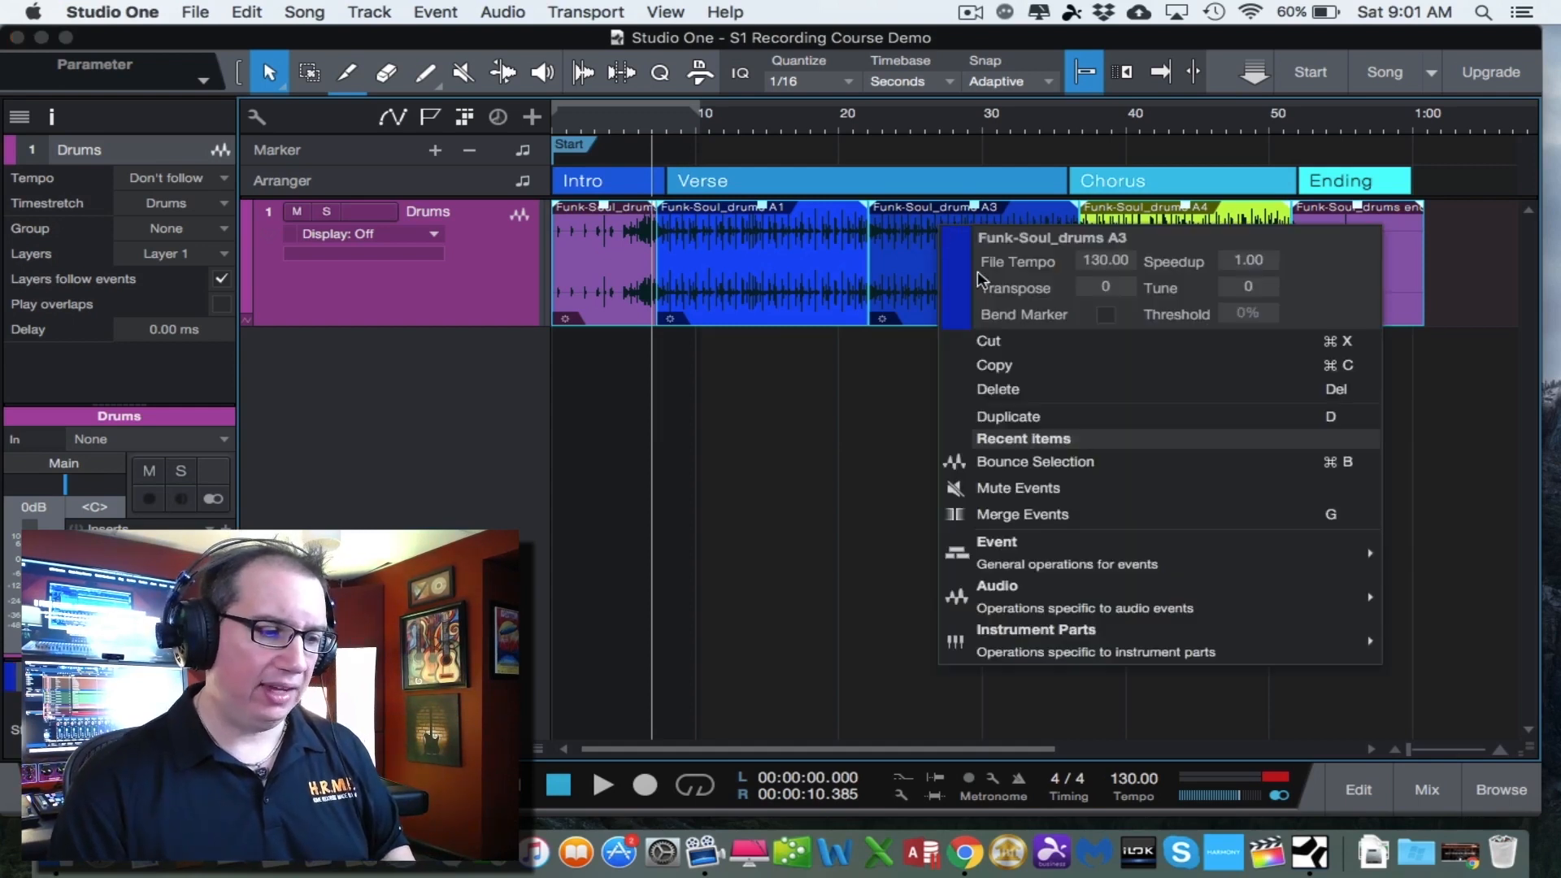
{"action": "left_click", "coordinate": [1001, 457]}
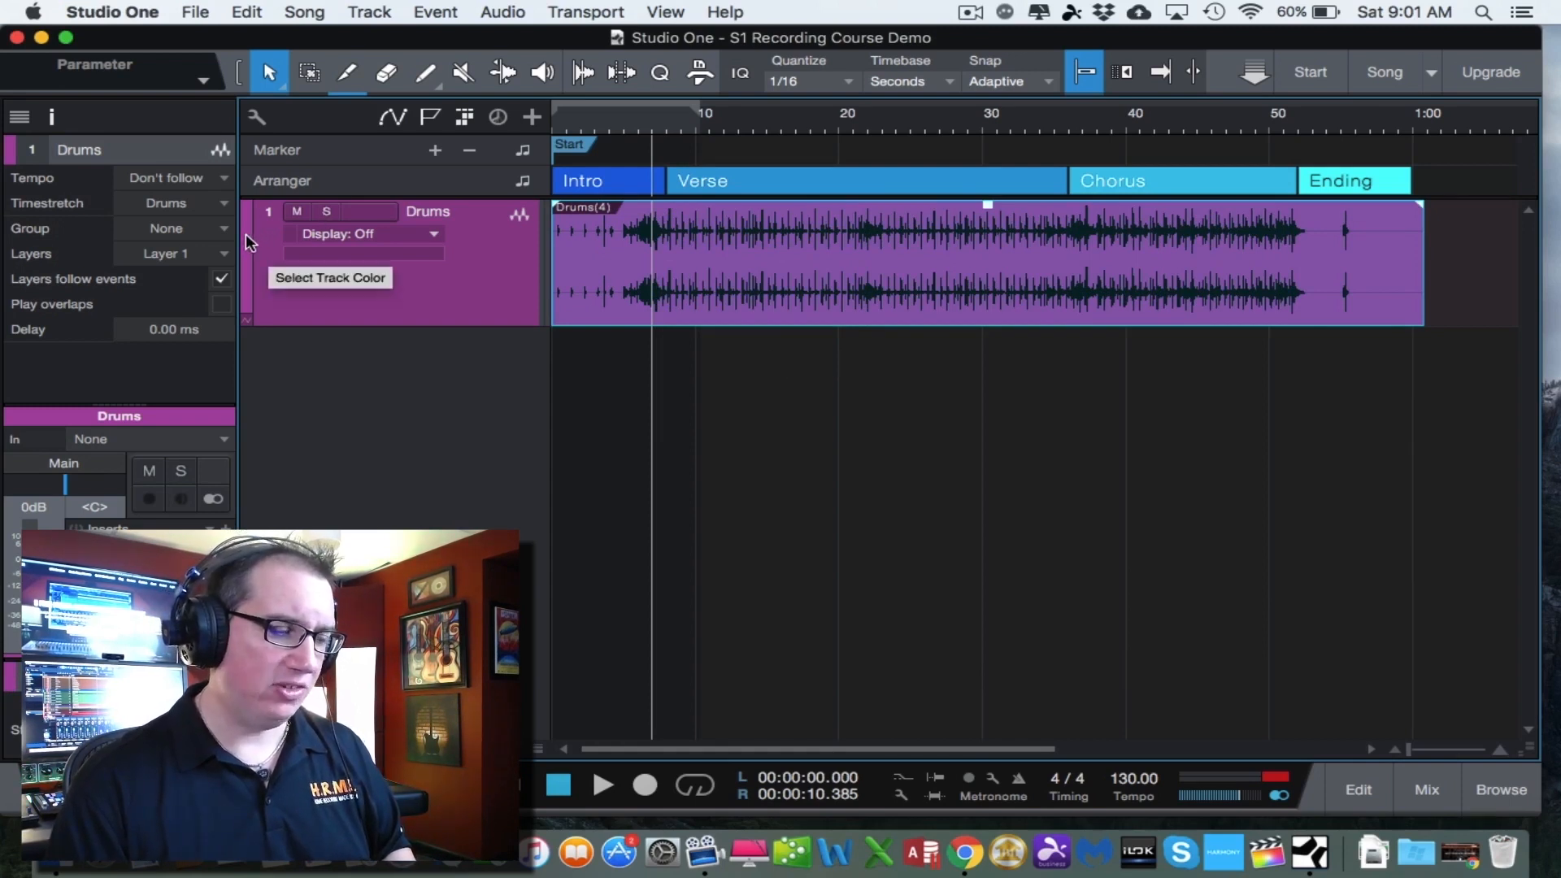
{"action": "key", "text": "super+z"}
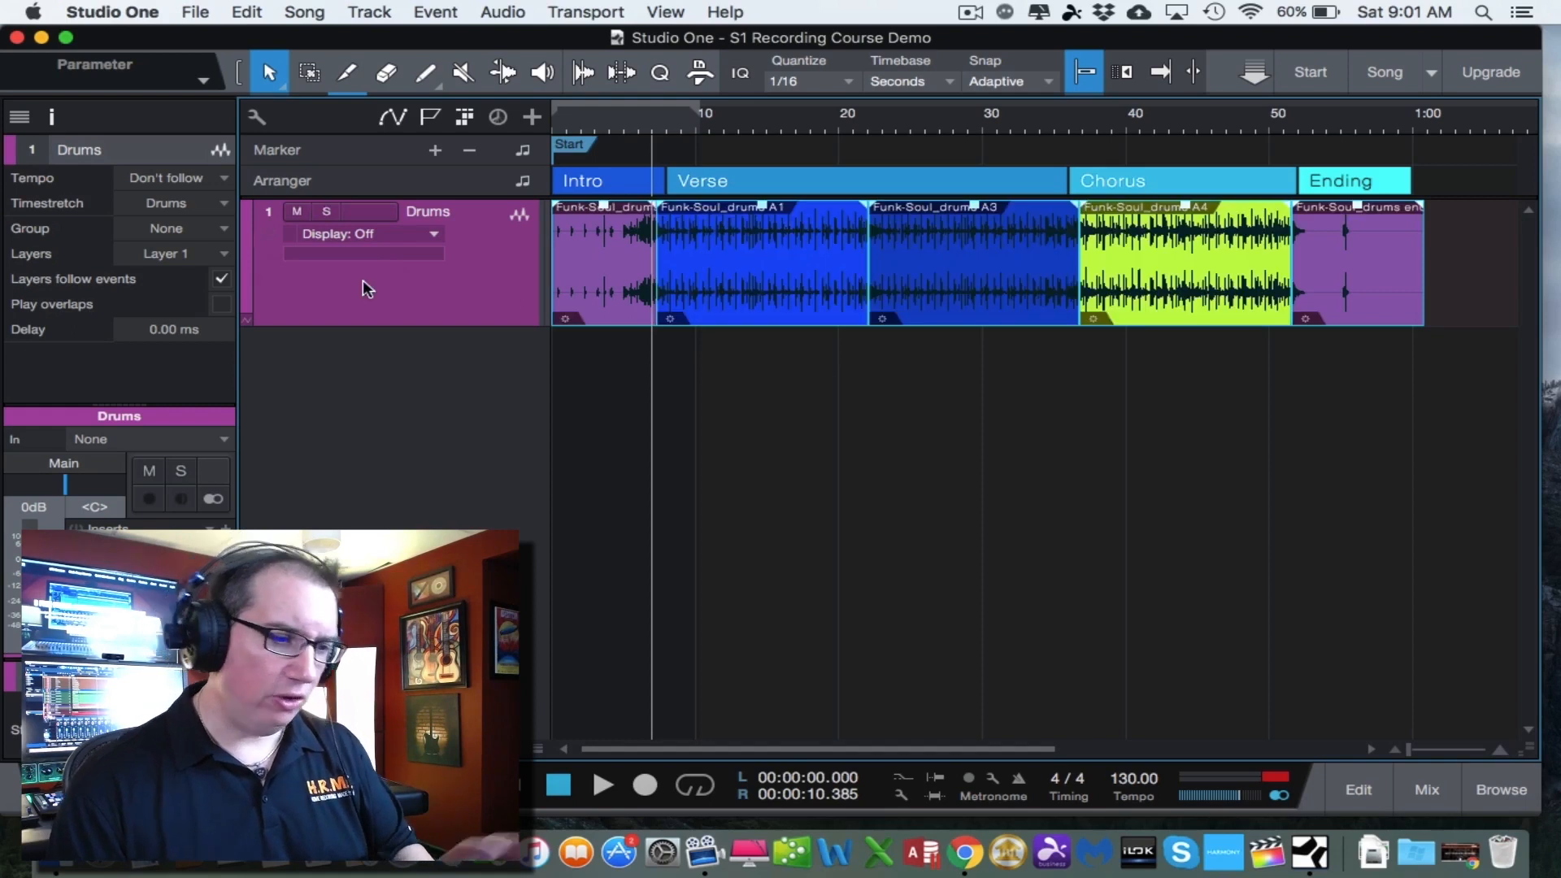
{"action": "left_click", "coordinate": [739, 391]}
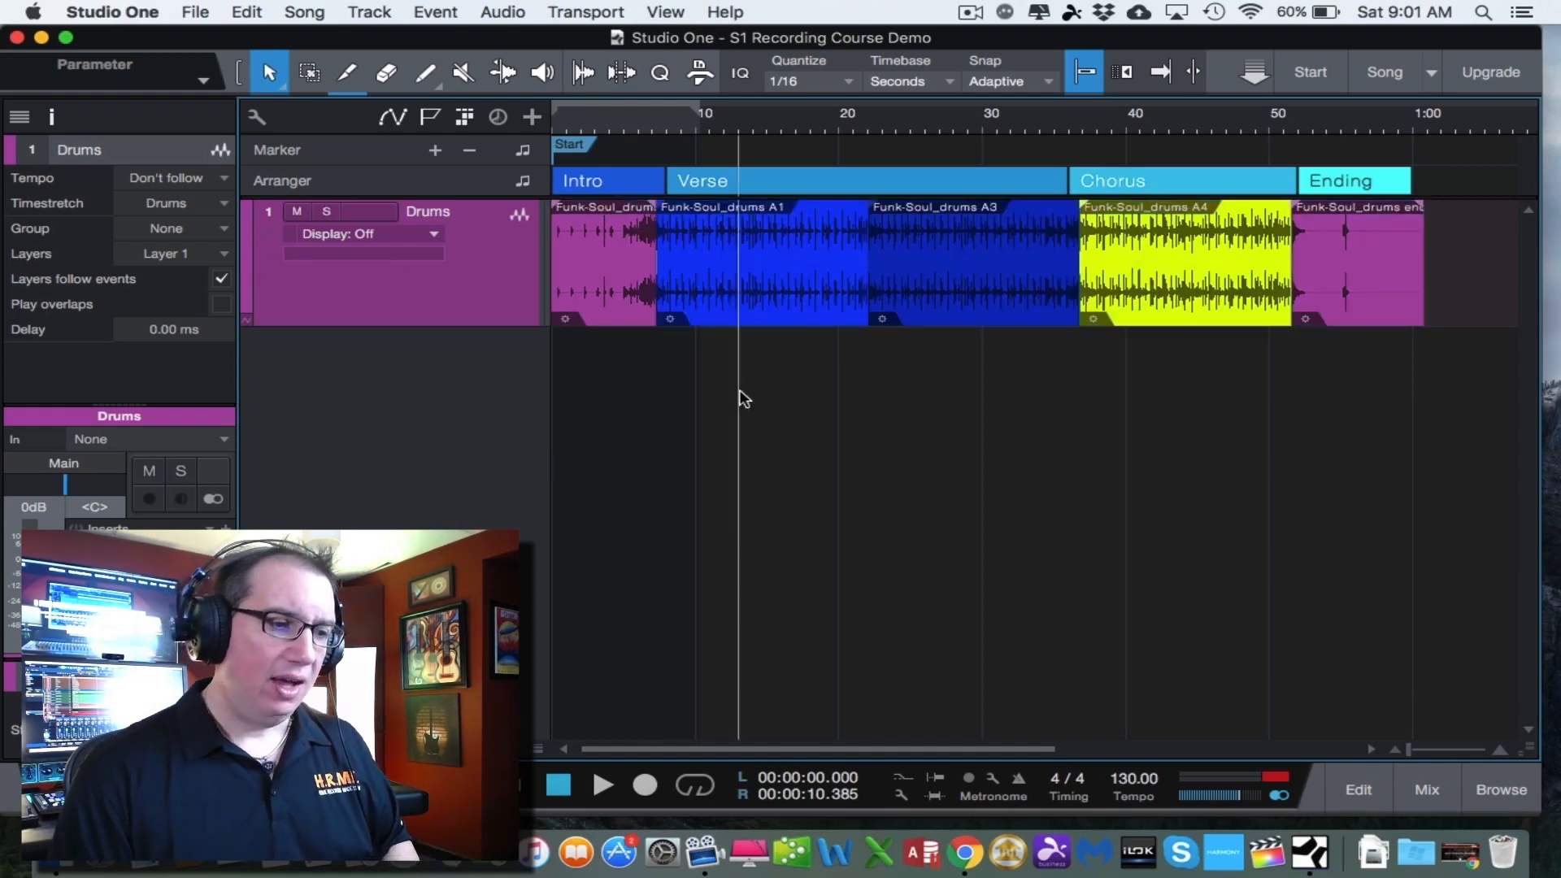